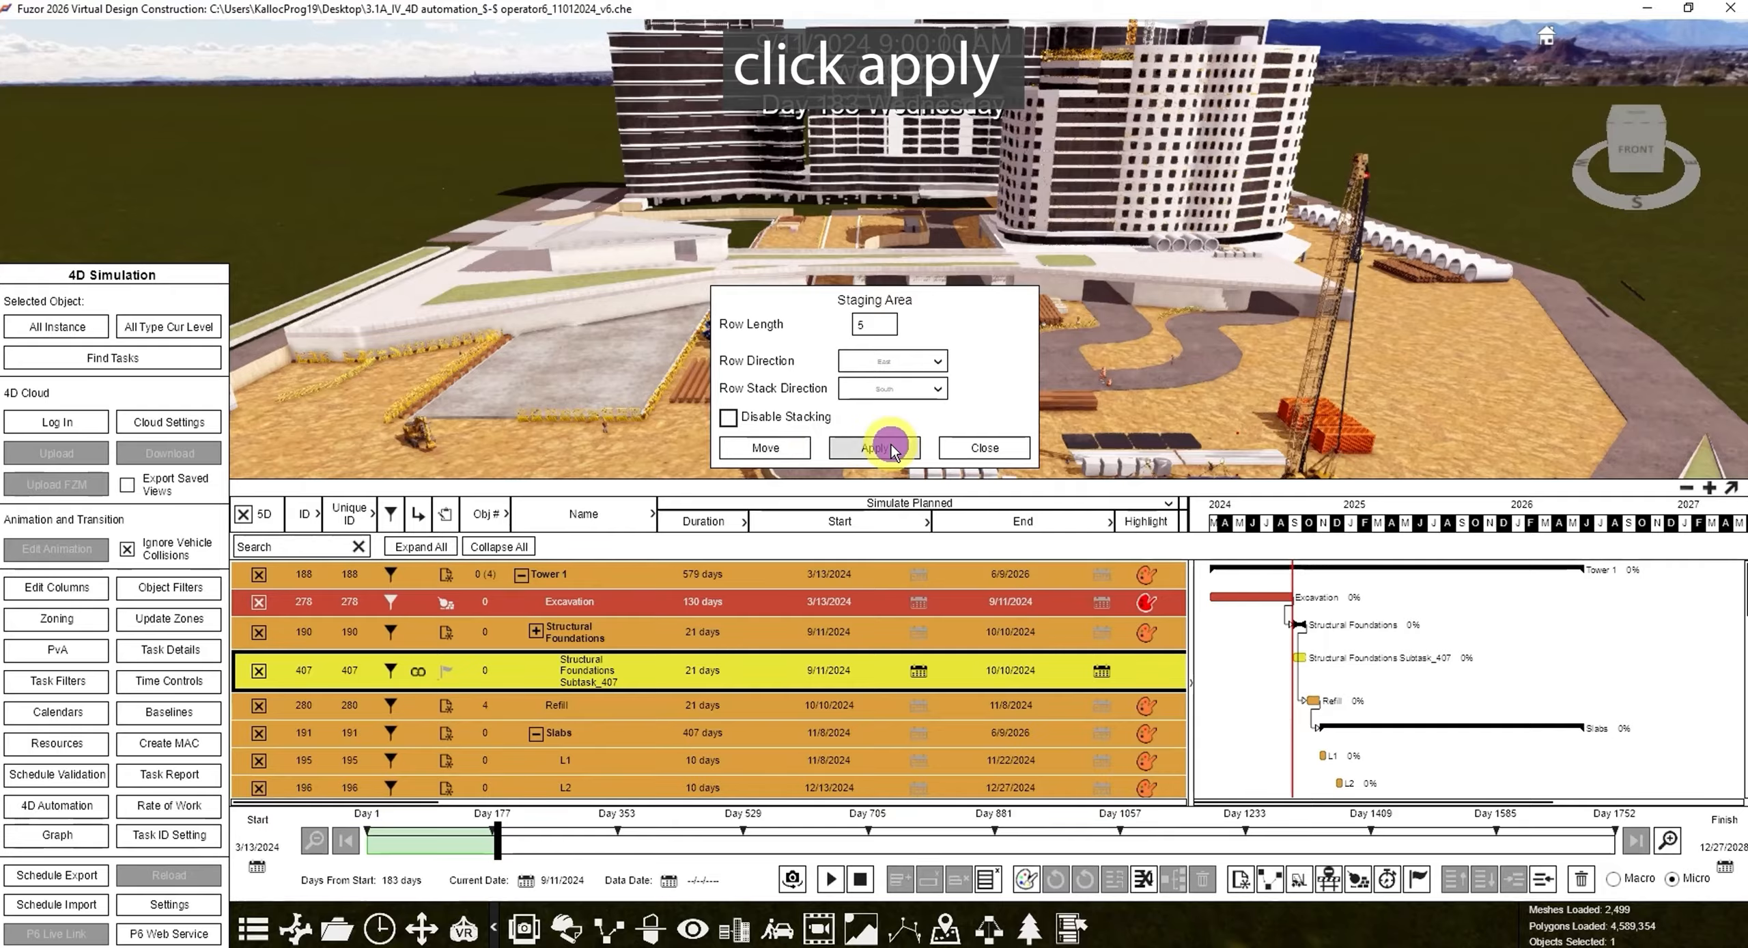
# Step: Apply the staging area settings and add both container materials to the Structural Foundations Subtask_407 task
pyautogui.click(880, 448)
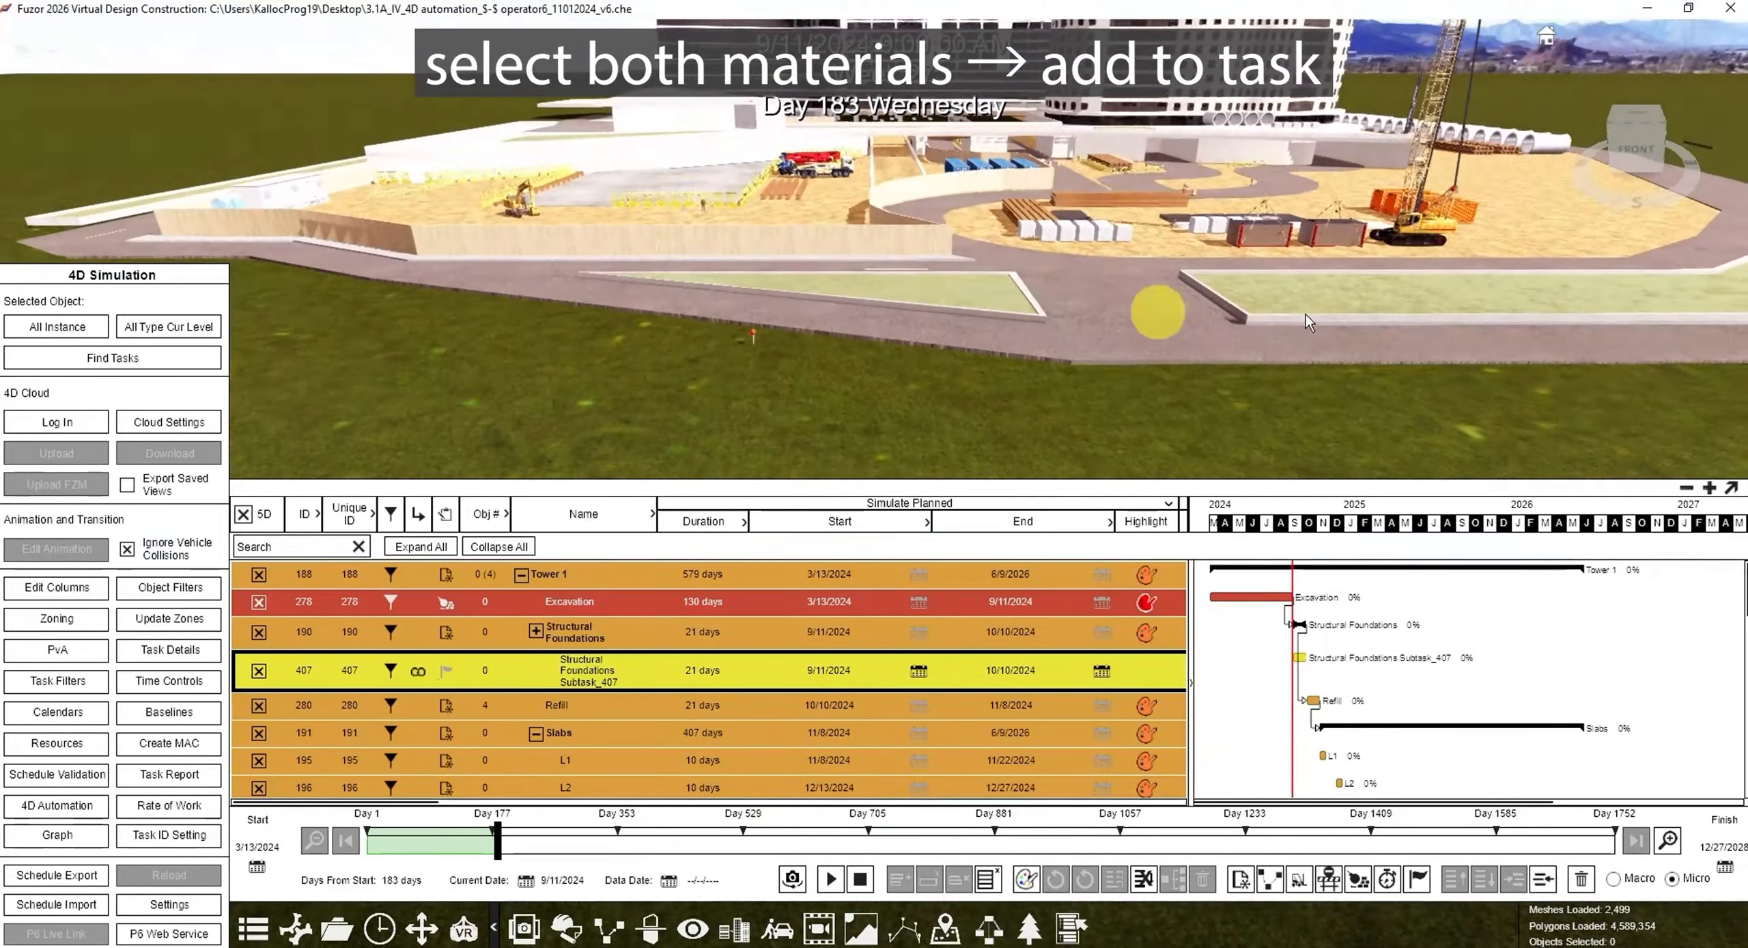
pyautogui.click(1270, 228)
pyautogui.keyDown('ctrl'); pyautogui.click(1334, 228); pyautogui.keyUp('ctrl')
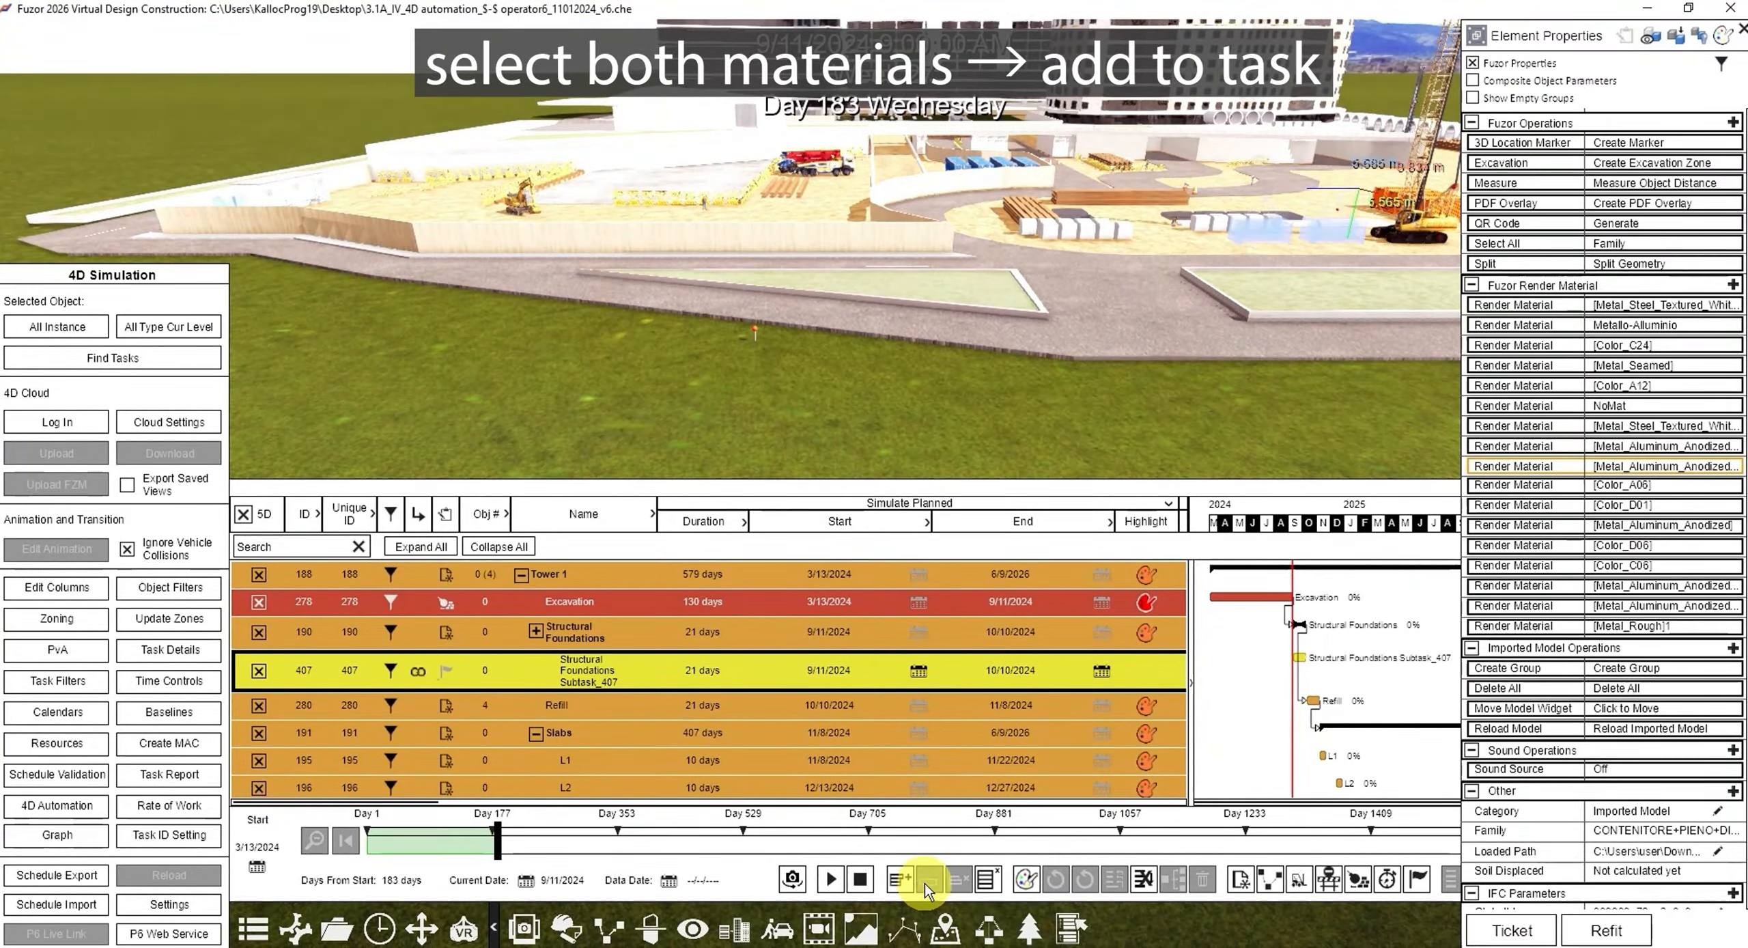
pyautogui.click(900, 879)
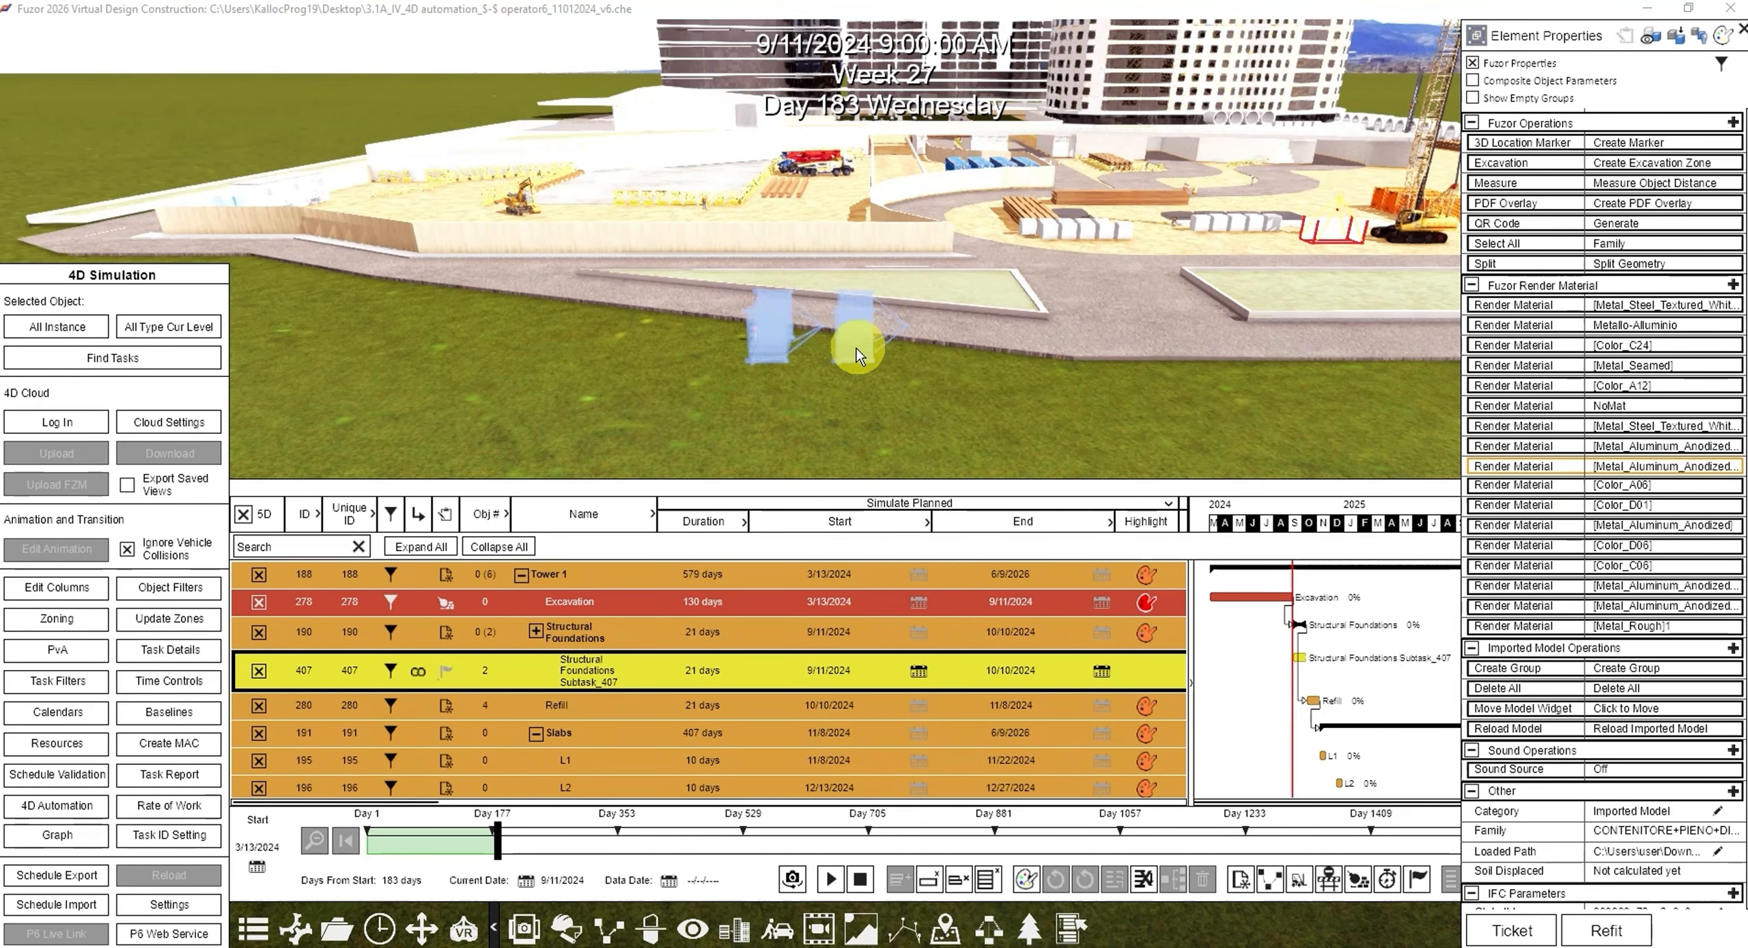
# Step: Rotate the first staged container on the grass and adjust its position with the Rotate and Move tools
pyautogui.scroll(5, 842, 404)
pyautogui.click(606, 933)
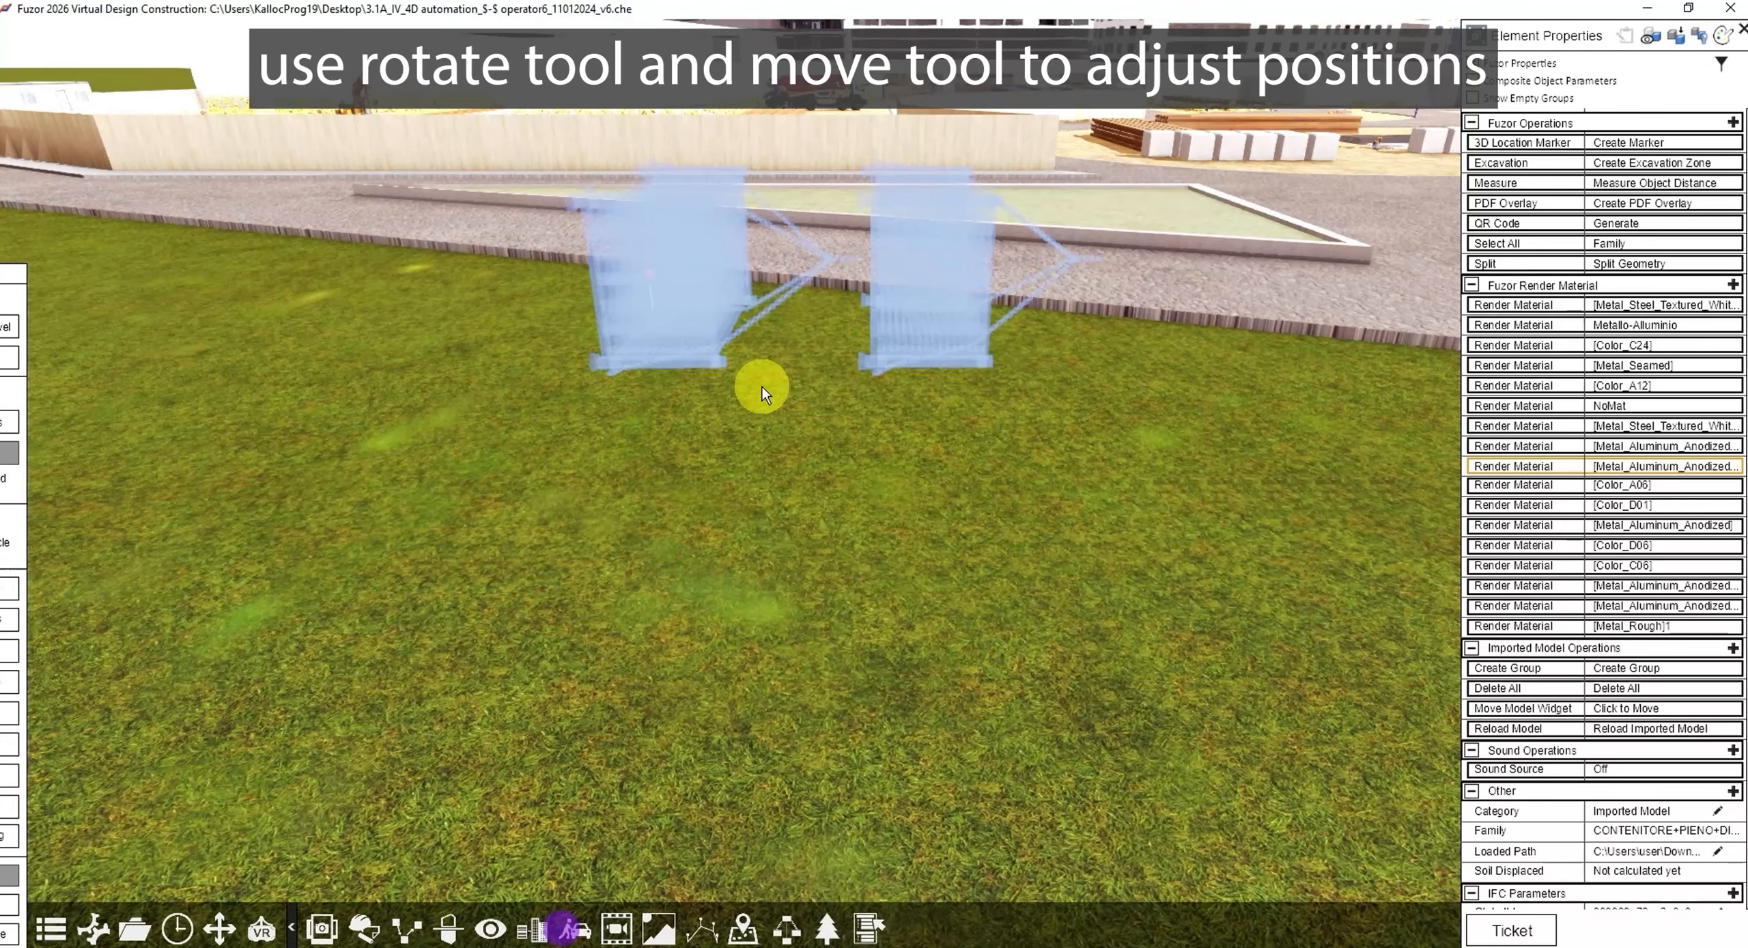
pyautogui.click(762, 386)
pyautogui.doubleClick(675, 279)
pyautogui.click(362, 71)
pyautogui.moveTo(562, 362); pyautogui.dragTo(527, 252)
pyautogui.click(281, 77)
pyautogui.moveTo(677, 186); pyautogui.dragTo(677, 180)
pyautogui.click(289, 252)
# Step: Rotate the second staged container to match the first one and adjust its position beside it
pyautogui.doubleClick(932, 274)
pyautogui.click(361, 71)
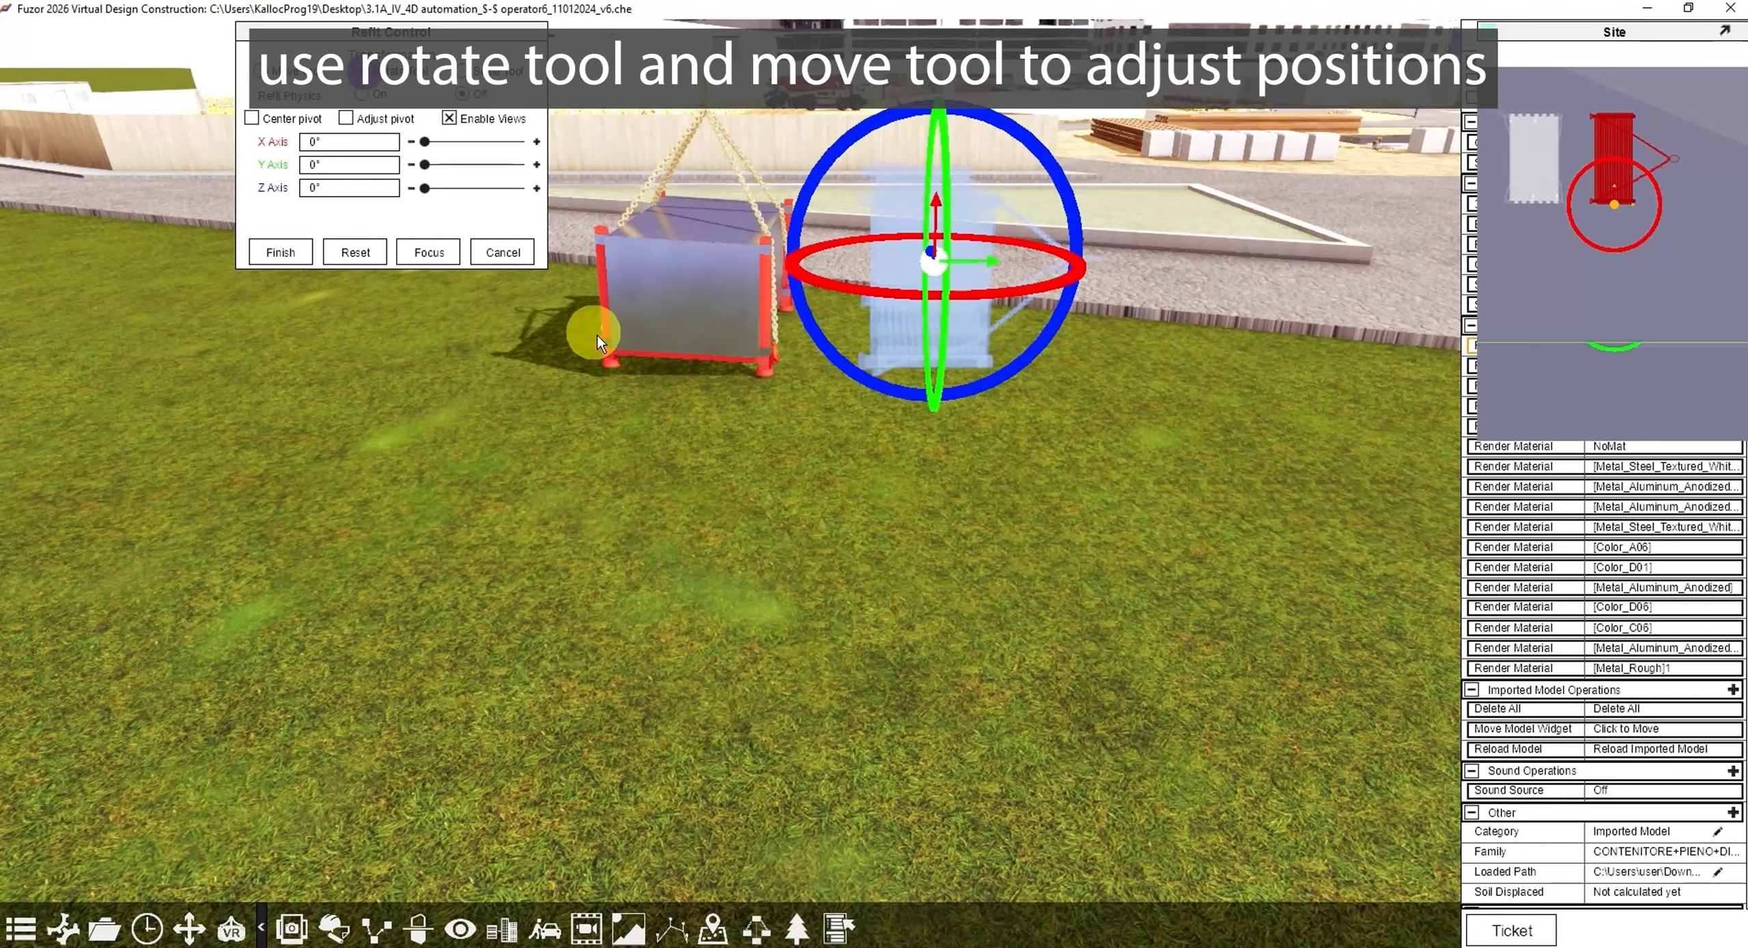
pyautogui.moveTo(823, 345); pyautogui.dragTo(786, 263)
pyautogui.click(281, 78)
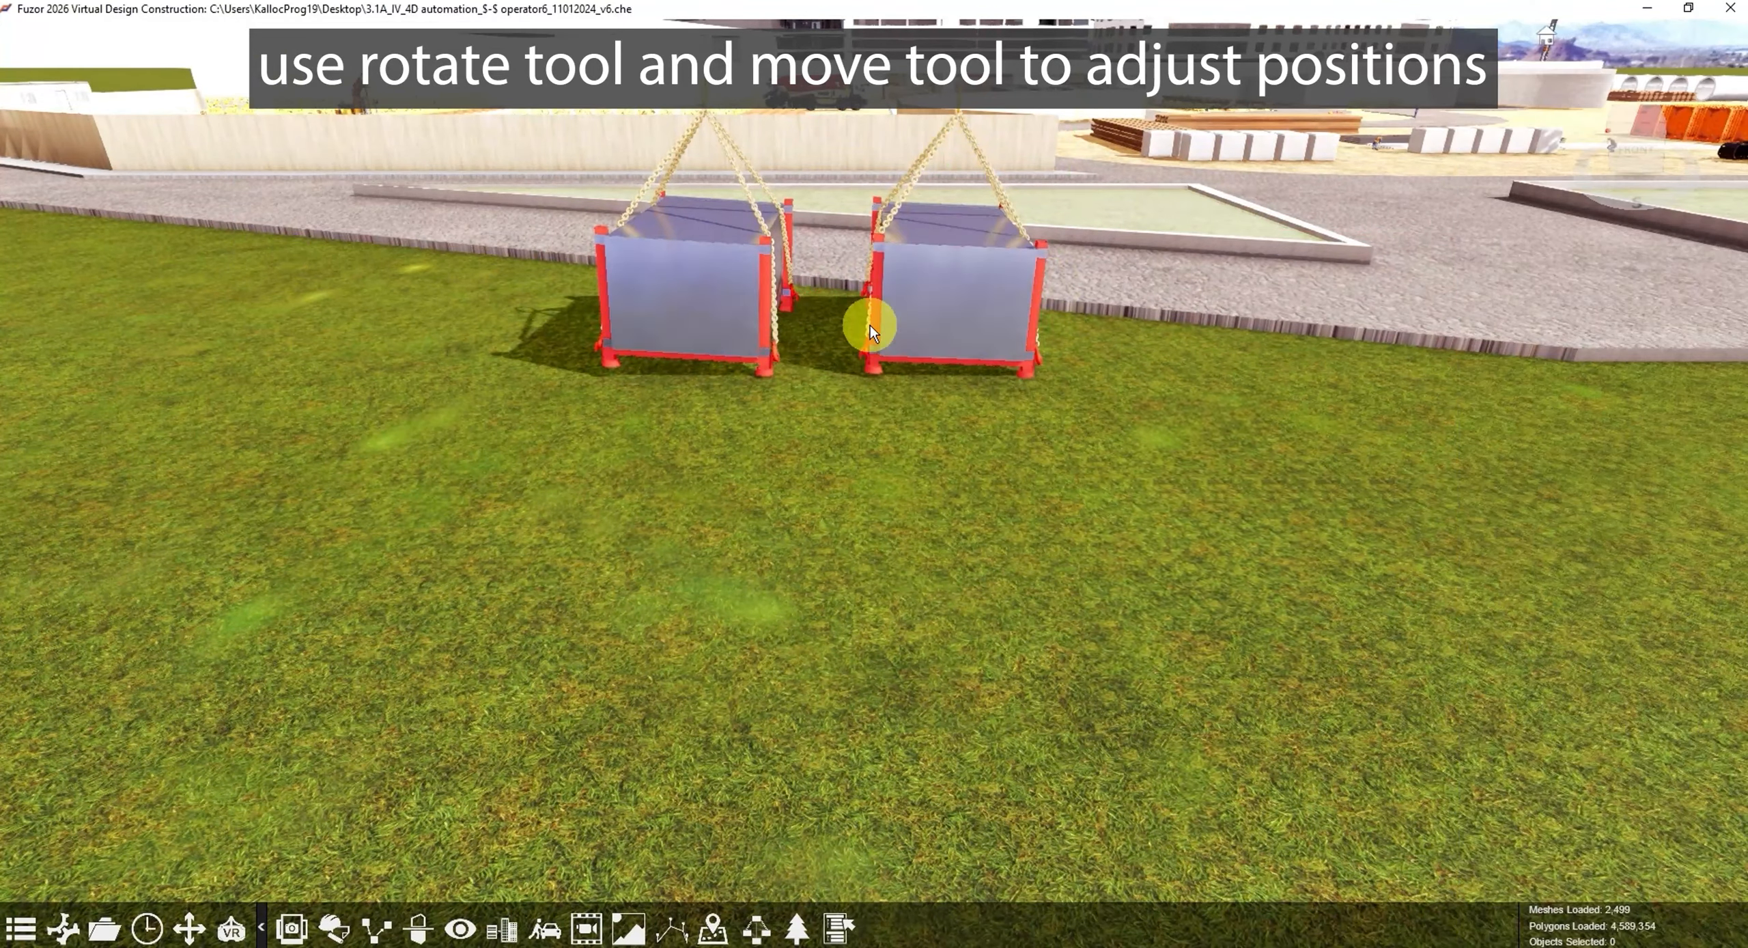
# Step: Create two equipment tasks in the 4D schedule under Structural Foundations, above Subtask_407
pyautogui.click(339, 932)
pyautogui.click(652, 620)
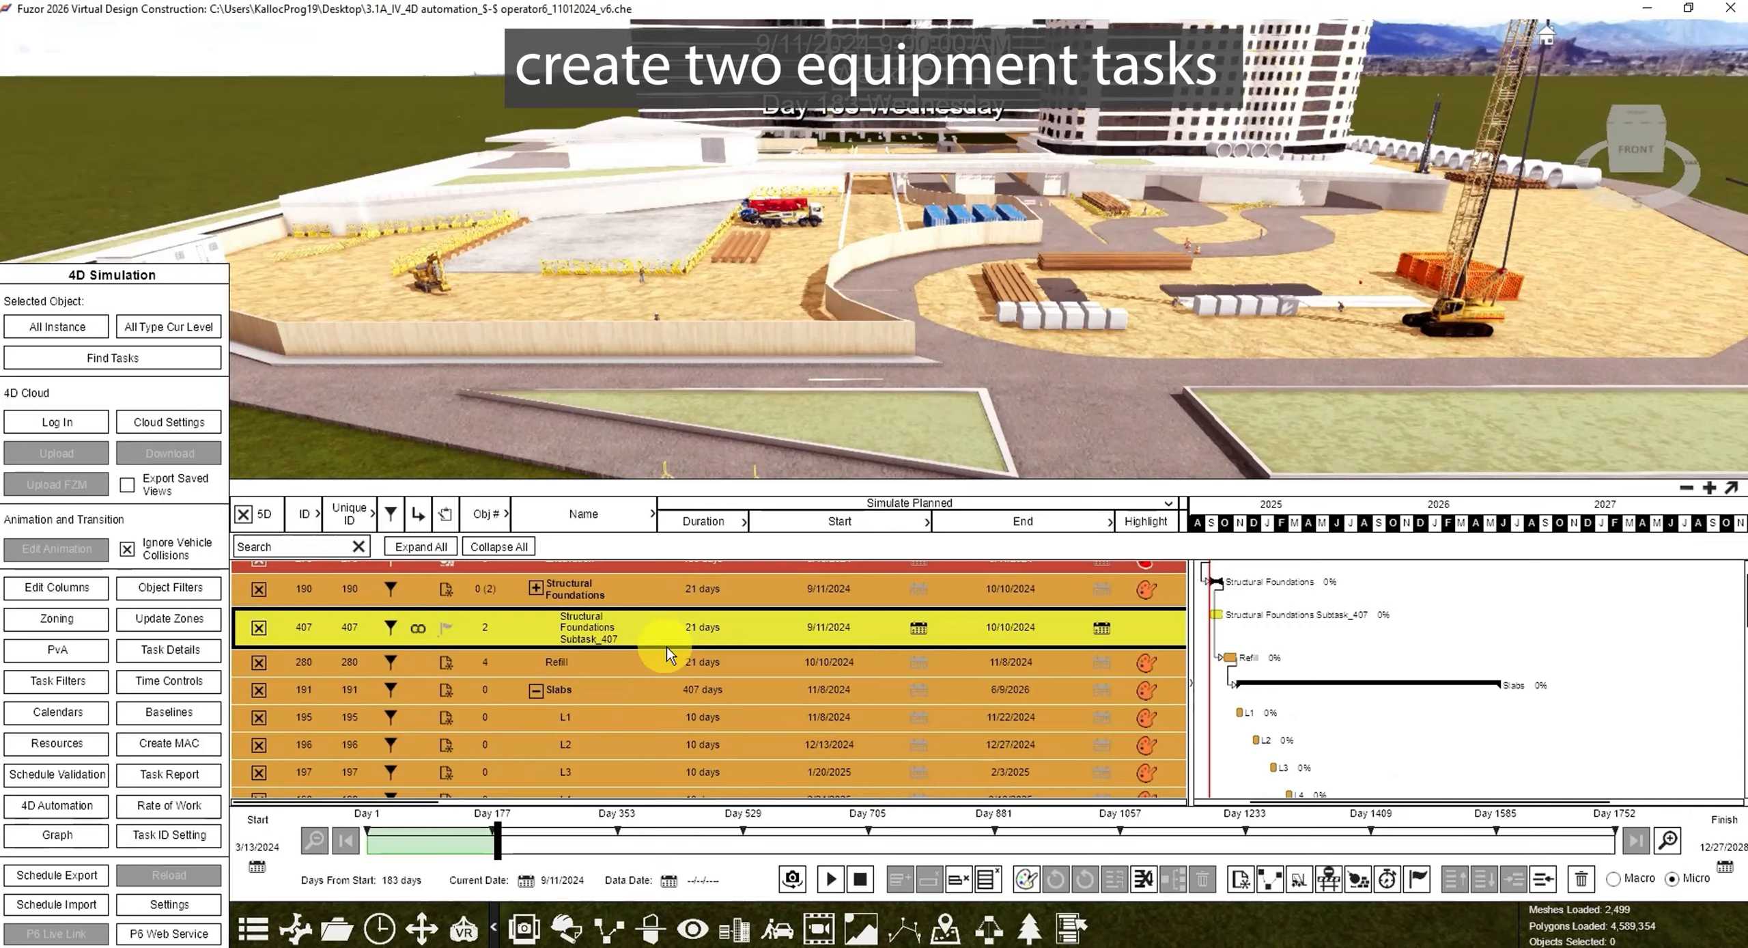
pyautogui.click(1301, 879)
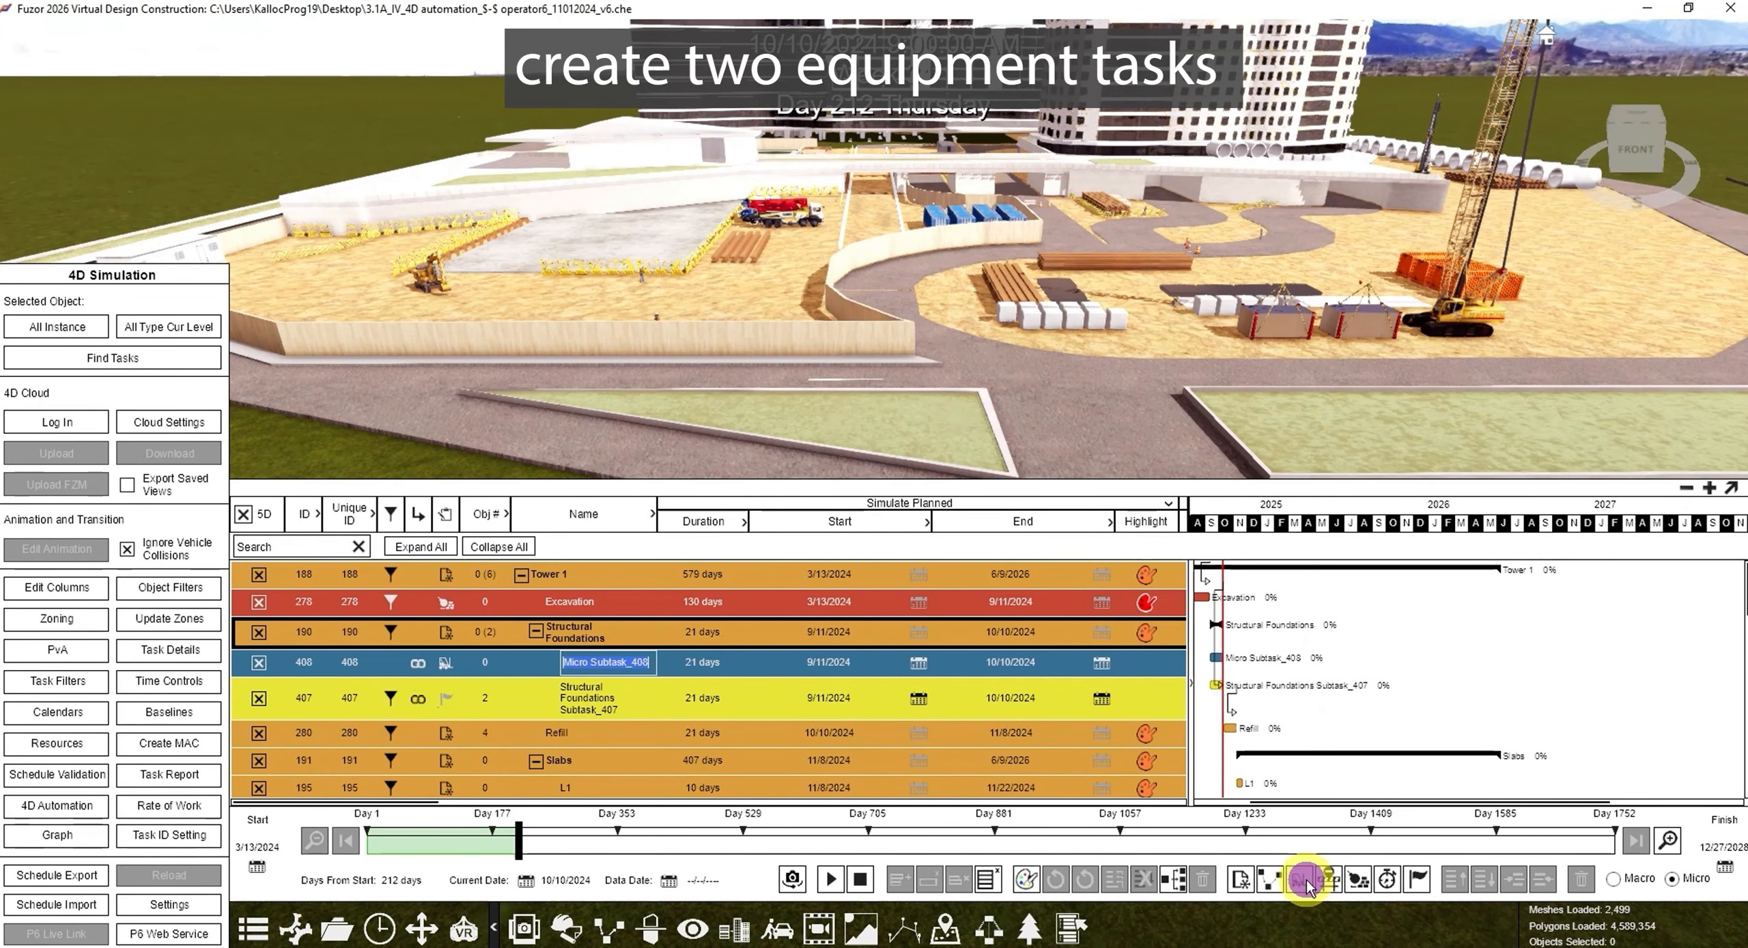
pyautogui.click(1304, 882)
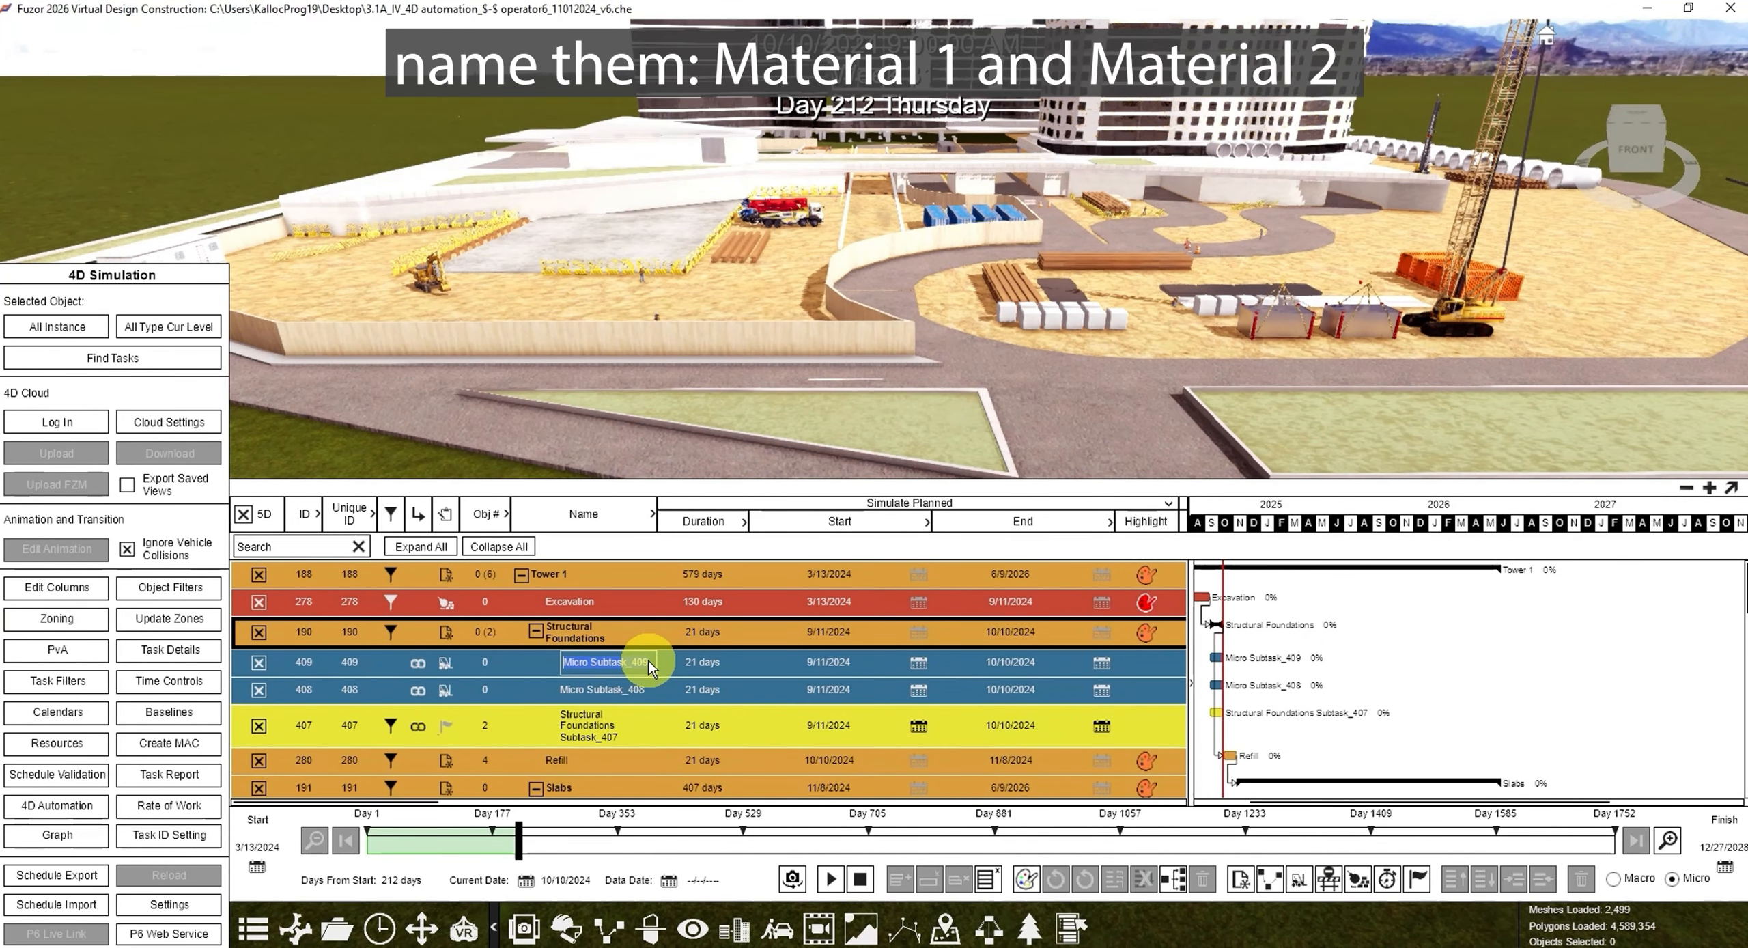
# Step: Name the two new equipment tasks Material 1 and Material 2
pyautogui.doubleClick(628, 691)
pyautogui.write('Material')
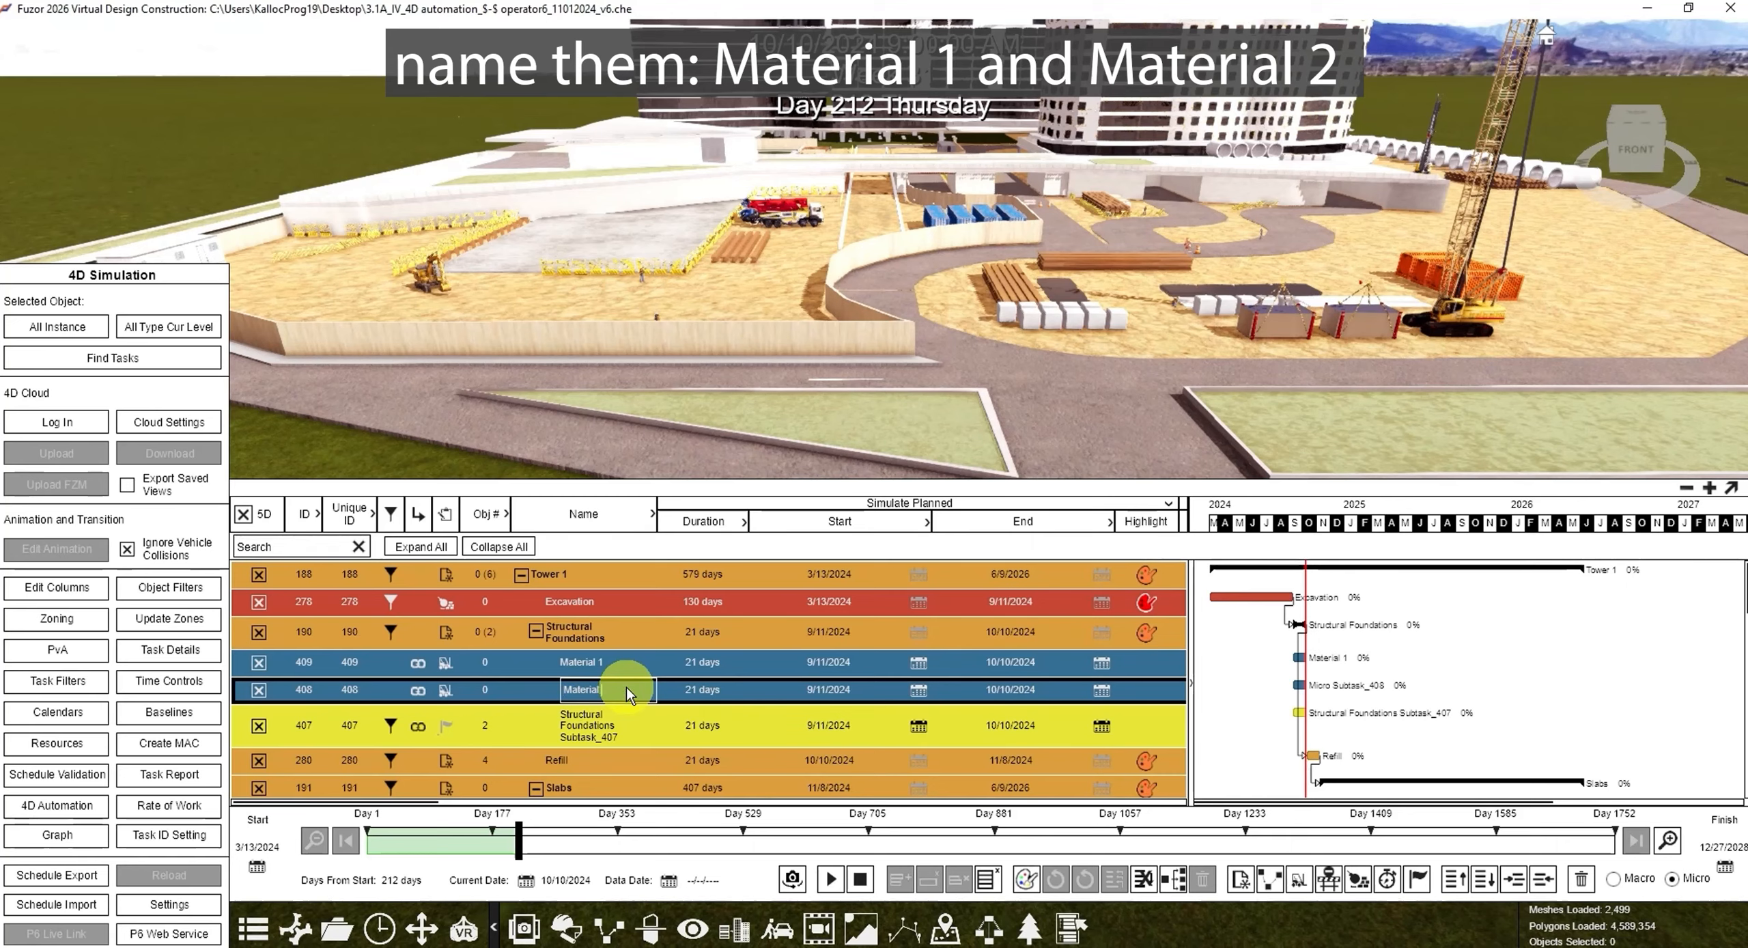
pyautogui.write(' 2')
pyautogui.press('Return')
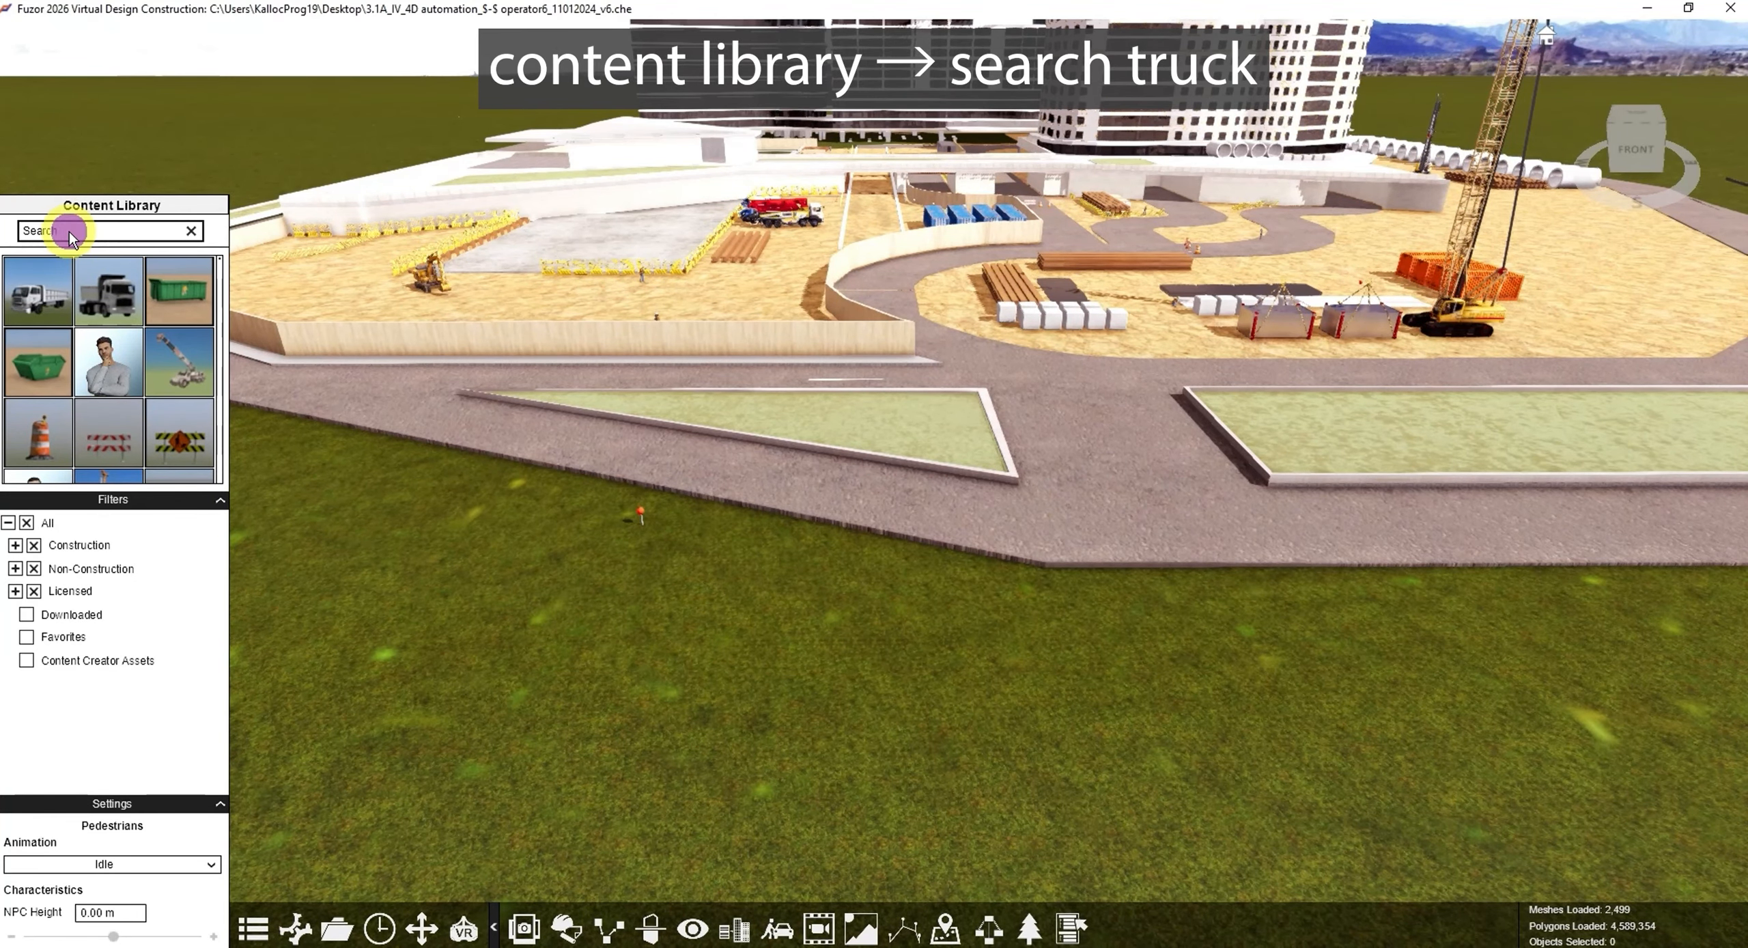
# Step: Search the content library for "long" and place one Long Truck on the road in front of the site fence
pyautogui.click(68, 232)
pyautogui.write('long')
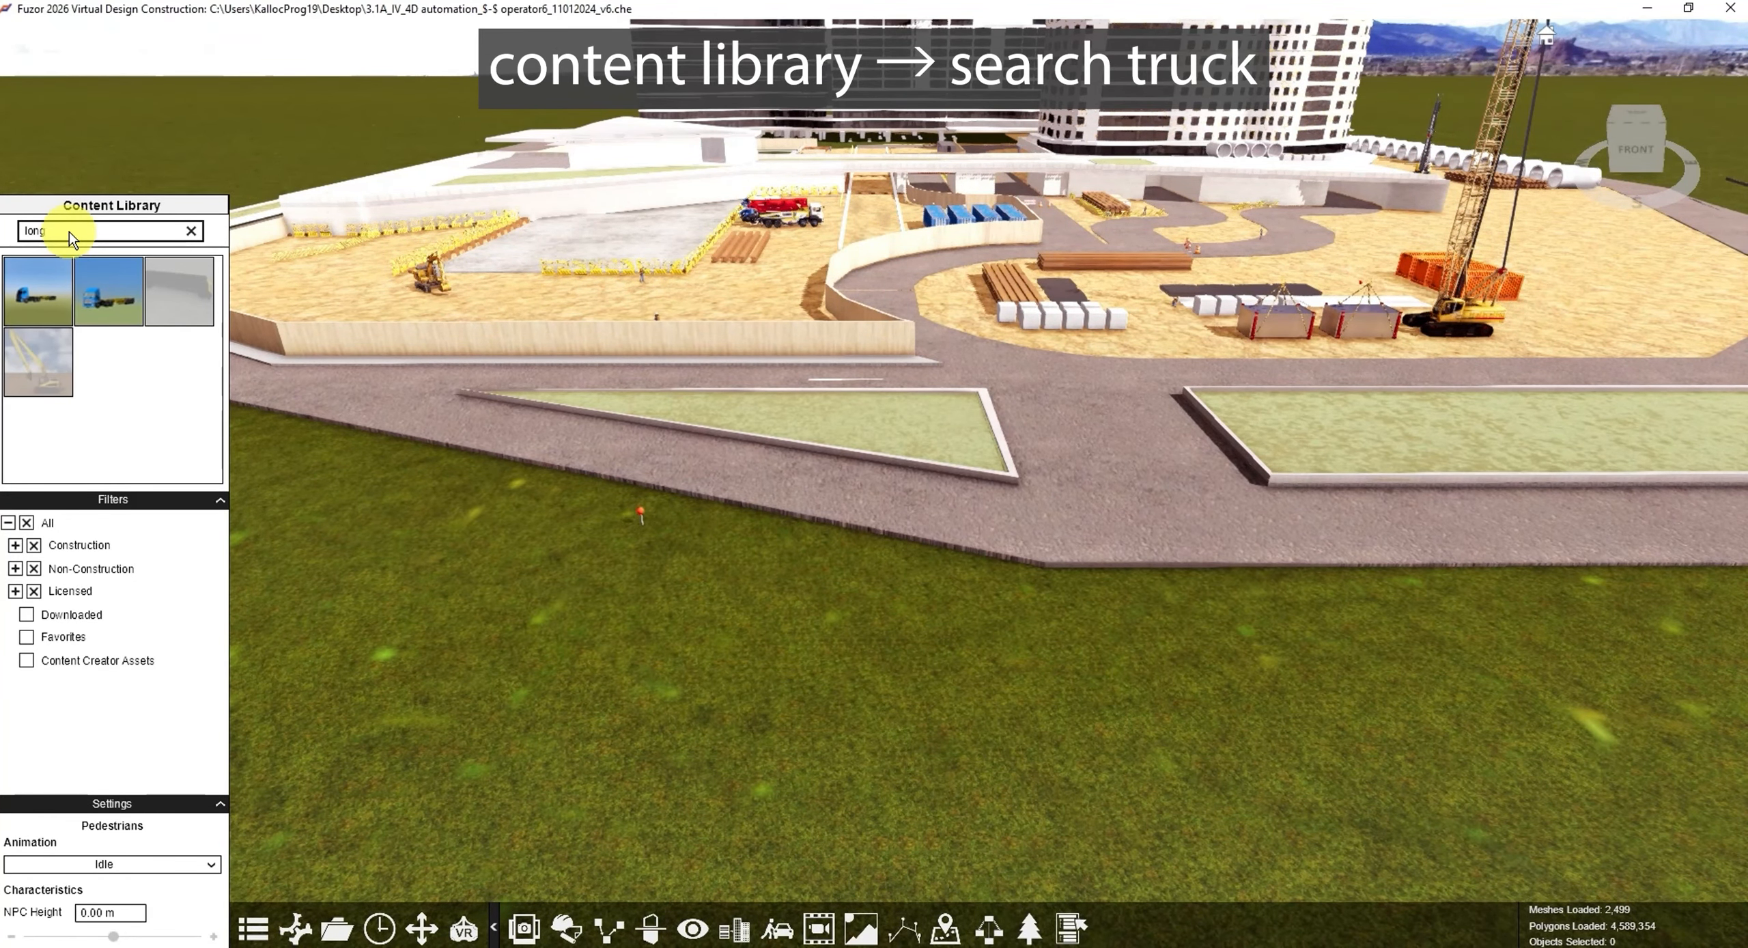
pyautogui.click(33, 302)
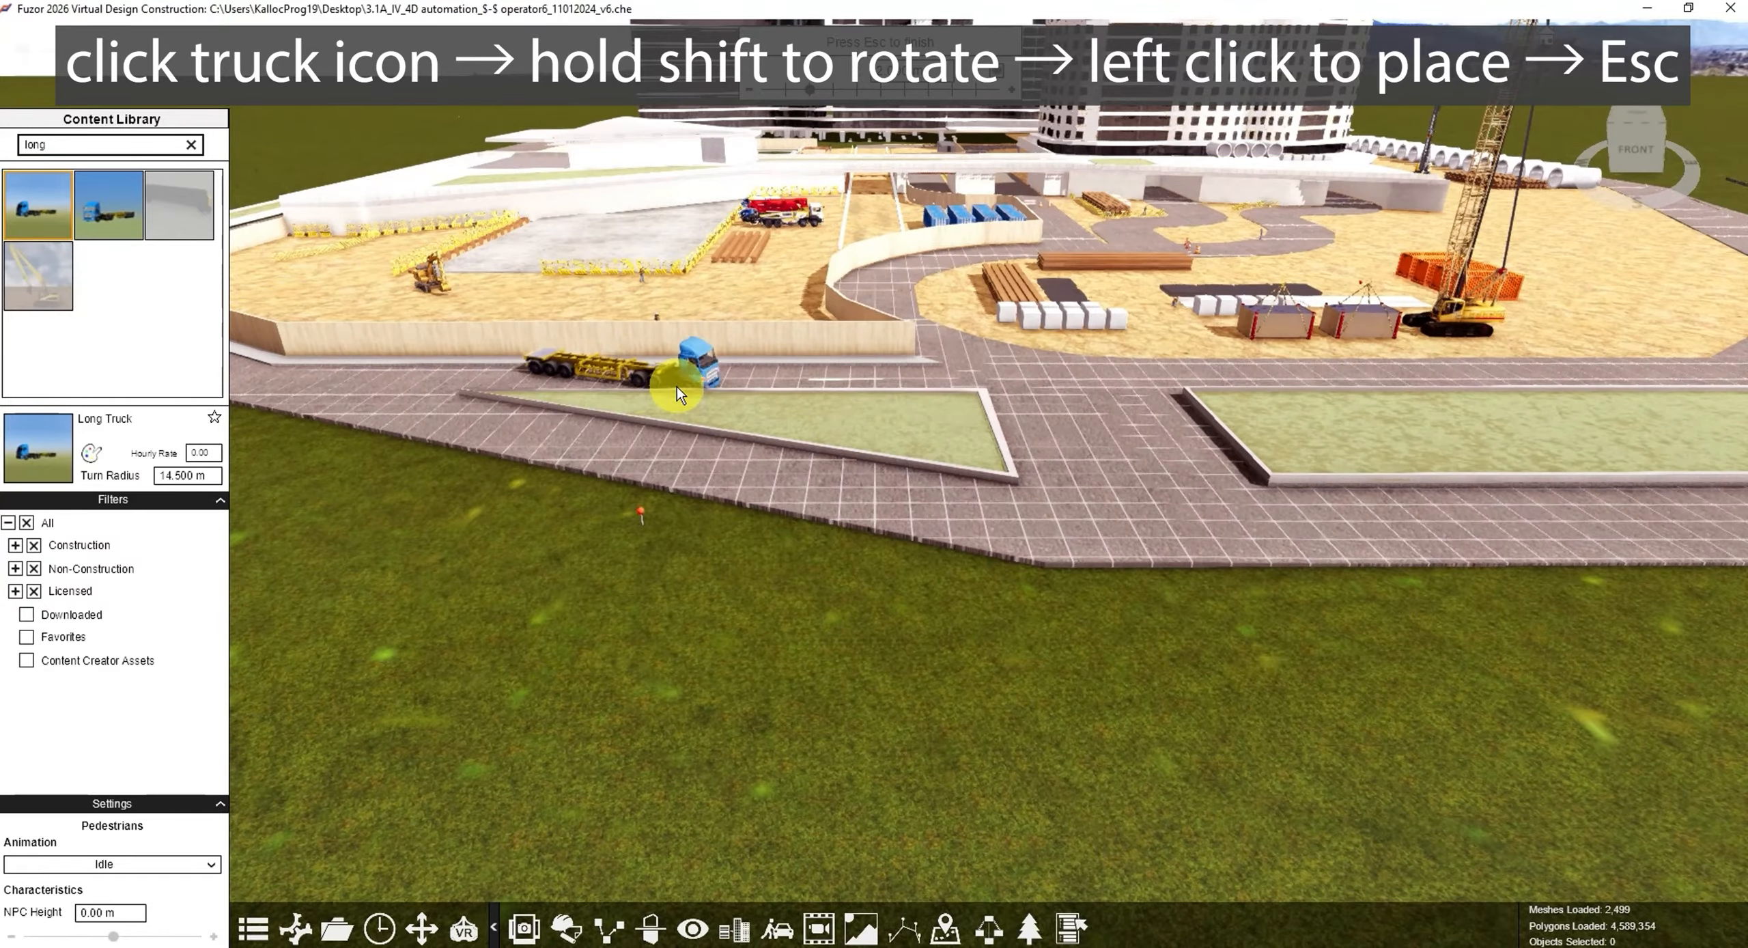
pyautogui.click(697, 380)
pyautogui.press('Escape')
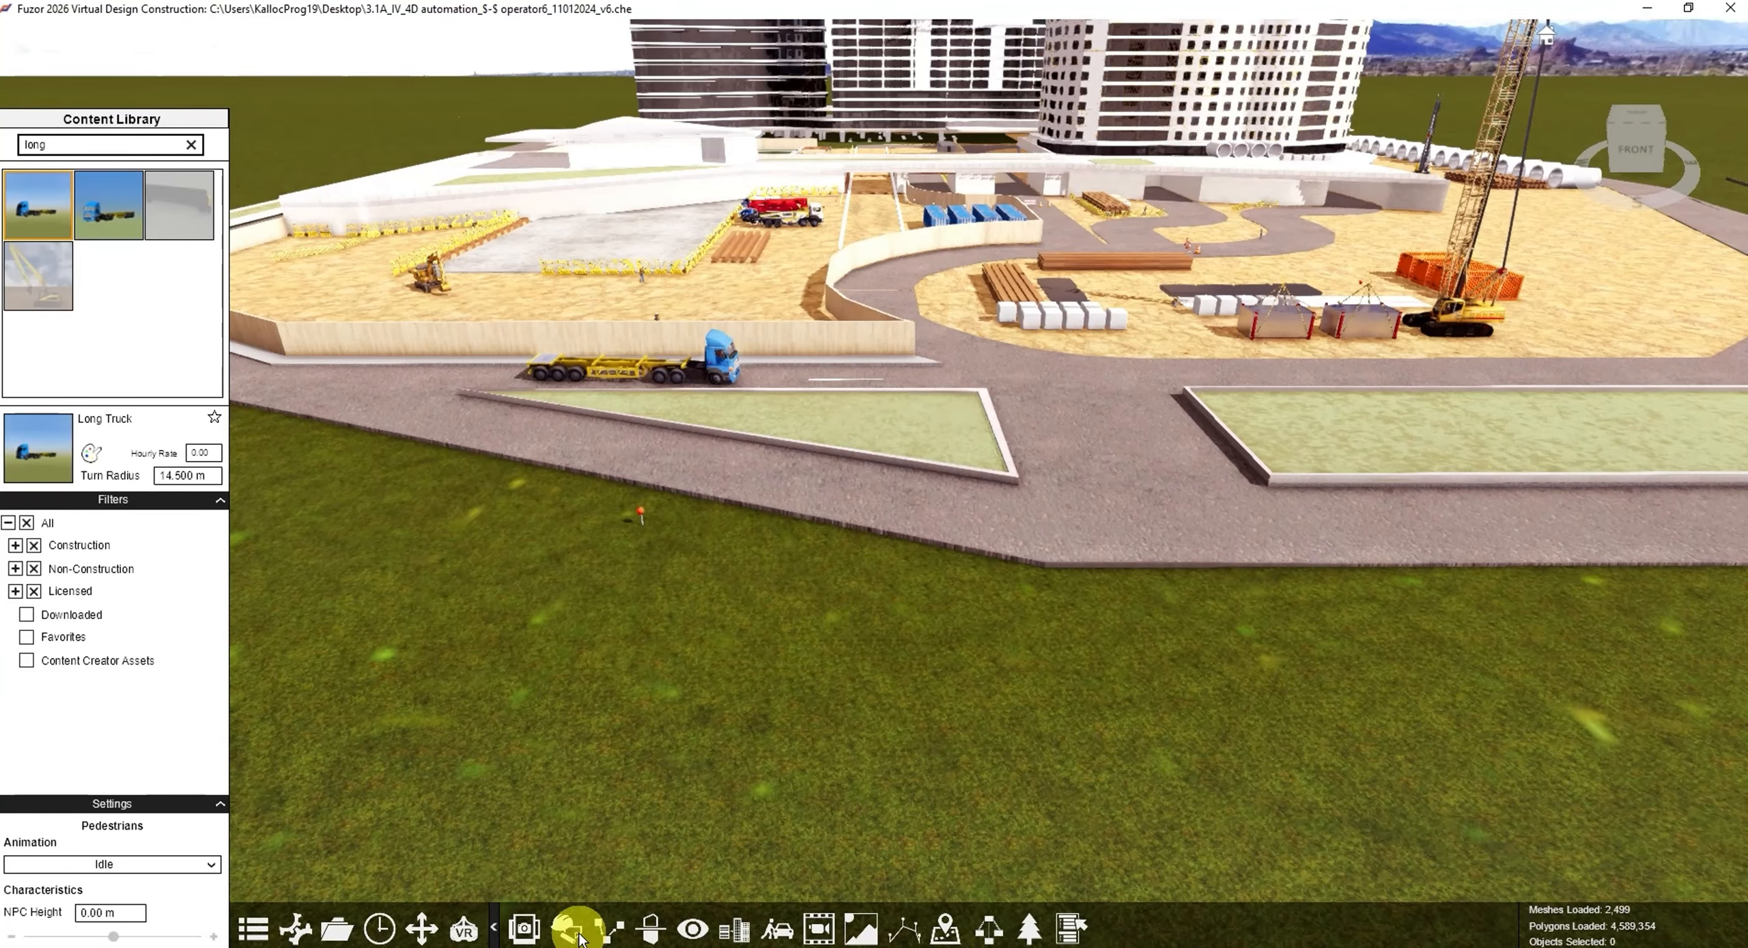
# Step: Schedule the Material 1 task in the 4D simulation for September 11, 2024, from 9:00 AM to 5:00 PM
pyautogui.click(573, 930)
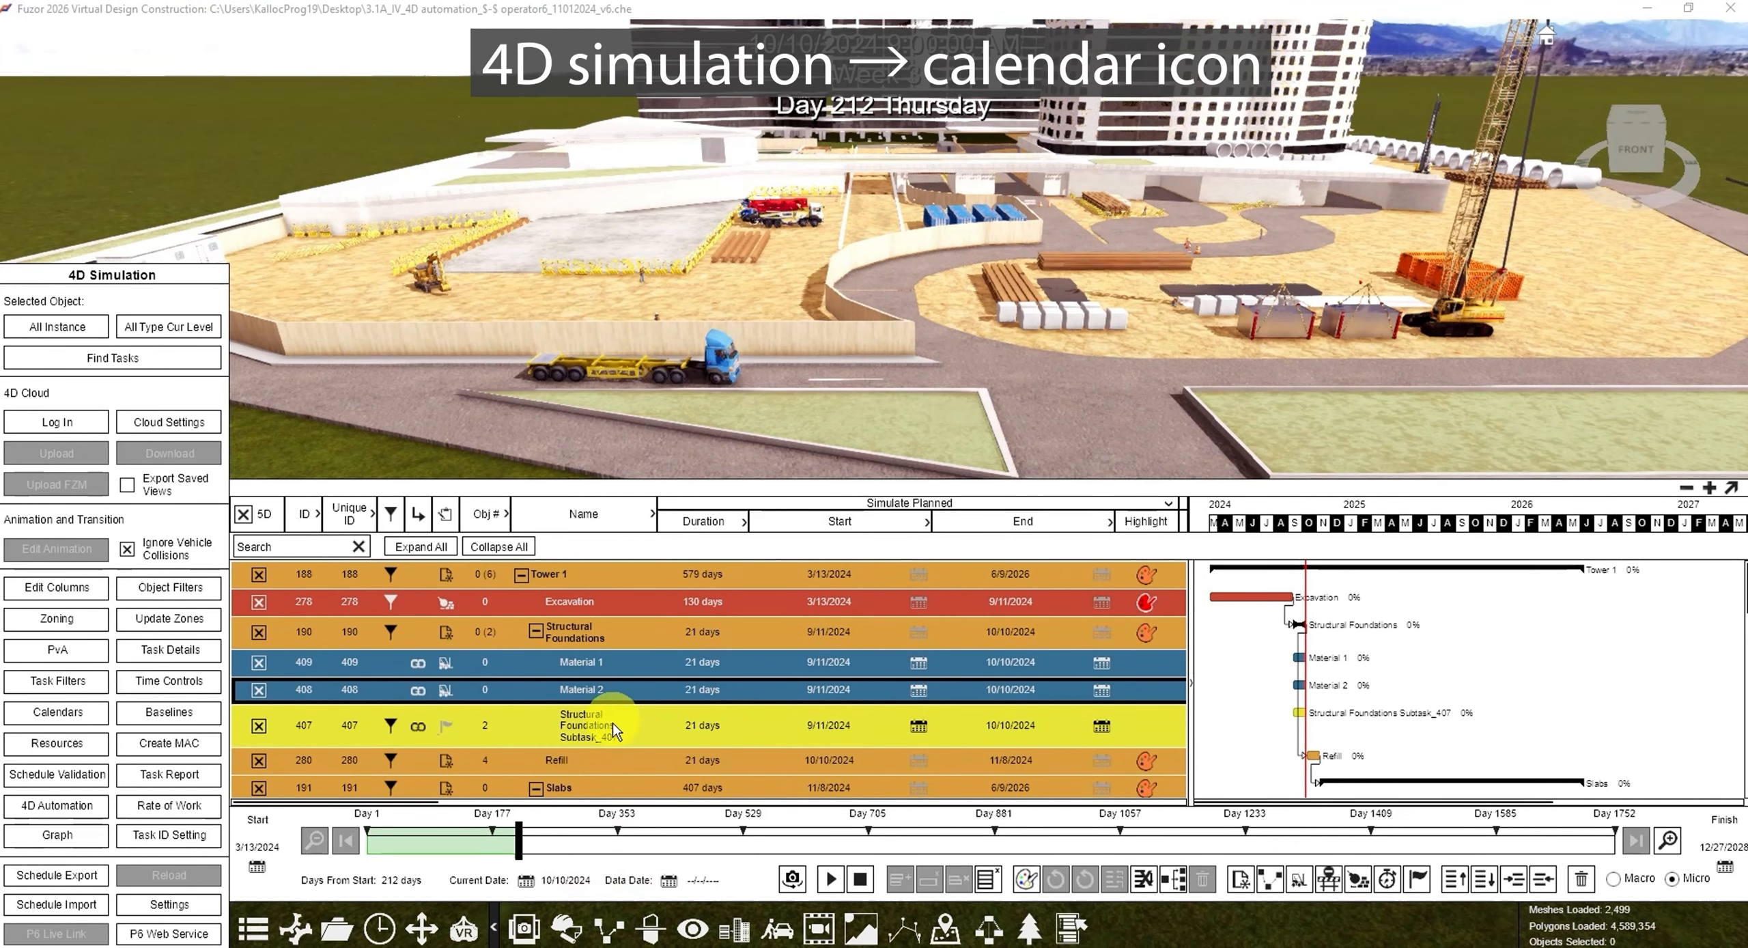
pyautogui.click(919, 663)
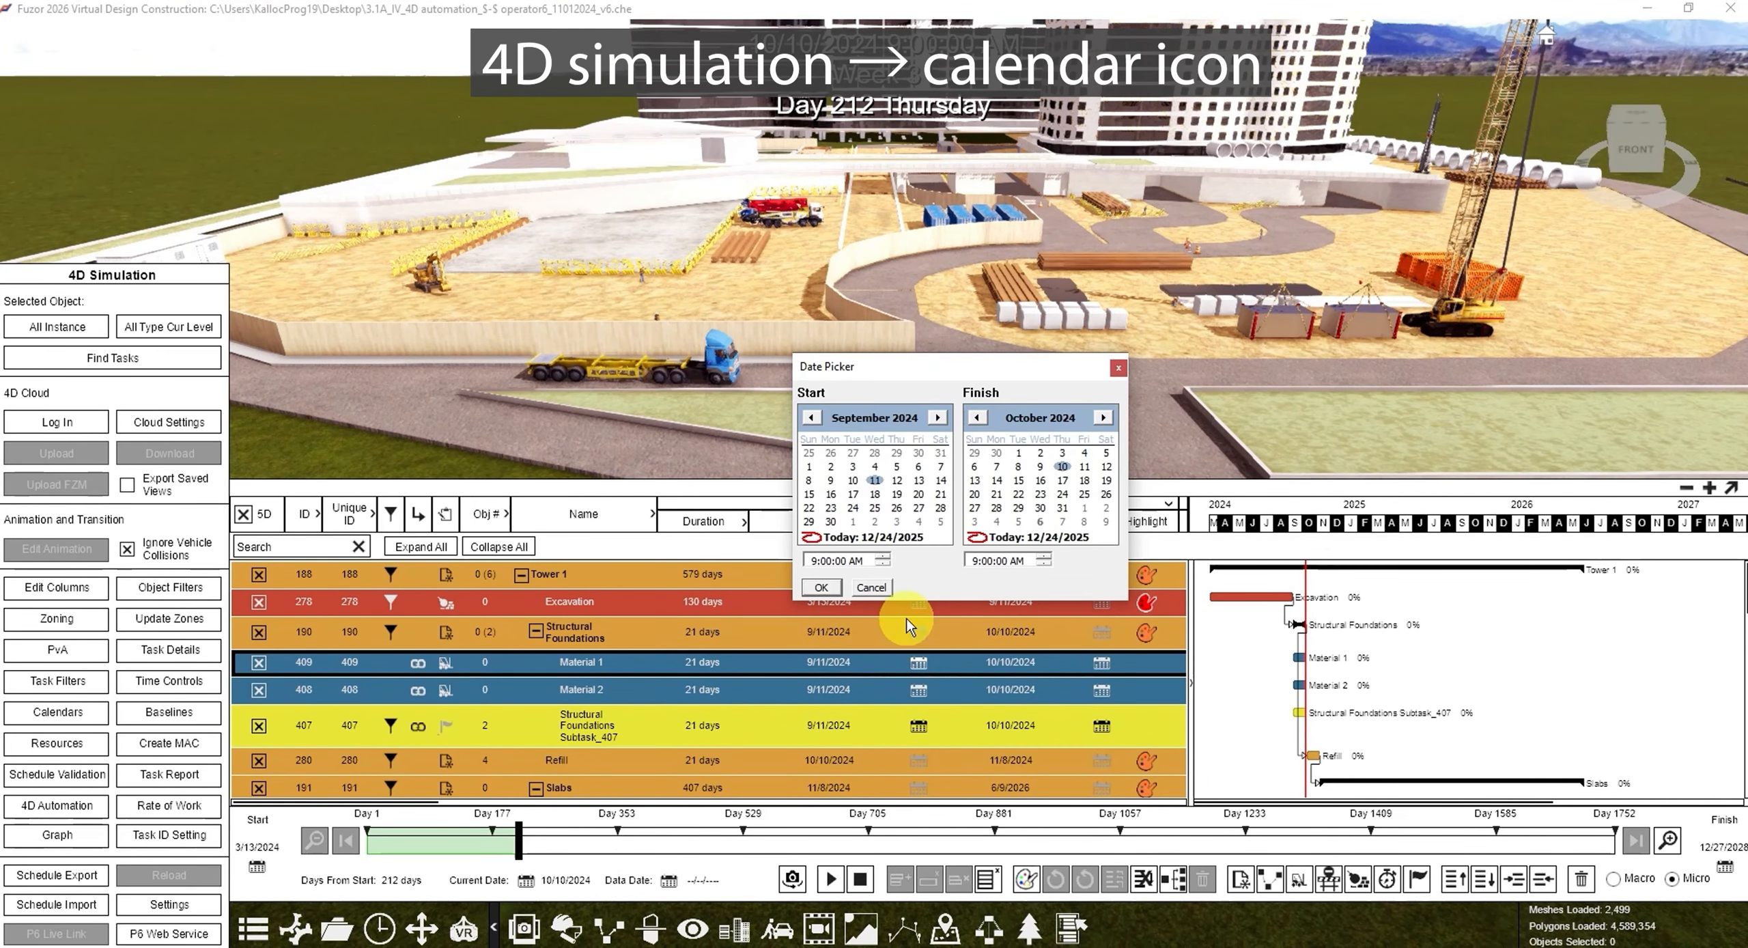
pyautogui.click(977, 417)
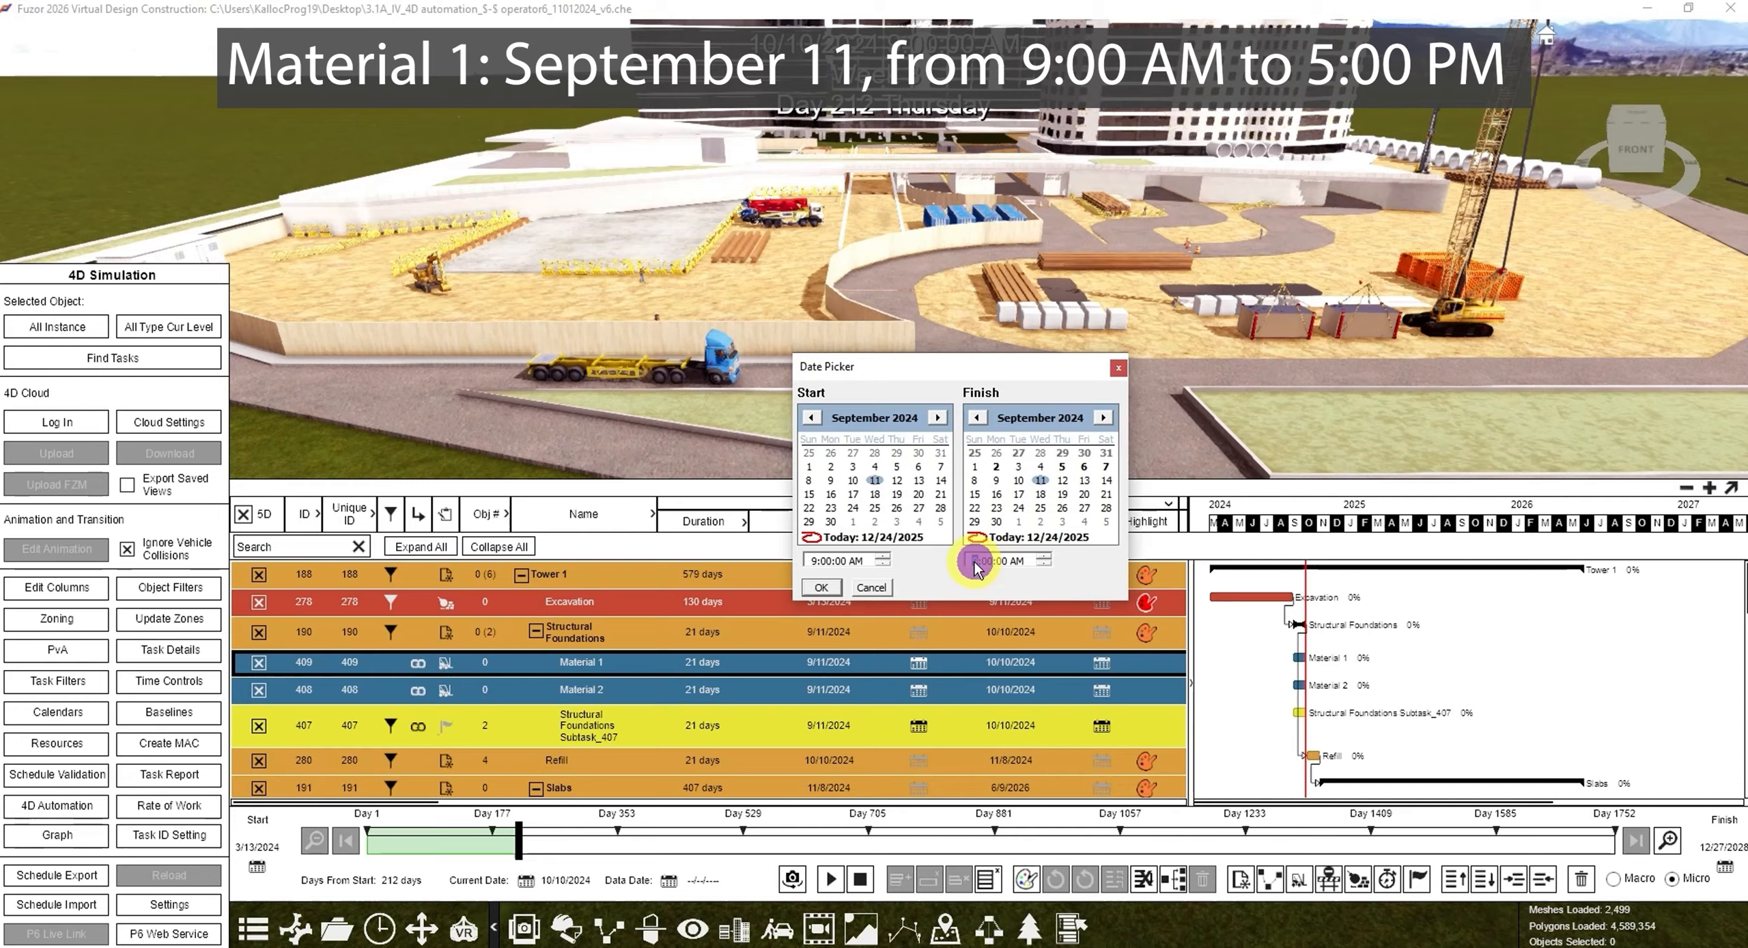
pyautogui.click(1016, 560)
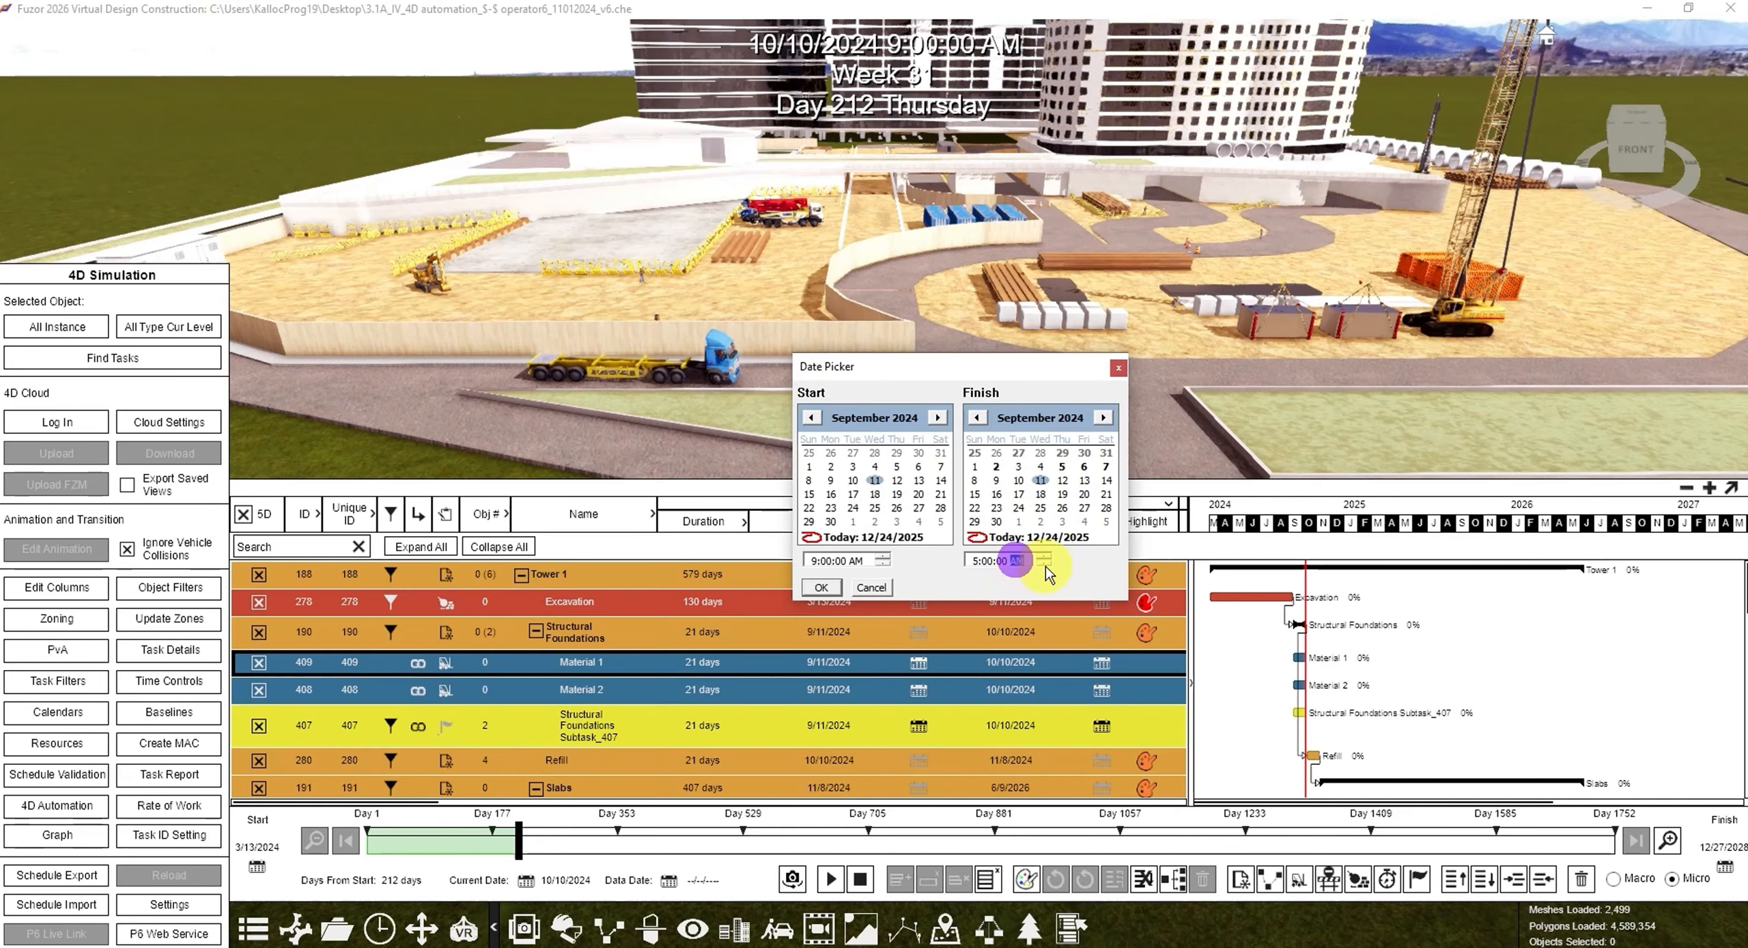
pyautogui.click(822, 587)
# Step: Schedule the Material 2 task for September 12, 2024, from 9:00 AM to 5:00 PM
pyautogui.click(919, 689)
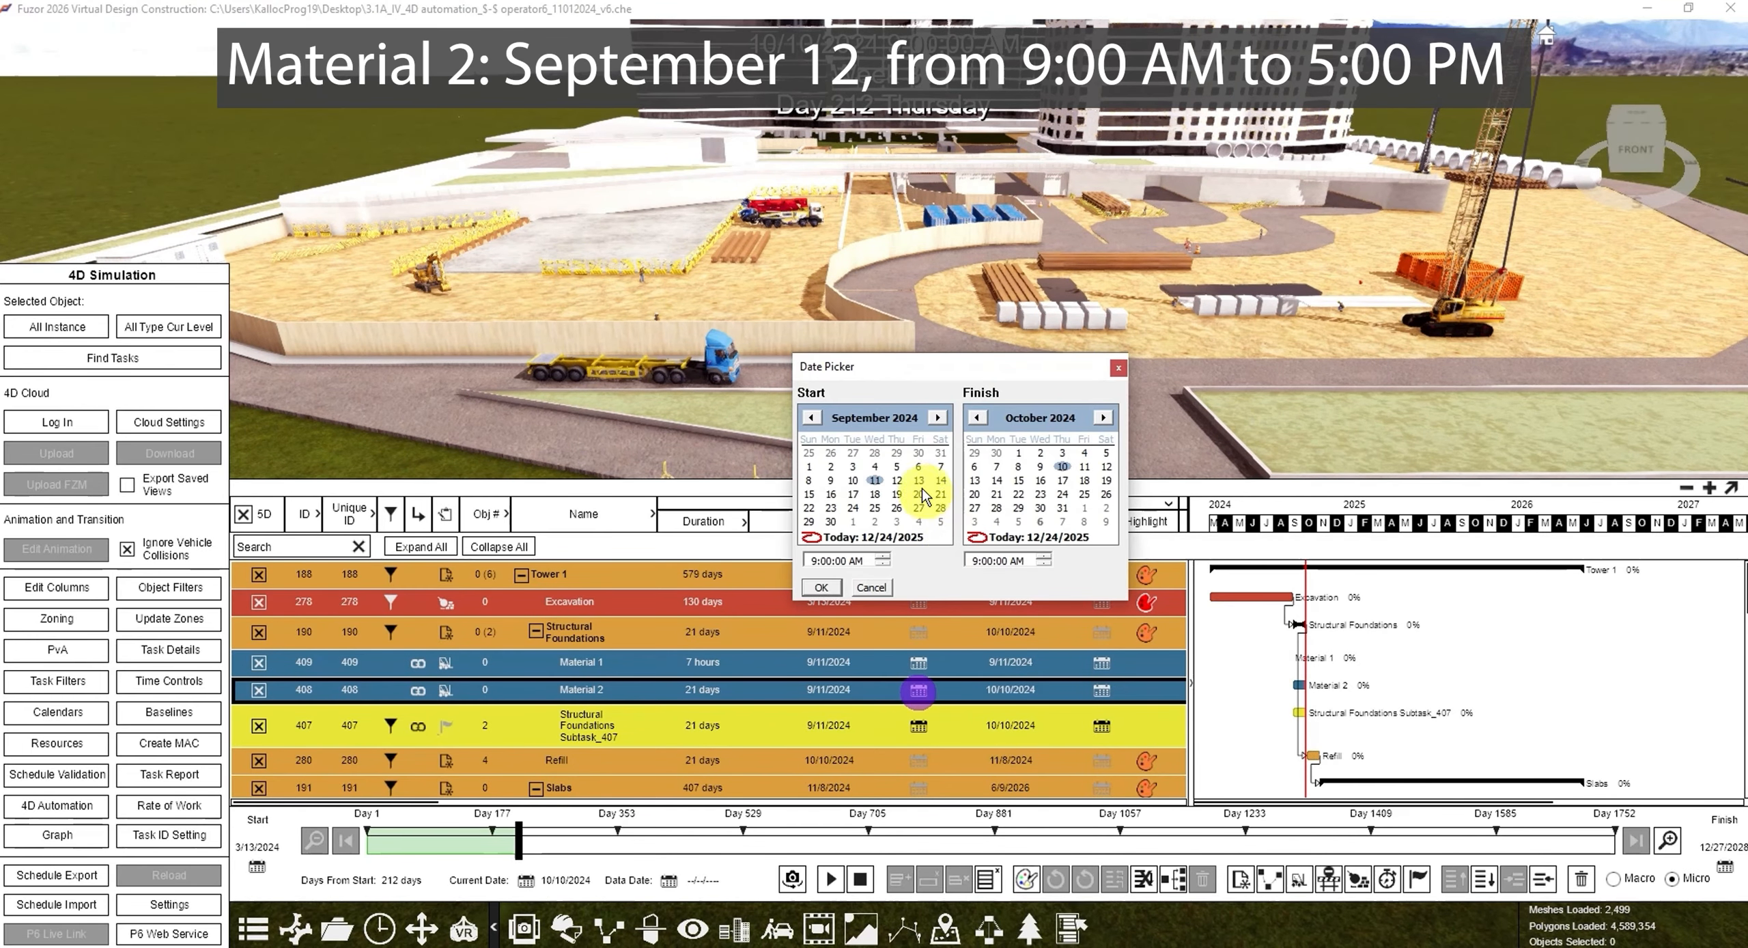
pyautogui.click(897, 480)
pyautogui.click(977, 417)
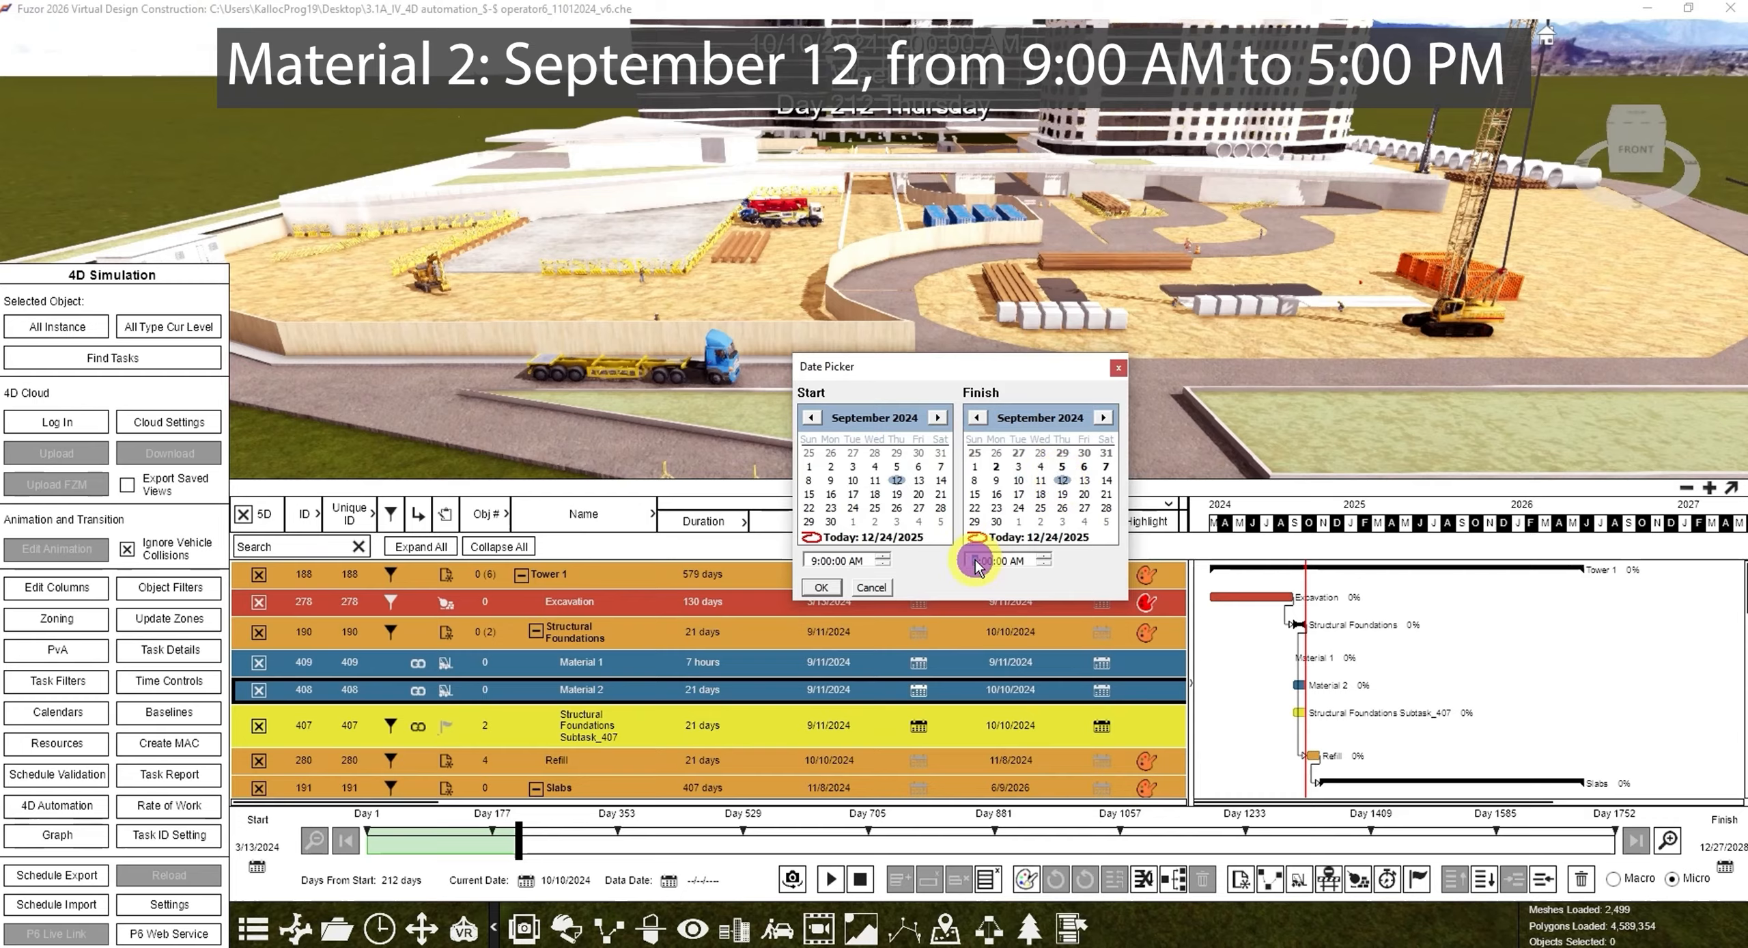
pyautogui.click(821, 587)
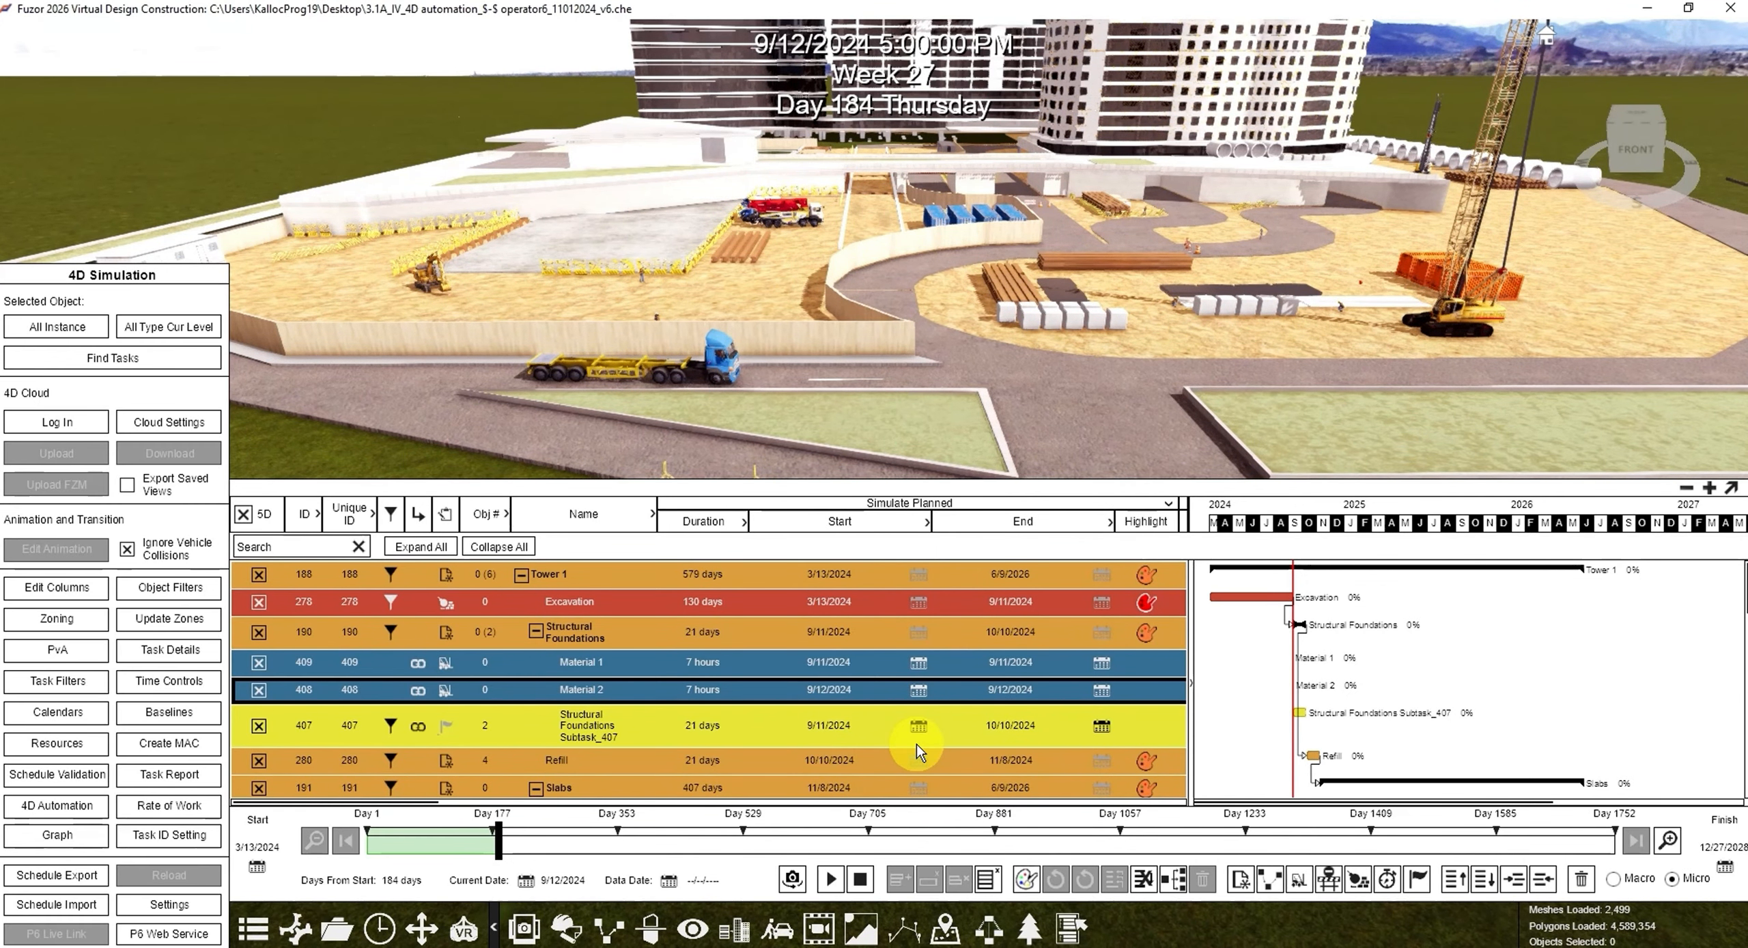
# Step: Add an animation node to the long truck and have it grab the first staged container
pyautogui.moveTo(930, 396); pyautogui.dragTo(920, 415, button='middle')
pyautogui.scroll(-2, 921, 415)
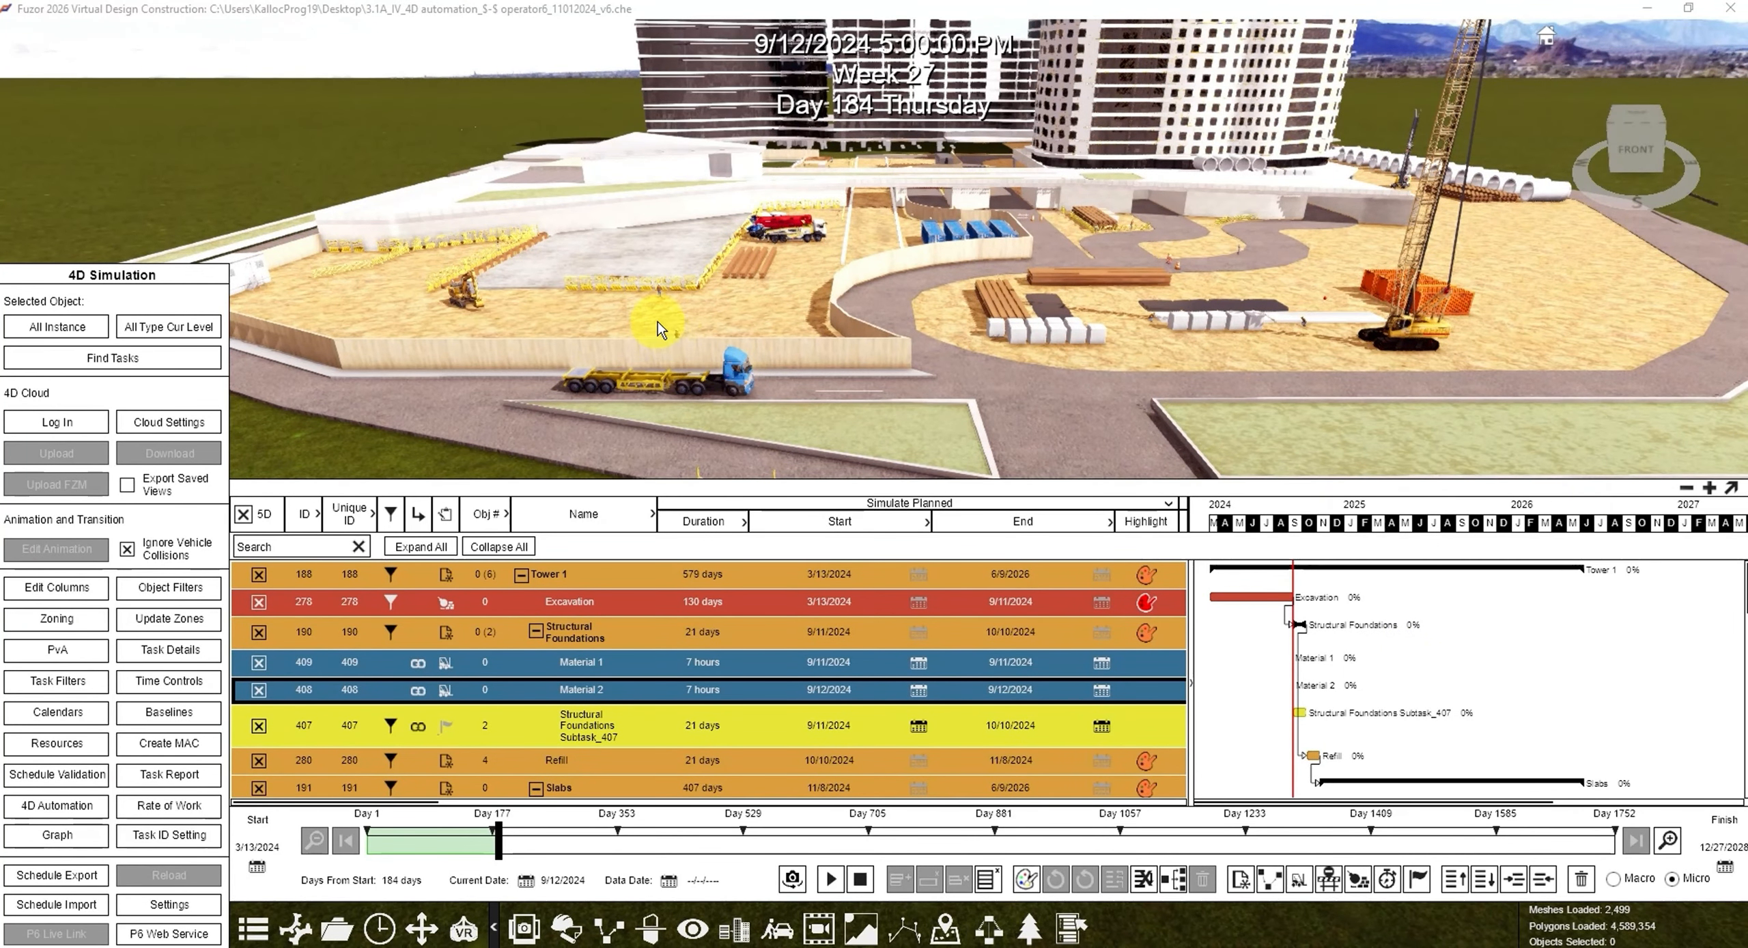
pyautogui.scroll(3, 768, 346)
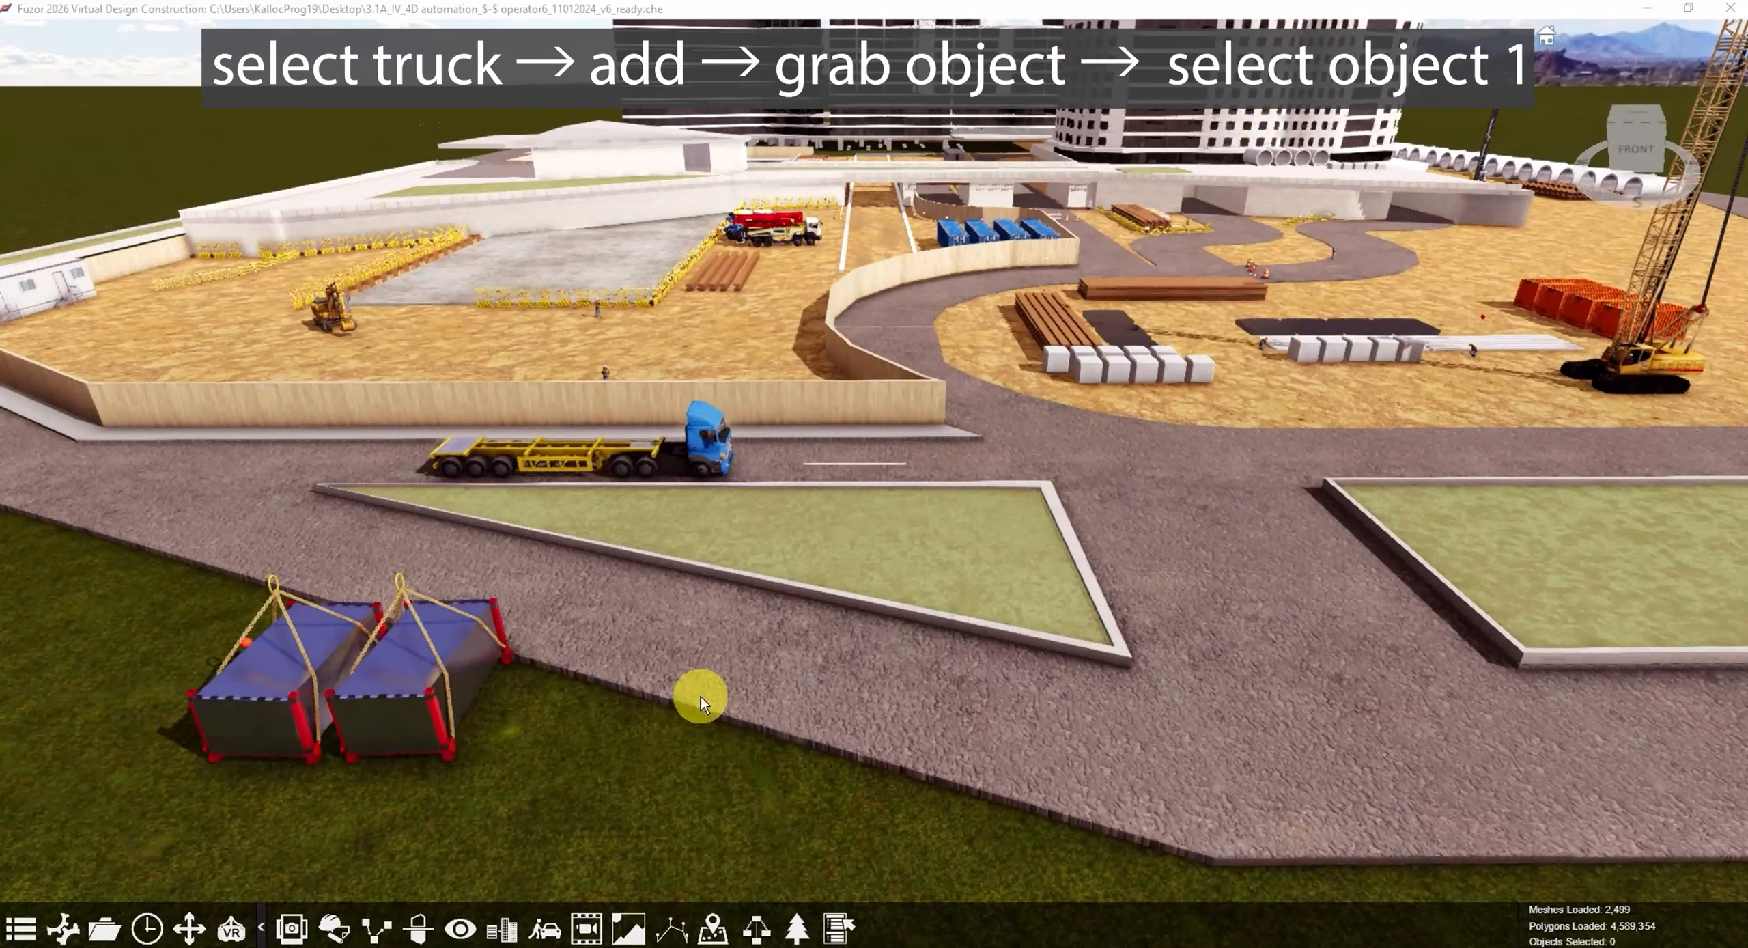
pyautogui.click(703, 442)
pyautogui.click(1481, 718)
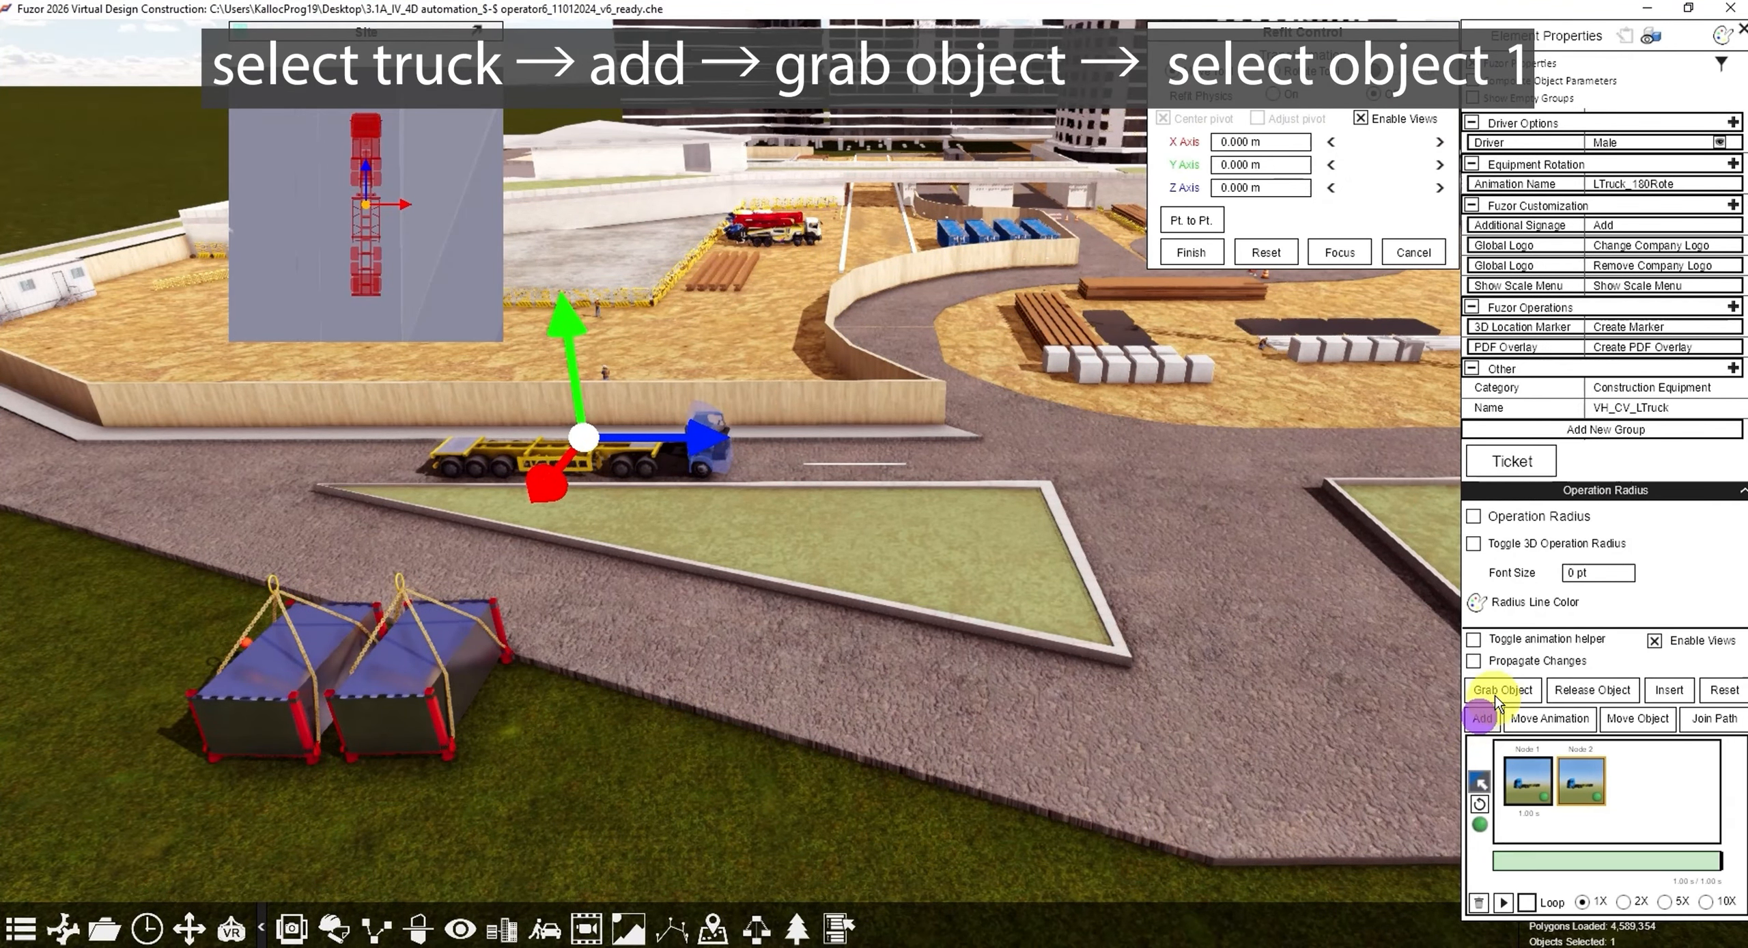
pyautogui.click(1499, 691)
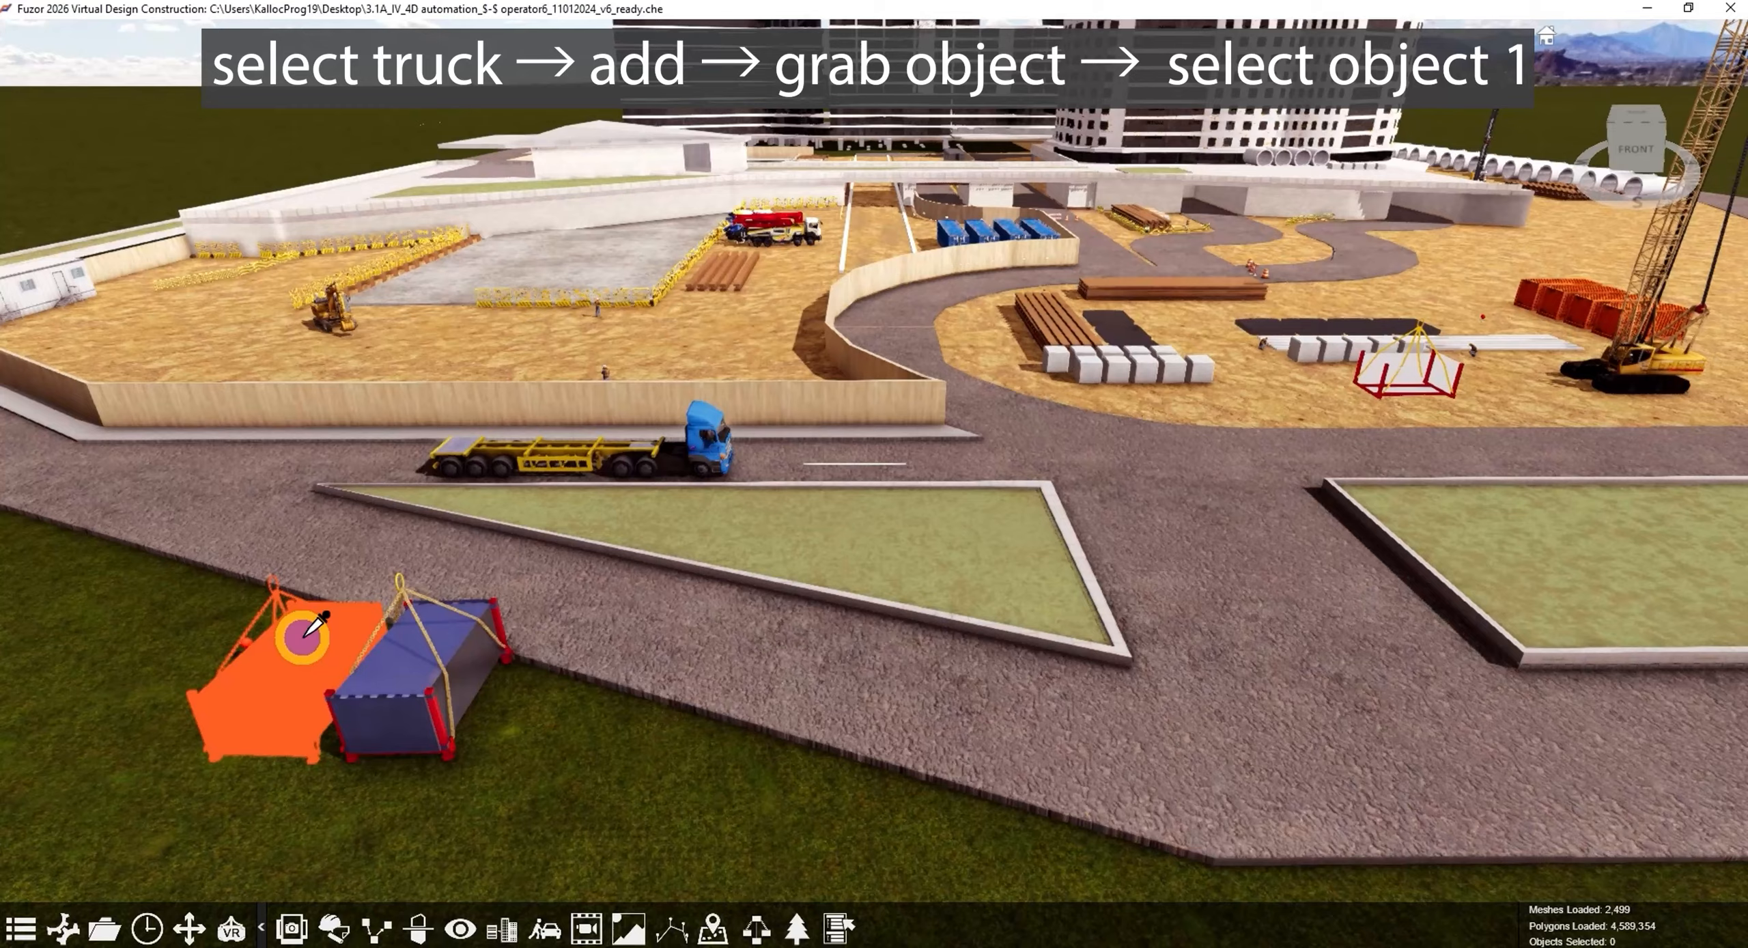
pyautogui.click(305, 634)
# Step: Position the grabbed container on the truck bed, rotating it about 270° around the Y axis
pyautogui.click(1650, 714)
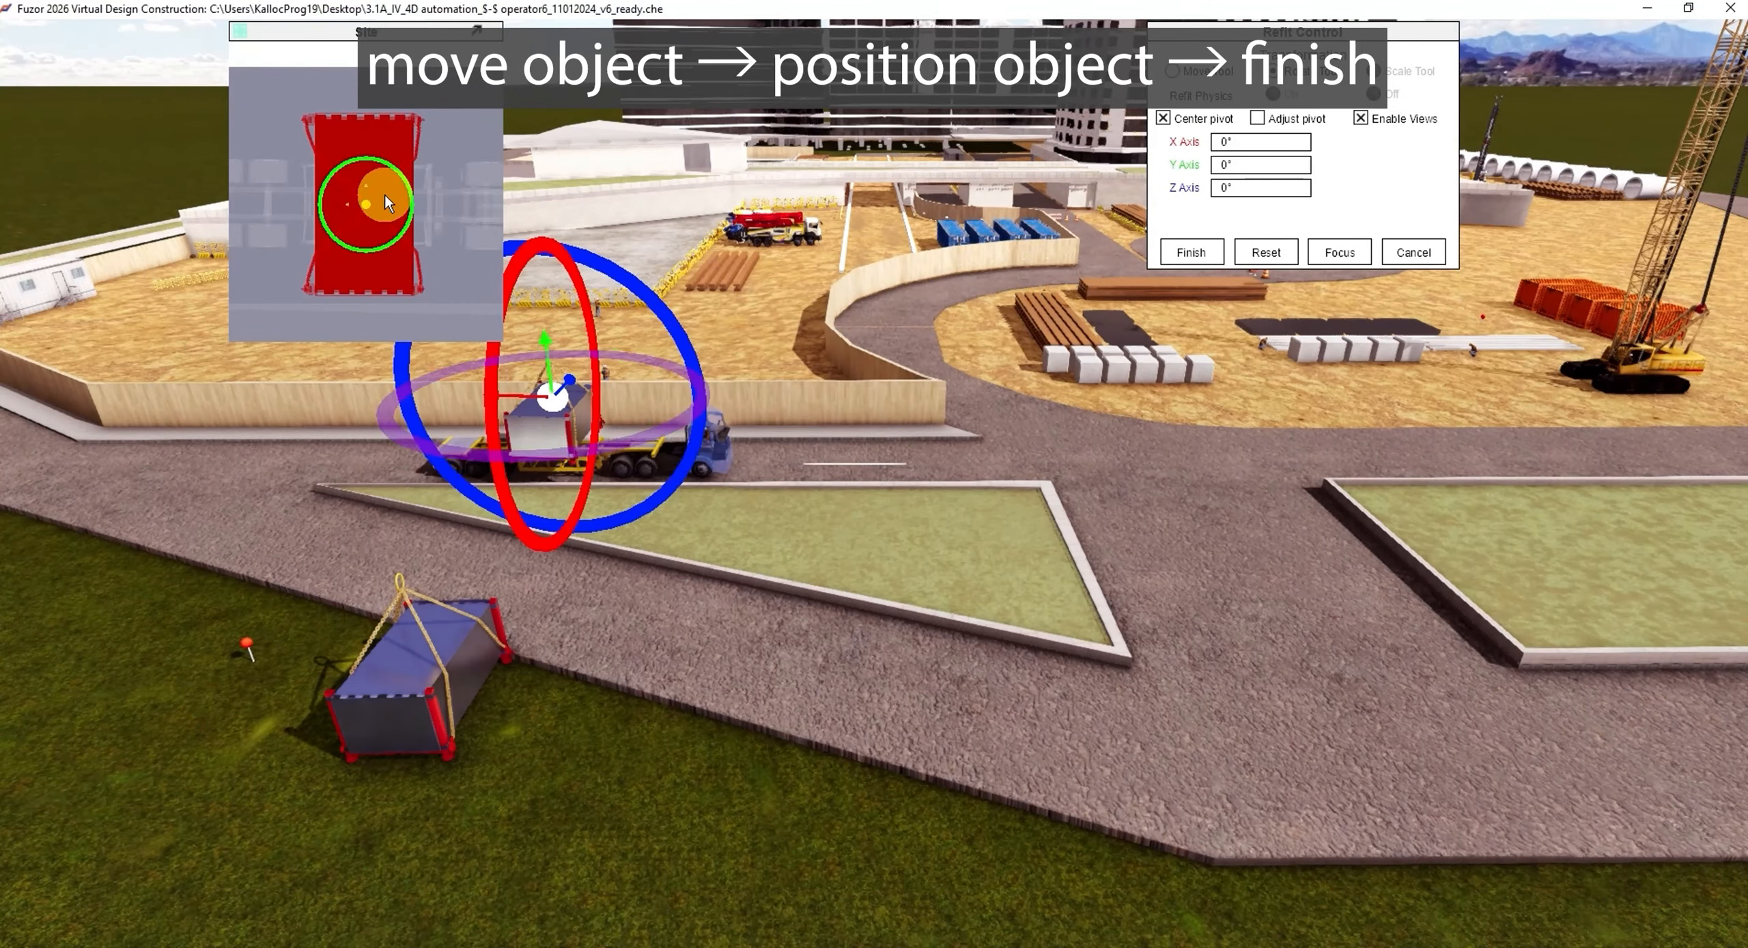
pyautogui.moveTo(389, 204); pyautogui.dragTo(368, 181)
pyautogui.click(1212, 253)
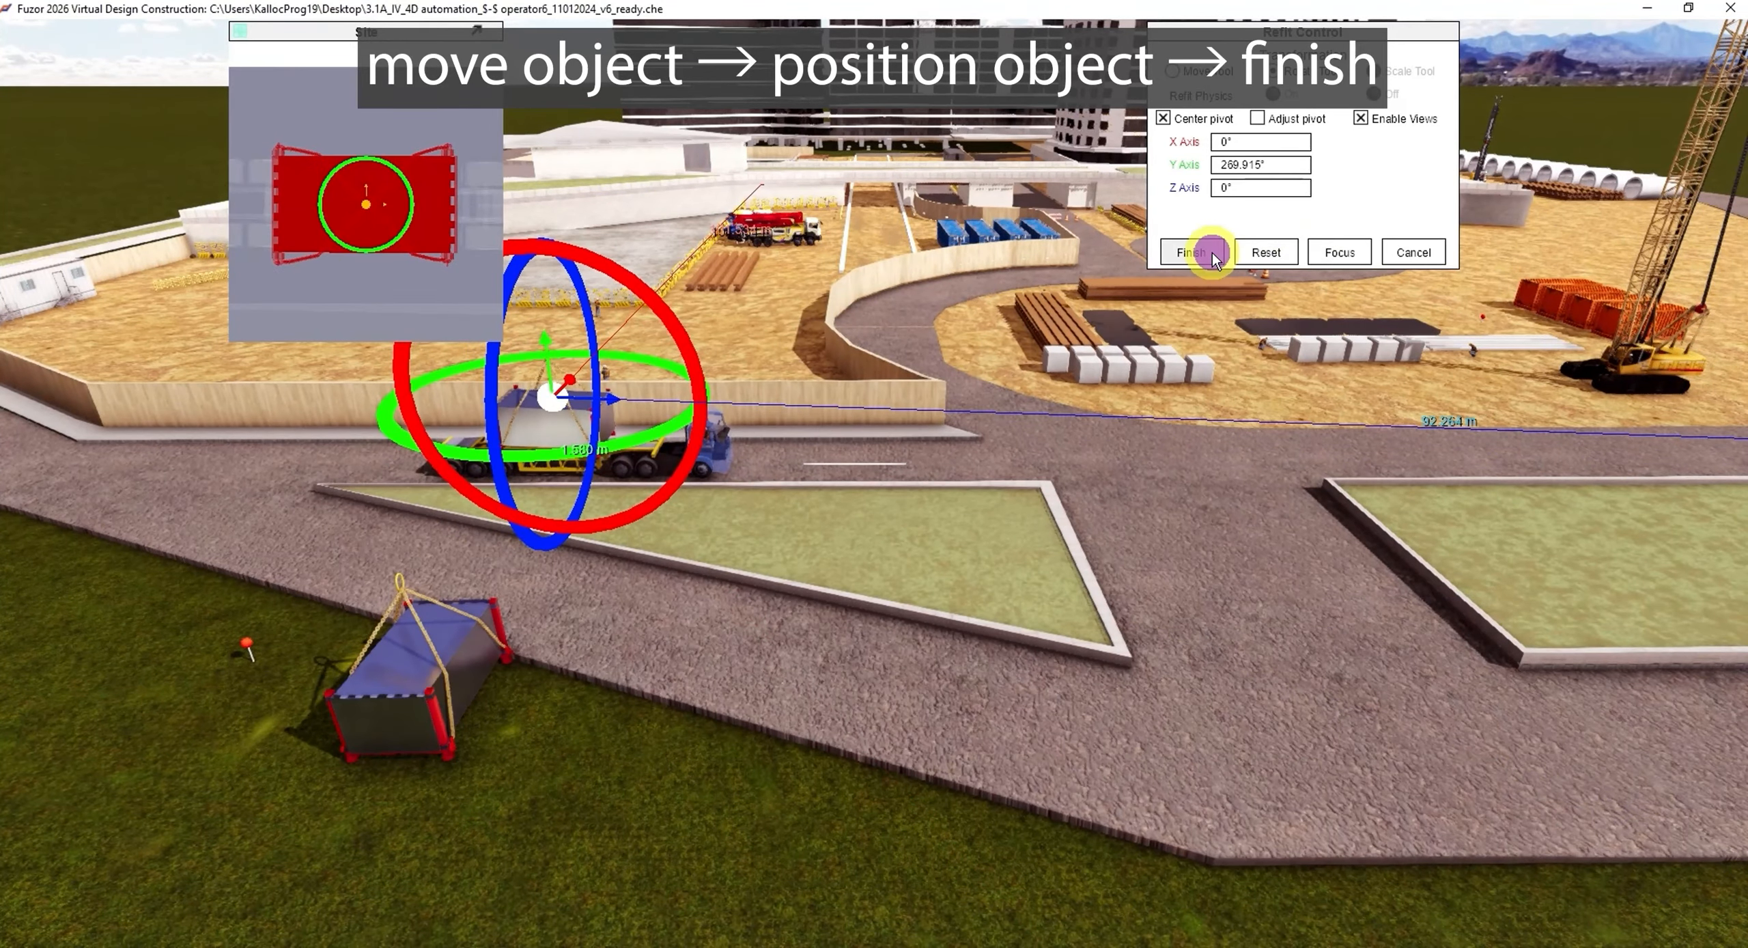
# Step: Add another truck animation node and move the loaded truck about 66 m forward along the road to the crawler crane
pyautogui.click(1483, 718)
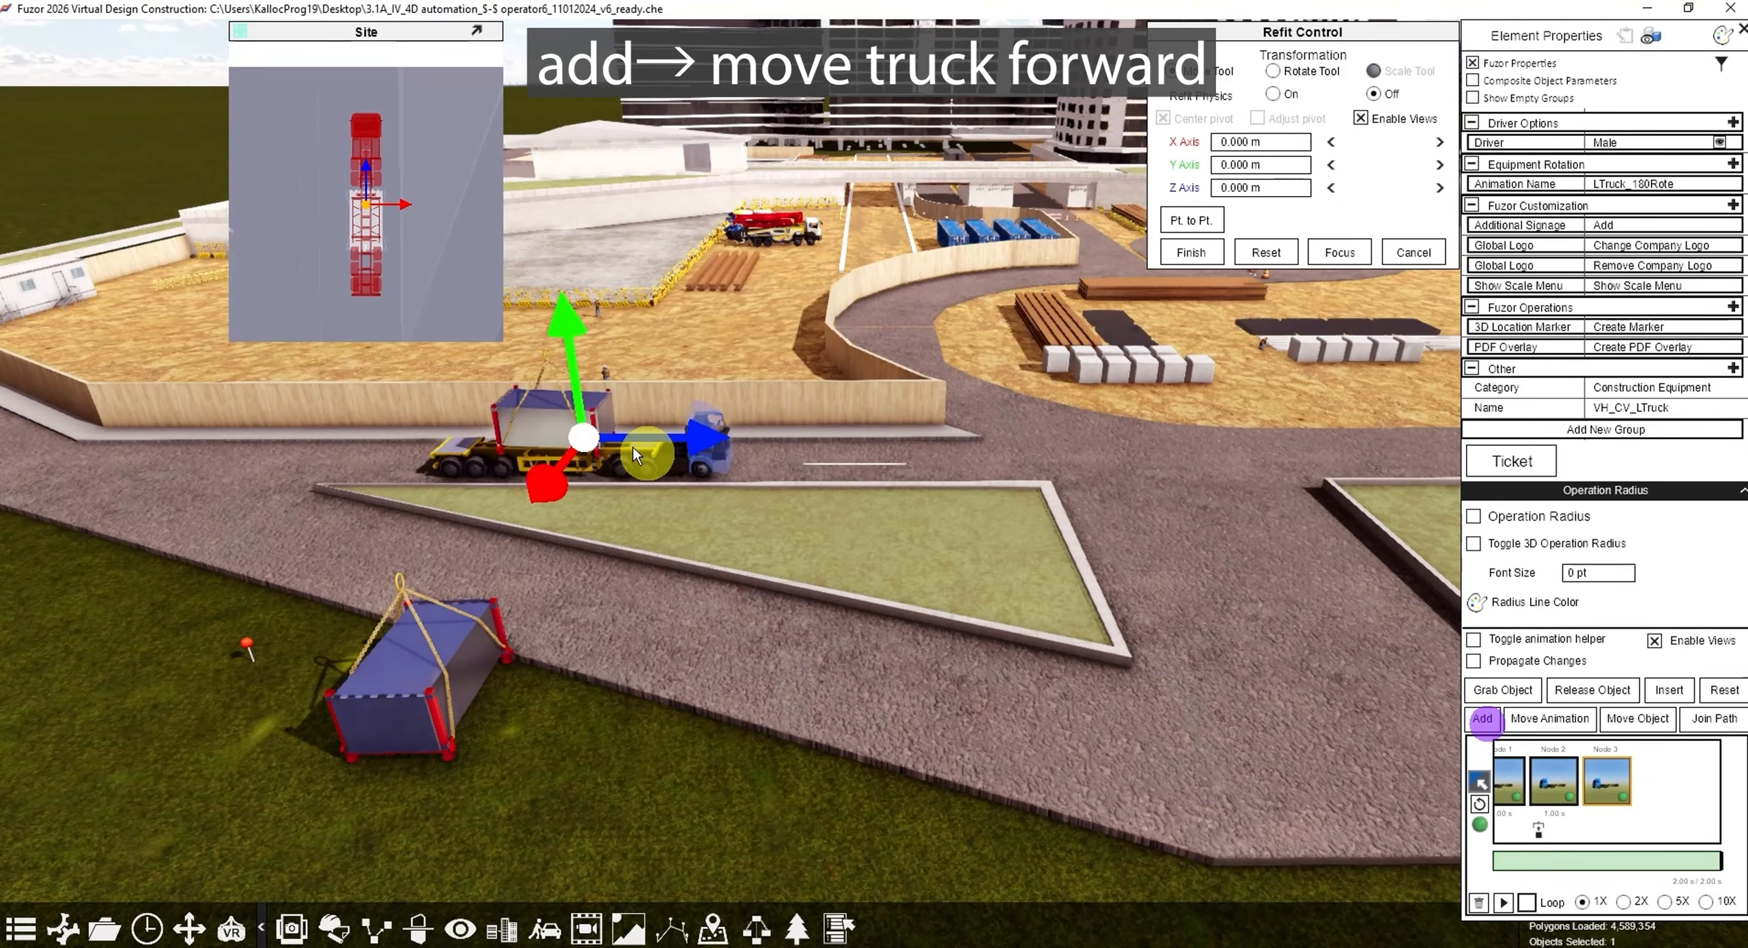
pyautogui.moveTo(635, 439); pyautogui.dragTo(1457, 445)
pyautogui.moveTo(891, 505)
pyautogui.mouseDown(button='middle')
pyautogui.moveTo(822, 505)
pyautogui.moveTo(822, 486)
pyautogui.mouseUp(button='middle')
pyautogui.moveTo(823, 504); pyautogui.dragTo(1184, 513)
# Step: Add a truck node that releases the container with a custom drop at its current place on the truck bed
pyautogui.click(1487, 722)
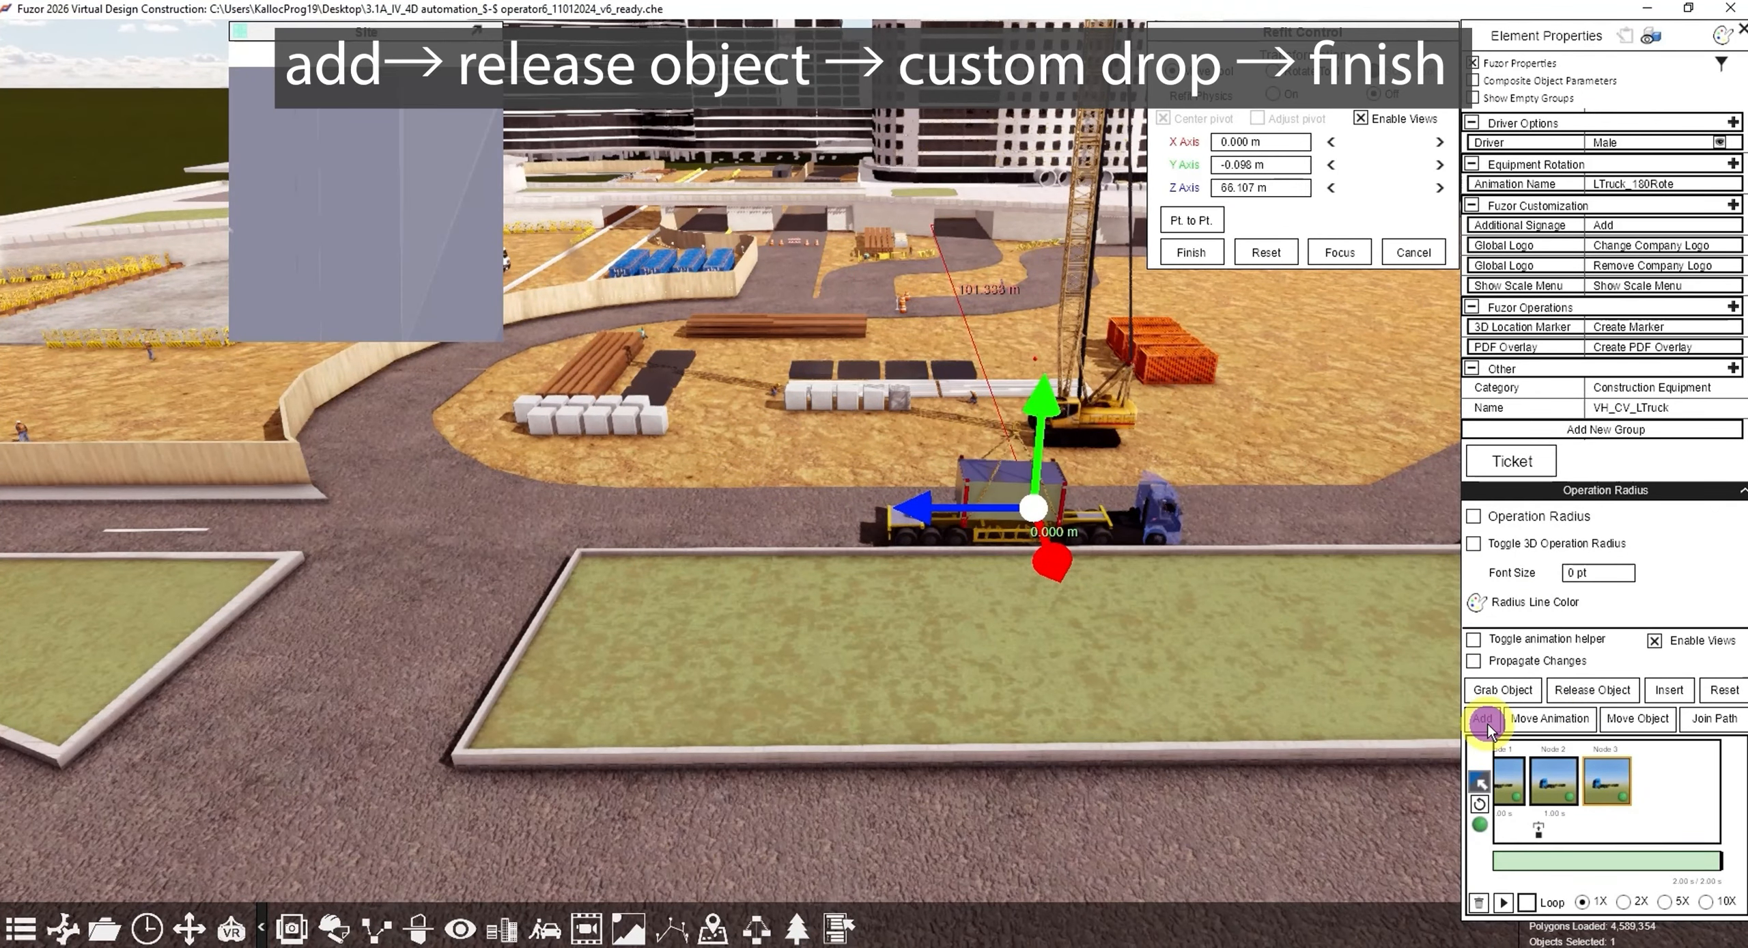
pyautogui.click(1597, 690)
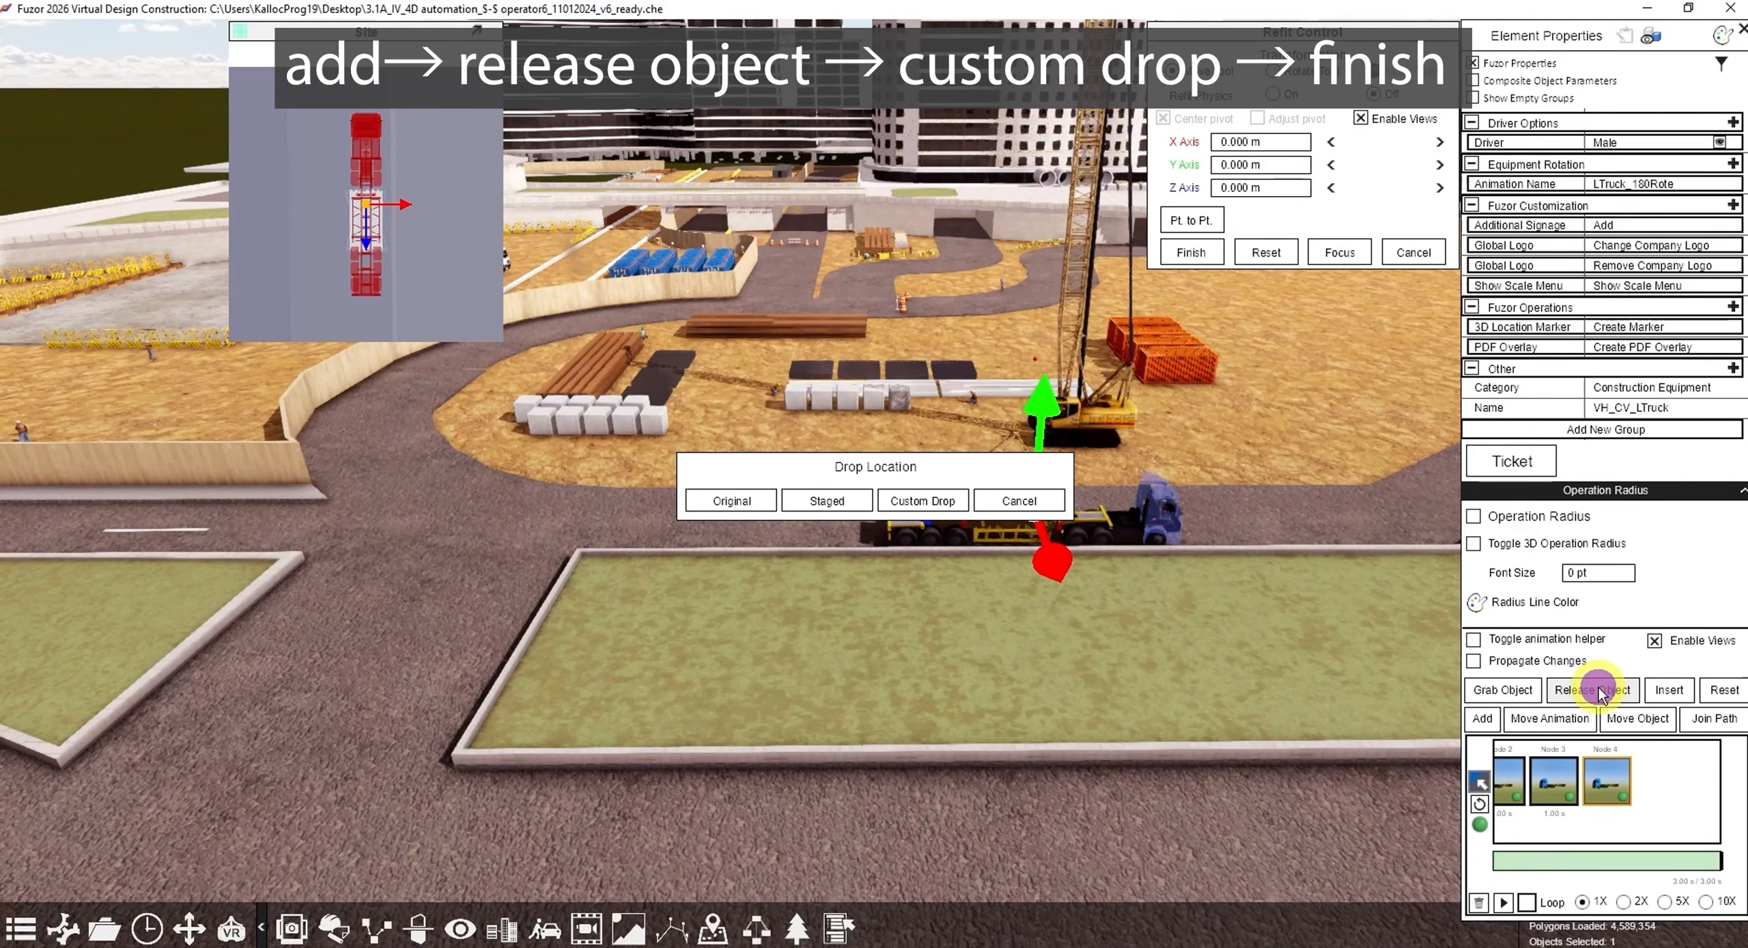
pyautogui.click(926, 504)
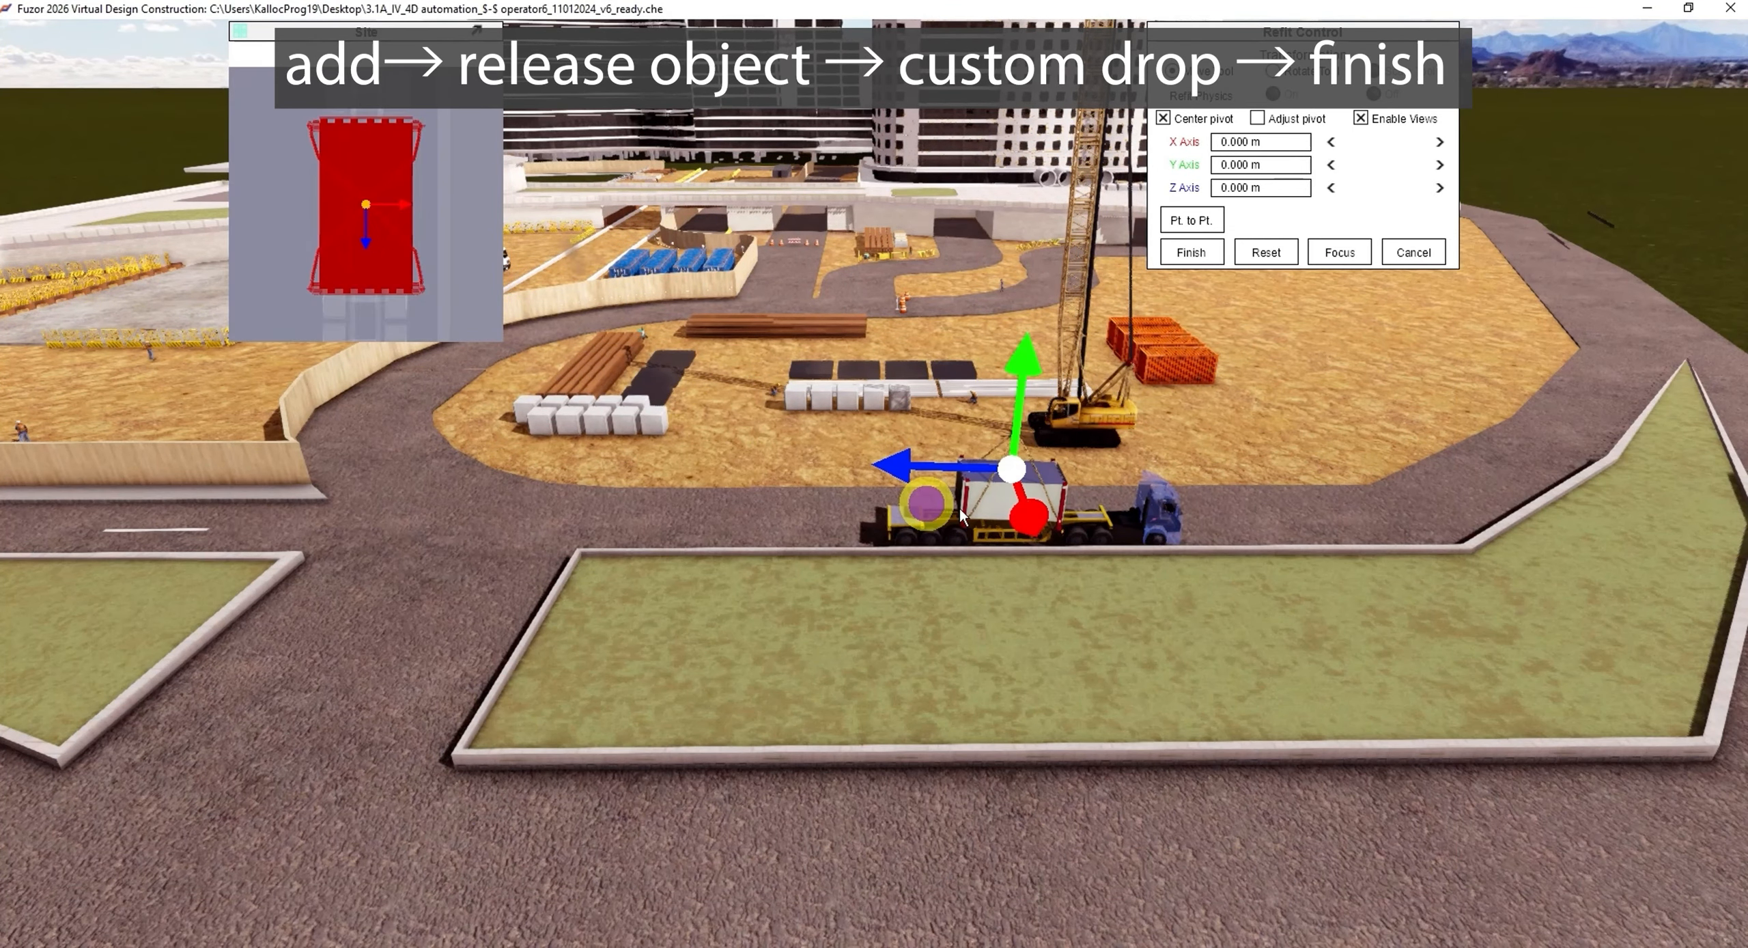
pyautogui.click(1194, 253)
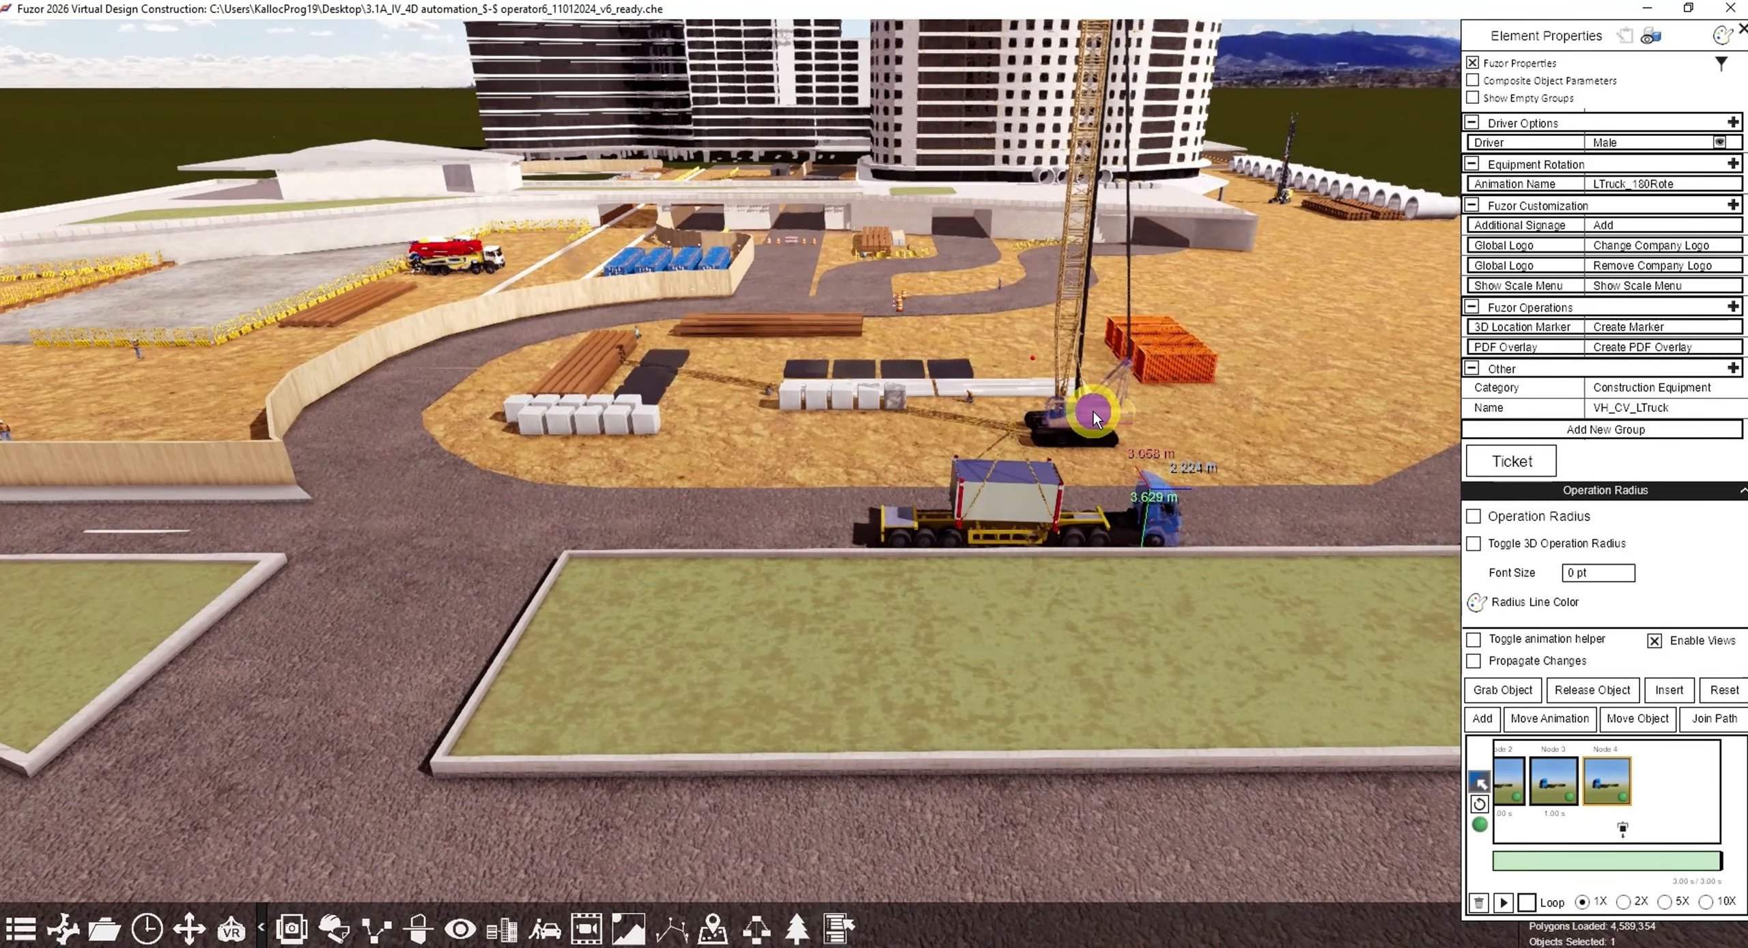
# Step: Add an animation node to the crawler crane and have it grab the container on the truck bed with Point Grab on
pyautogui.click(1093, 411)
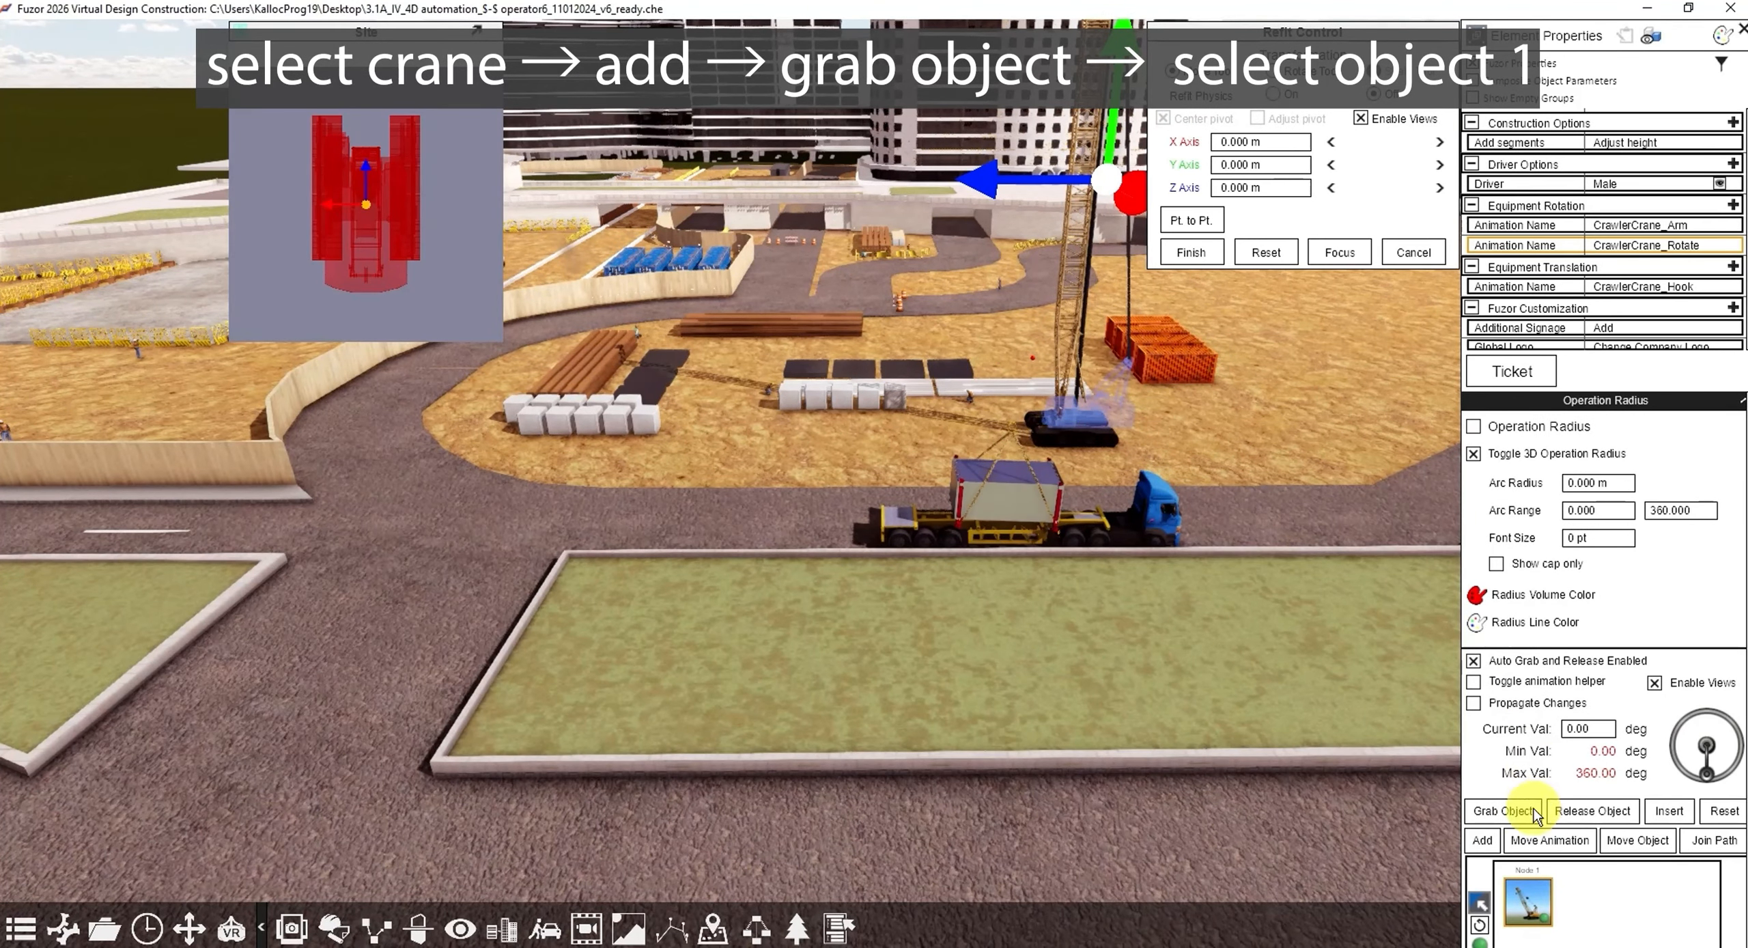
pyautogui.click(1487, 840)
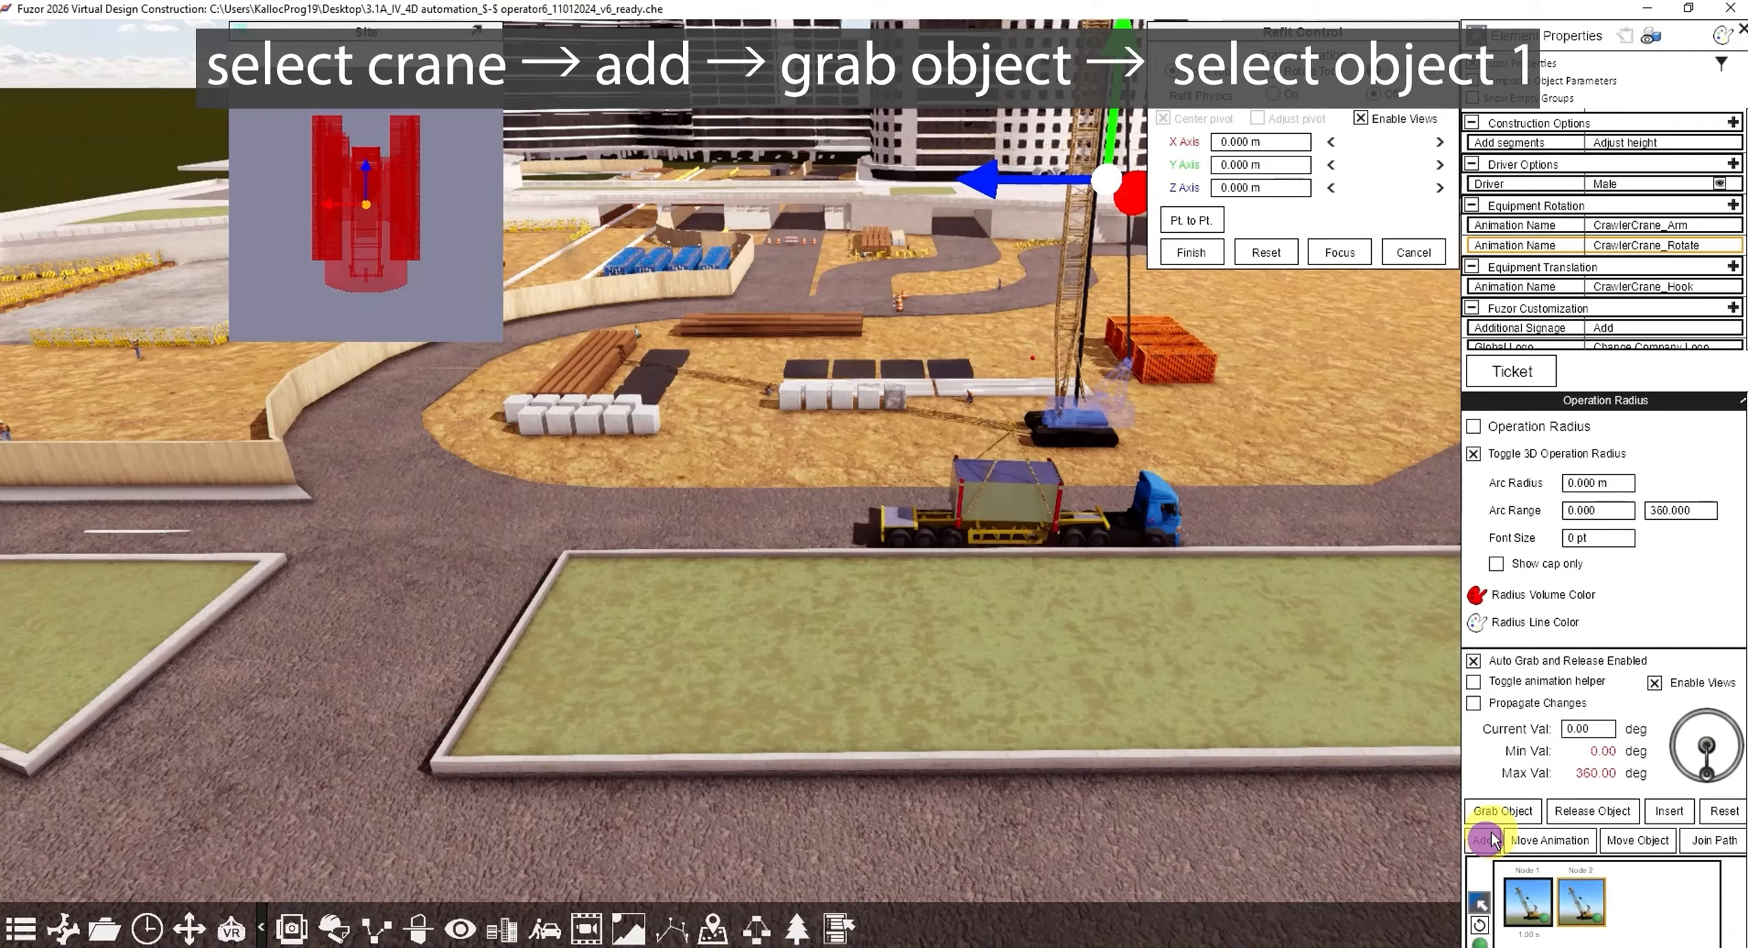
pyautogui.click(1504, 811)
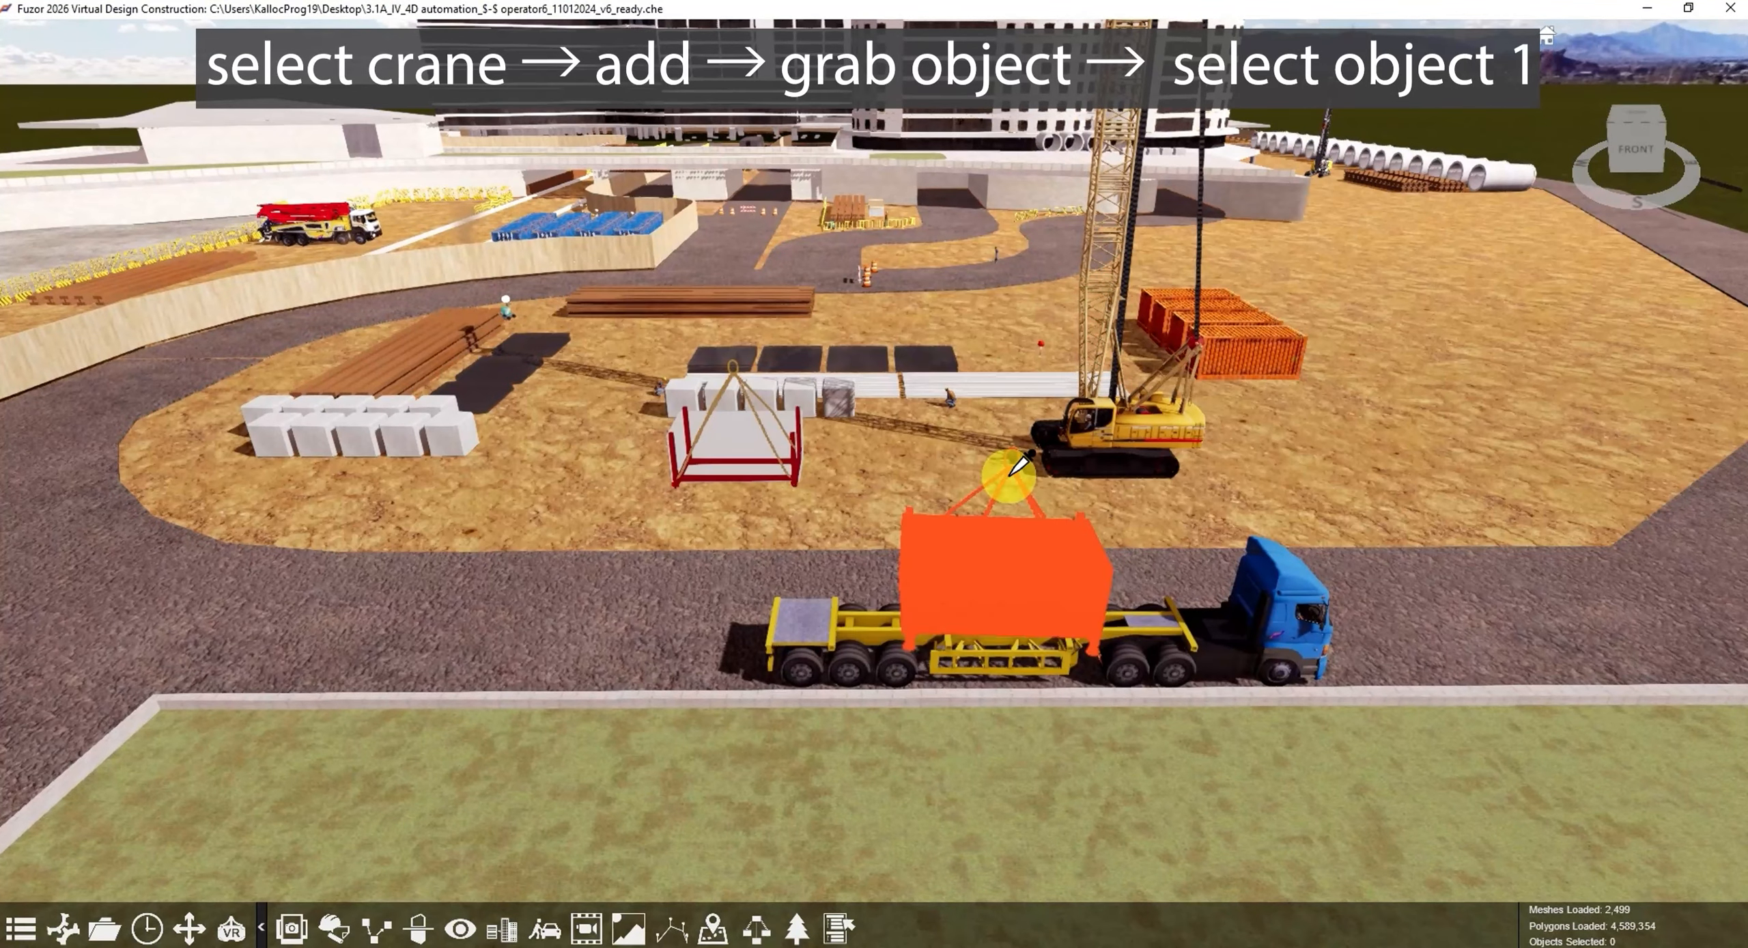
pyautogui.click(1017, 466)
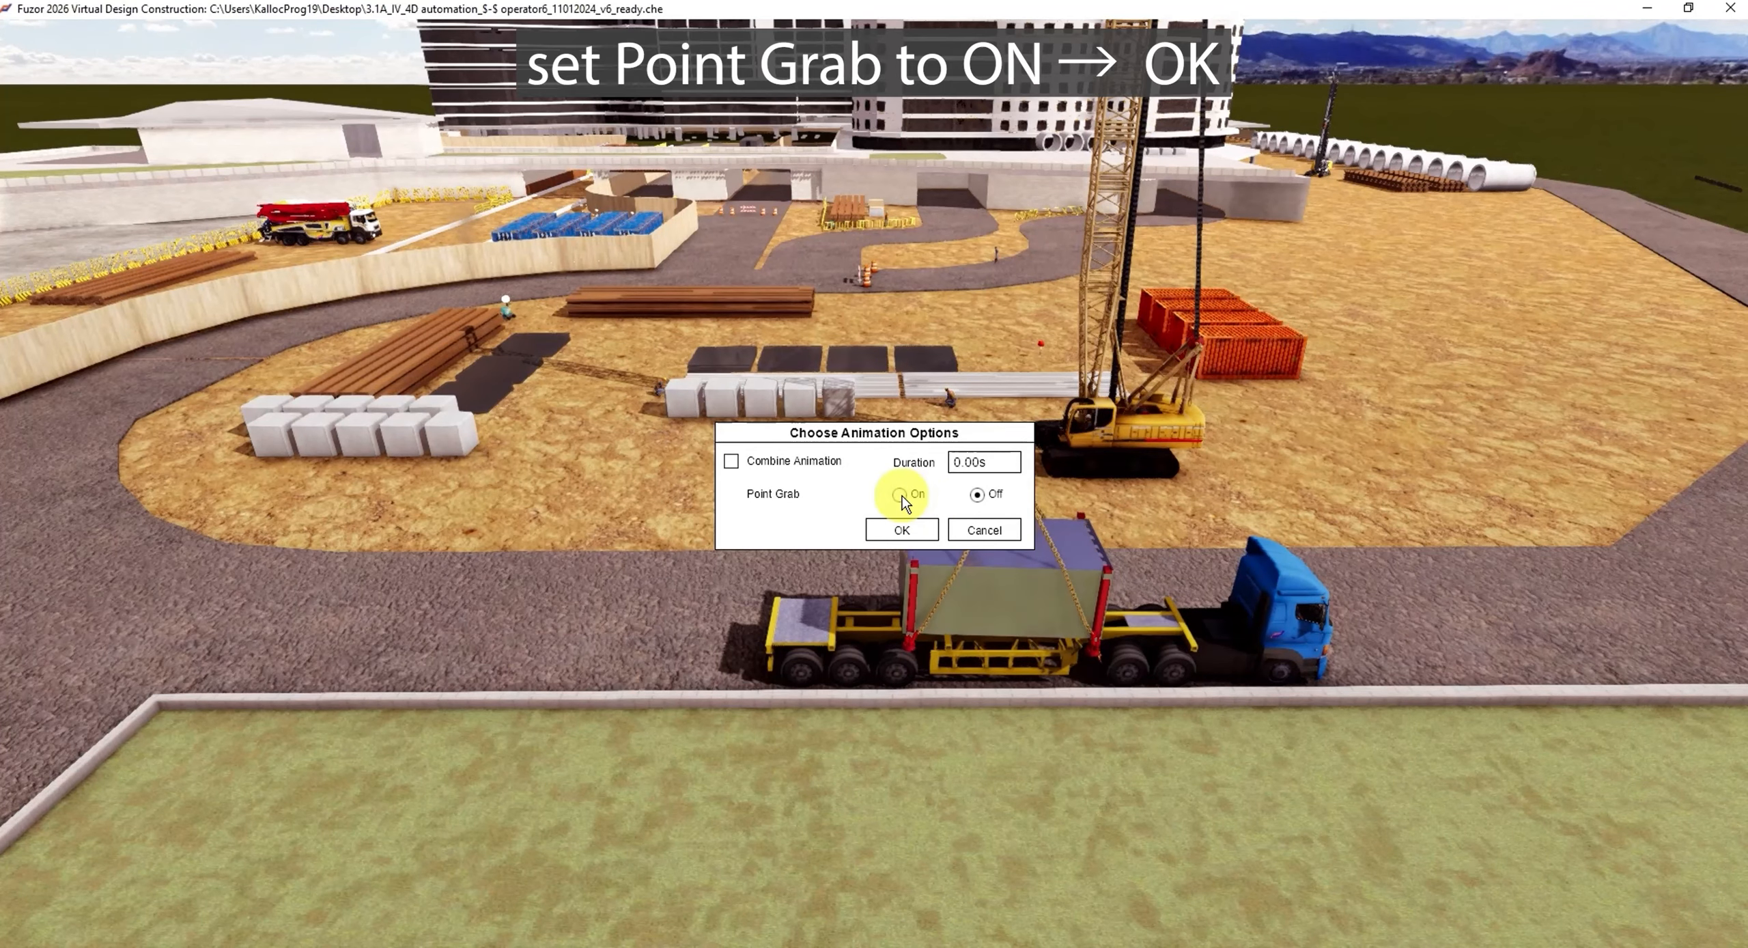
pyautogui.click(899, 496)
pyautogui.click(898, 527)
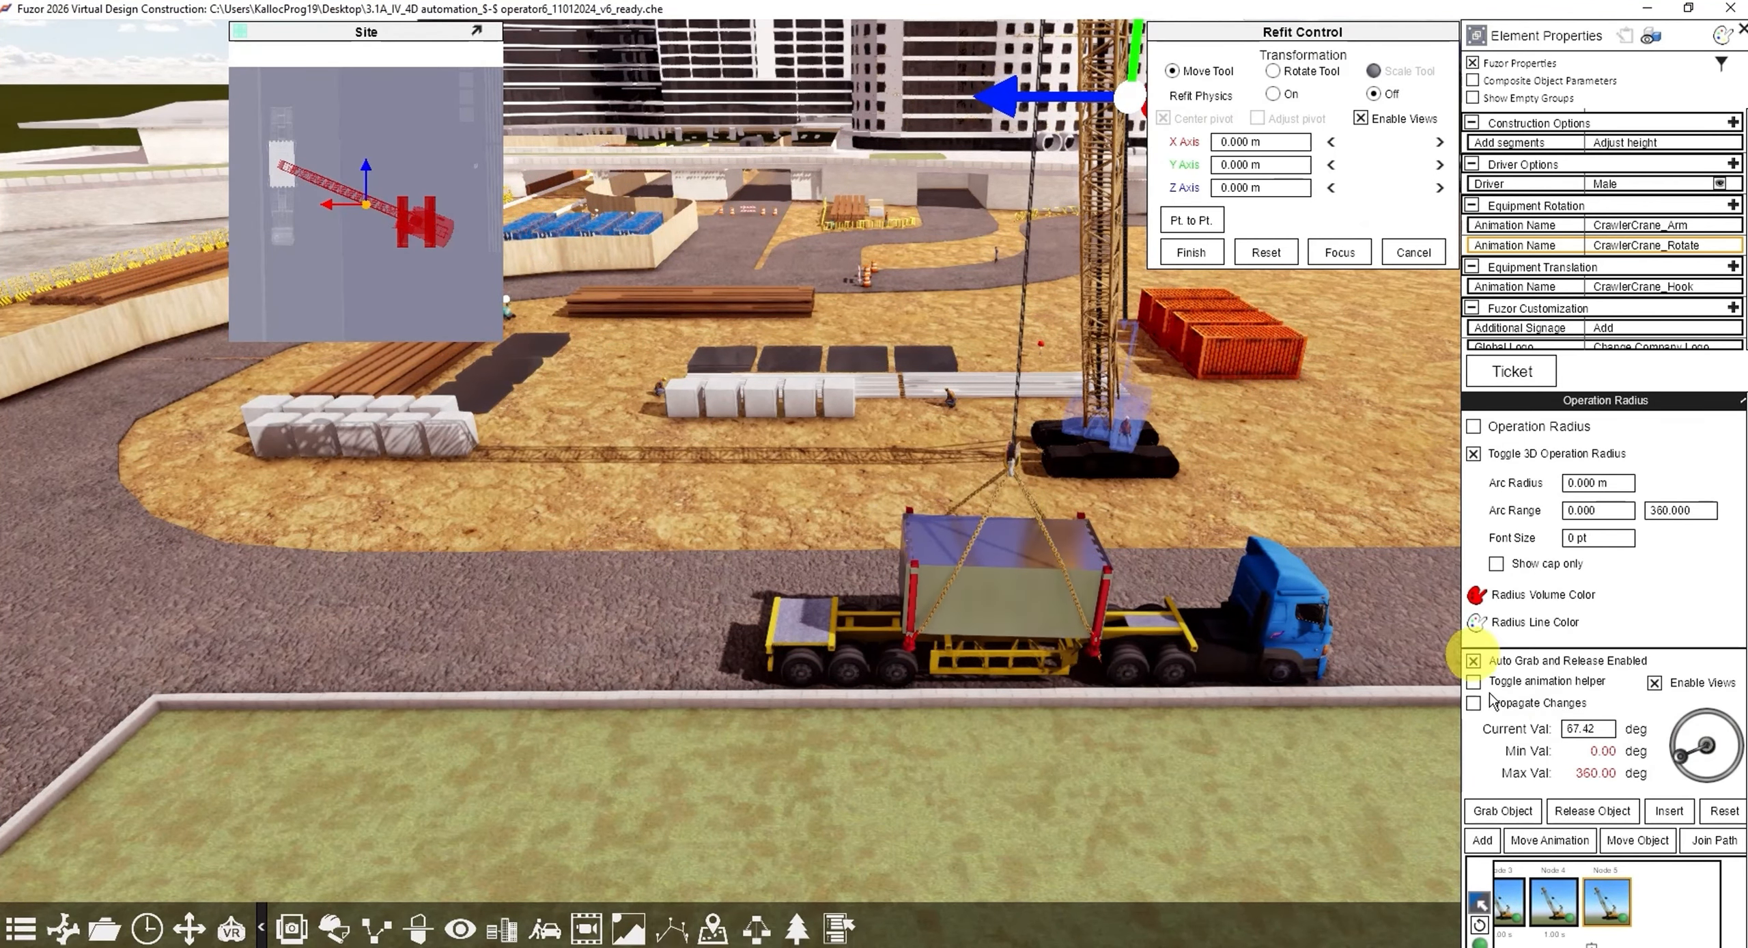
# Step: Add an animation node for the crane hook and lift the grabbed container by setting the hook to about 7.58 m
pyautogui.click(1008, 457)
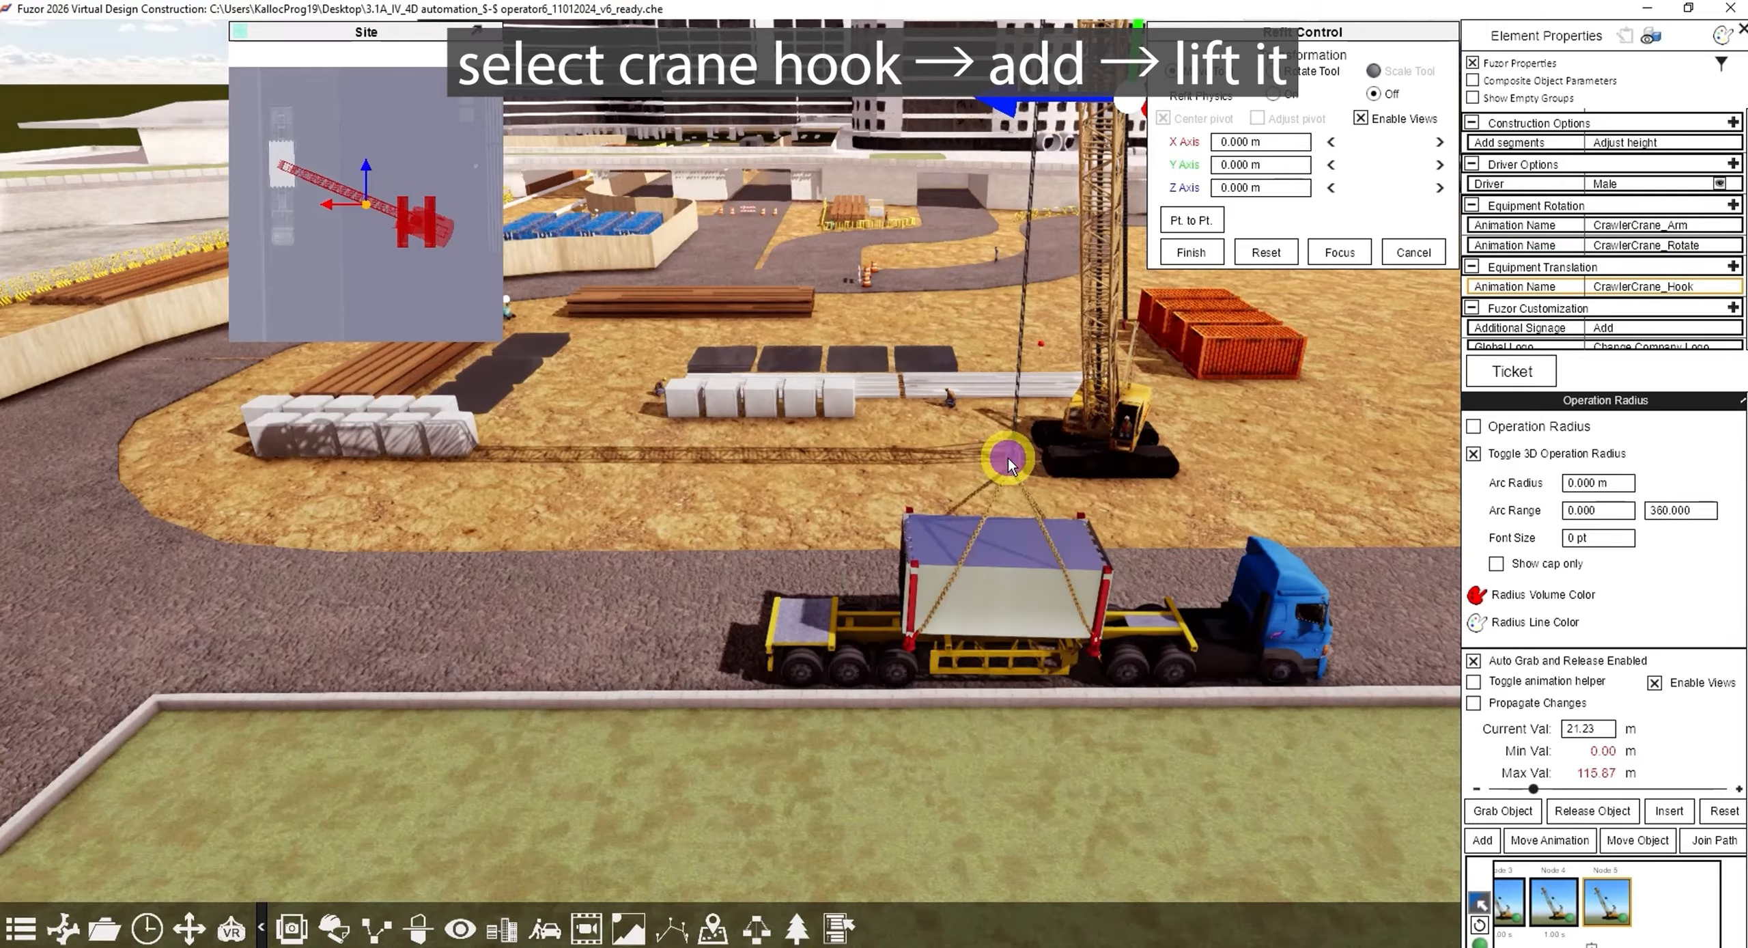
pyautogui.click(1482, 839)
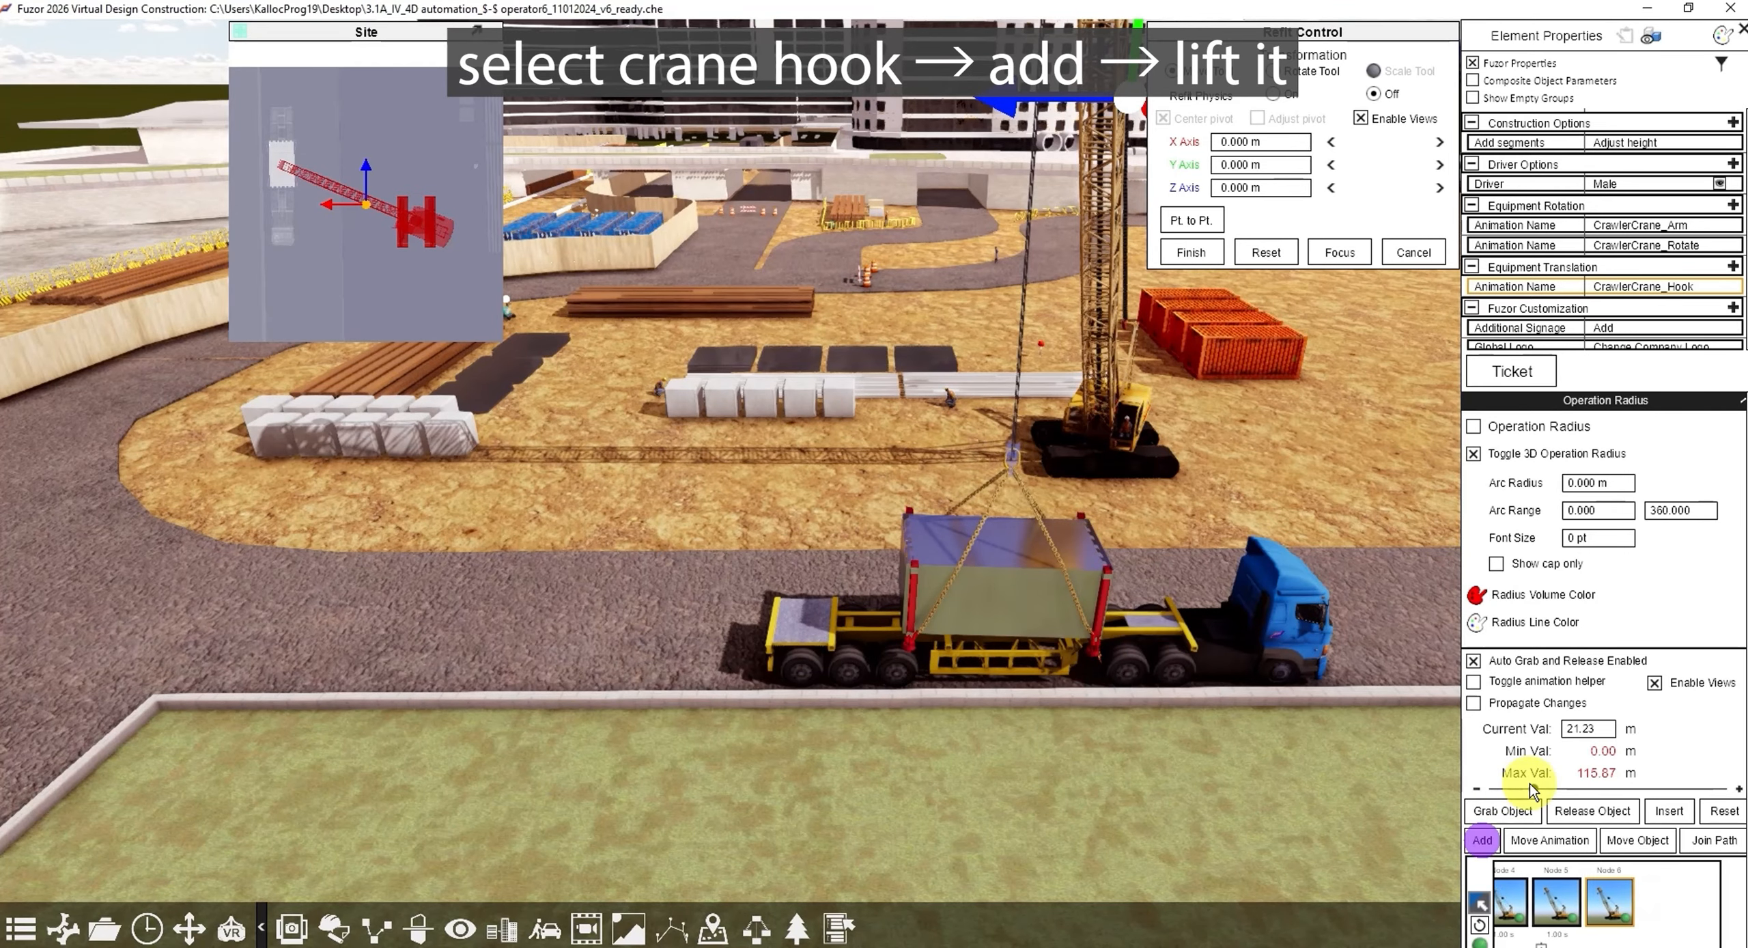
pyautogui.moveTo(1510, 785); pyautogui.dragTo(1507, 788)
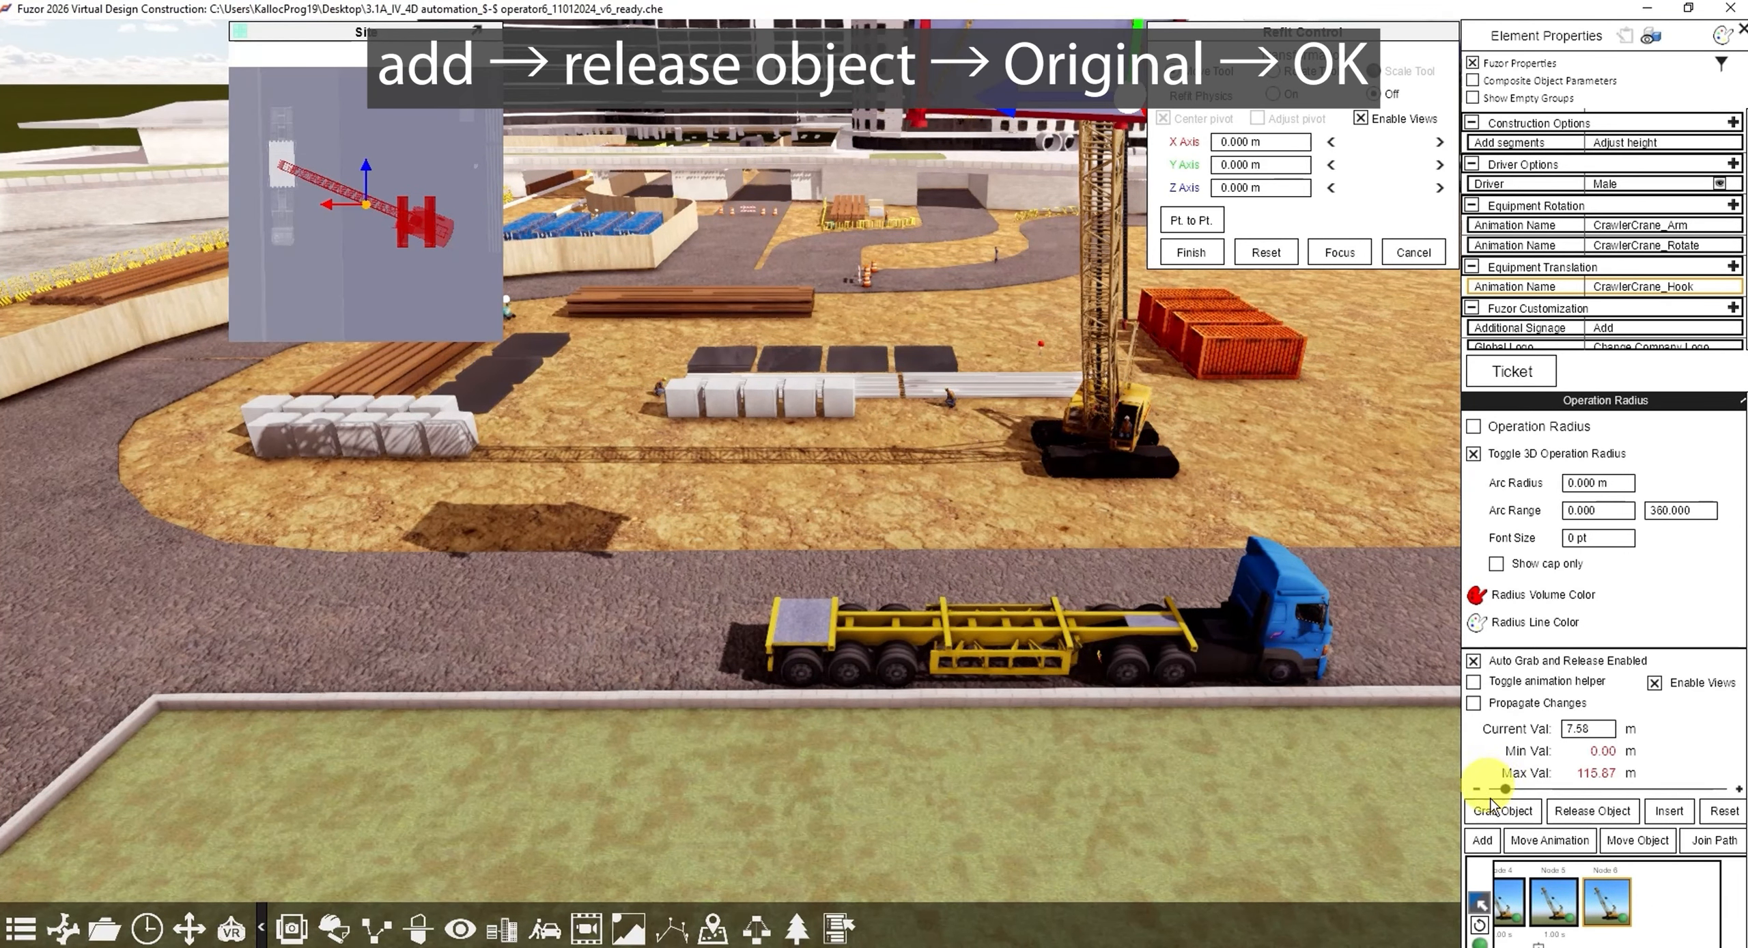
# Step: Add a crane node that releases the container at its original location with a 3.00 s duration
pyautogui.click(1483, 840)
pyautogui.click(1586, 812)
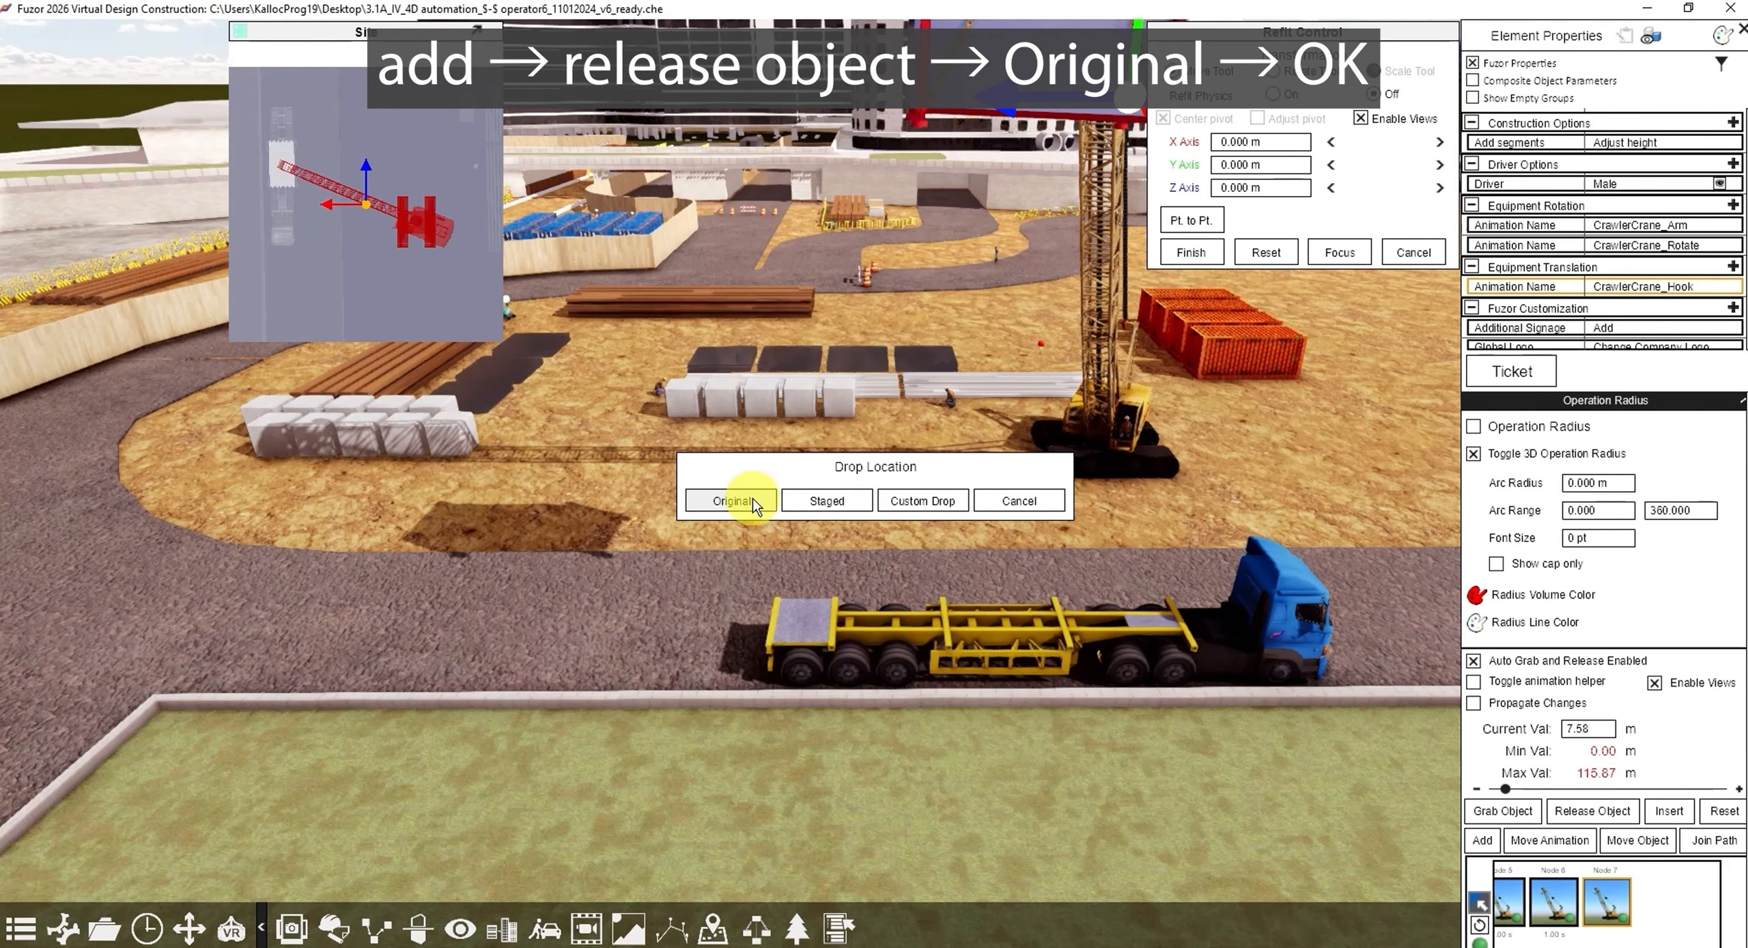
pyautogui.click(752, 497)
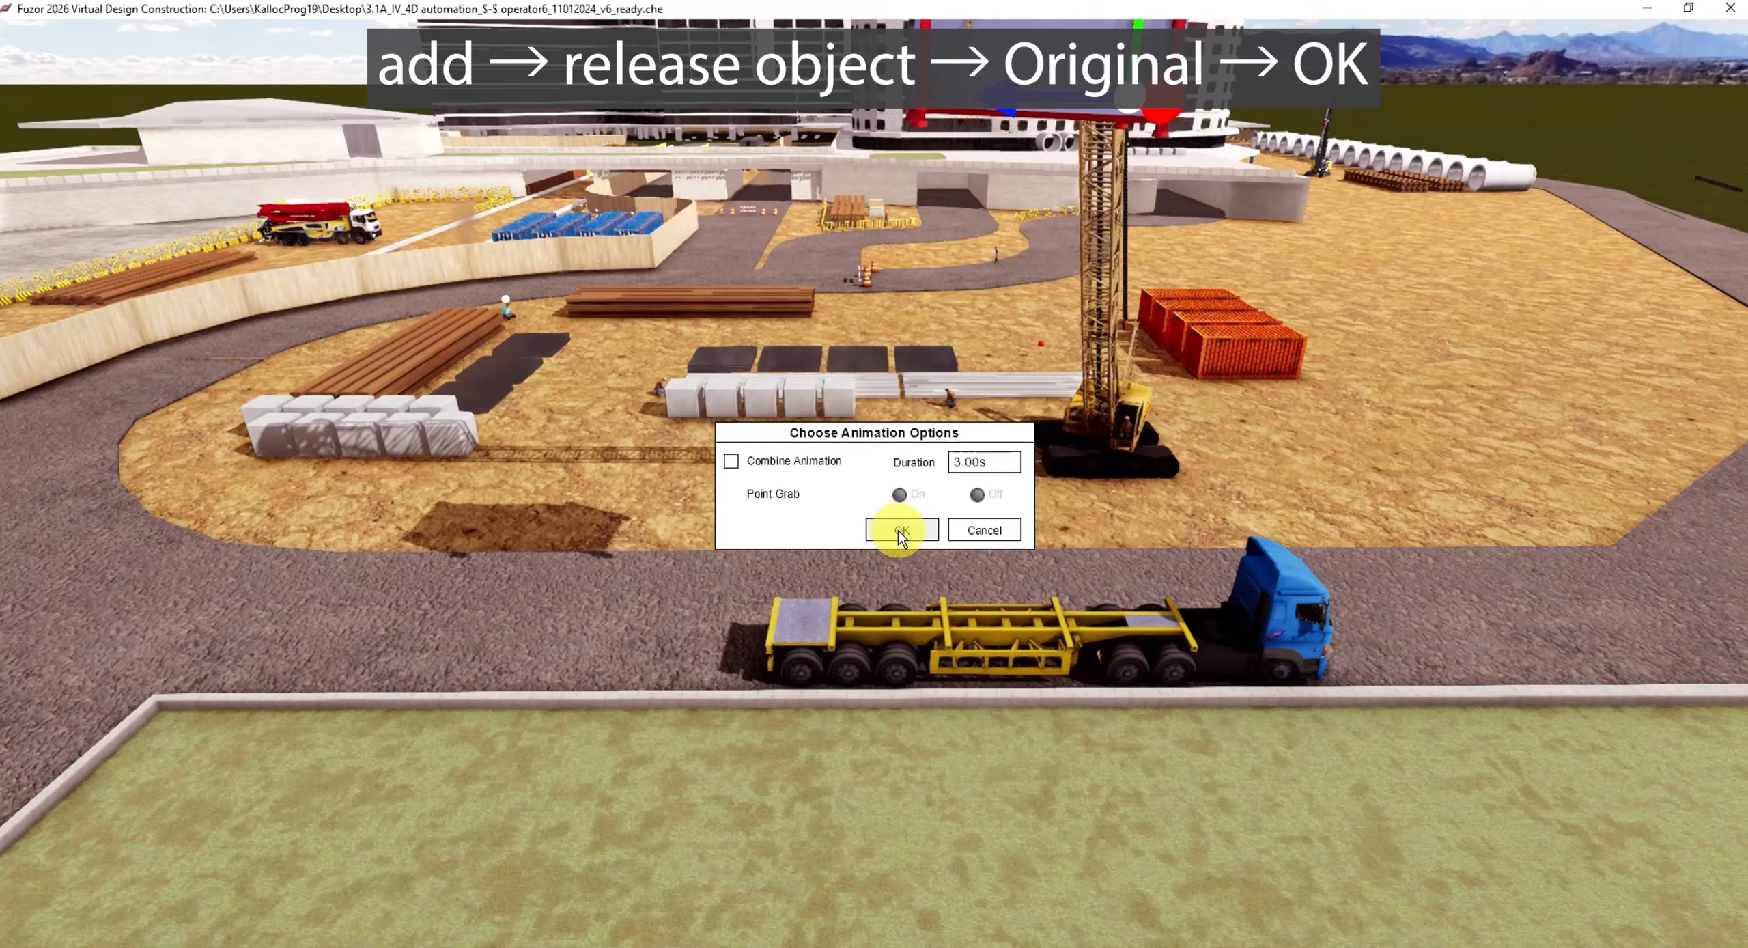
pyautogui.click(898, 530)
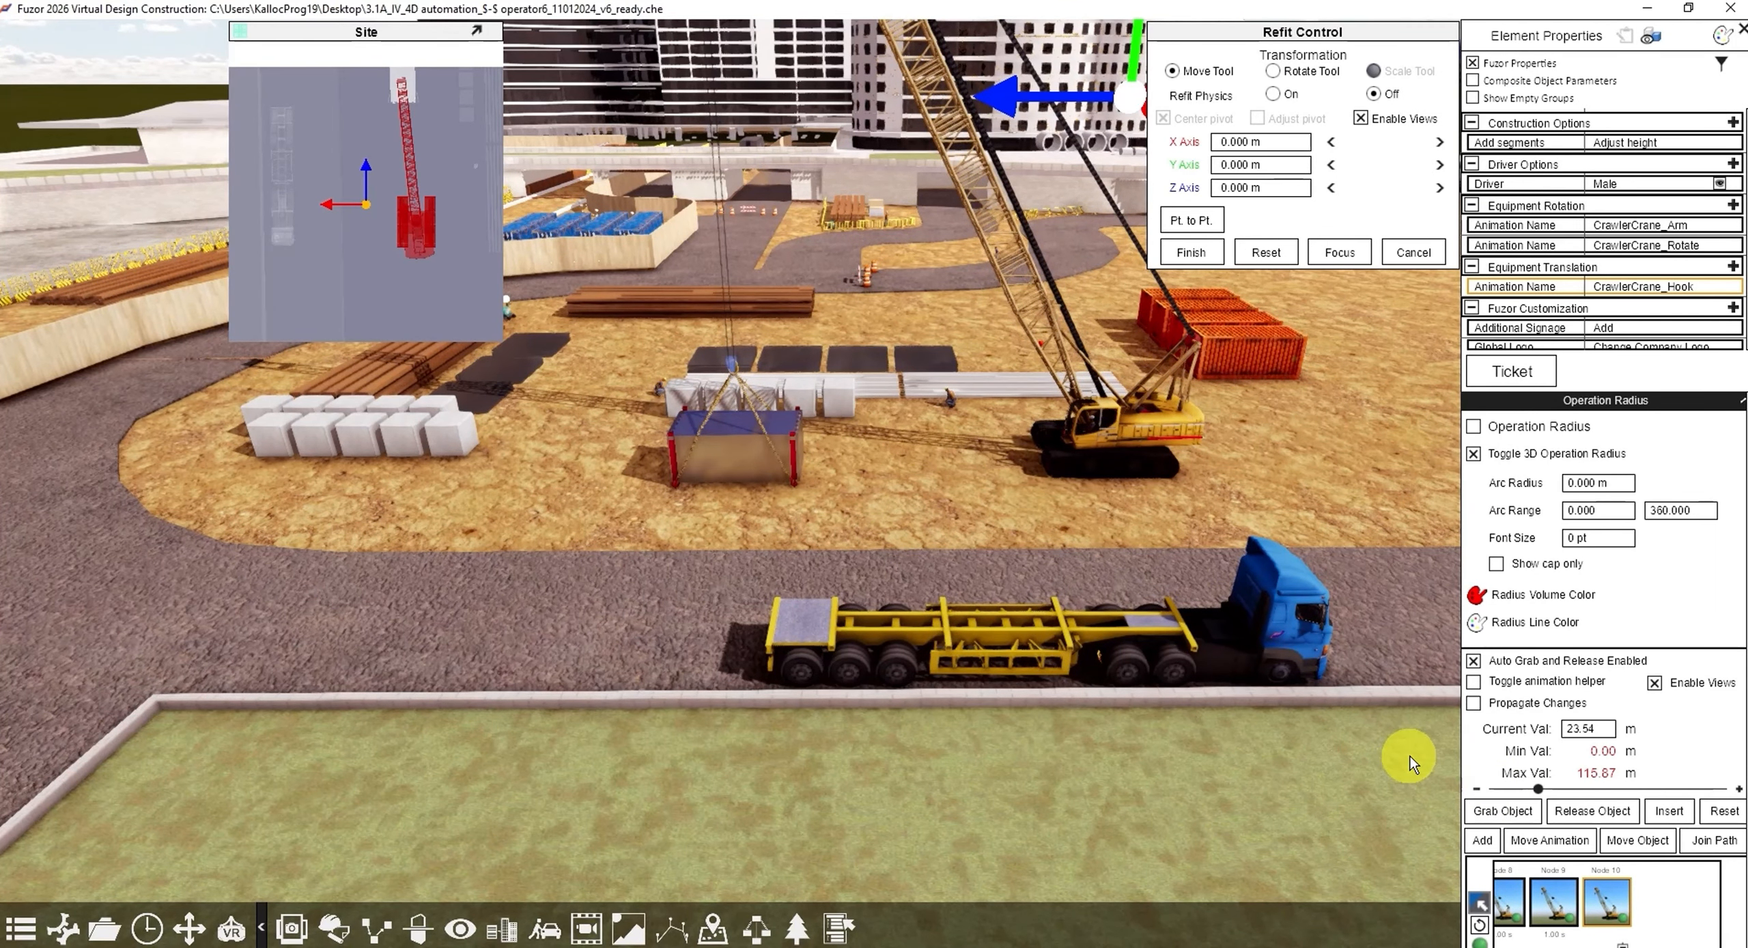
# Step: Add another crane node and raise the empty hook to about 5.05 m
pyautogui.click(1482, 840)
pyautogui.moveTo(1535, 787); pyautogui.dragTo(1507, 790)
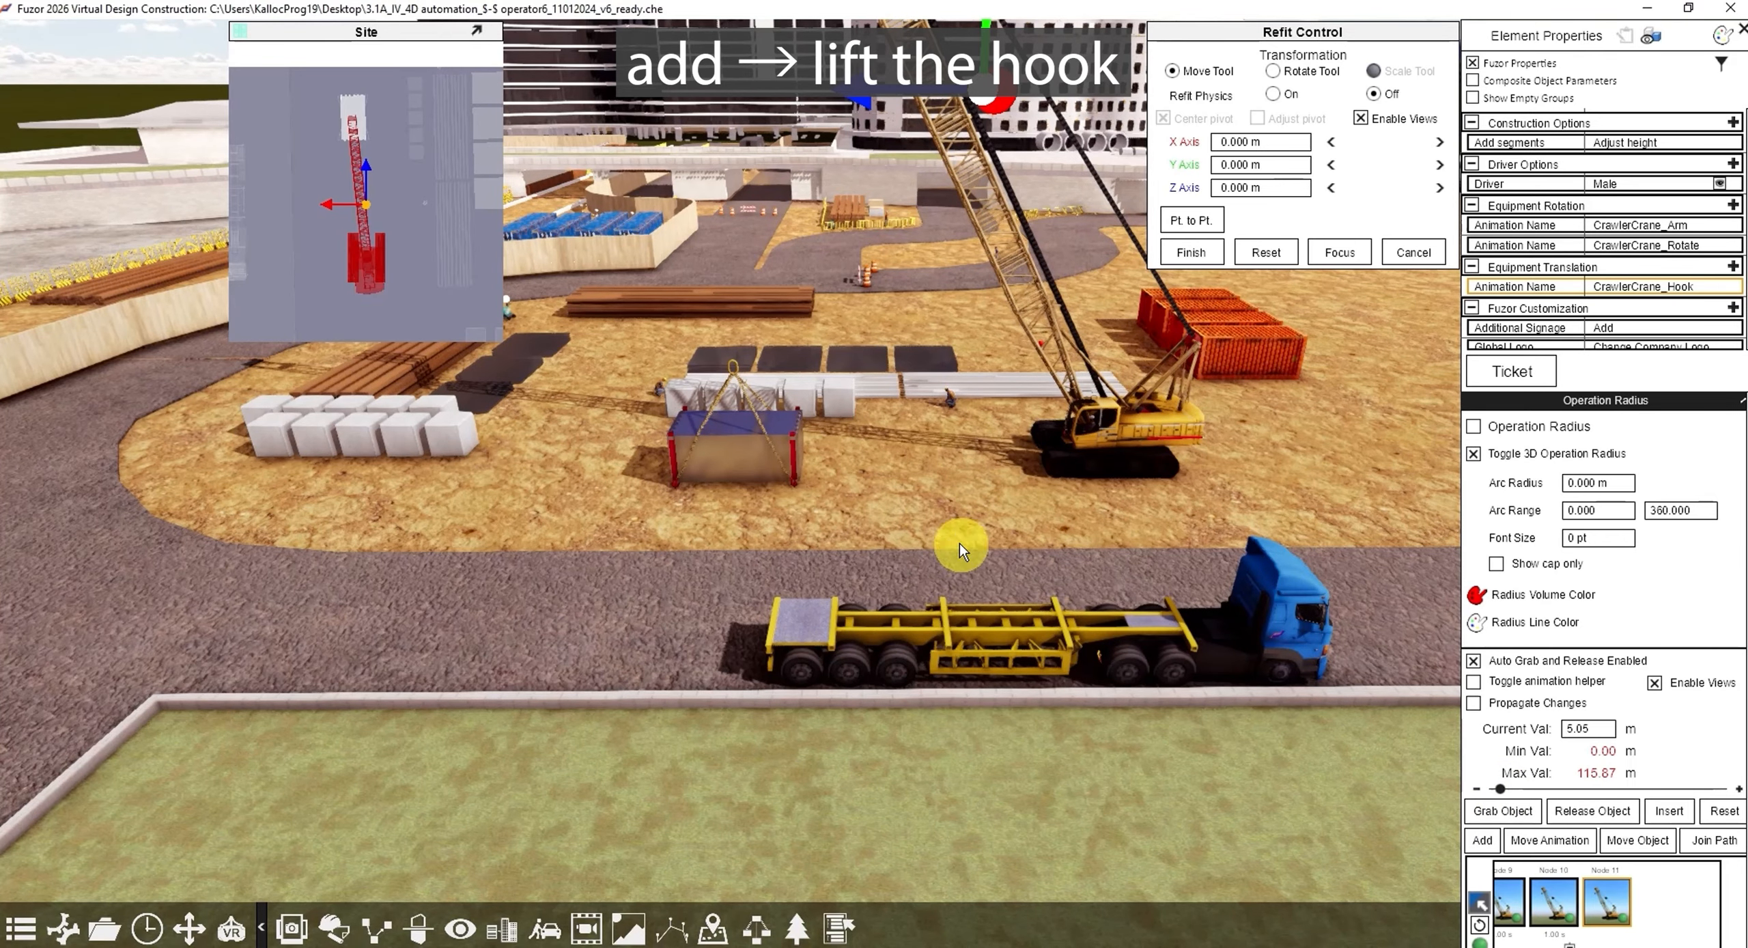
pyautogui.scroll(-3, 928, 516)
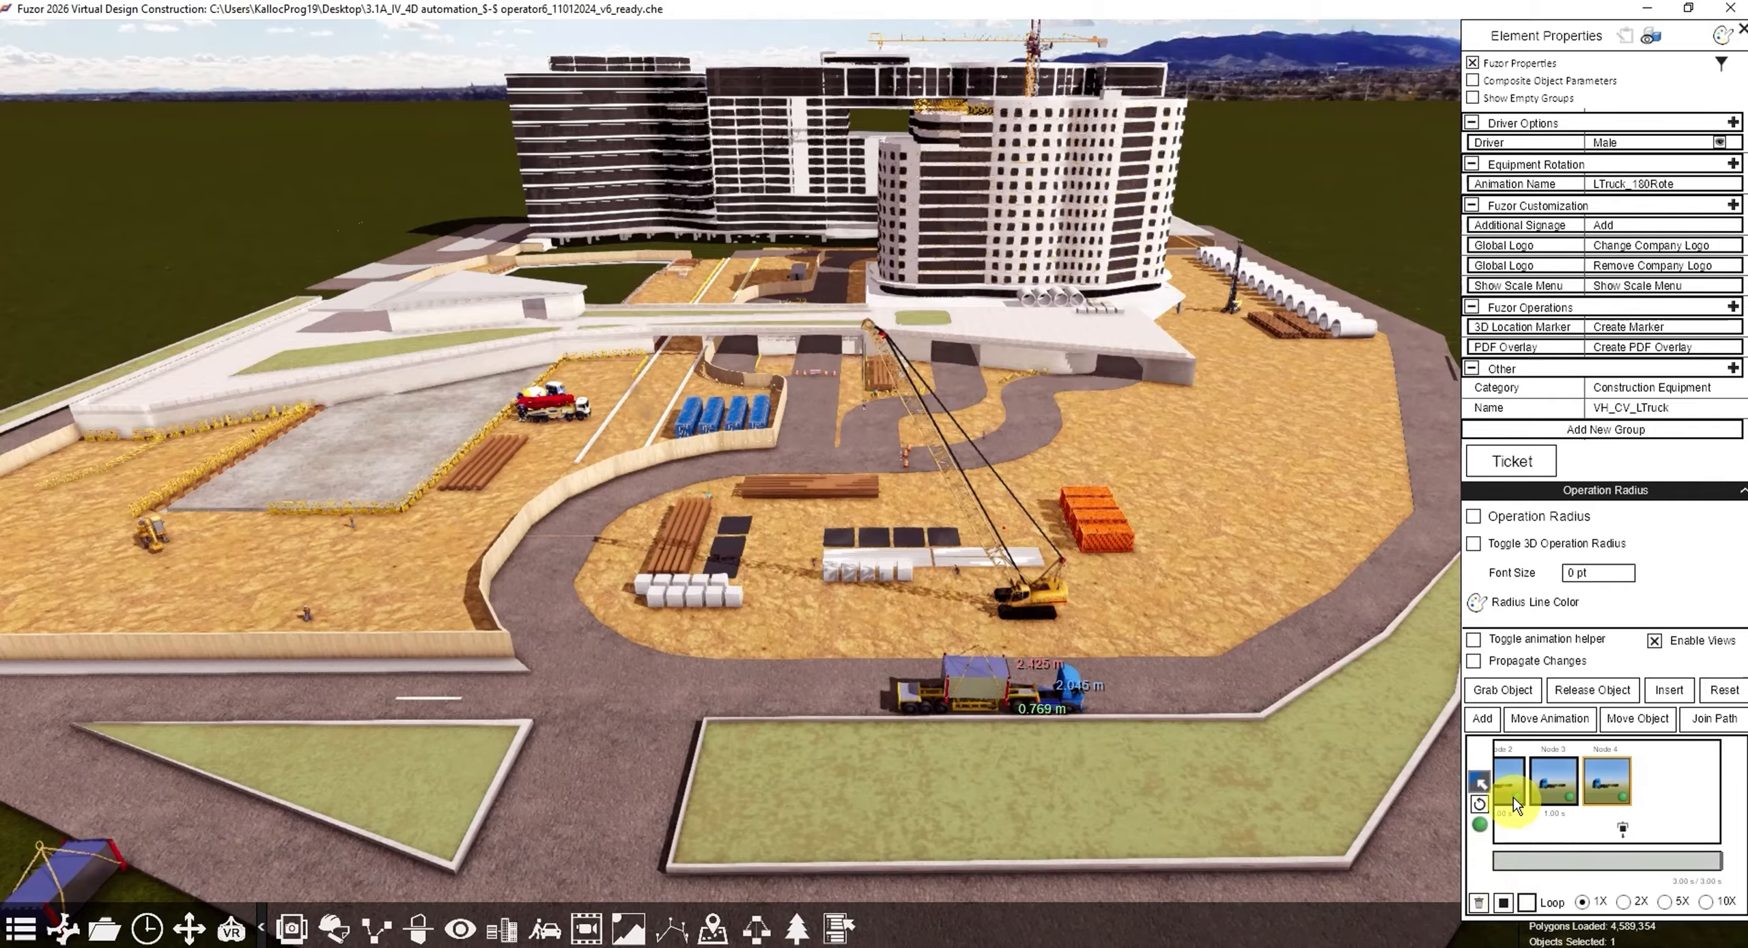
# Step: Set the duration of the truck's Node 2 to 2 seconds and play the truck animation from the start
pyautogui.click(1505, 781)
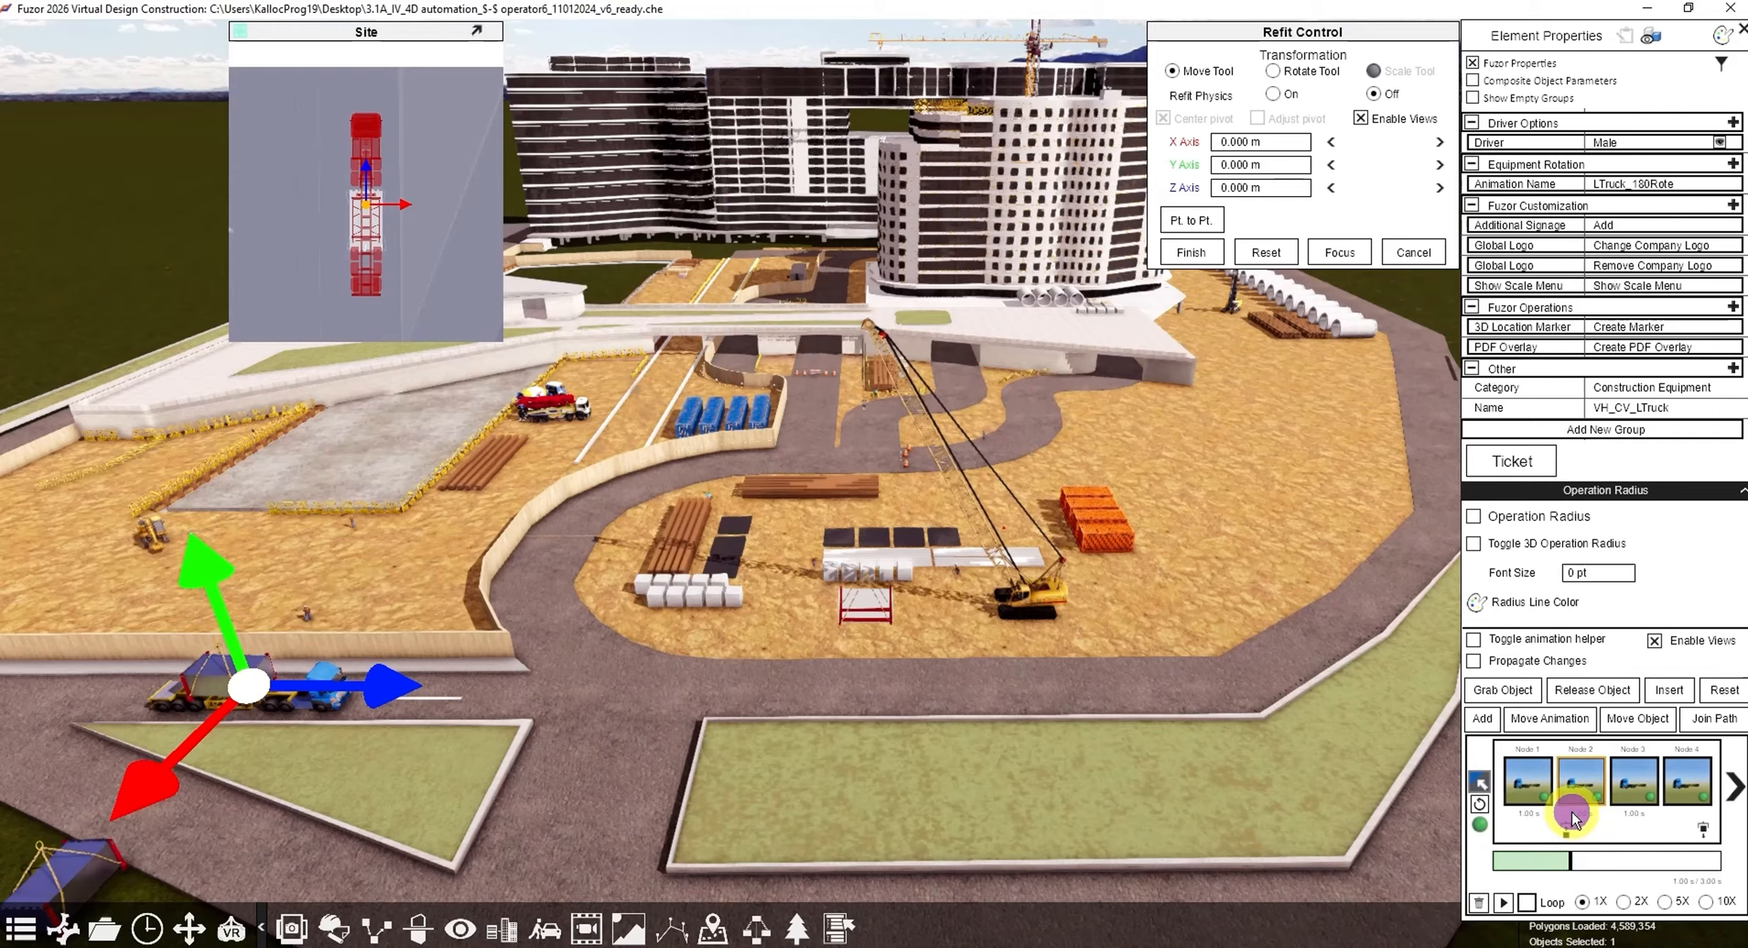
pyautogui.click(1571, 812)
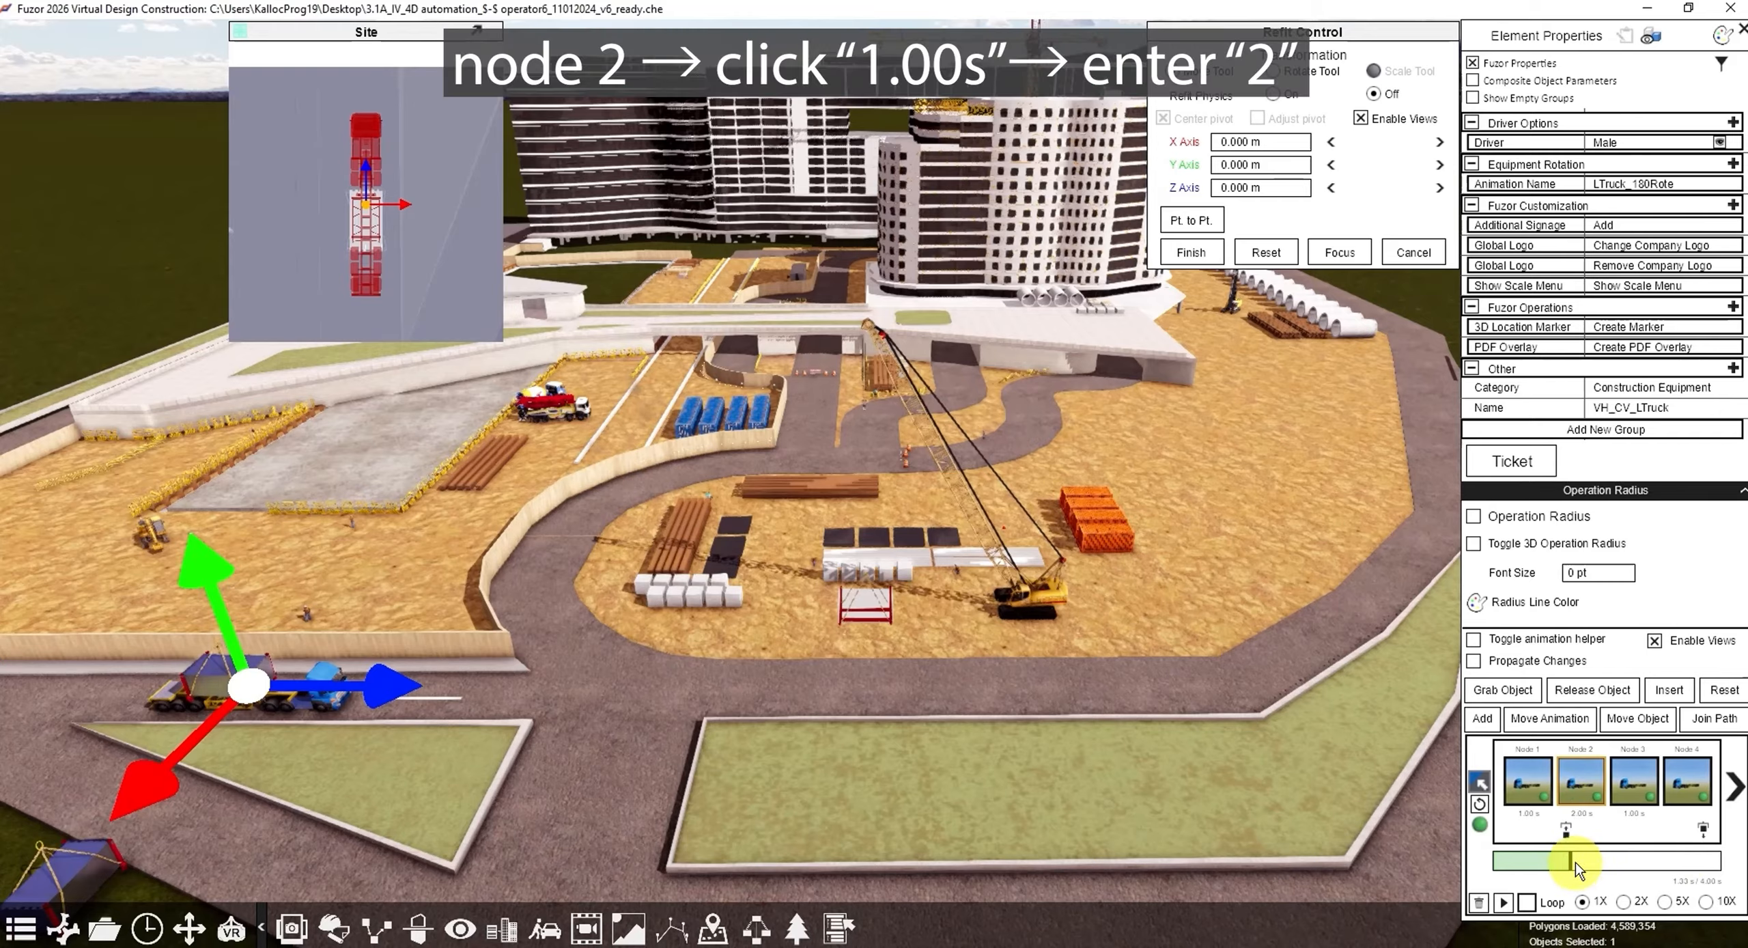
pyautogui.moveTo(1570, 861); pyautogui.dragTo(1475, 874)
pyautogui.click(1505, 898)
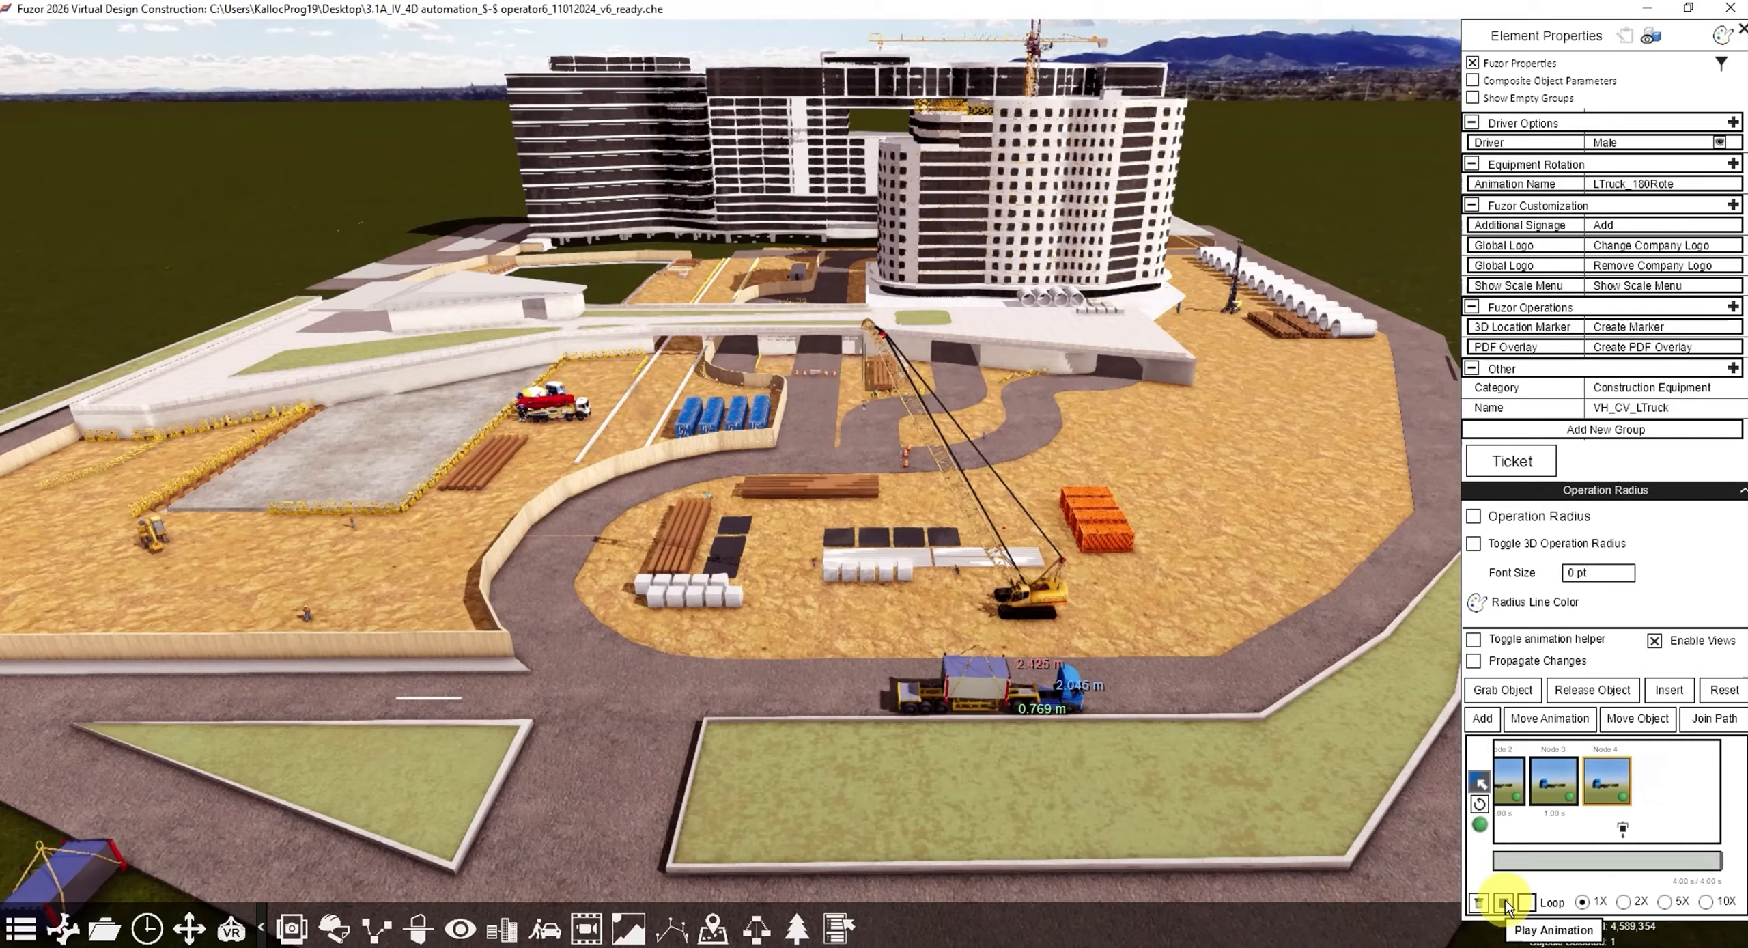
# Step: Add two more animation nodes to the truck and set Node 5's duration to 5 seconds
pyautogui.click(1499, 723)
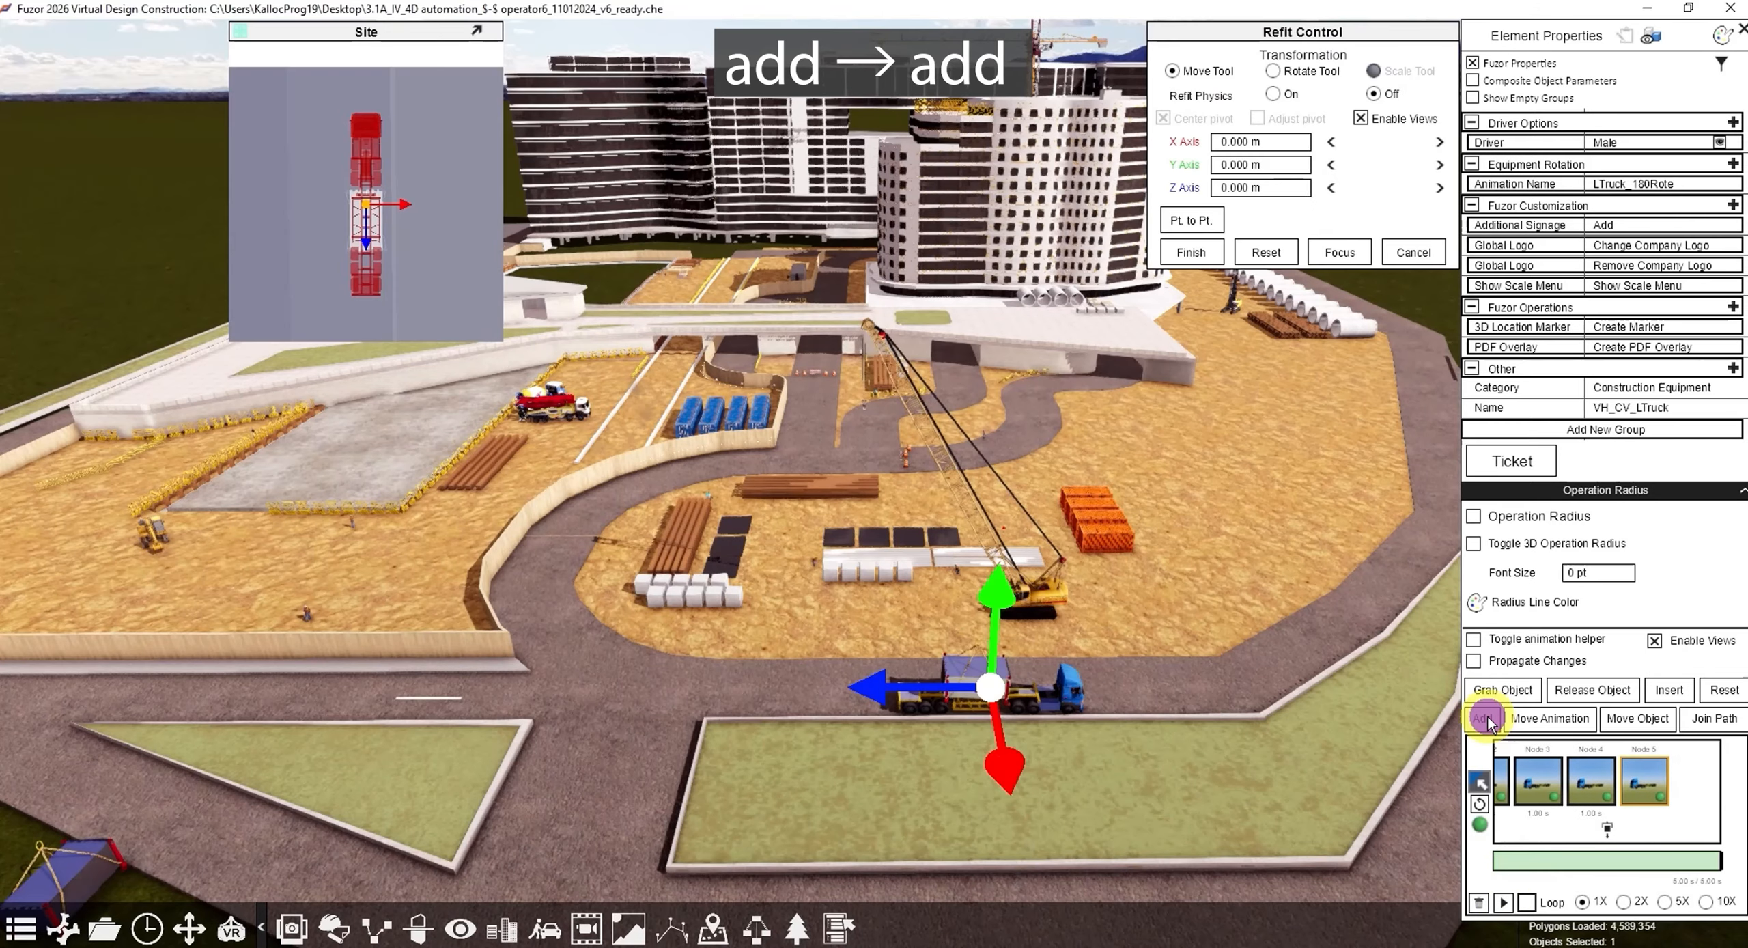
pyautogui.click(1488, 721)
pyautogui.click(1546, 784)
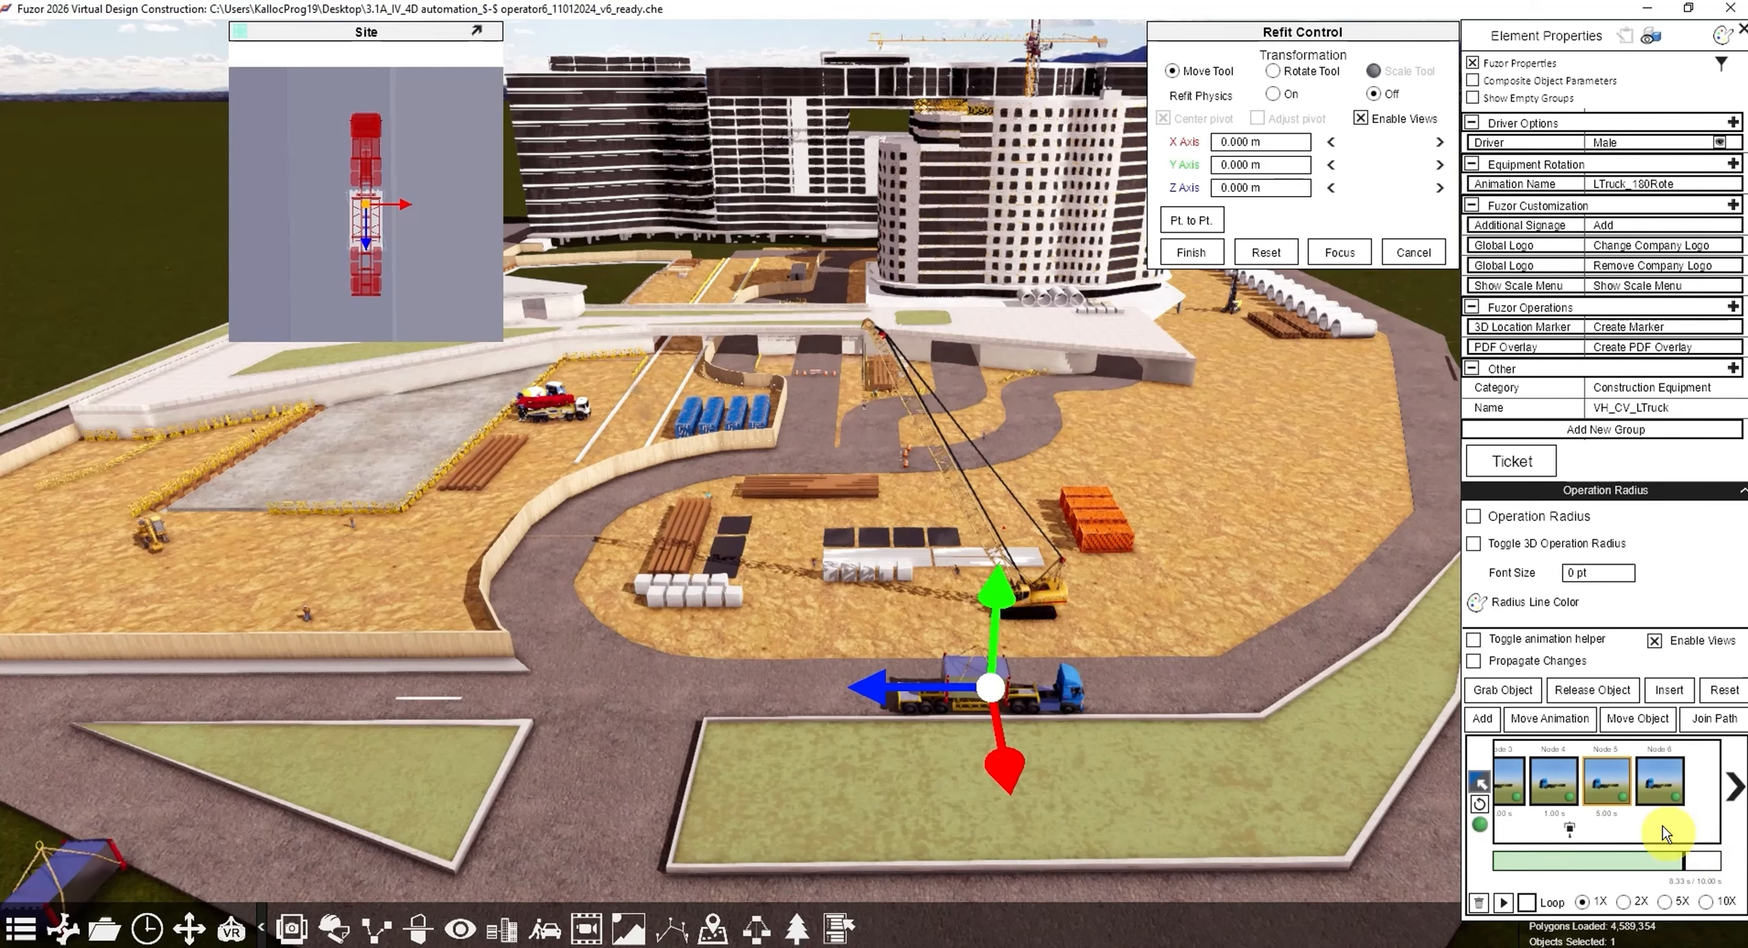
# Step: Step through the crane's animation nodes and compare the timing of its container grab with the truck's release node
pyautogui.click(1049, 601)
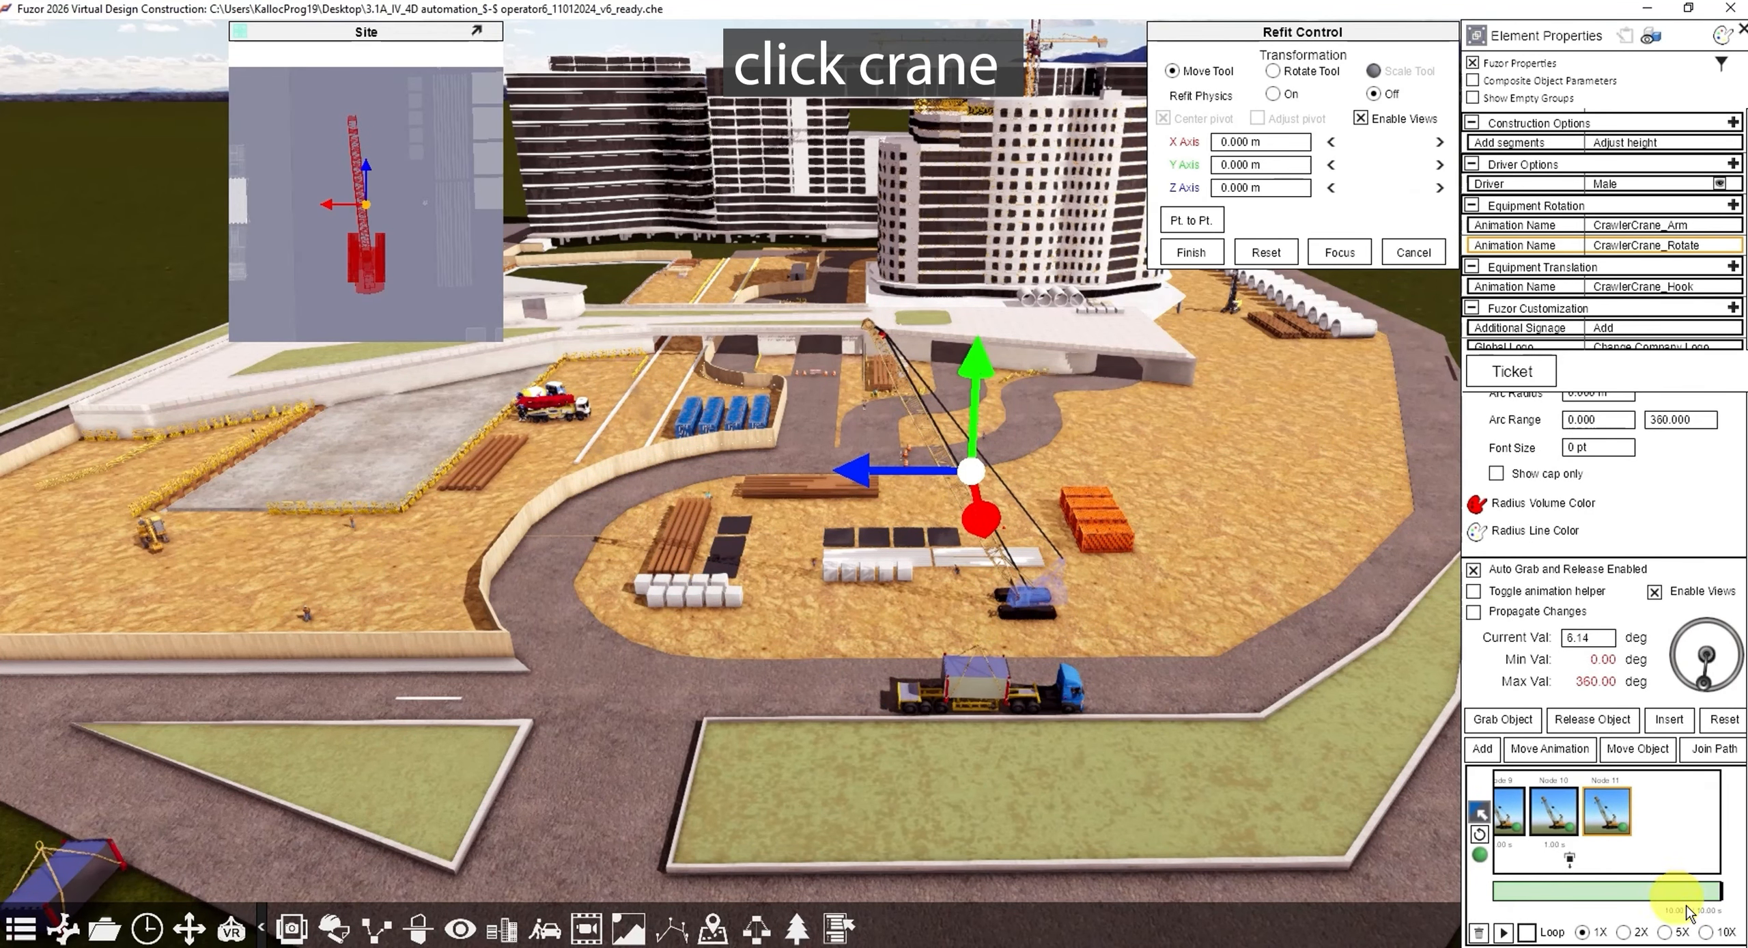
pyautogui.click(1710, 891)
pyautogui.scroll(3, 1639, 809)
pyautogui.click(1582, 811)
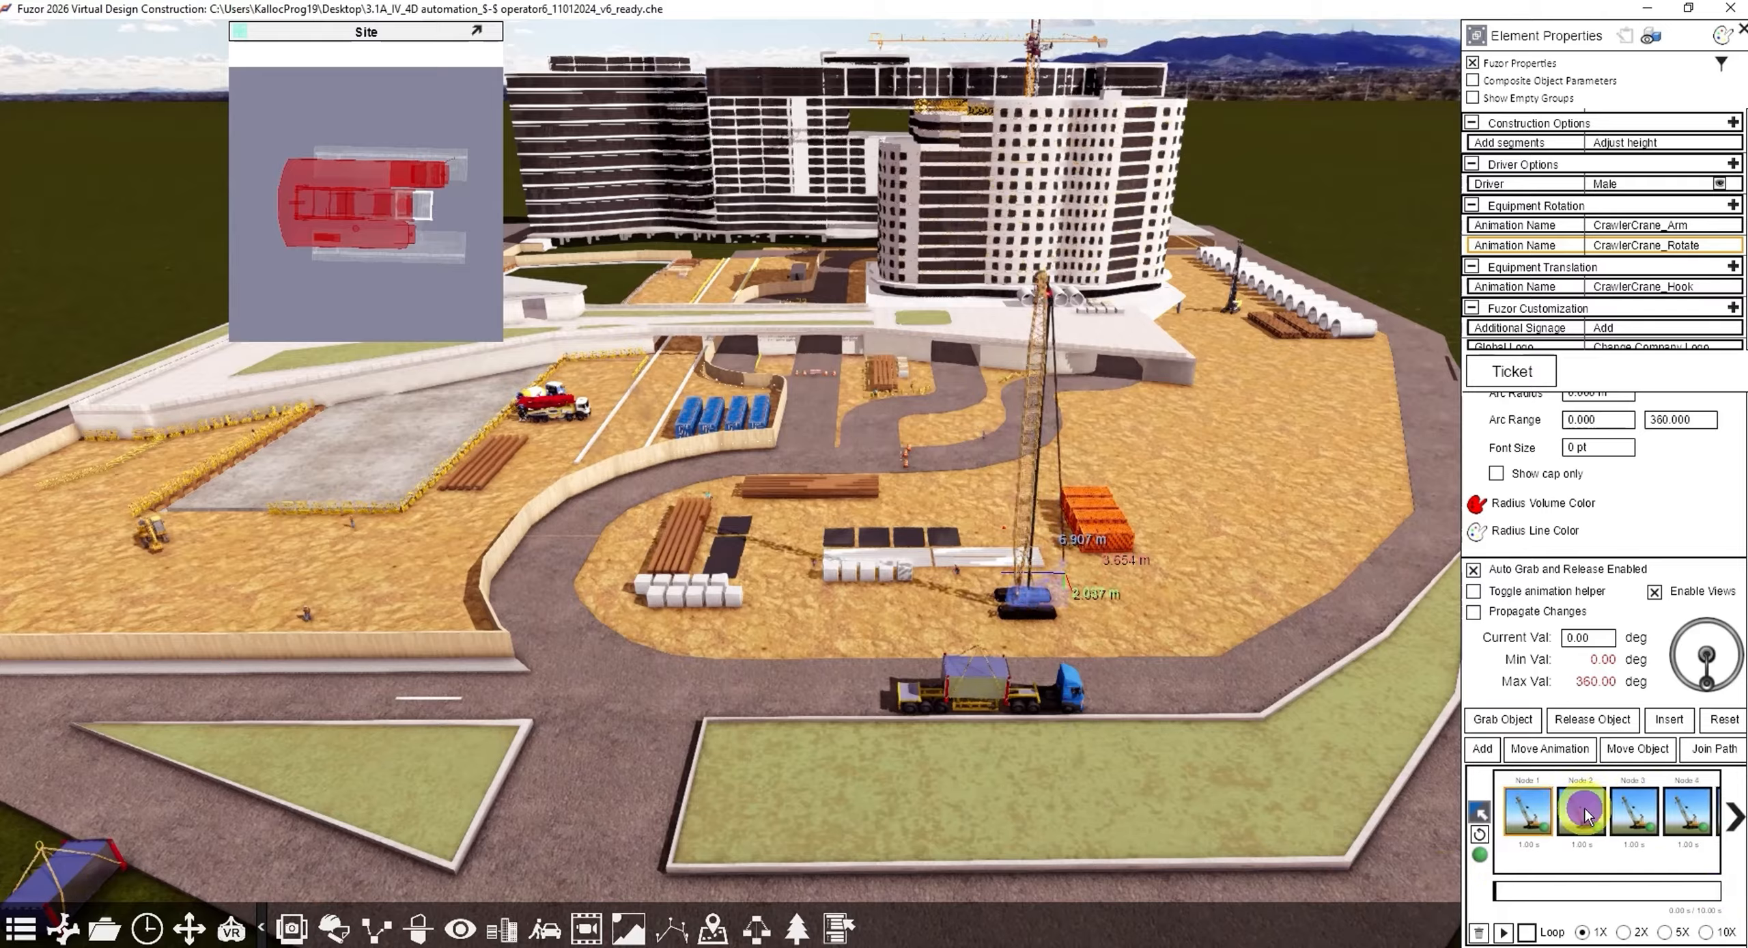
pyautogui.click(1625, 811)
pyautogui.click(1680, 816)
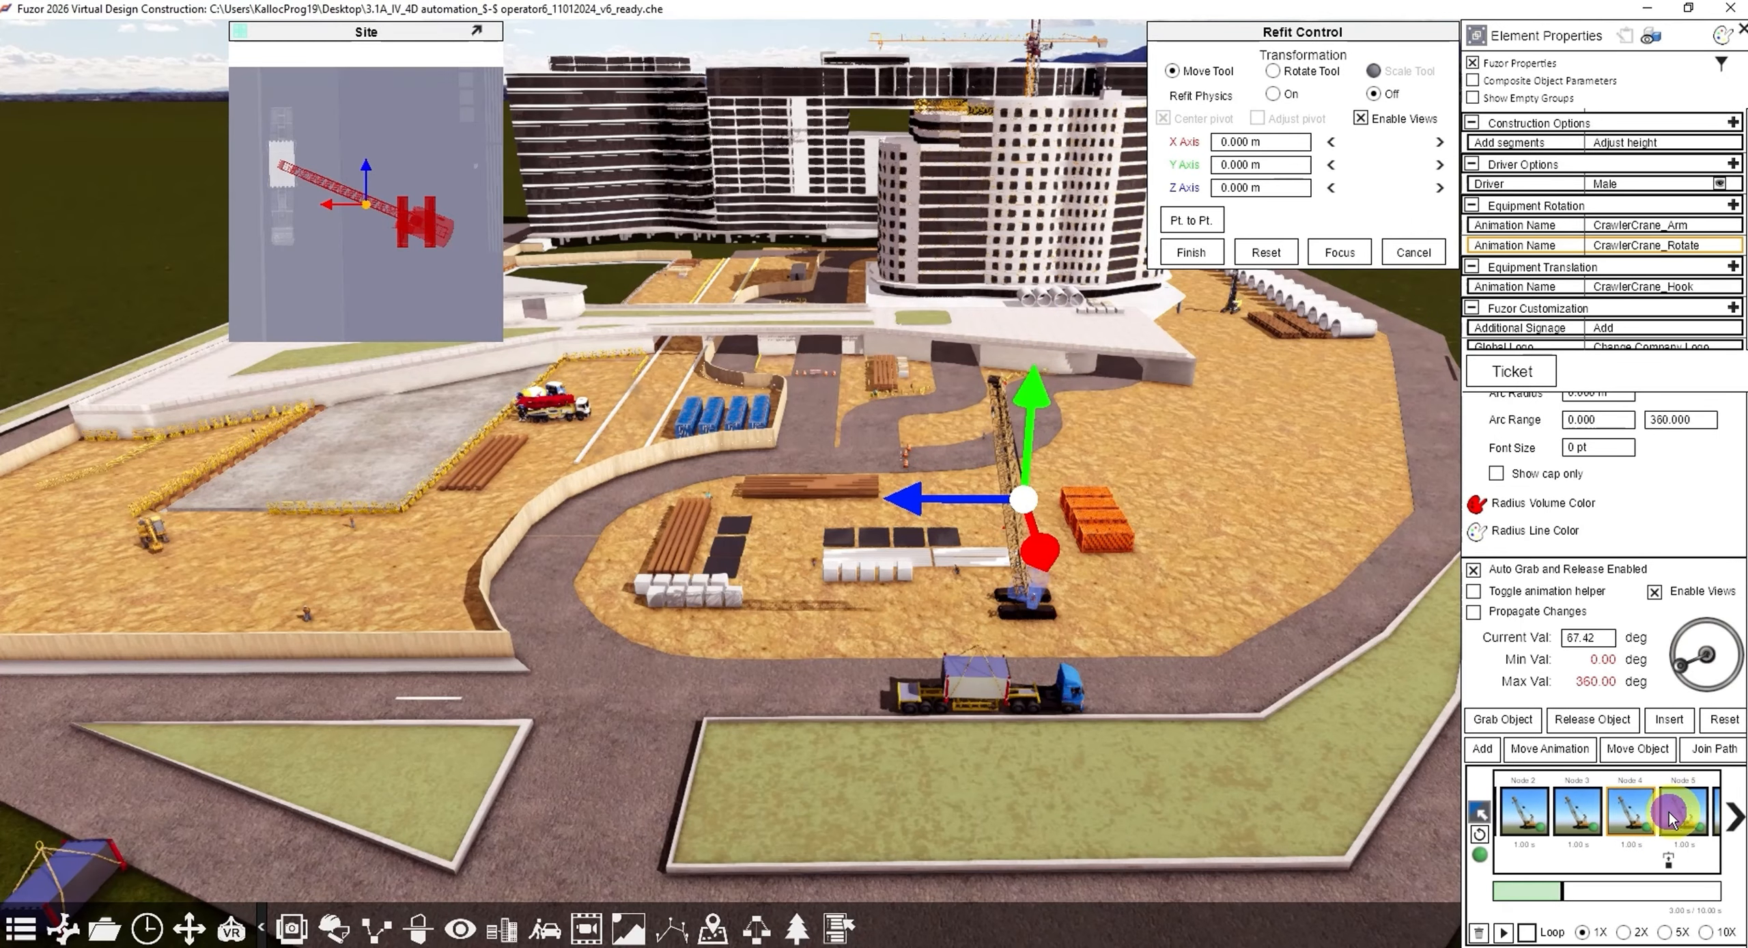
pyautogui.click(1655, 813)
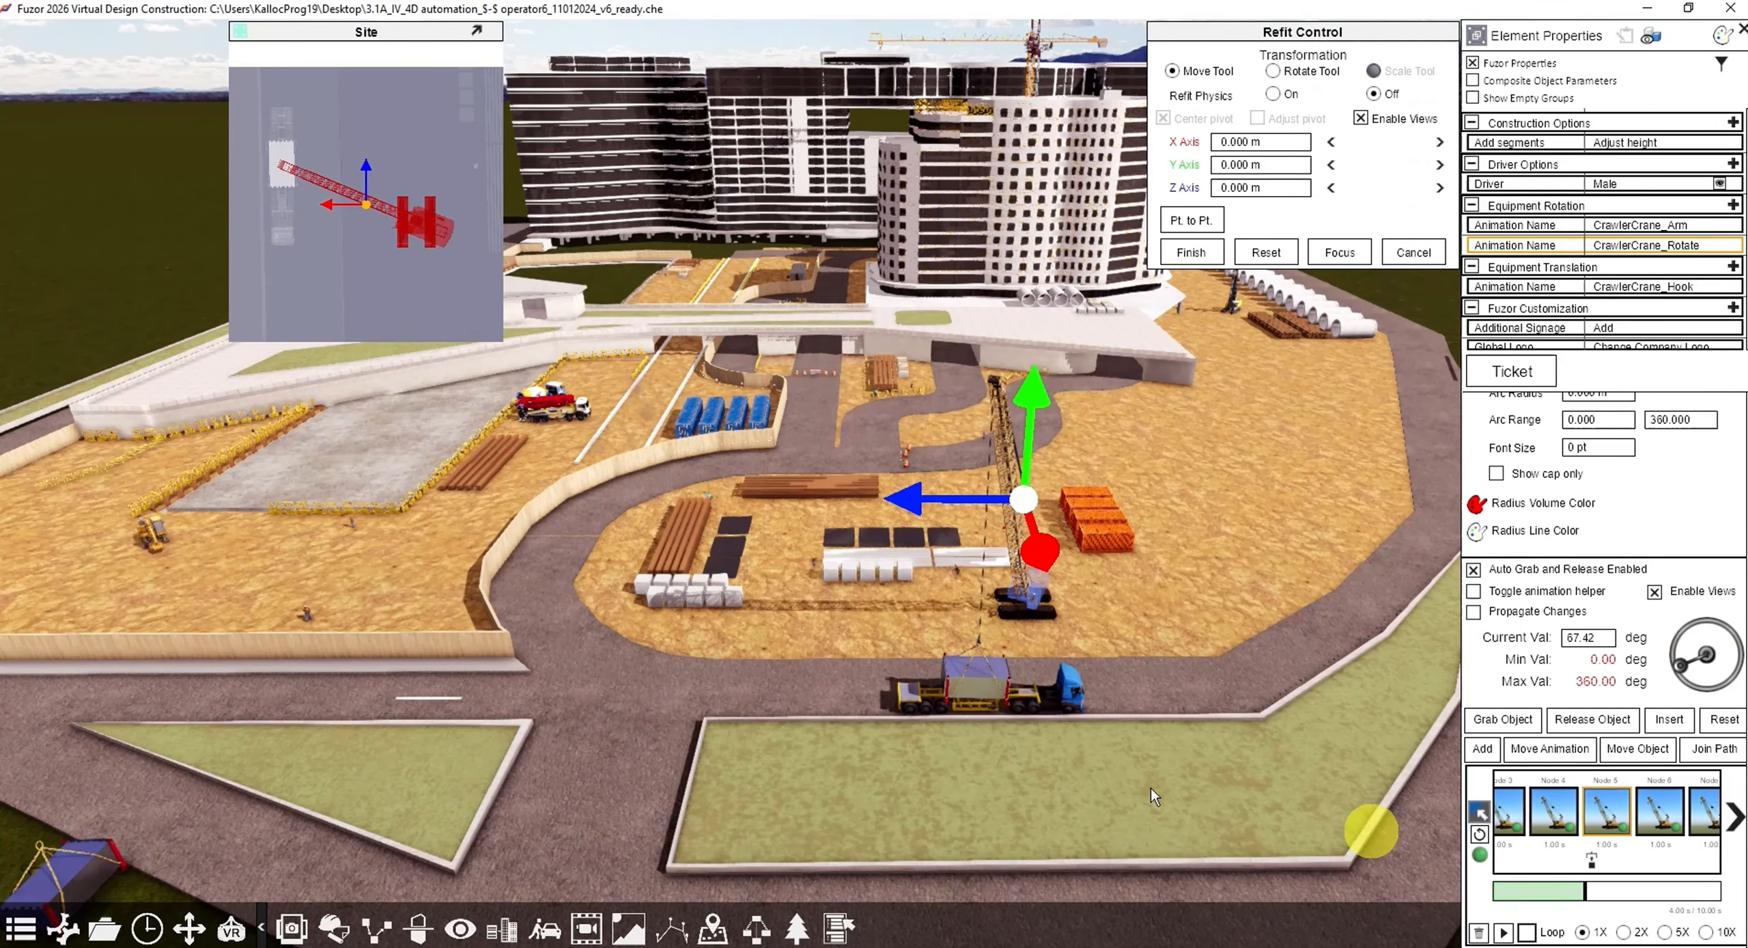
pyautogui.click(1062, 696)
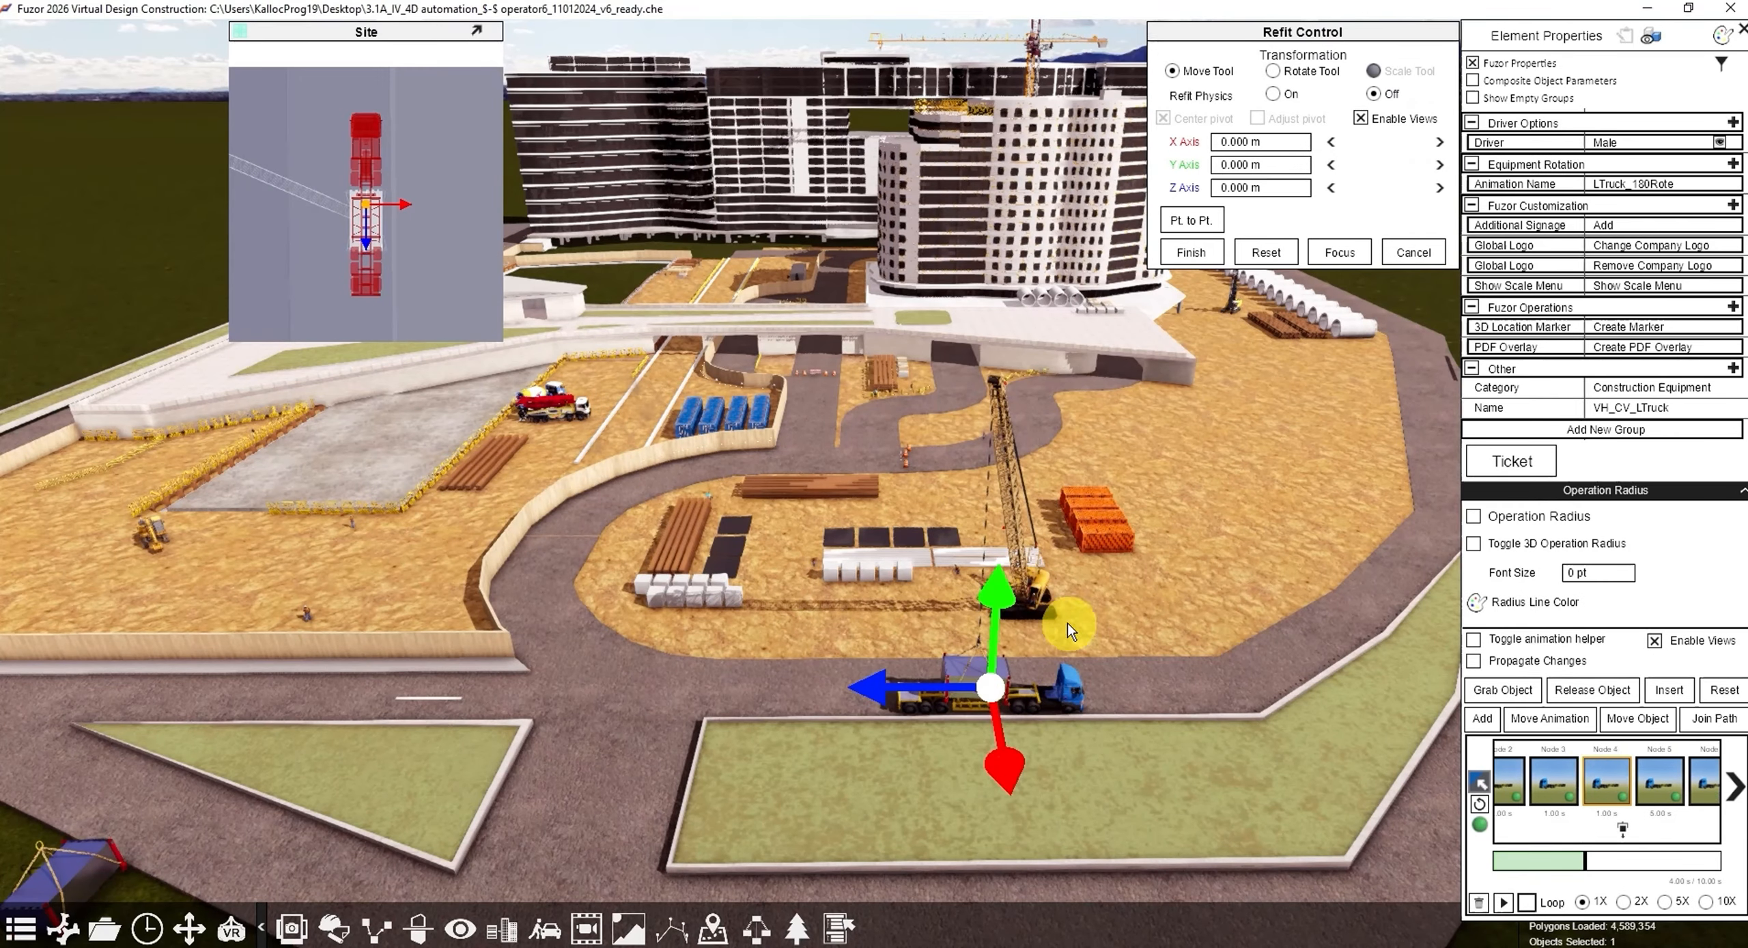
# Step: Insert an extra animation node after Node 1 in the crane's animation
pyautogui.click(1038, 598)
pyautogui.moveTo(1515, 887)
pyautogui.mouseDown()
pyautogui.moveTo(1561, 879)
pyautogui.moveTo(1496, 888)
pyautogui.mouseUp()
pyautogui.click(1545, 807)
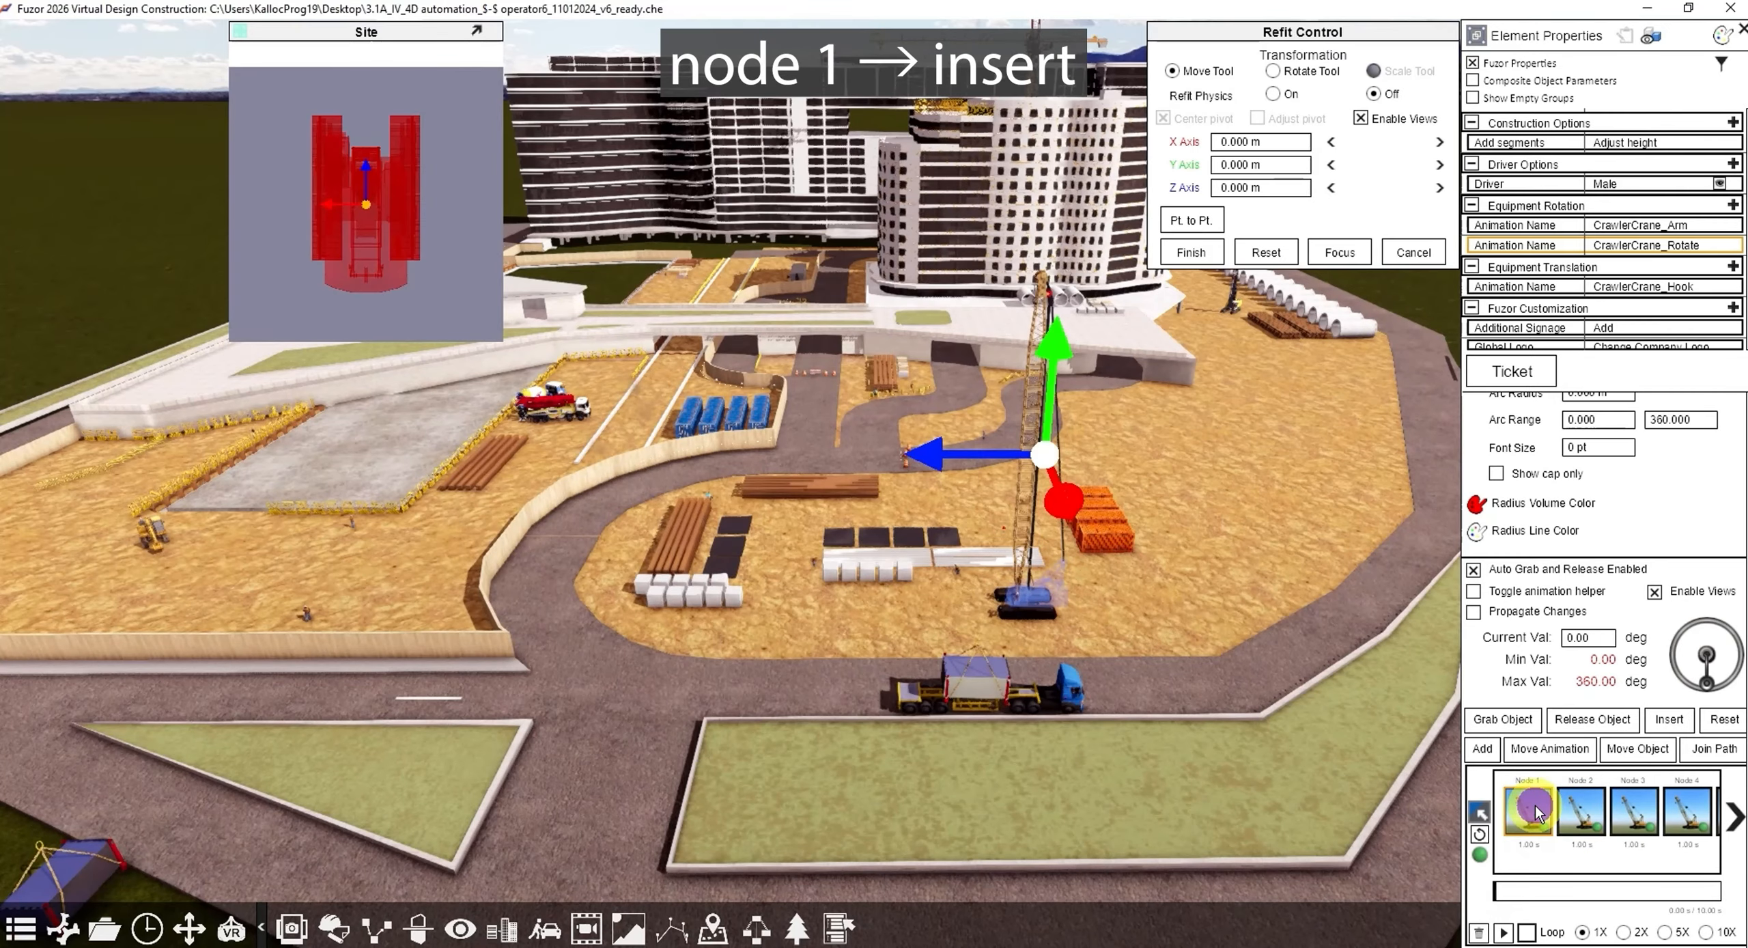
pyautogui.click(1668, 719)
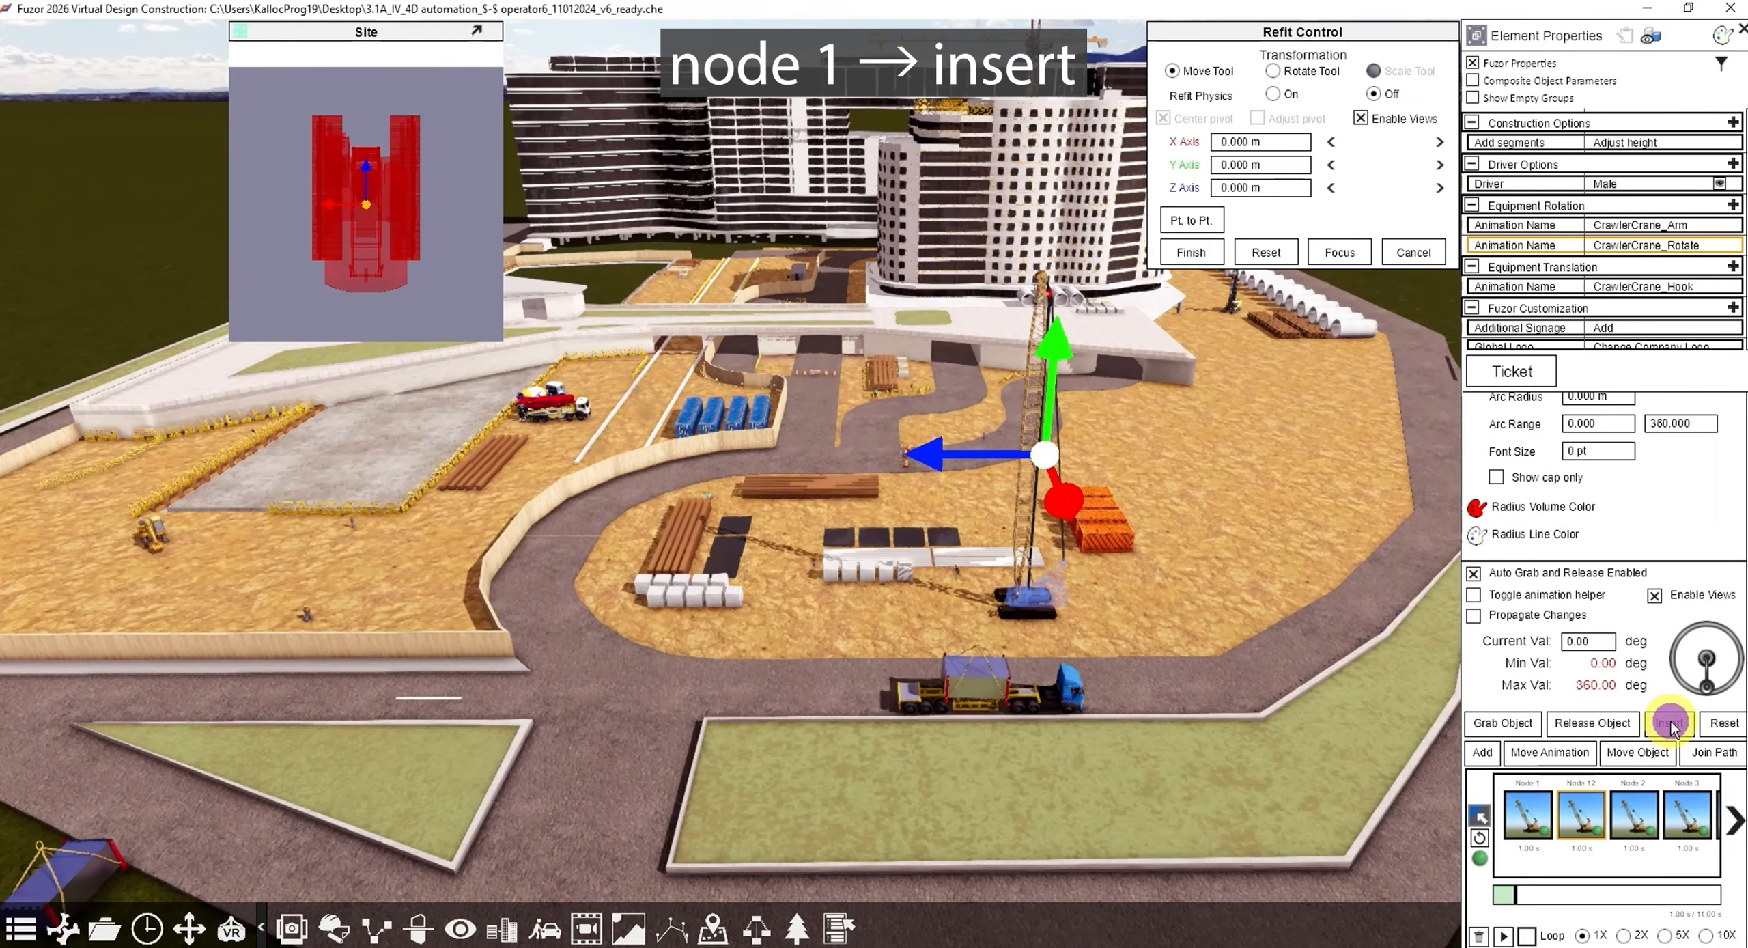
# Step: Recheck the crane's grab timing node by node and set the duration of the truck's Node 5 to 6 seconds
pyautogui.click(1528, 814)
pyautogui.click(1578, 815)
pyautogui.click(1633, 813)
pyautogui.click(1666, 814)
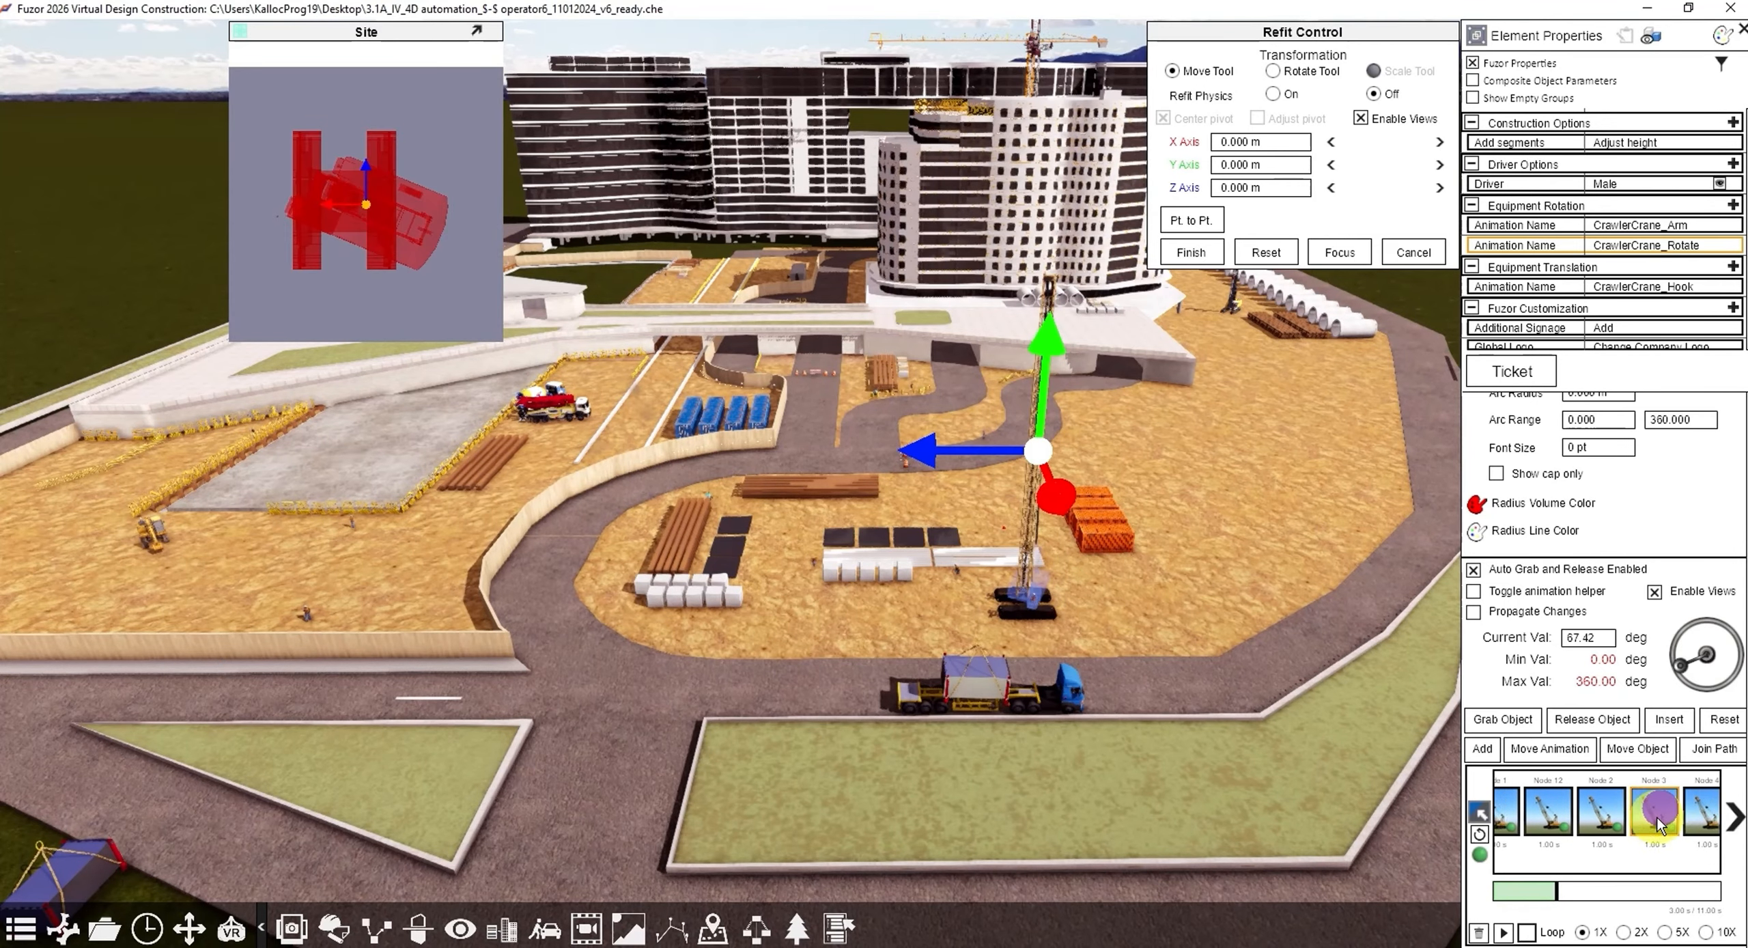
pyautogui.click(1666, 813)
pyautogui.click(1663, 811)
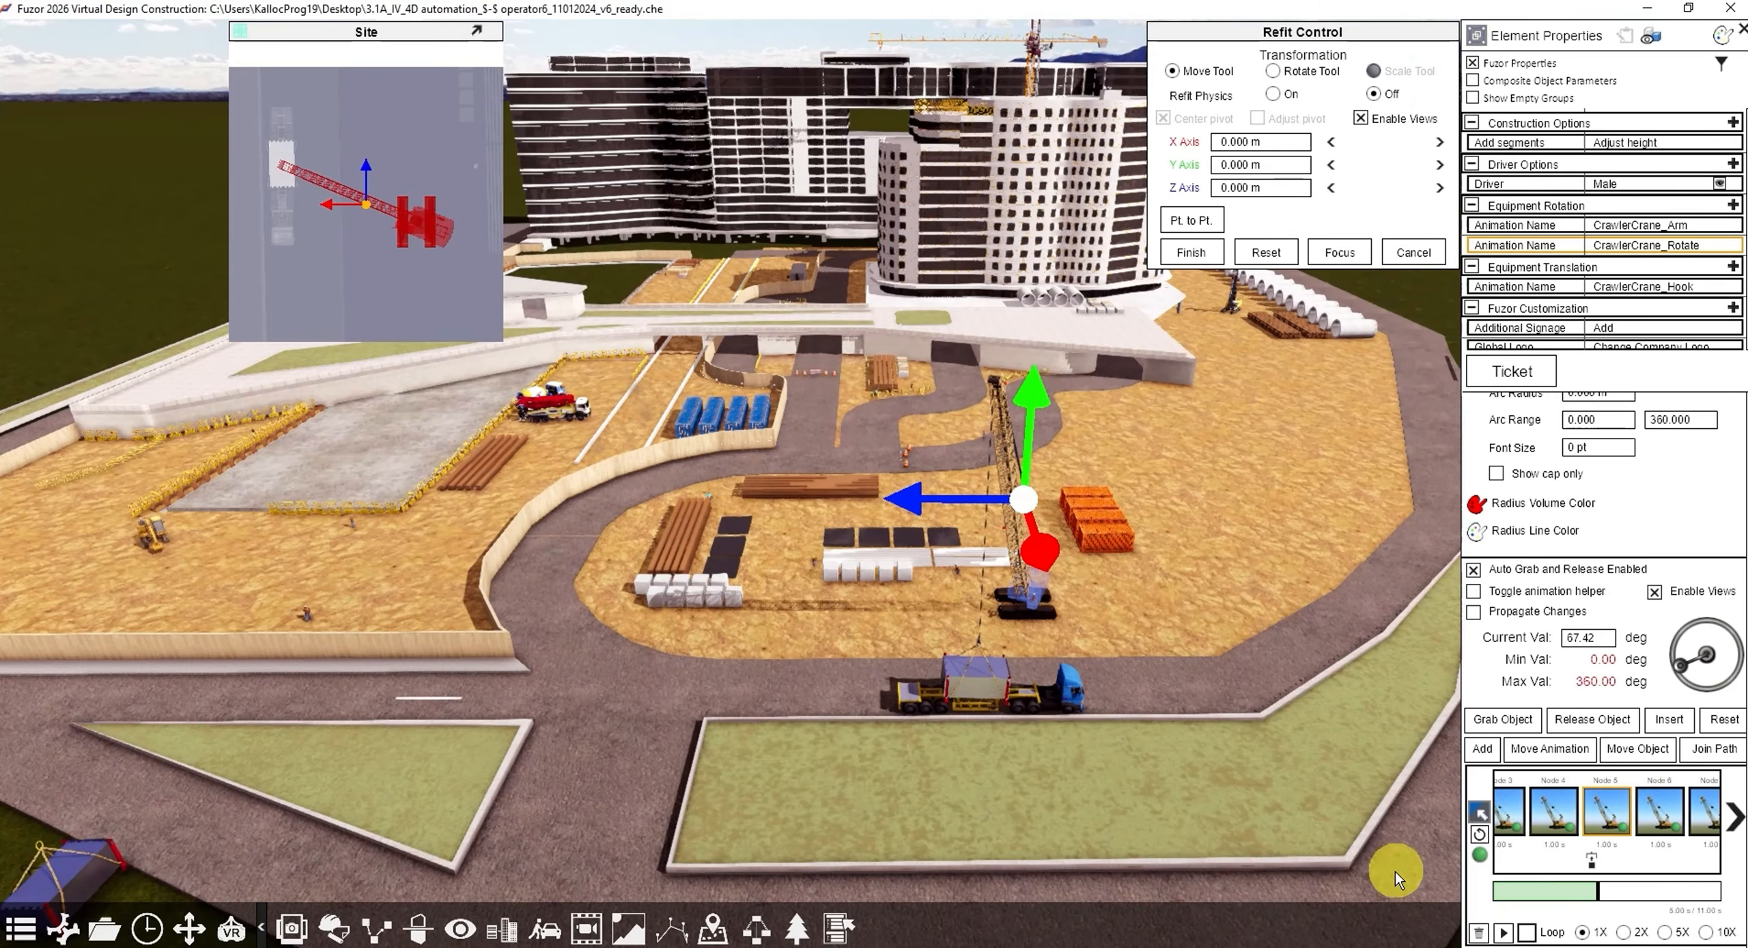
pyautogui.click(1067, 691)
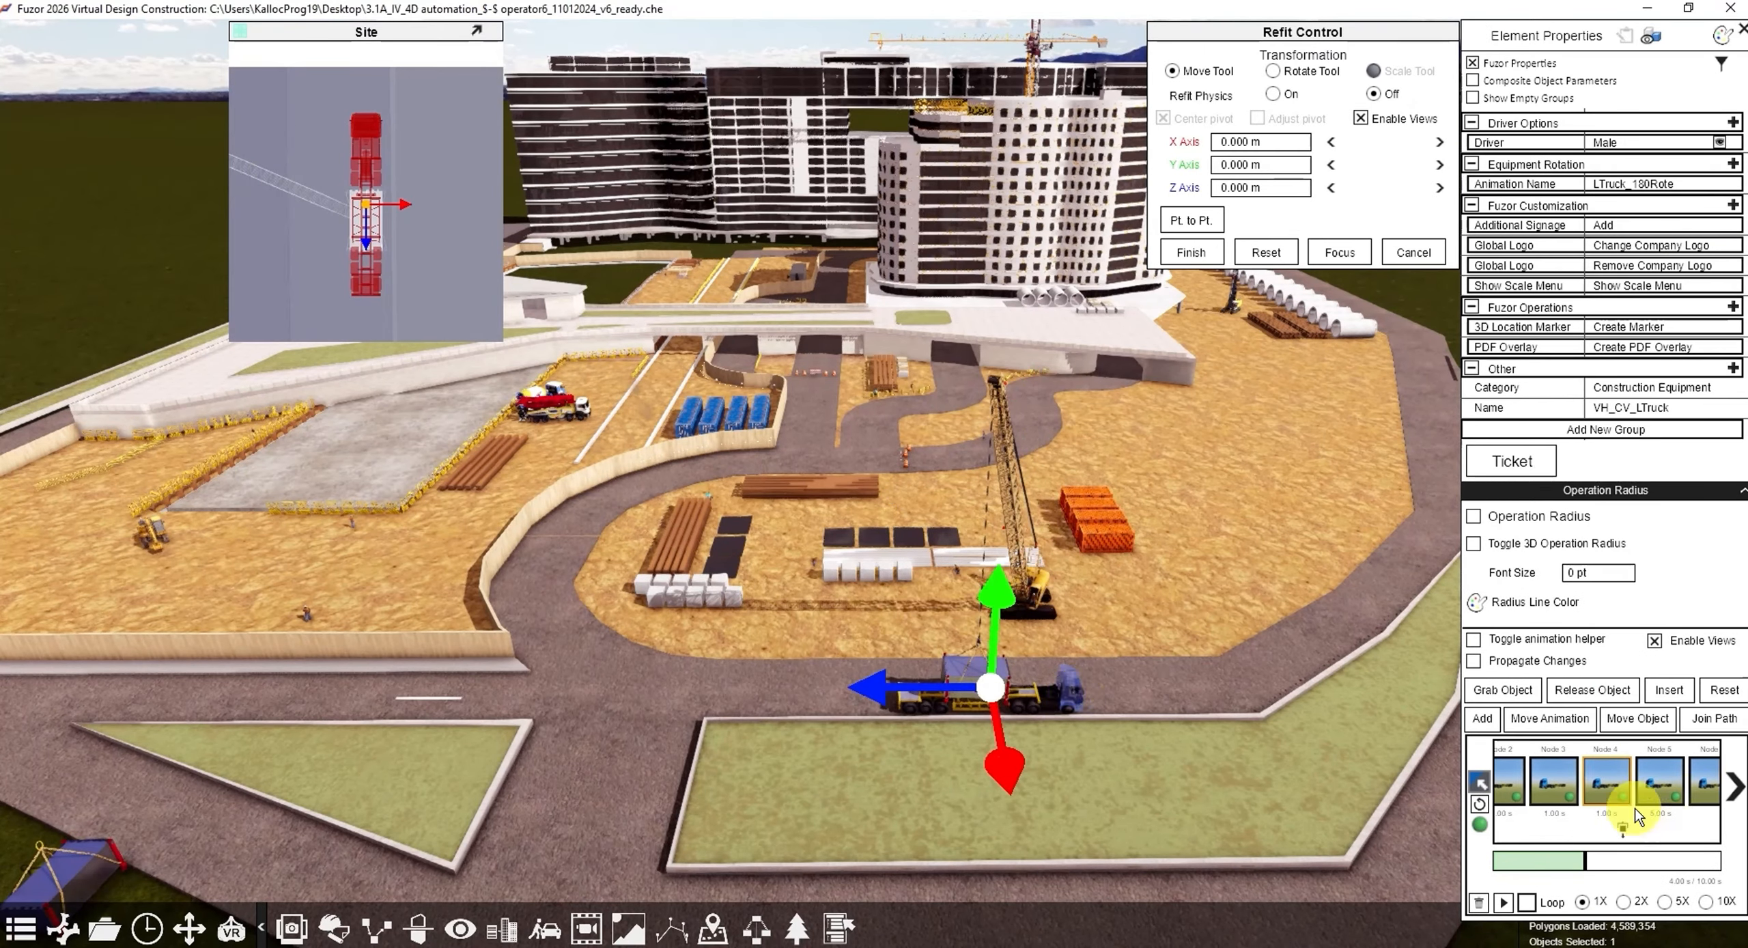
pyautogui.click(1641, 785)
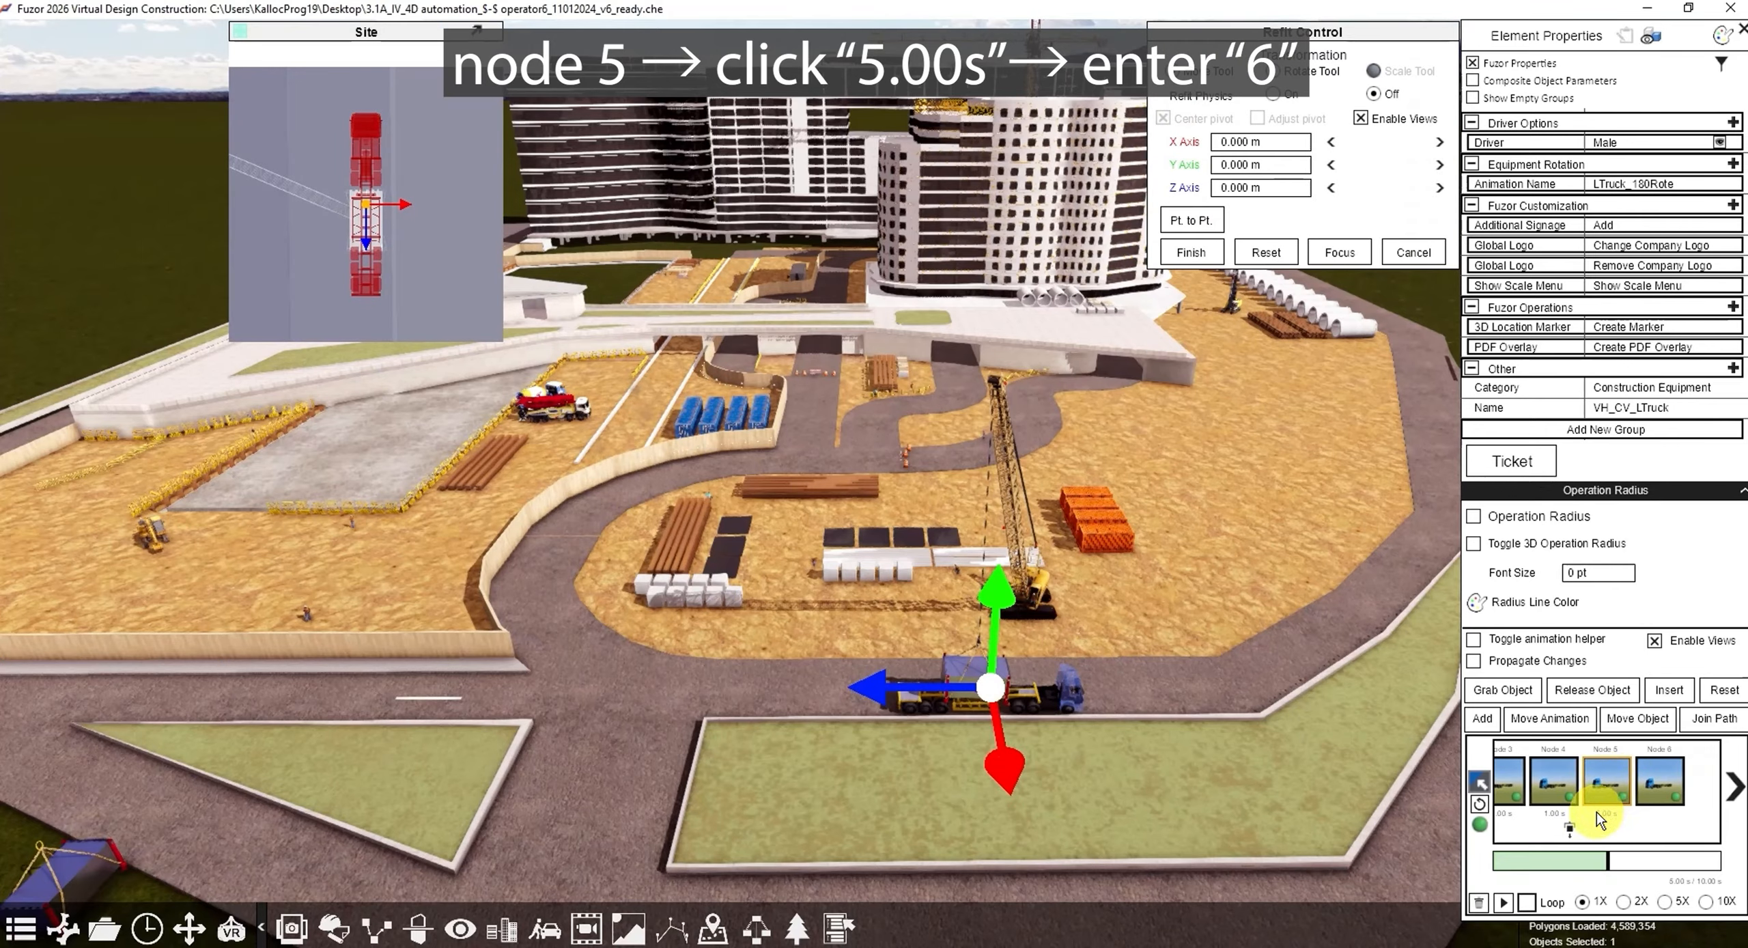
pyautogui.click(1598, 814)
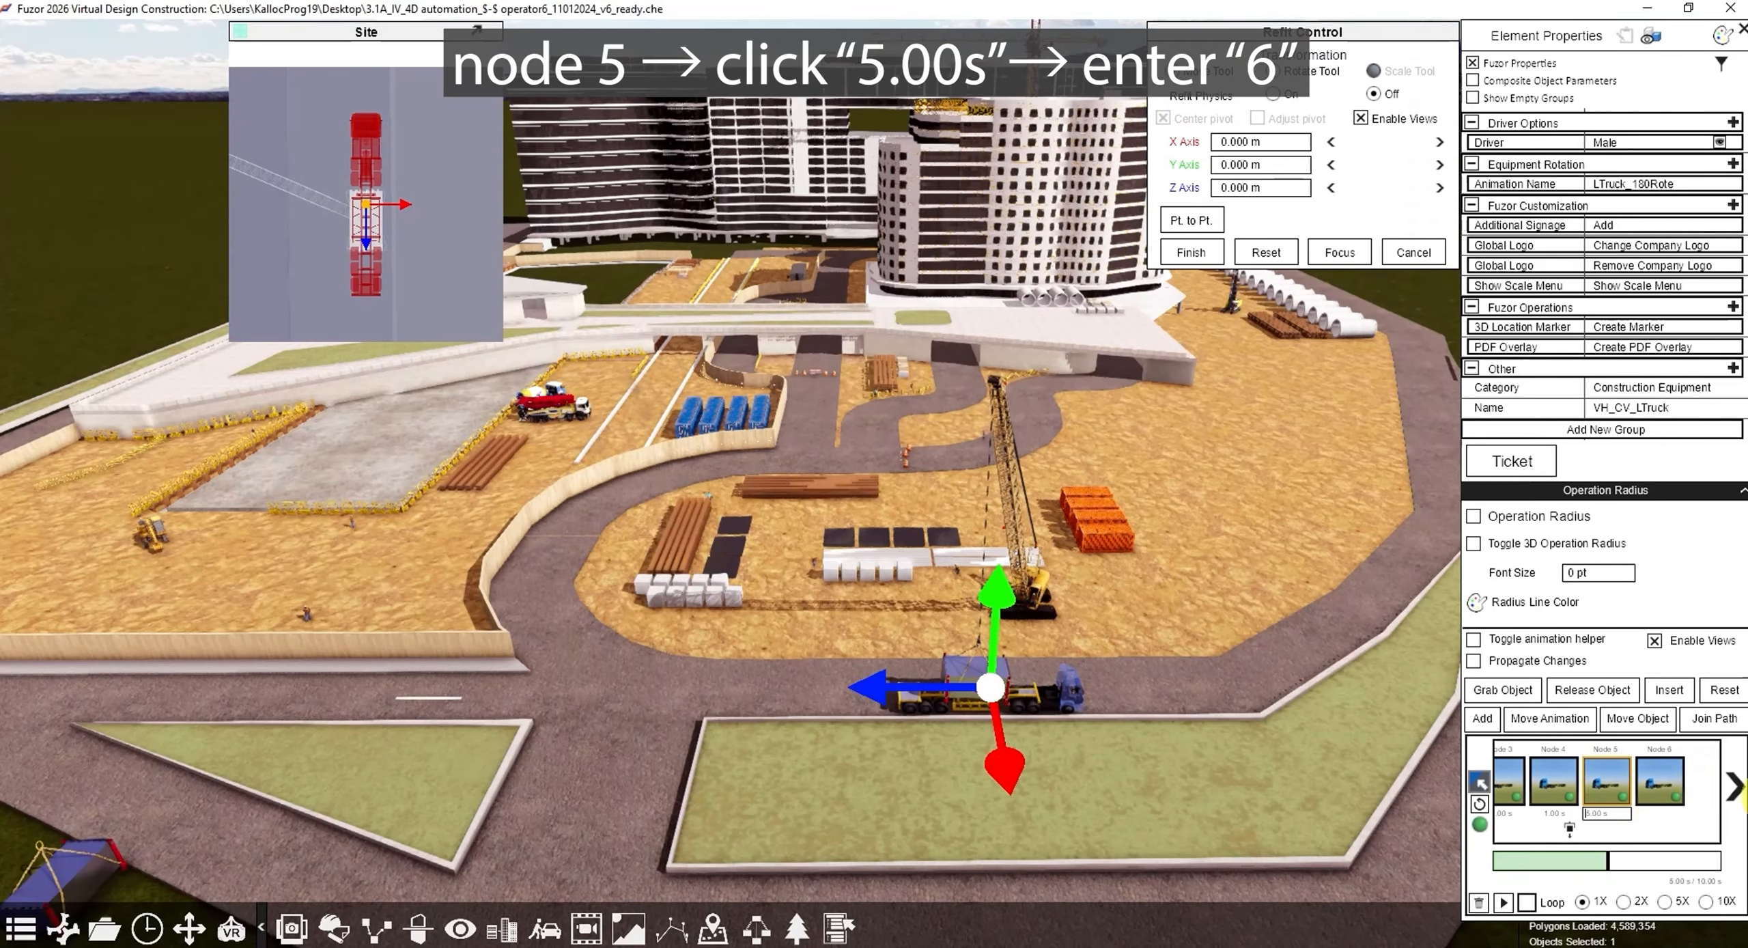
pyautogui.press('Return')
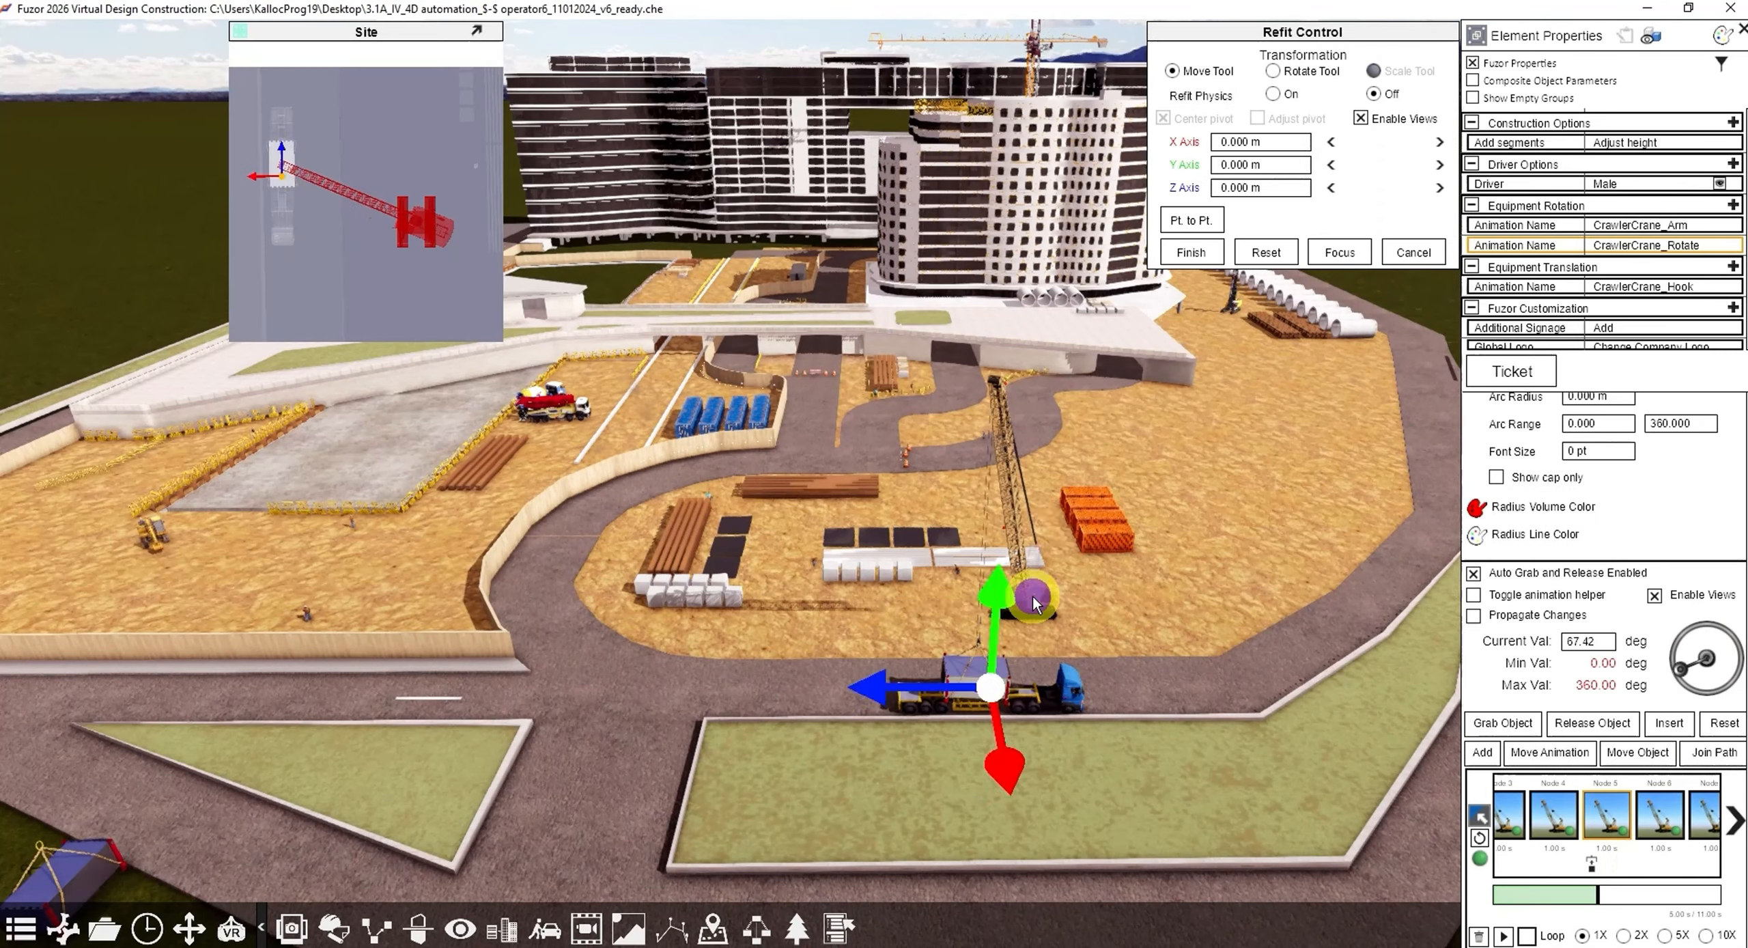
# Step: Play back the crane's unloading animation and review the truck's animation from its first node
pyautogui.click(1502, 932)
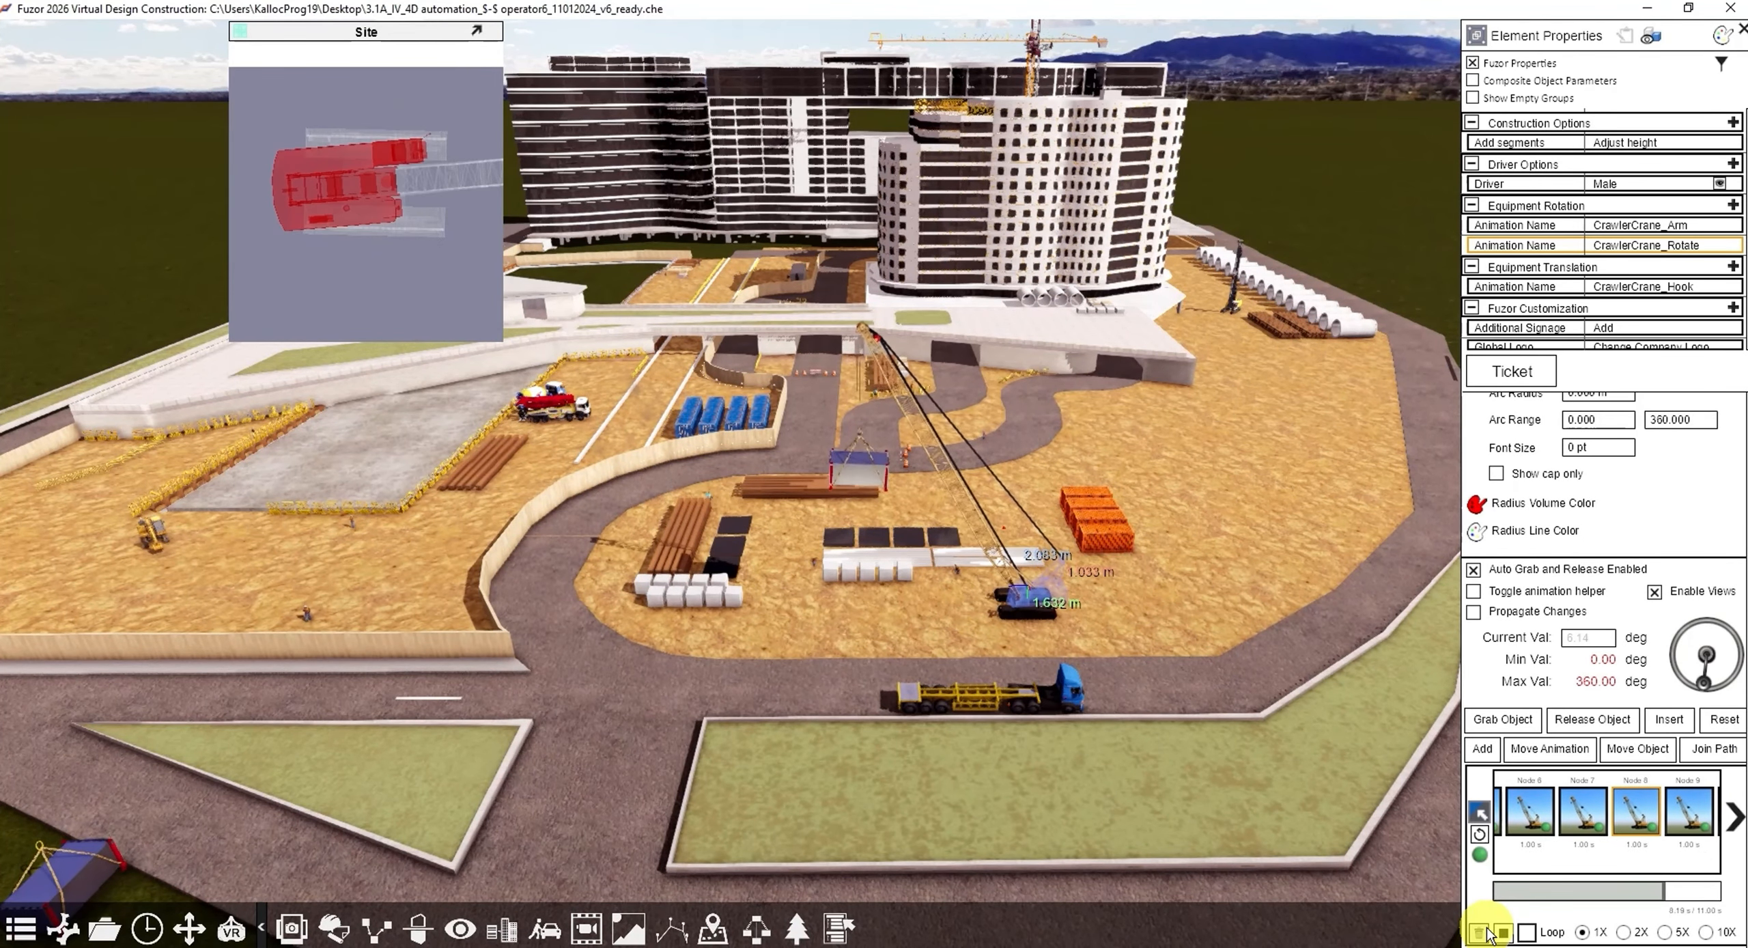
pyautogui.click(1085, 699)
pyautogui.moveTo(1718, 860); pyautogui.dragTo(1494, 860)
pyautogui.click(1531, 787)
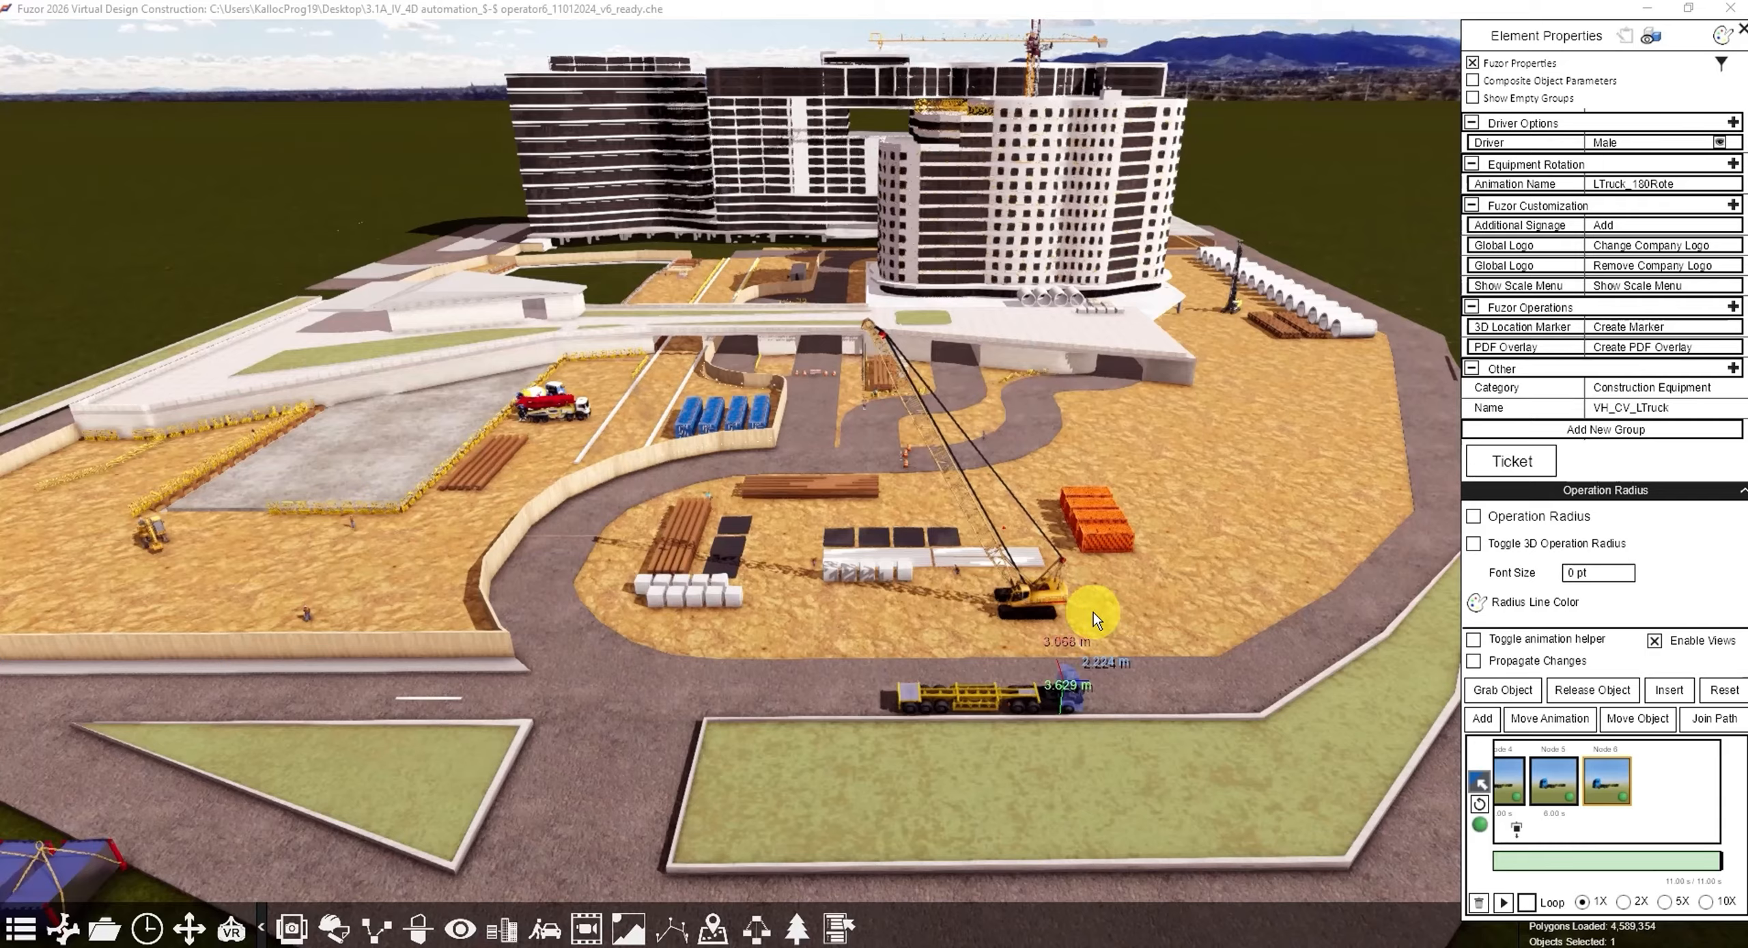
# Step: Save the crane's animation as a resource in the Animation Manager
pyautogui.click(1046, 596)
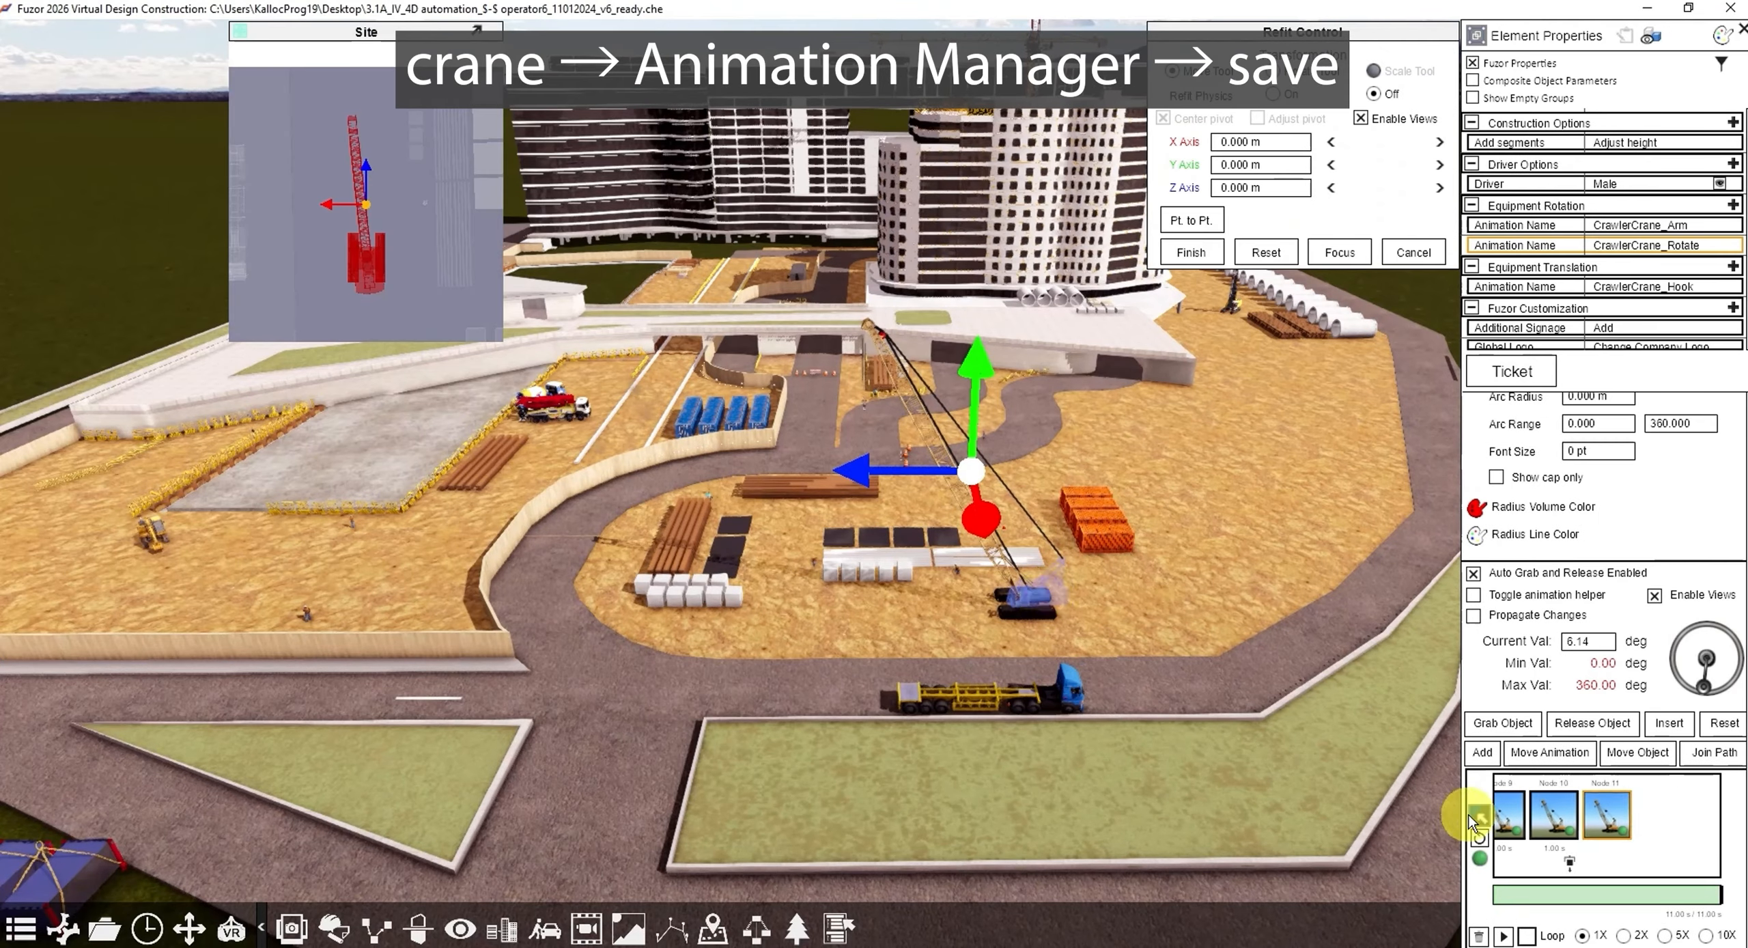
pyautogui.click(1479, 813)
pyautogui.click(1306, 744)
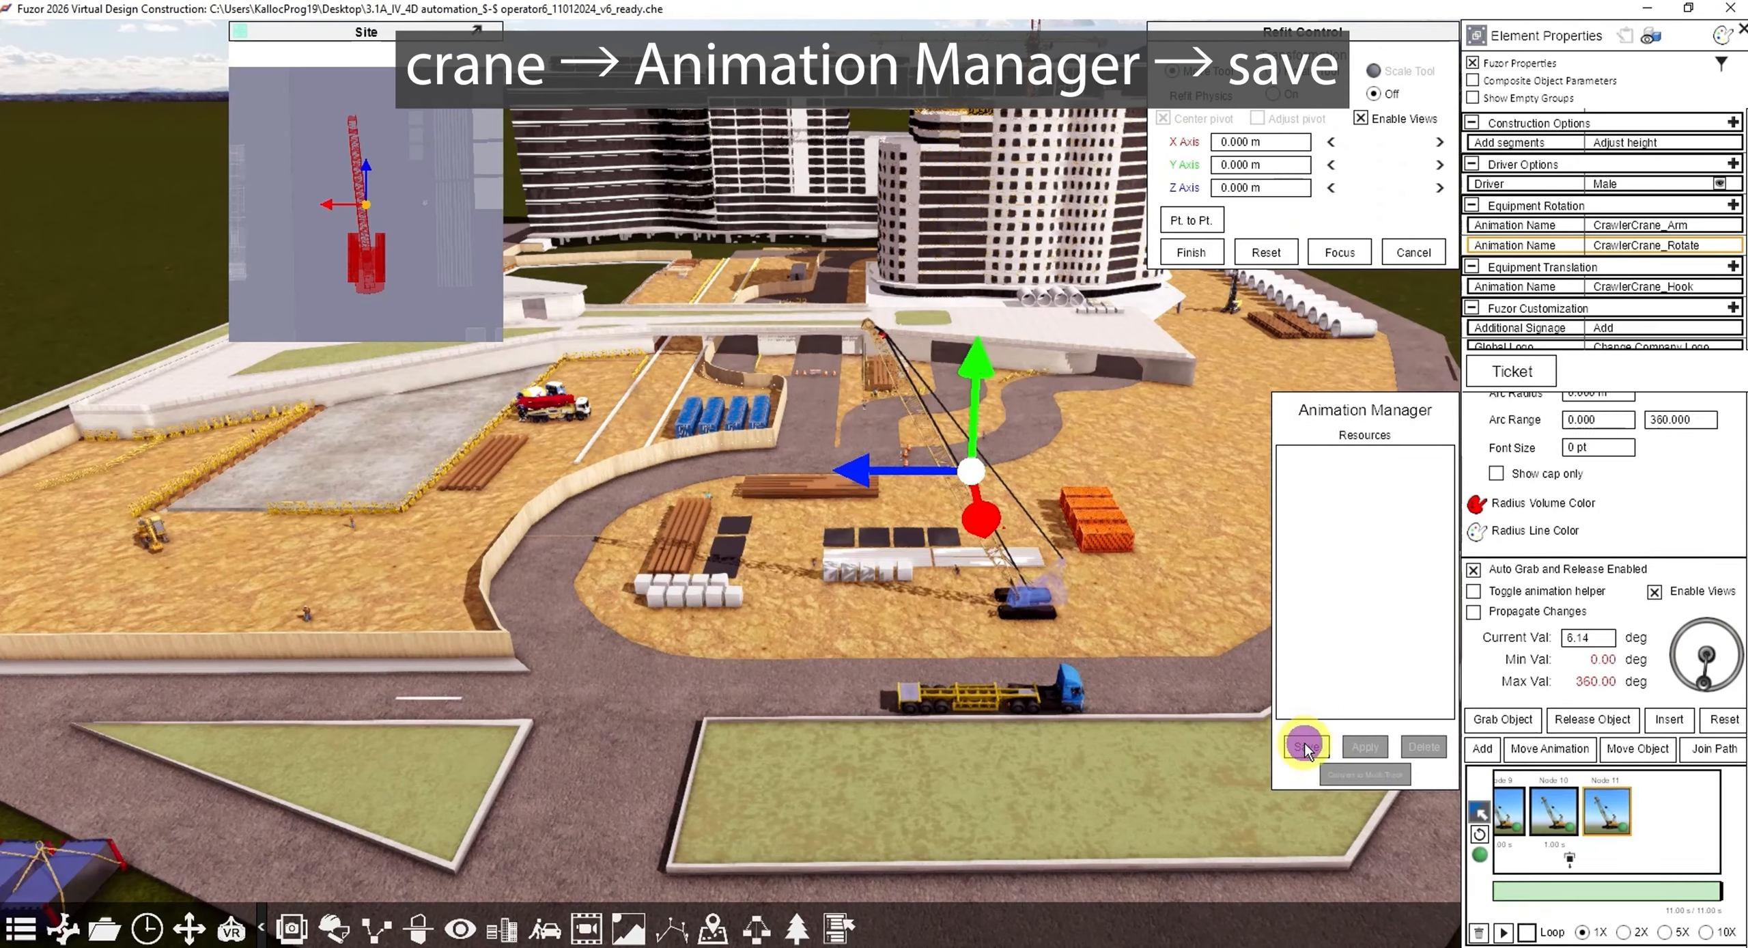
# Step: Rename the crane's saved animation M1 and convert it into a new multi-track animation
pyautogui.click(1379, 459)
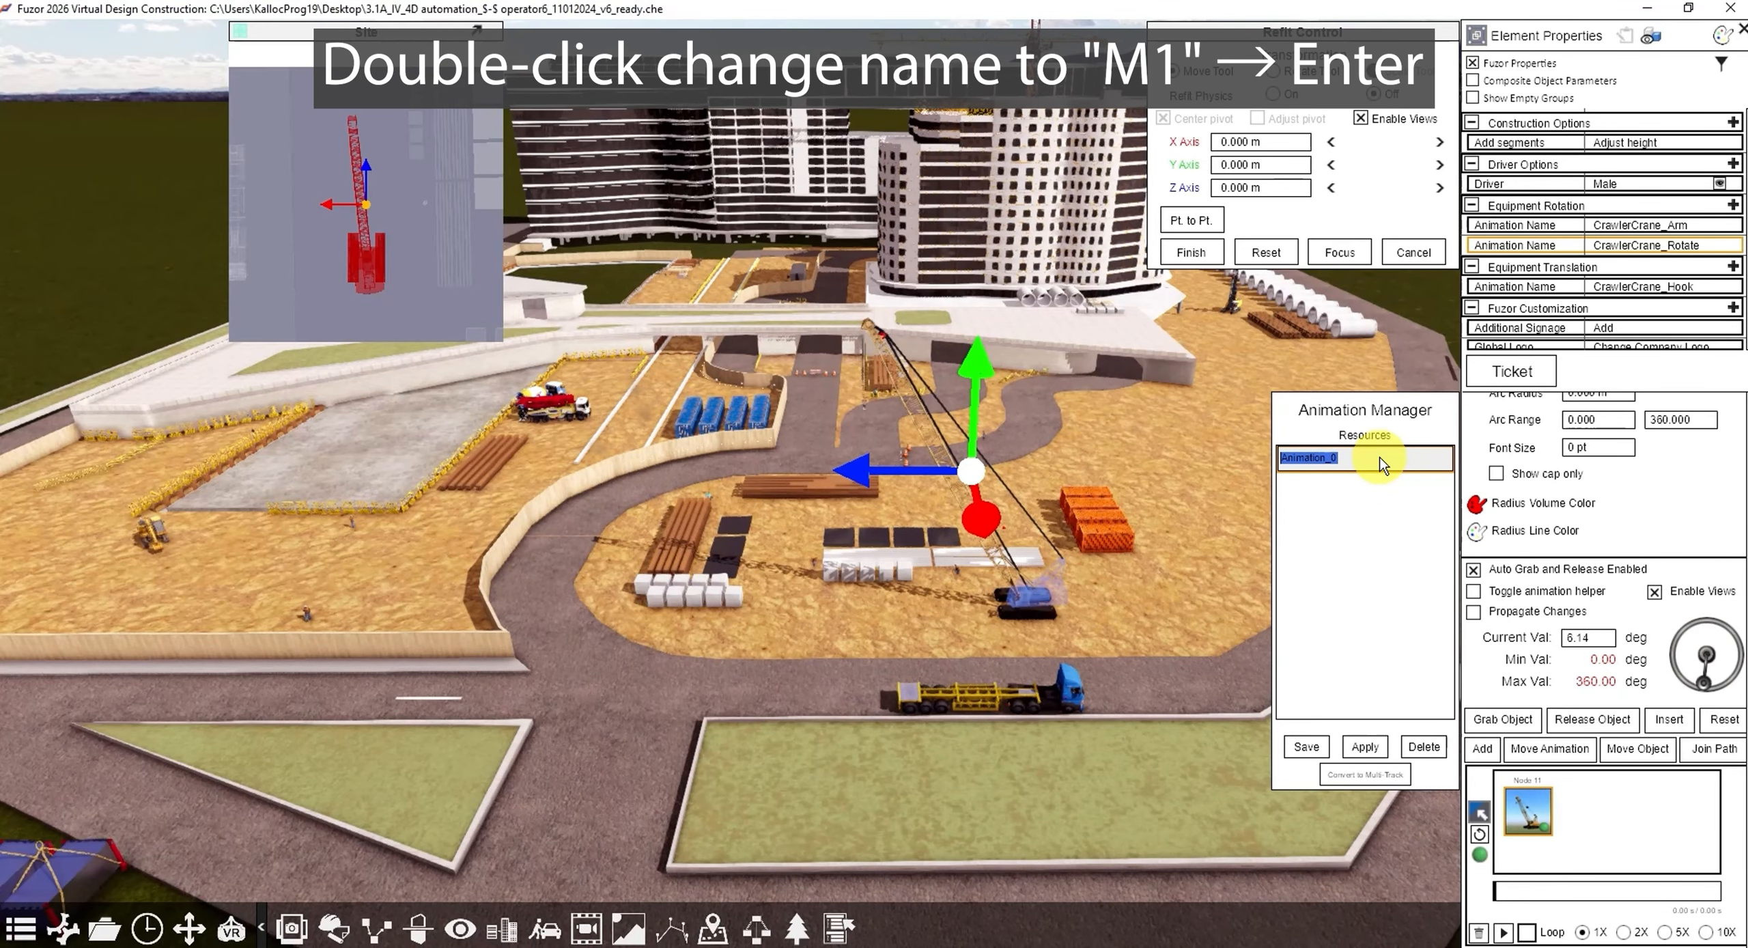
pyautogui.write('M1')
pyautogui.press('Return')
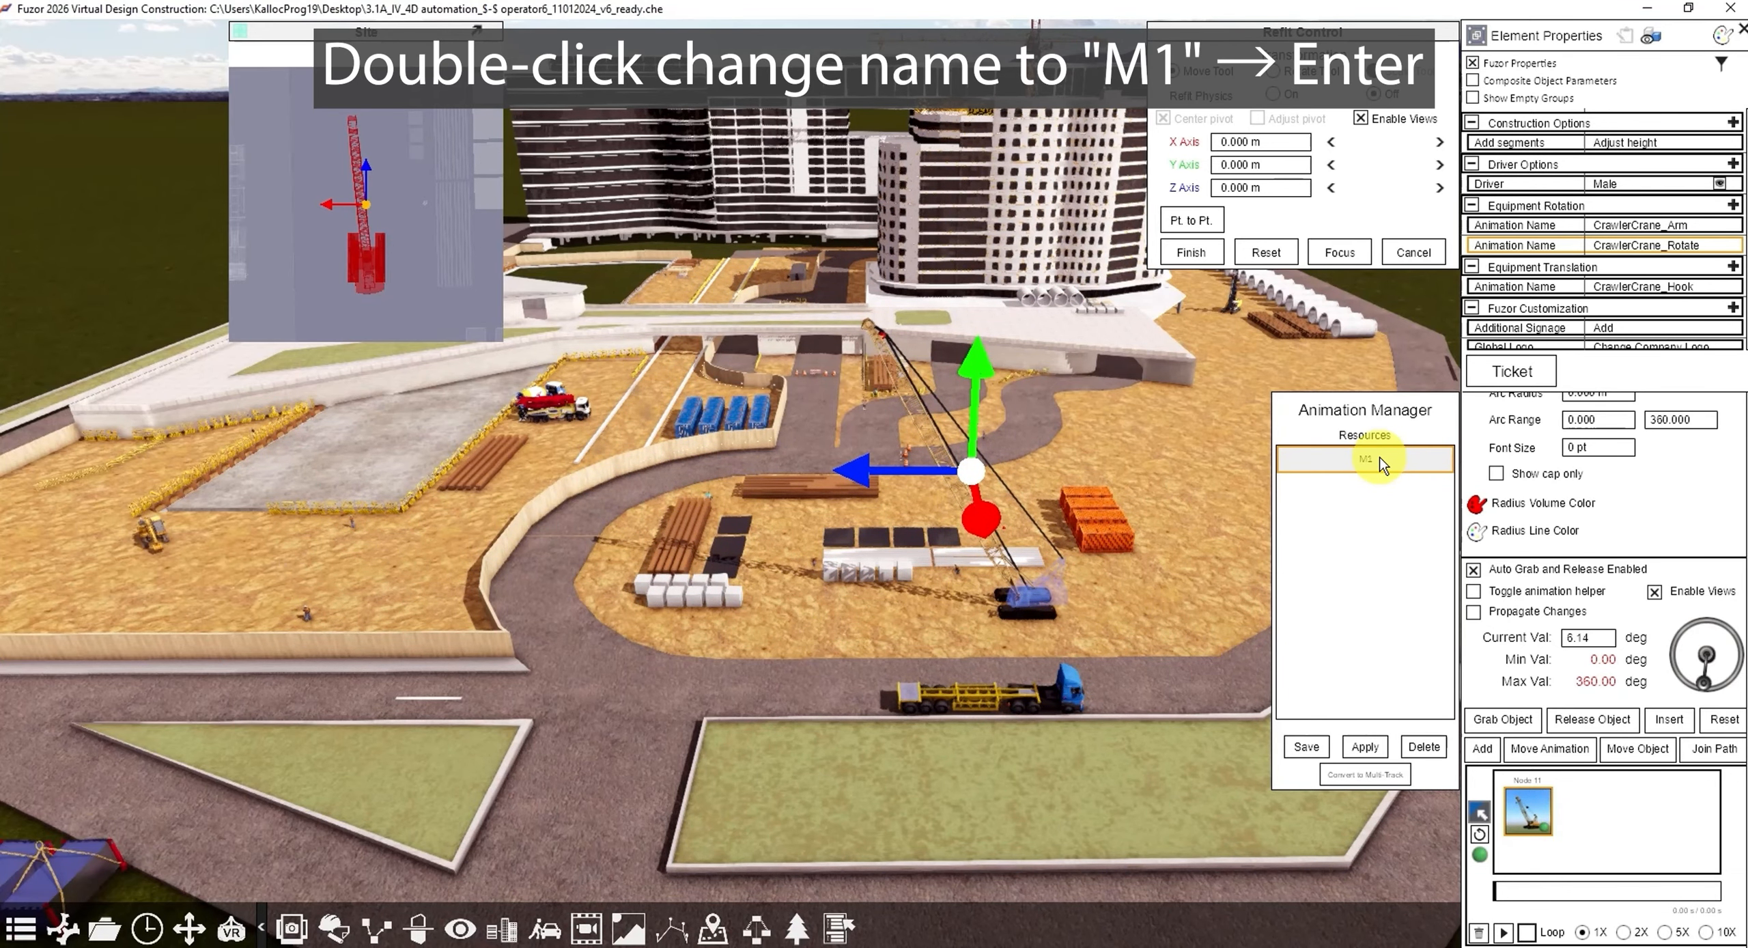
pyautogui.click(1400, 777)
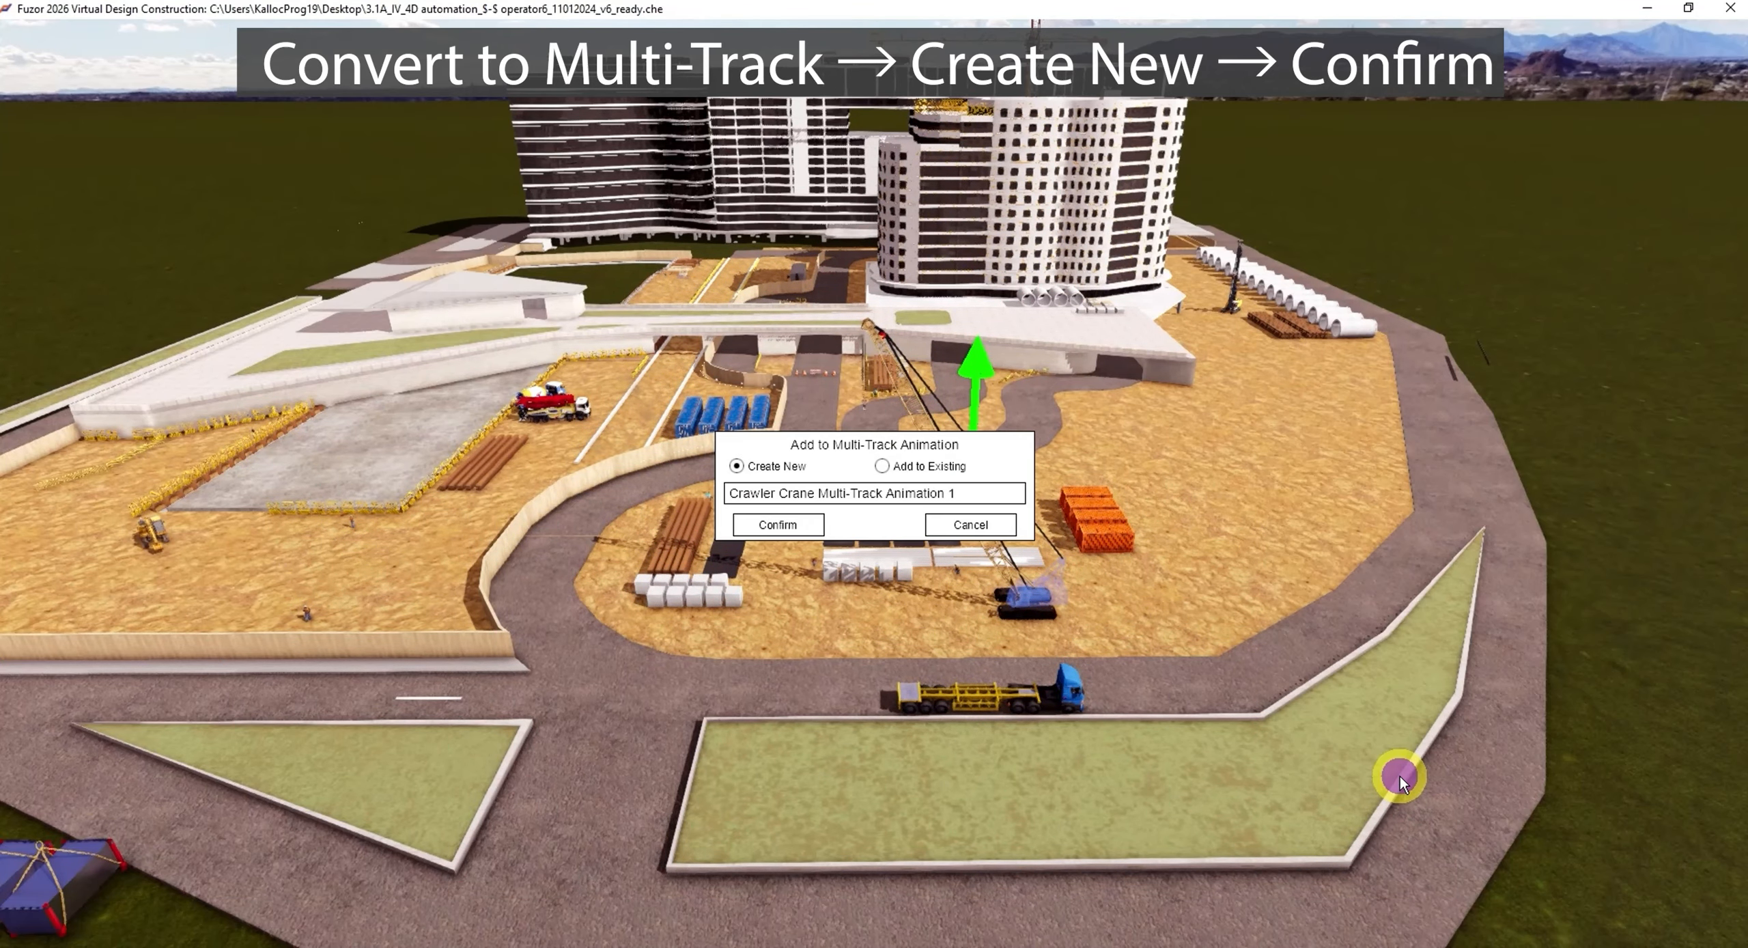
pyautogui.click(789, 523)
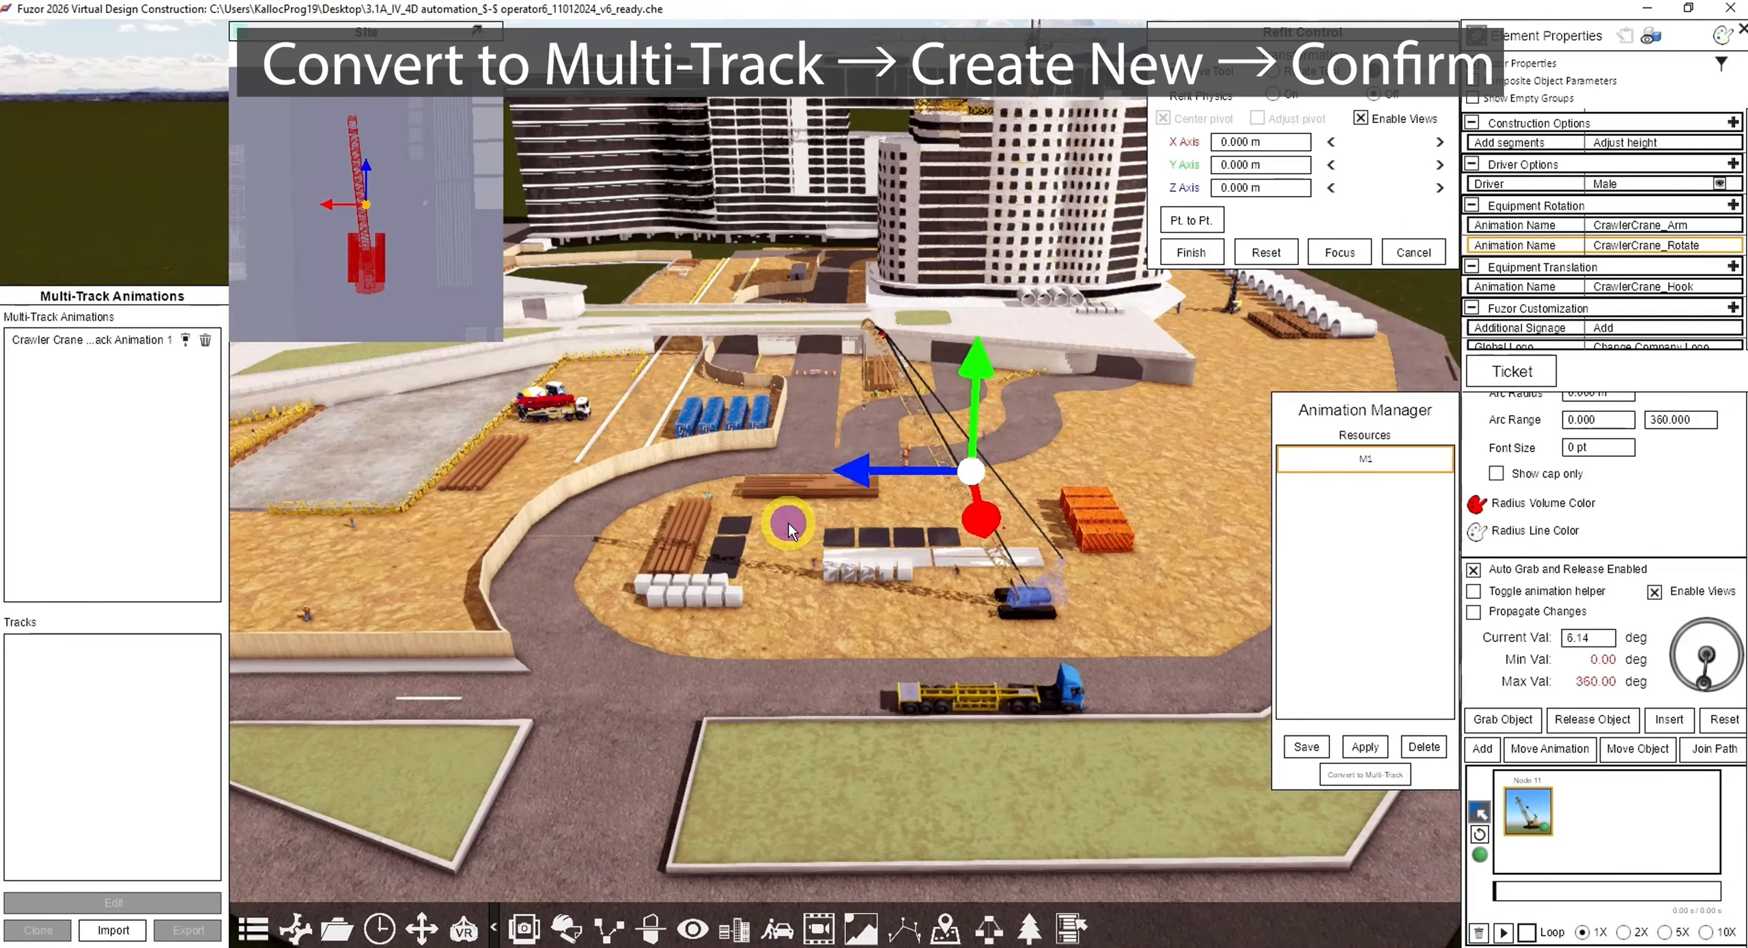
# Step: Save the truck's animation as a resource in the Animation Manager and name it M1
pyautogui.click(1070, 696)
pyautogui.click(1478, 782)
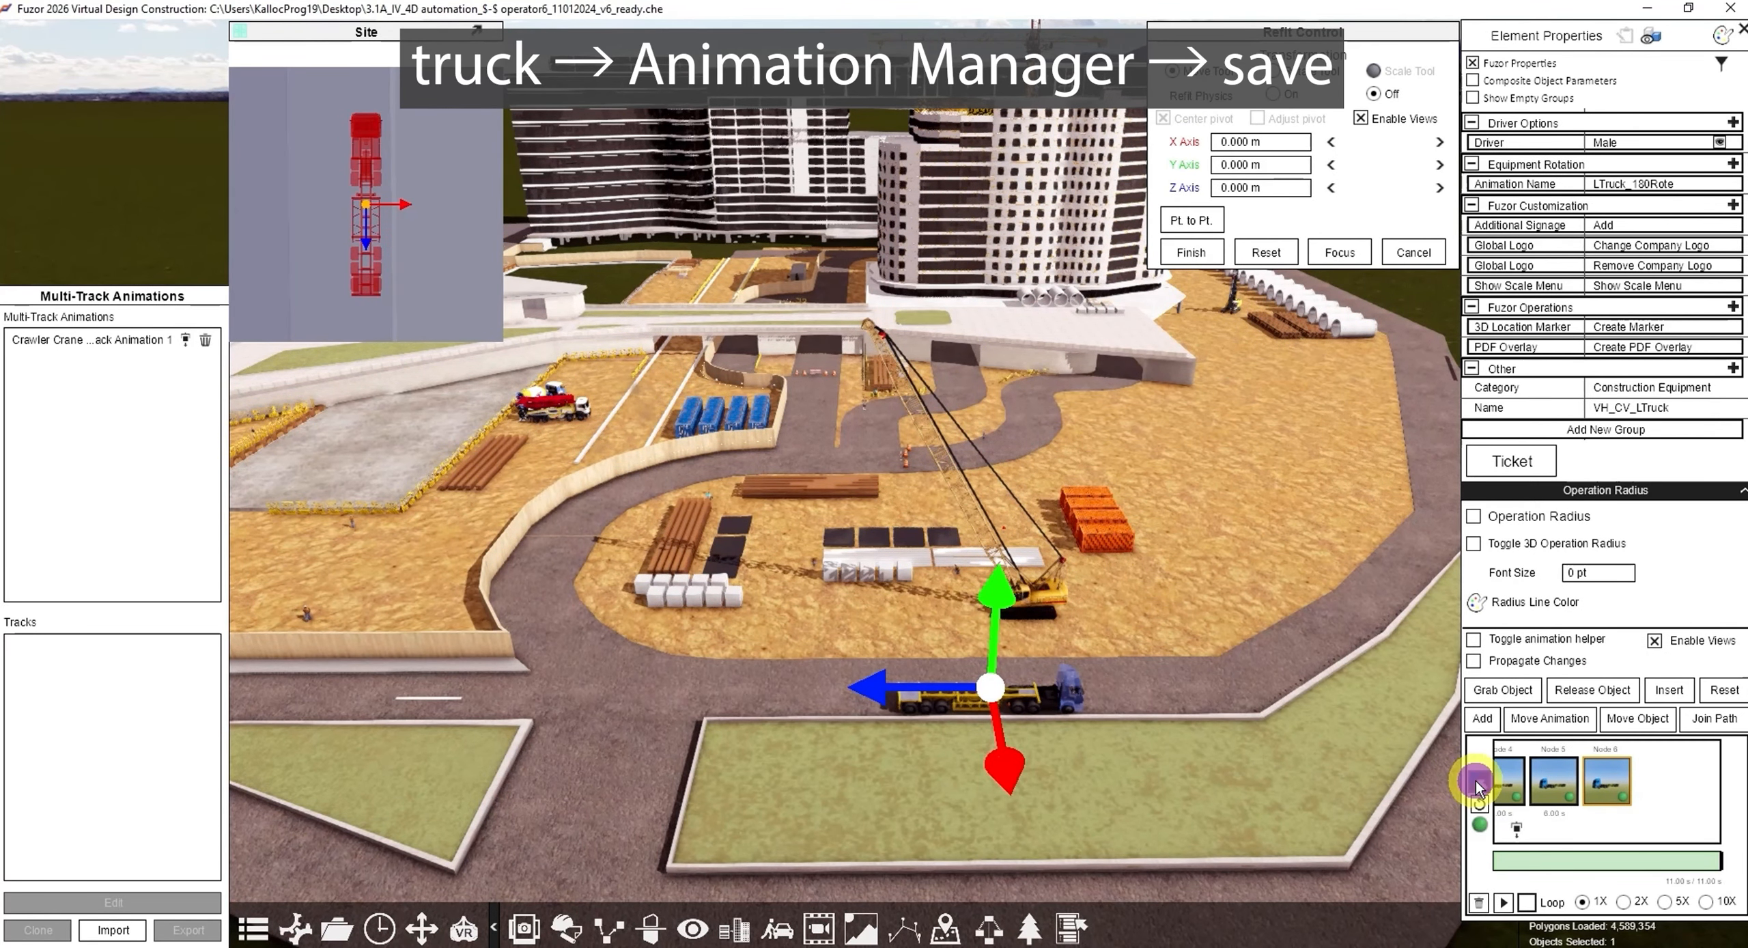
pyautogui.click(1306, 837)
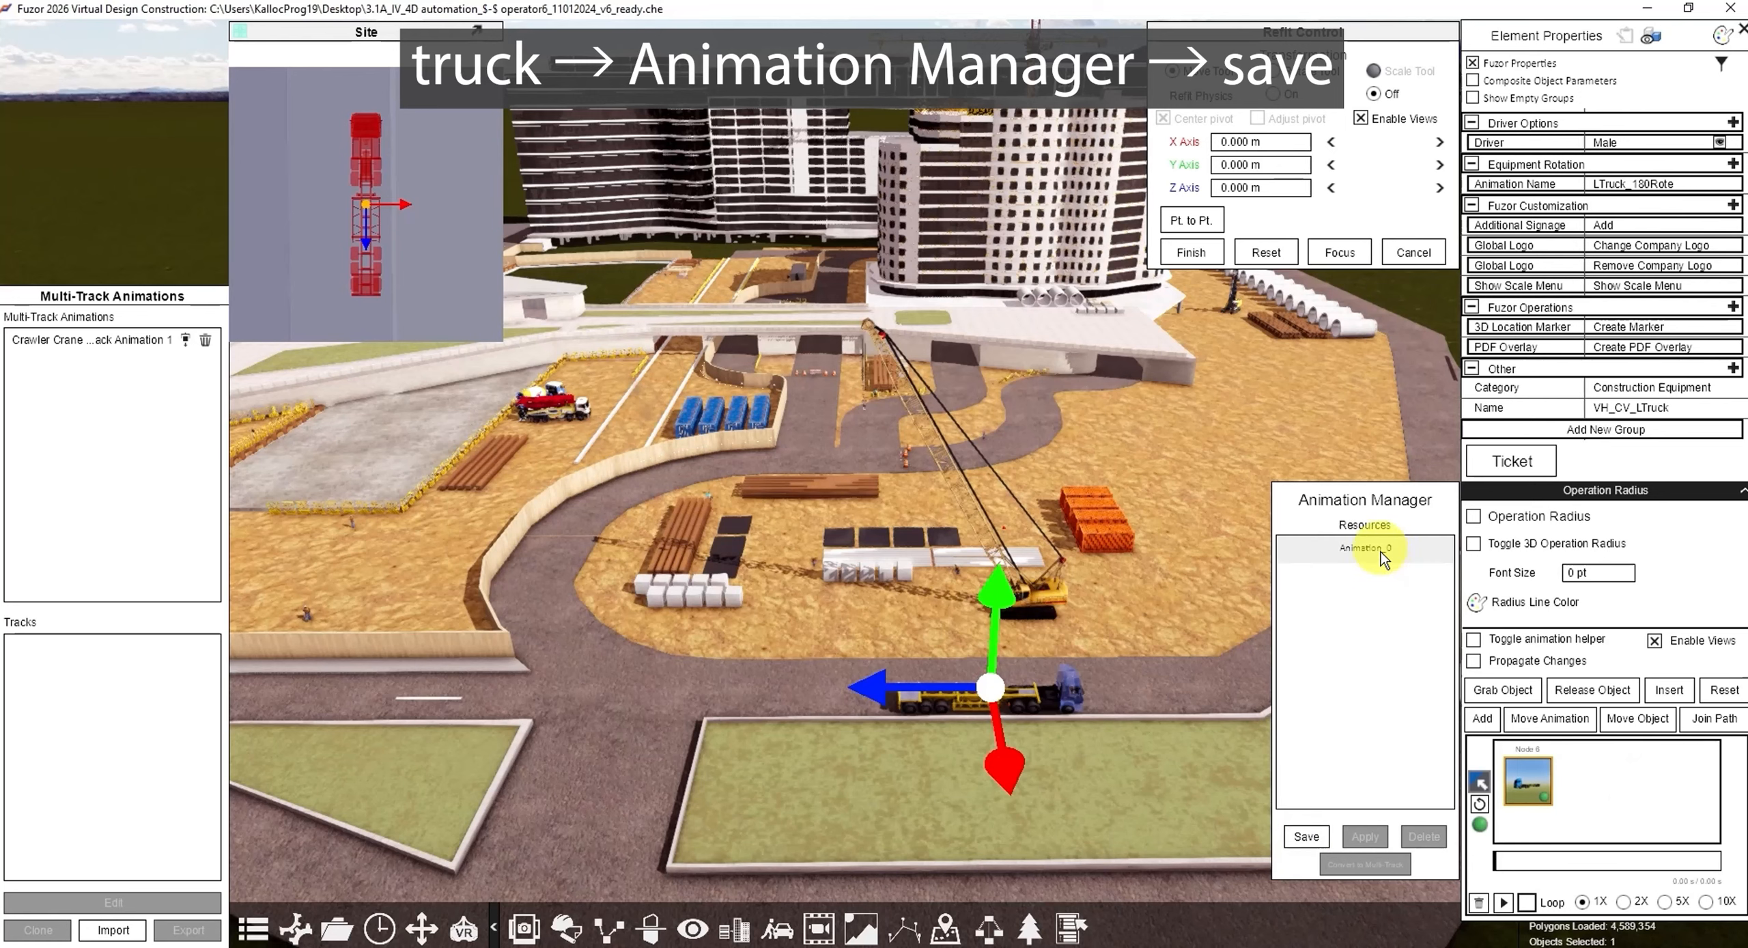
pyautogui.doubleClick(1376, 549)
pyautogui.write('M1')
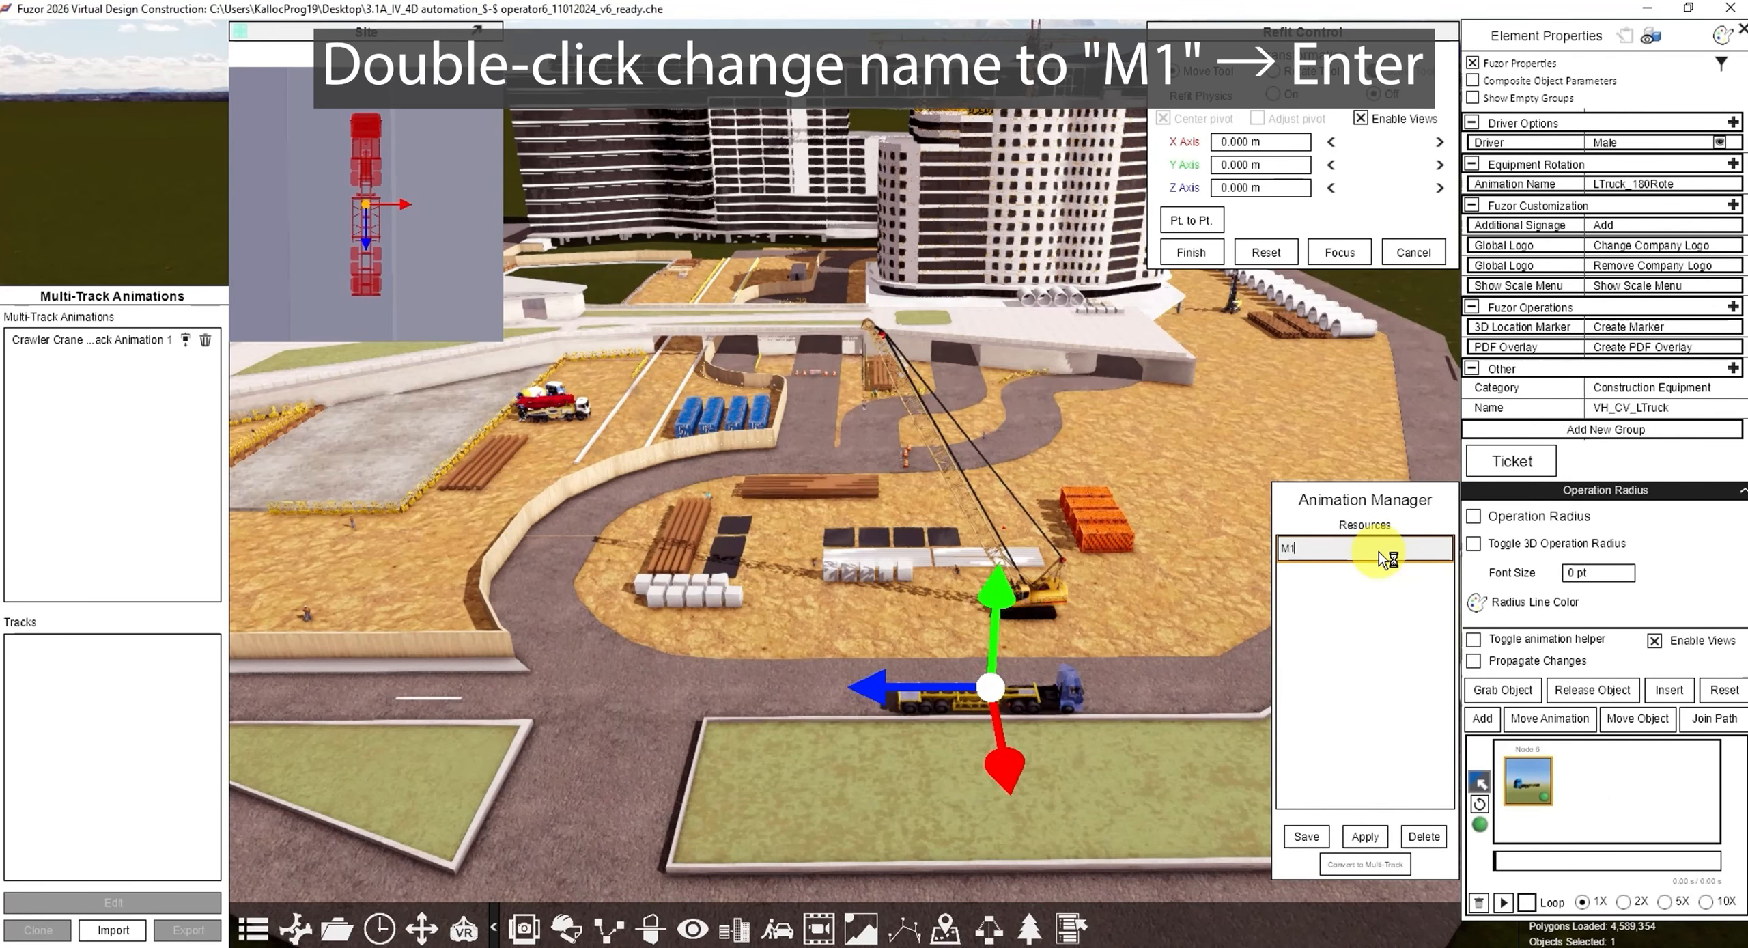
pyautogui.press('Return')
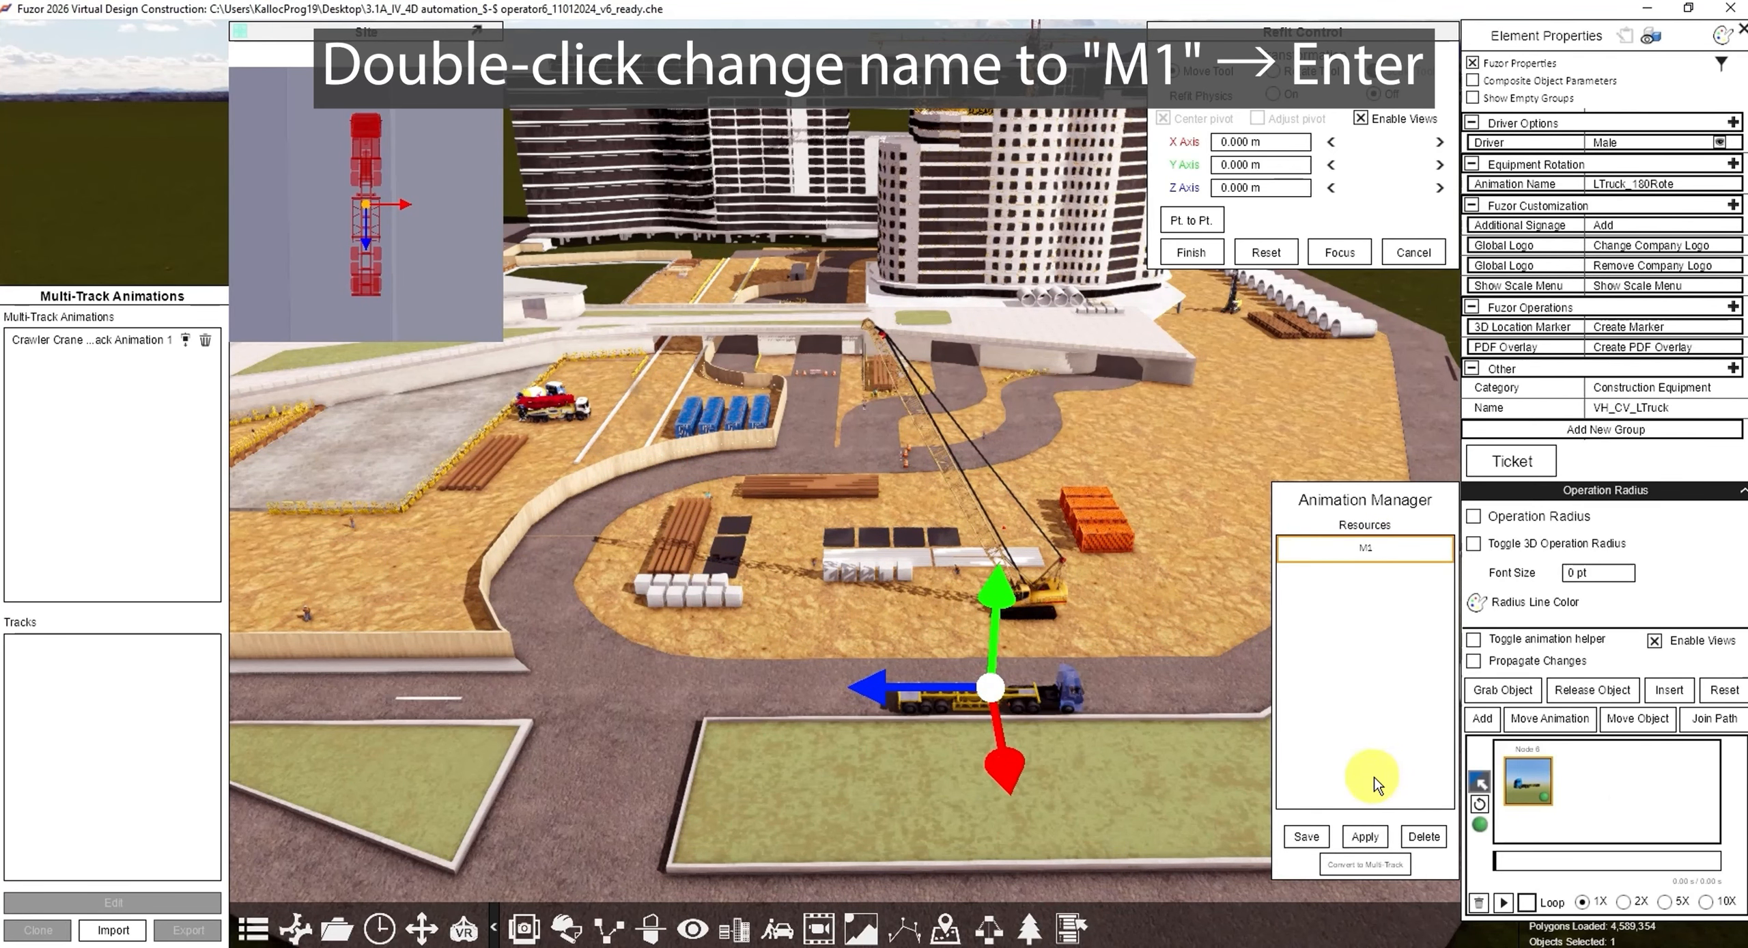
# Step: Convert the truck's M1 animation into a new multi-track animation and check the tracks of the crane and truck entries
pyautogui.click(1386, 866)
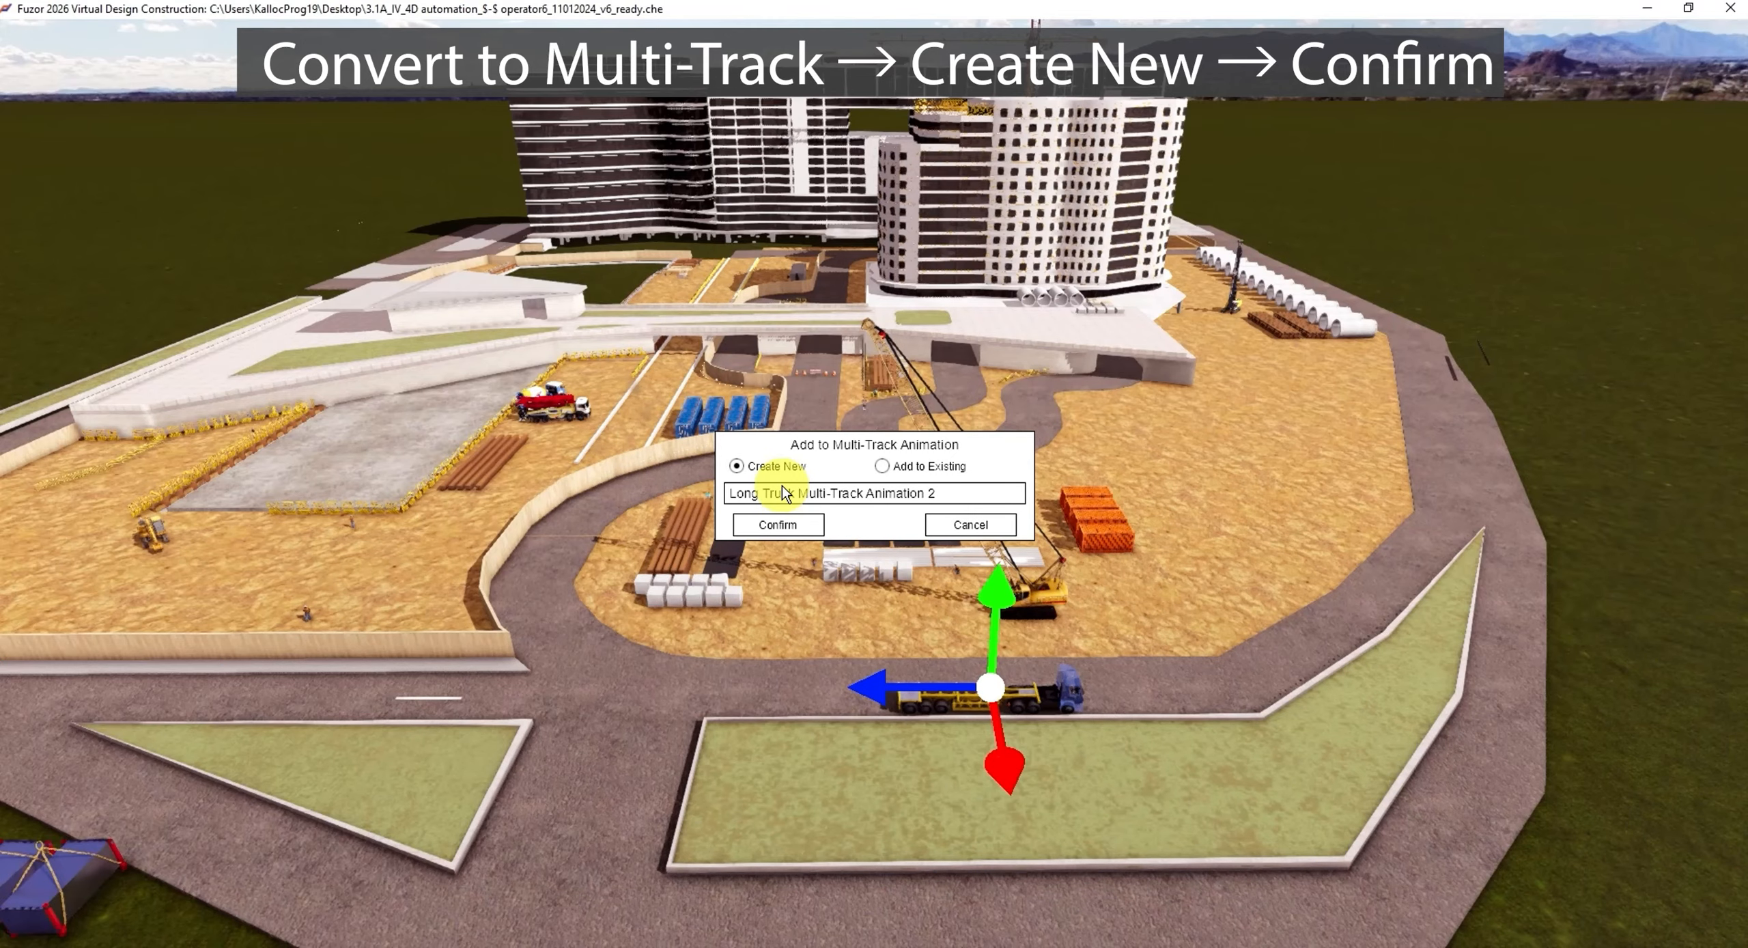
pyautogui.click(777, 527)
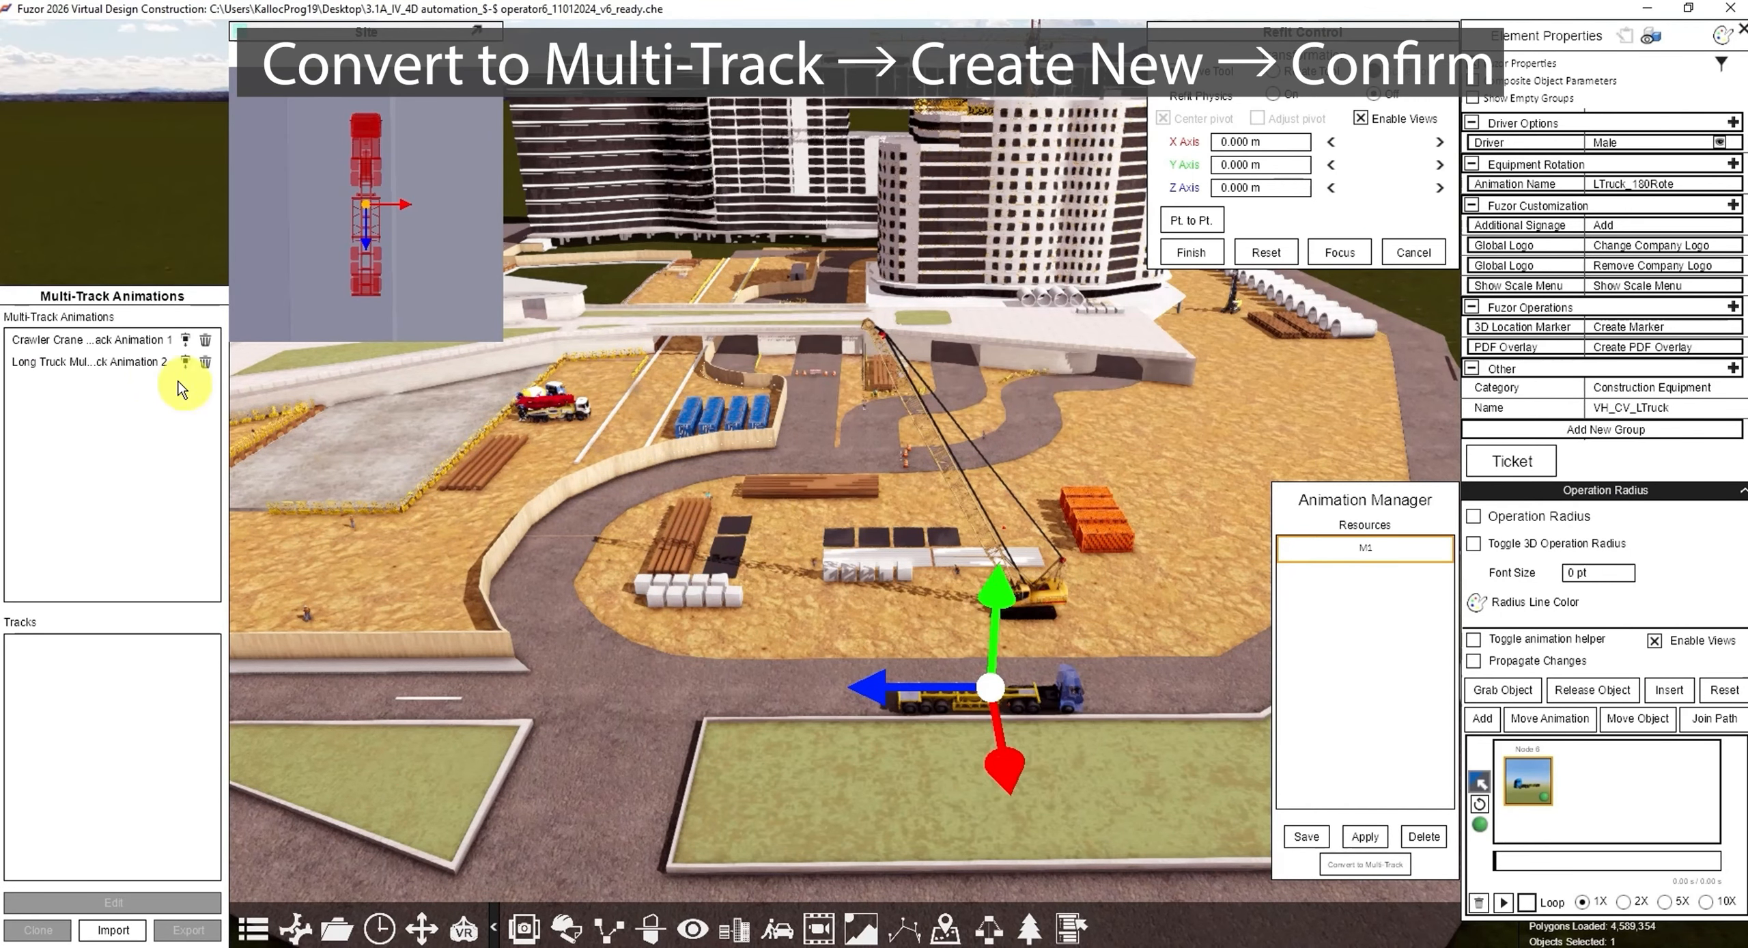
pyautogui.click(107, 343)
pyautogui.click(119, 363)
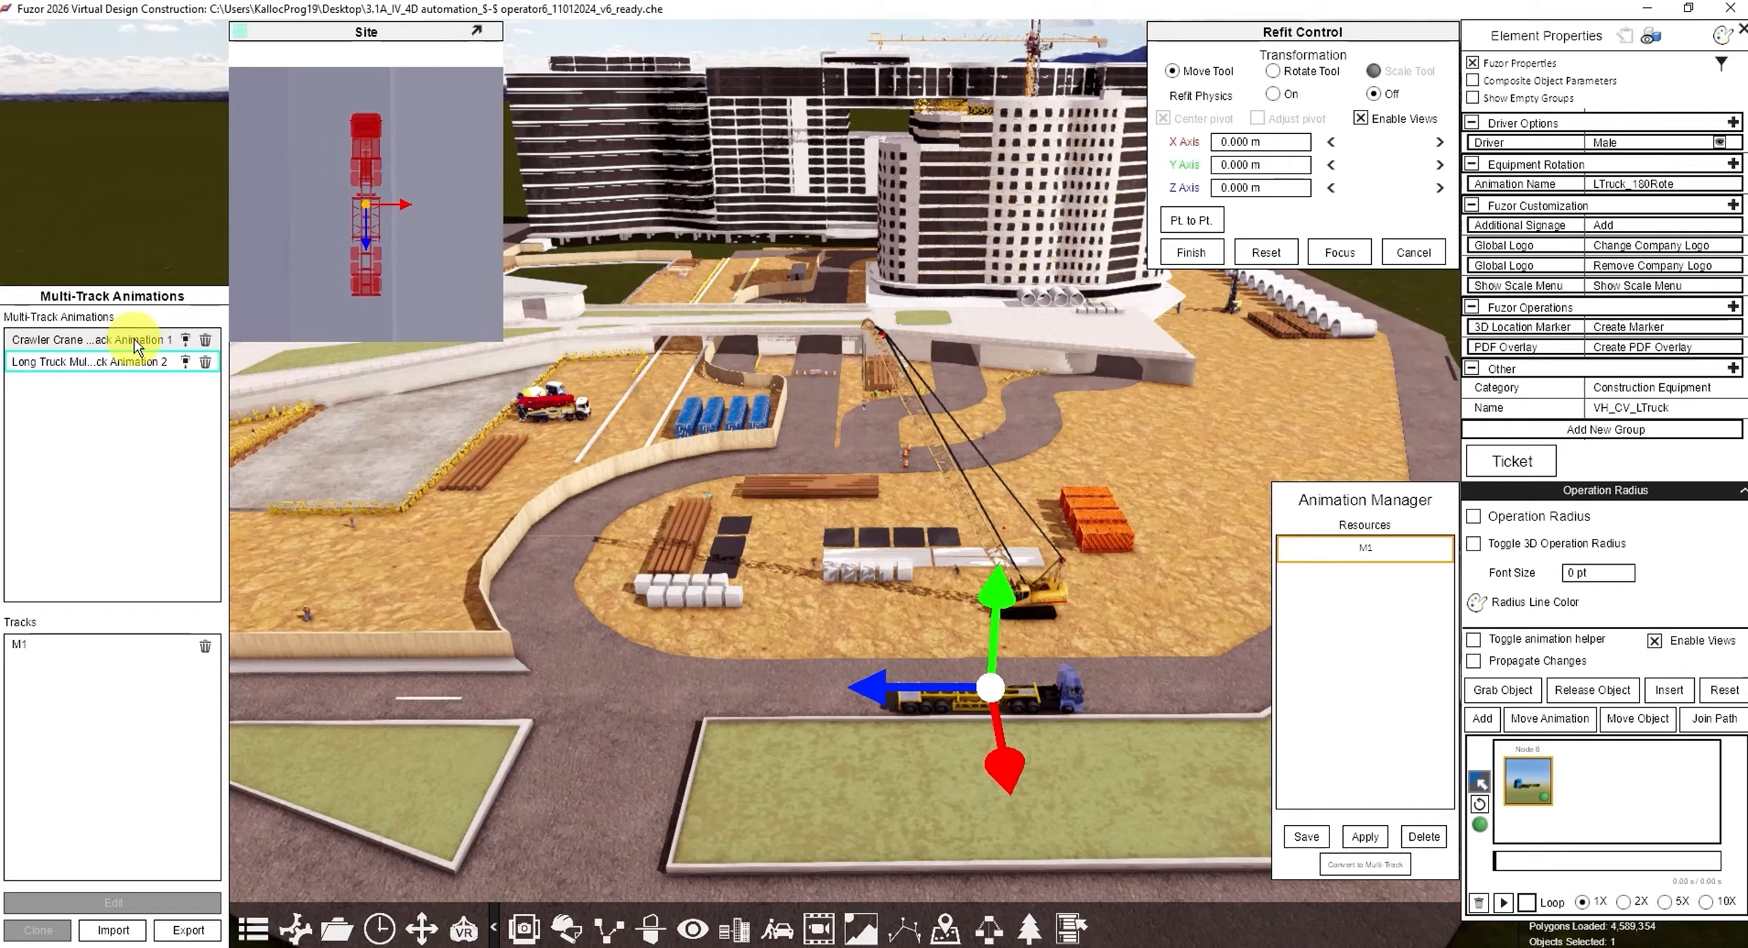
pyautogui.click(134, 338)
pyautogui.click(126, 362)
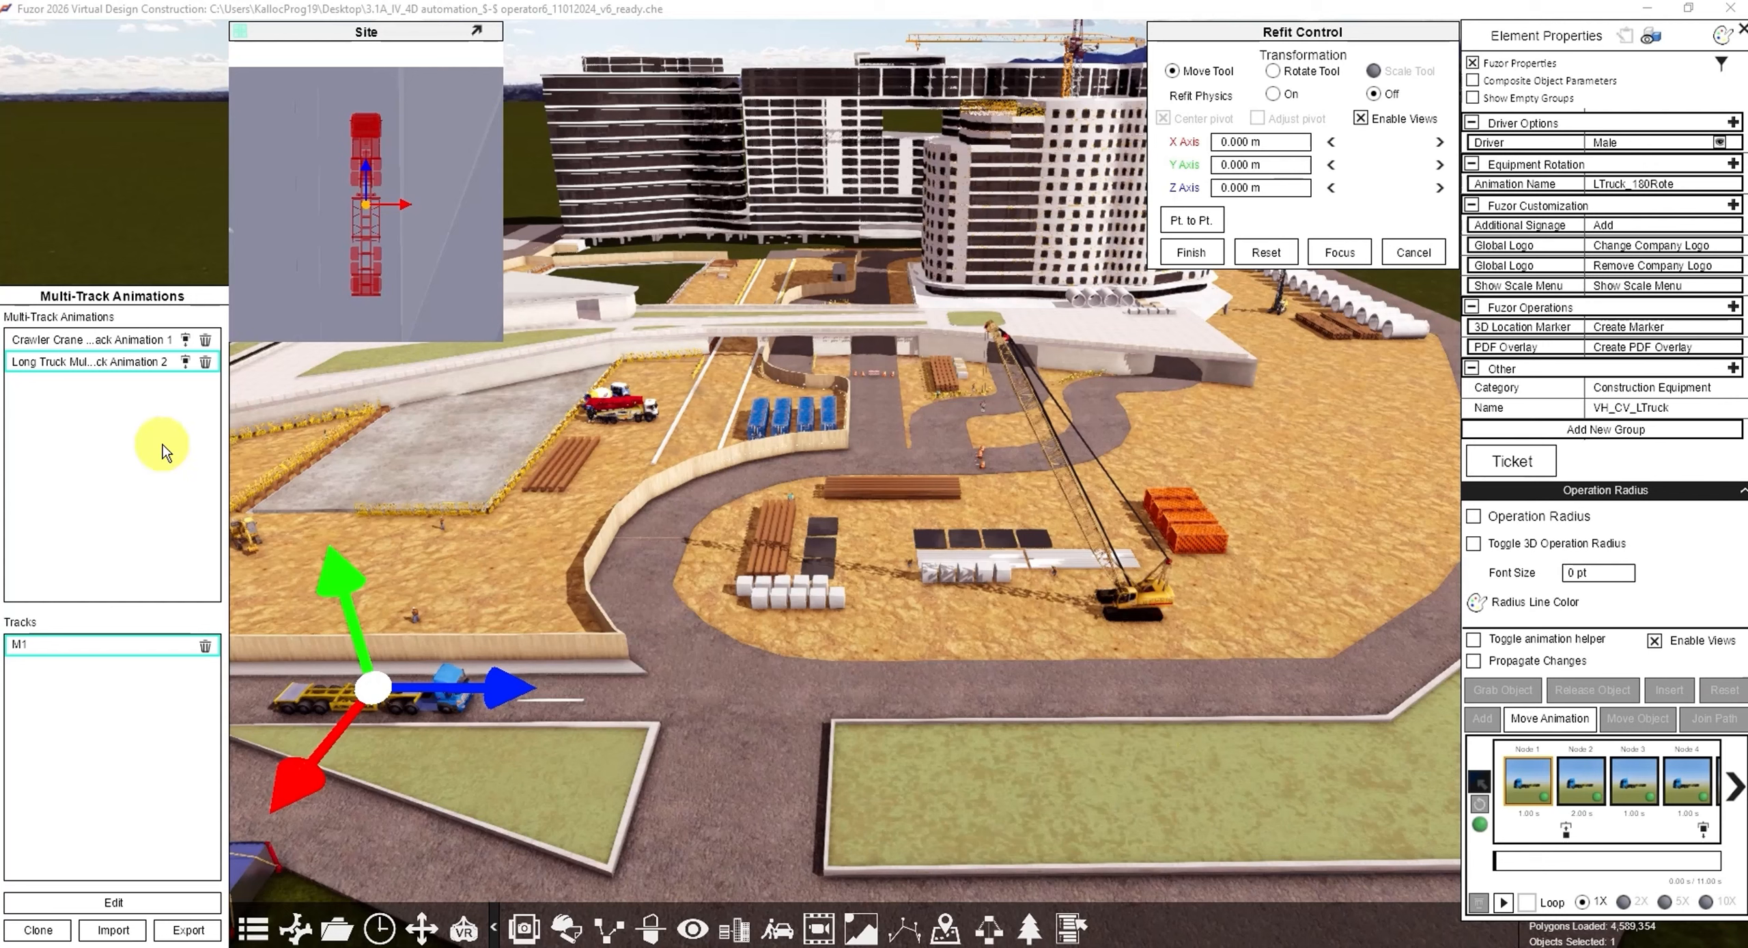
# Step: Clone track M1 of the Long Truck multi-track animation and rename the copy M2
pyautogui.click(127, 362)
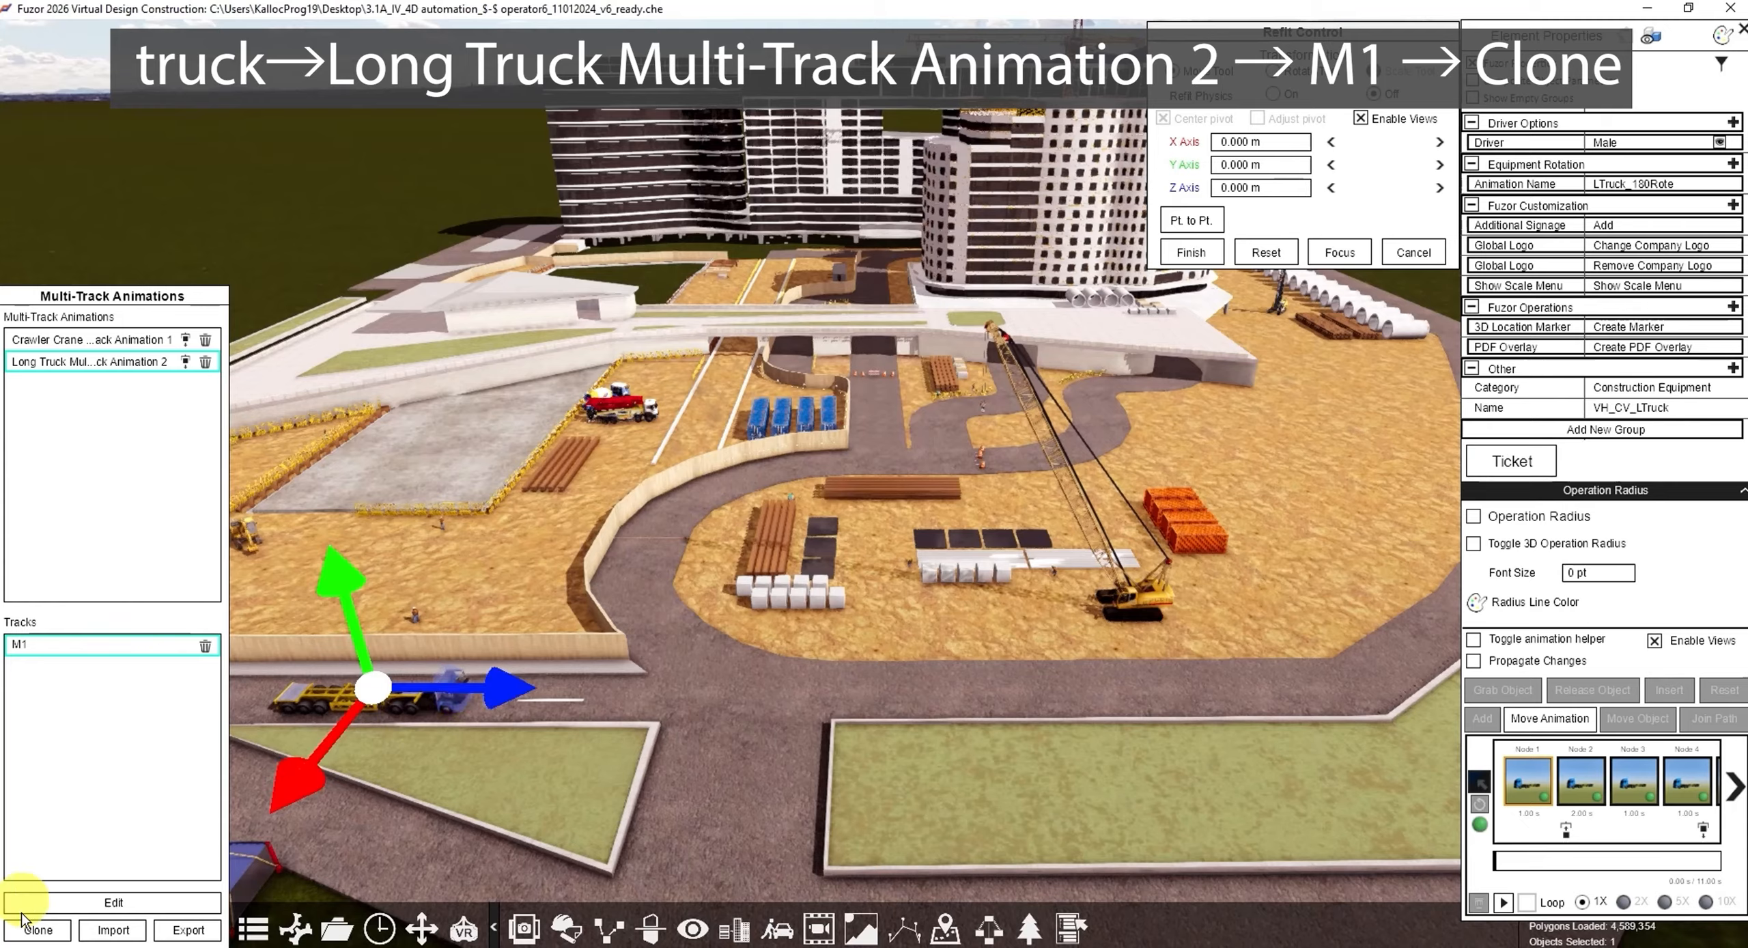
pyautogui.click(38, 929)
pyautogui.doubleClick(67, 666)
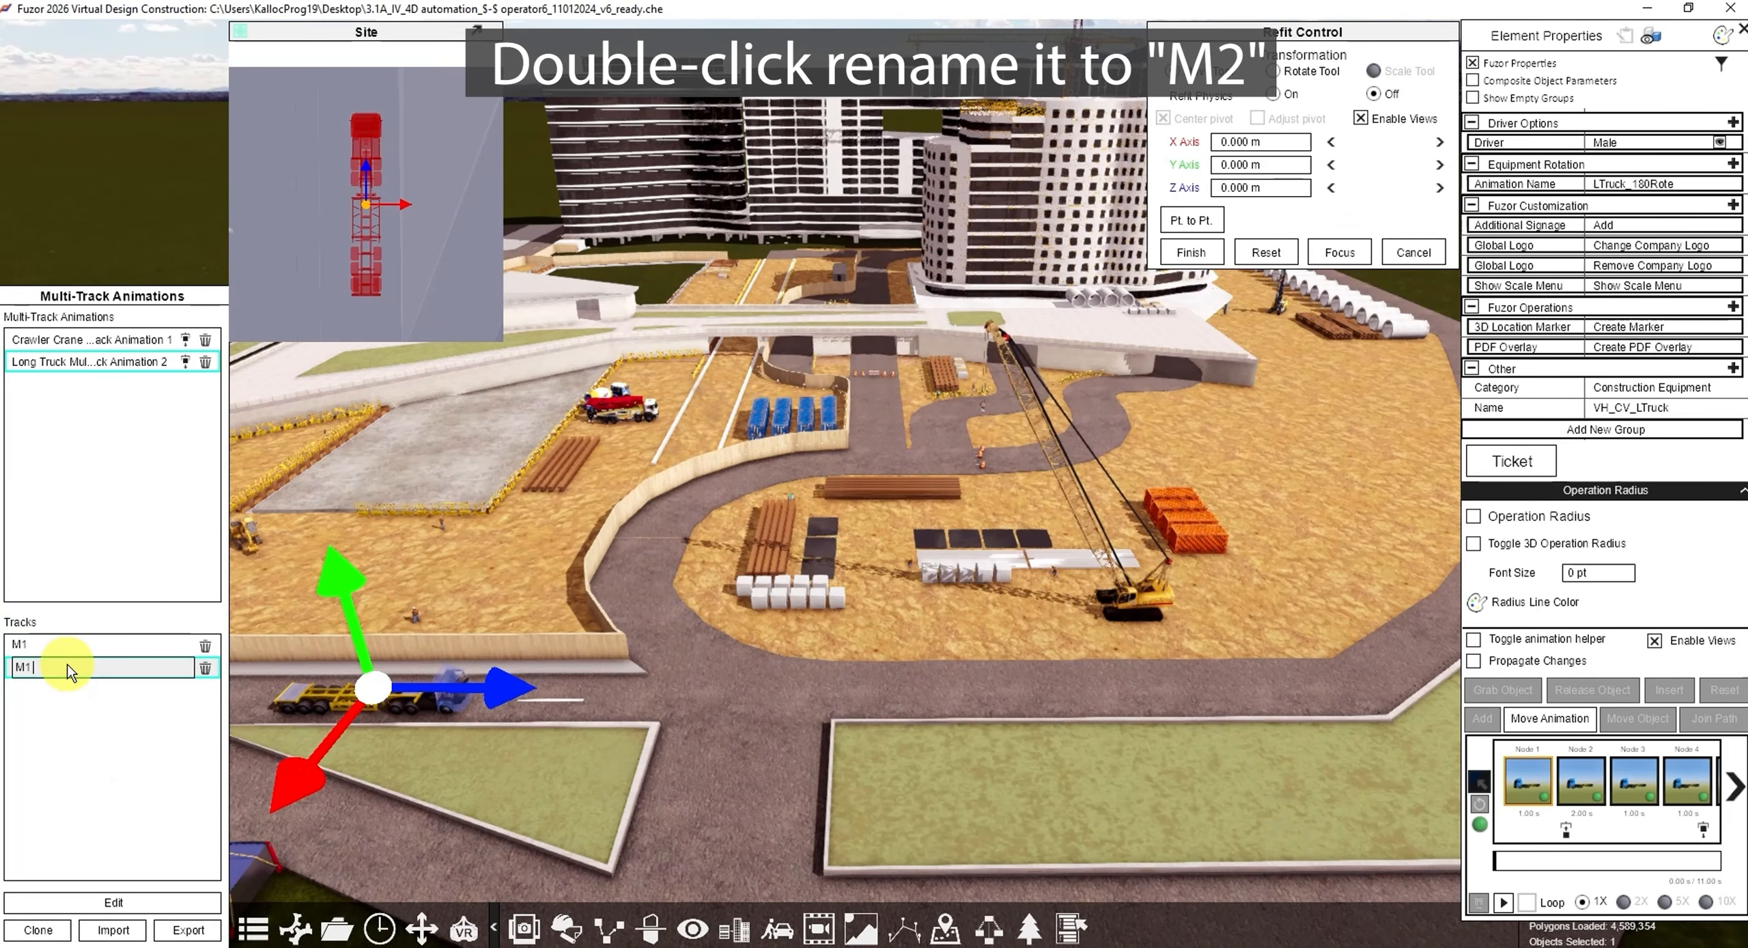
pyautogui.write('M2')
pyautogui.press('Return')
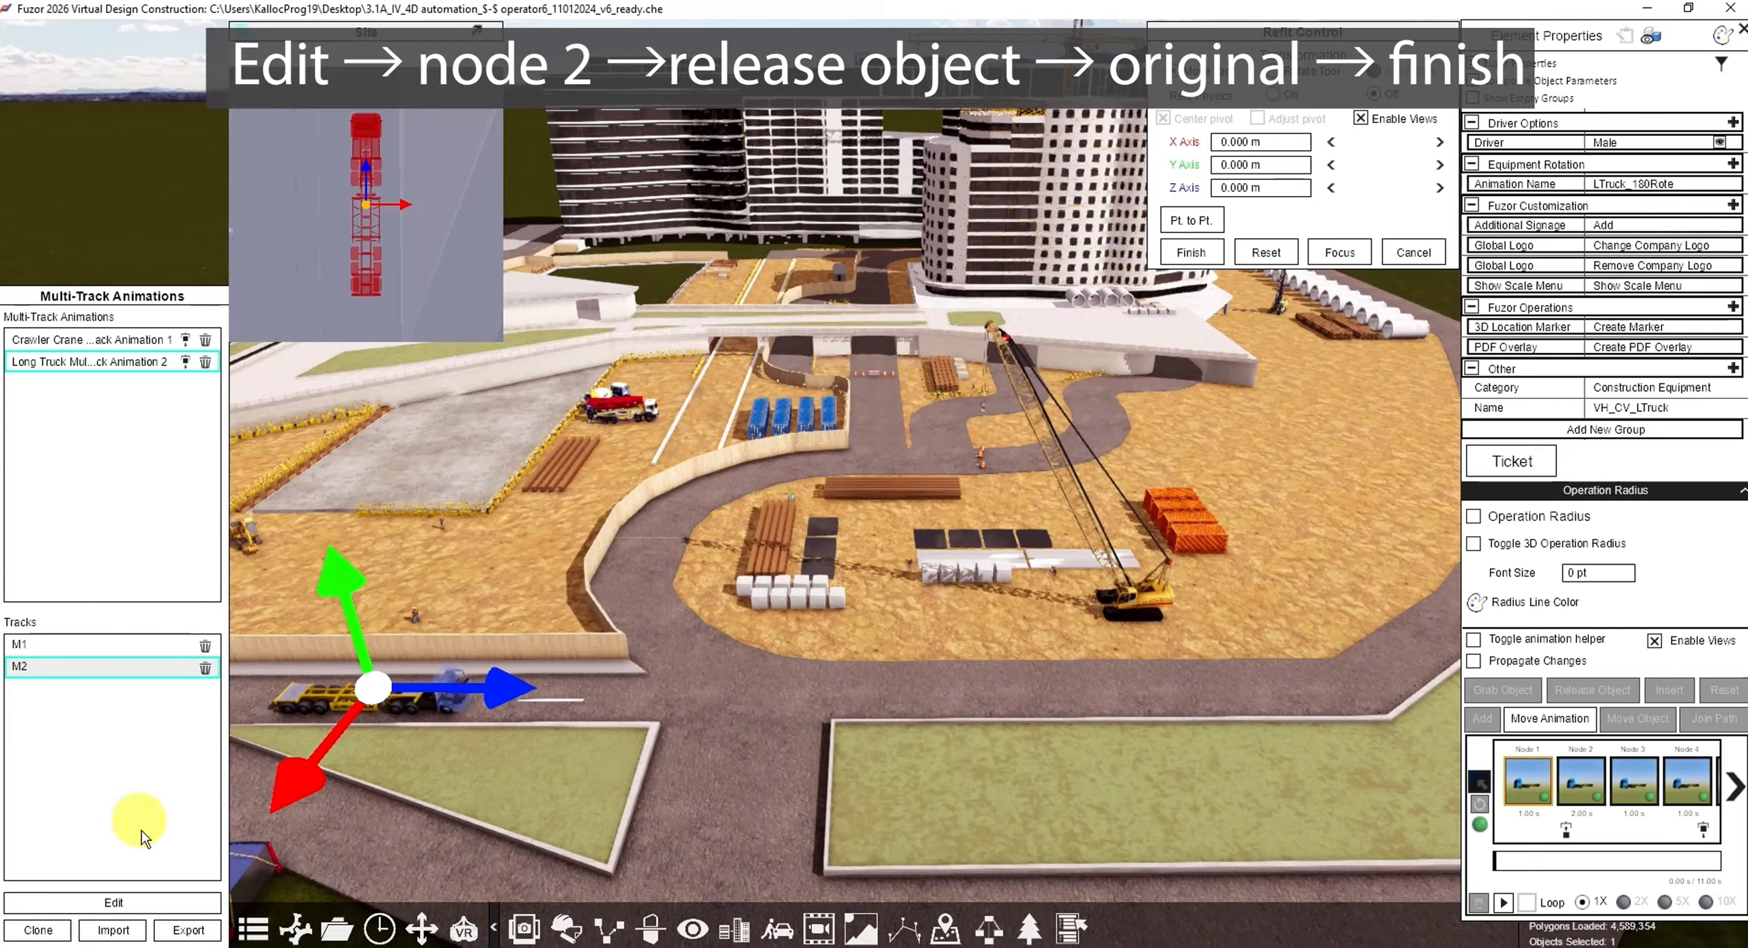
# Step: Edit the truck's M2 track so that Node 2 releases the first container at its original location
pyautogui.click(120, 901)
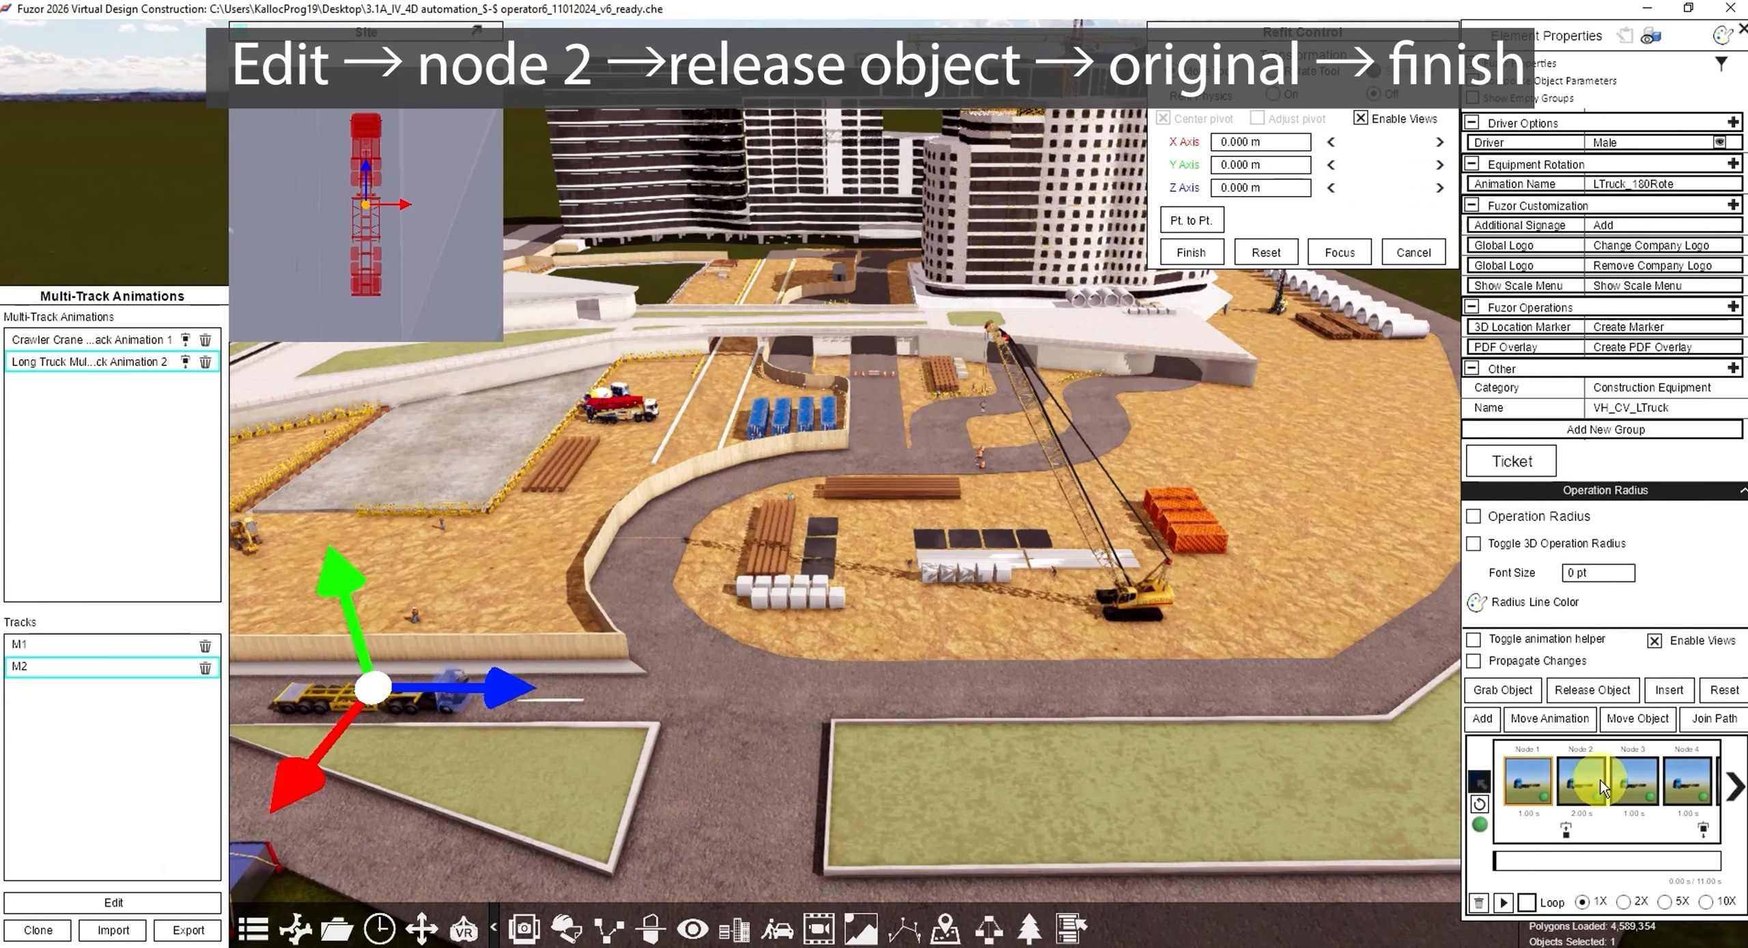
pyautogui.click(1583, 782)
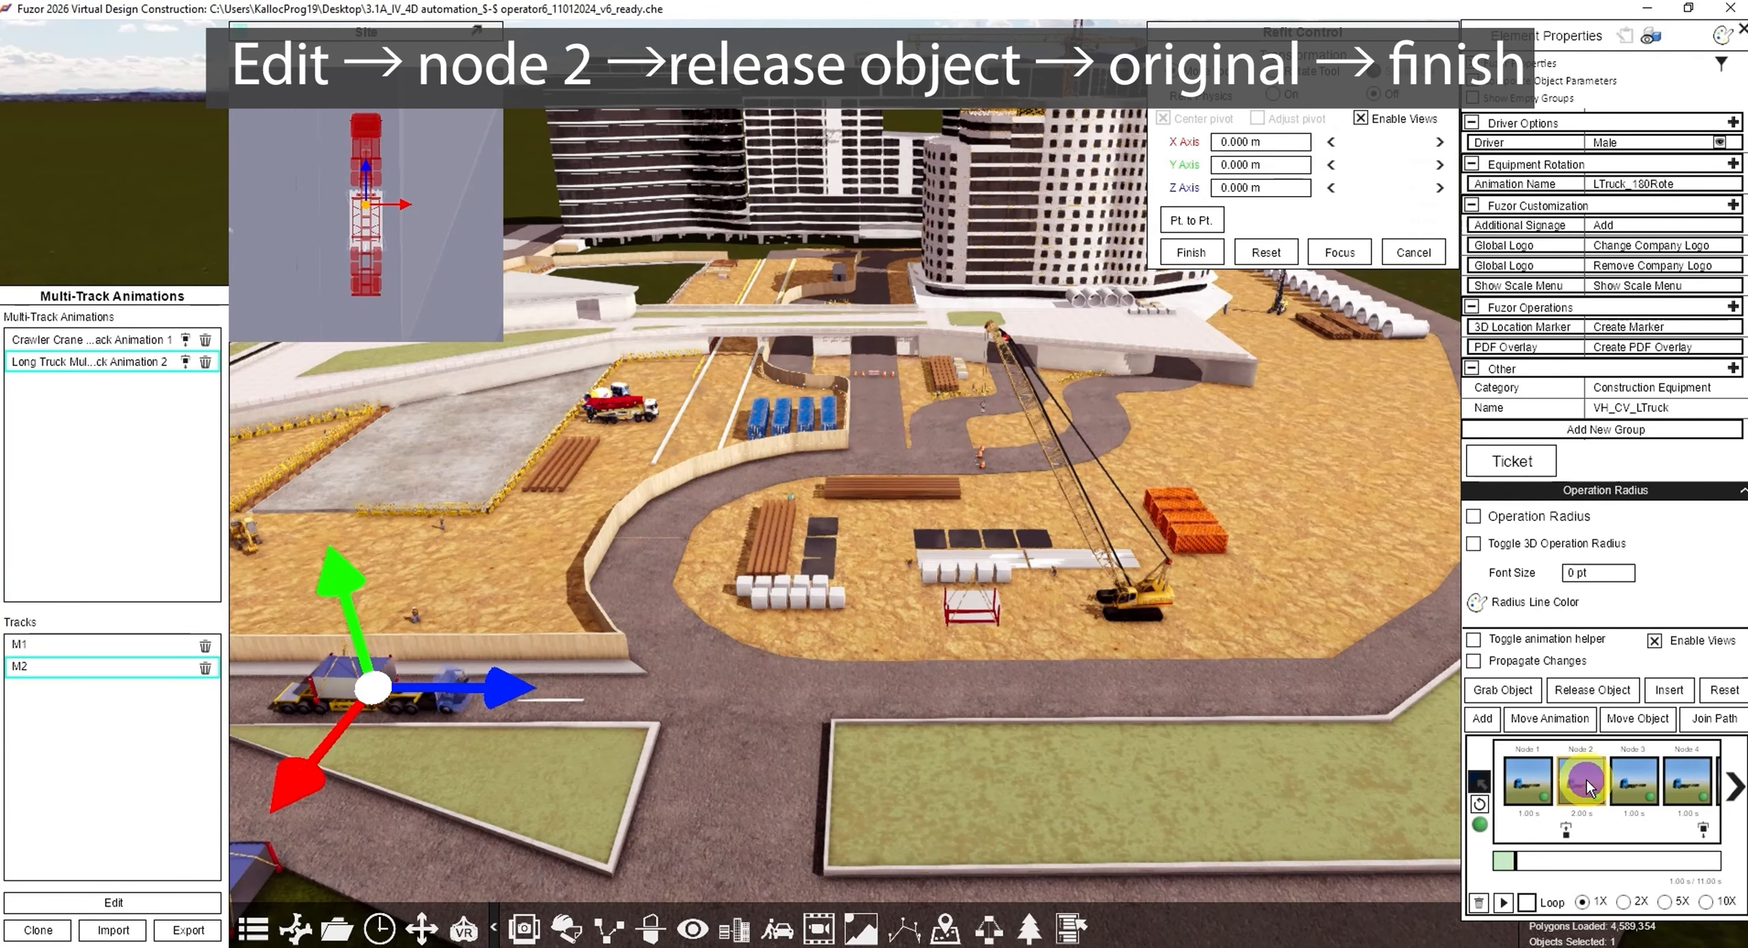
pyautogui.click(1601, 691)
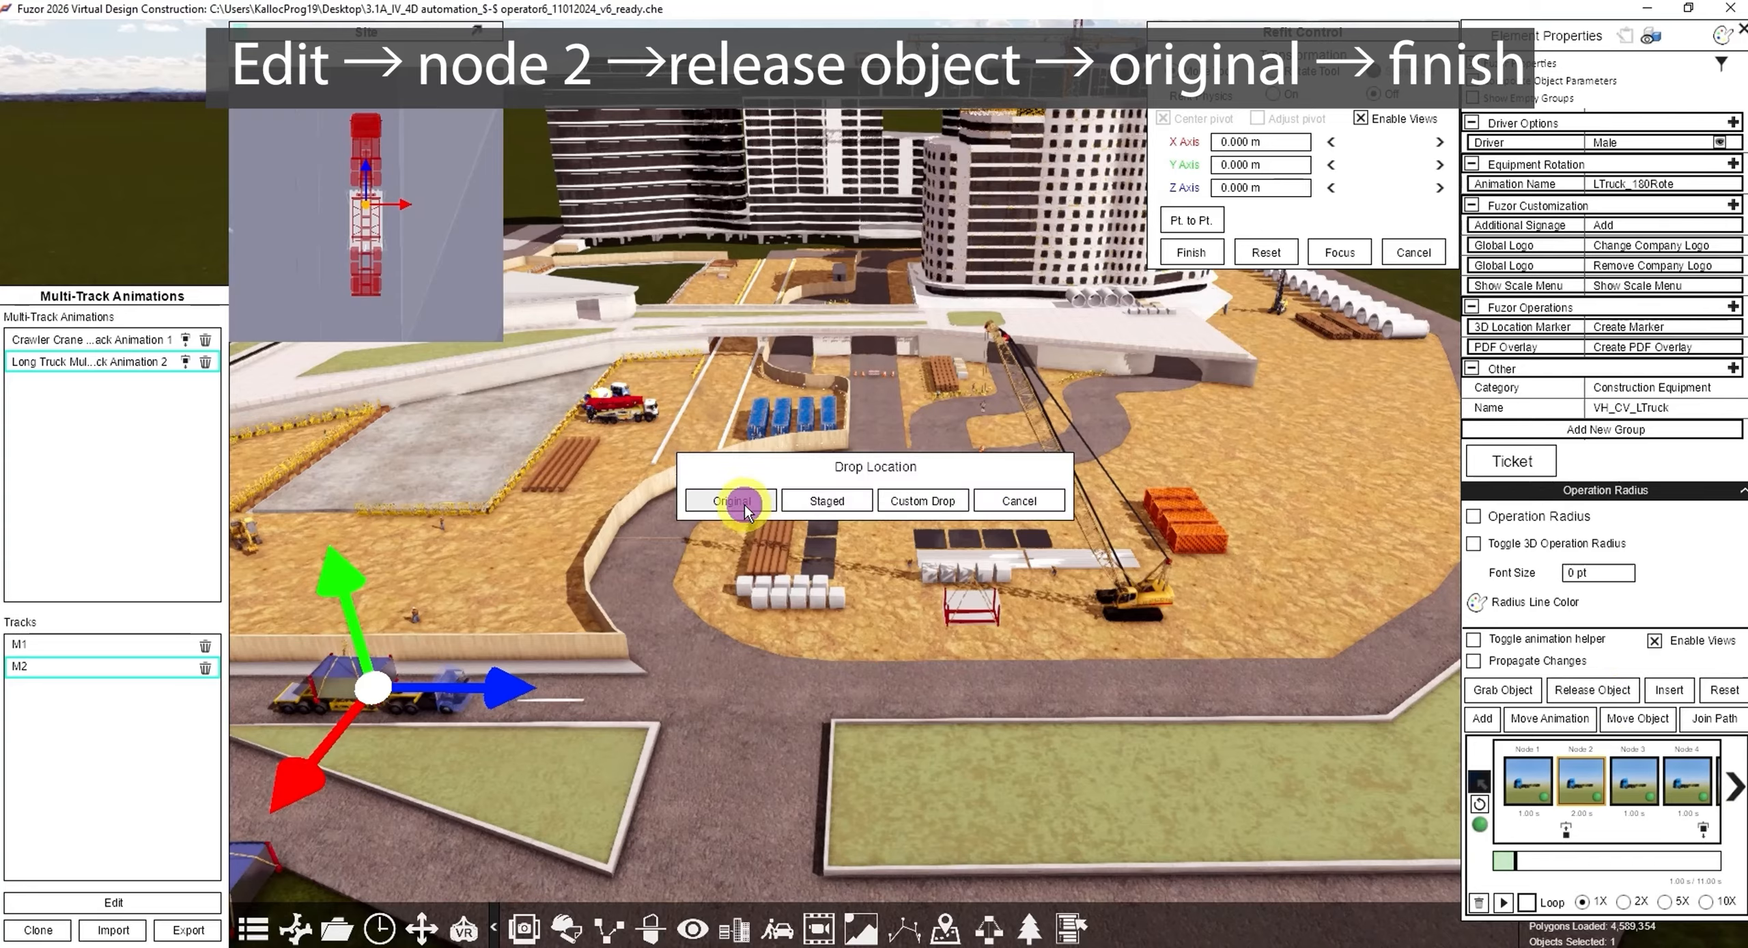
pyautogui.click(732, 500)
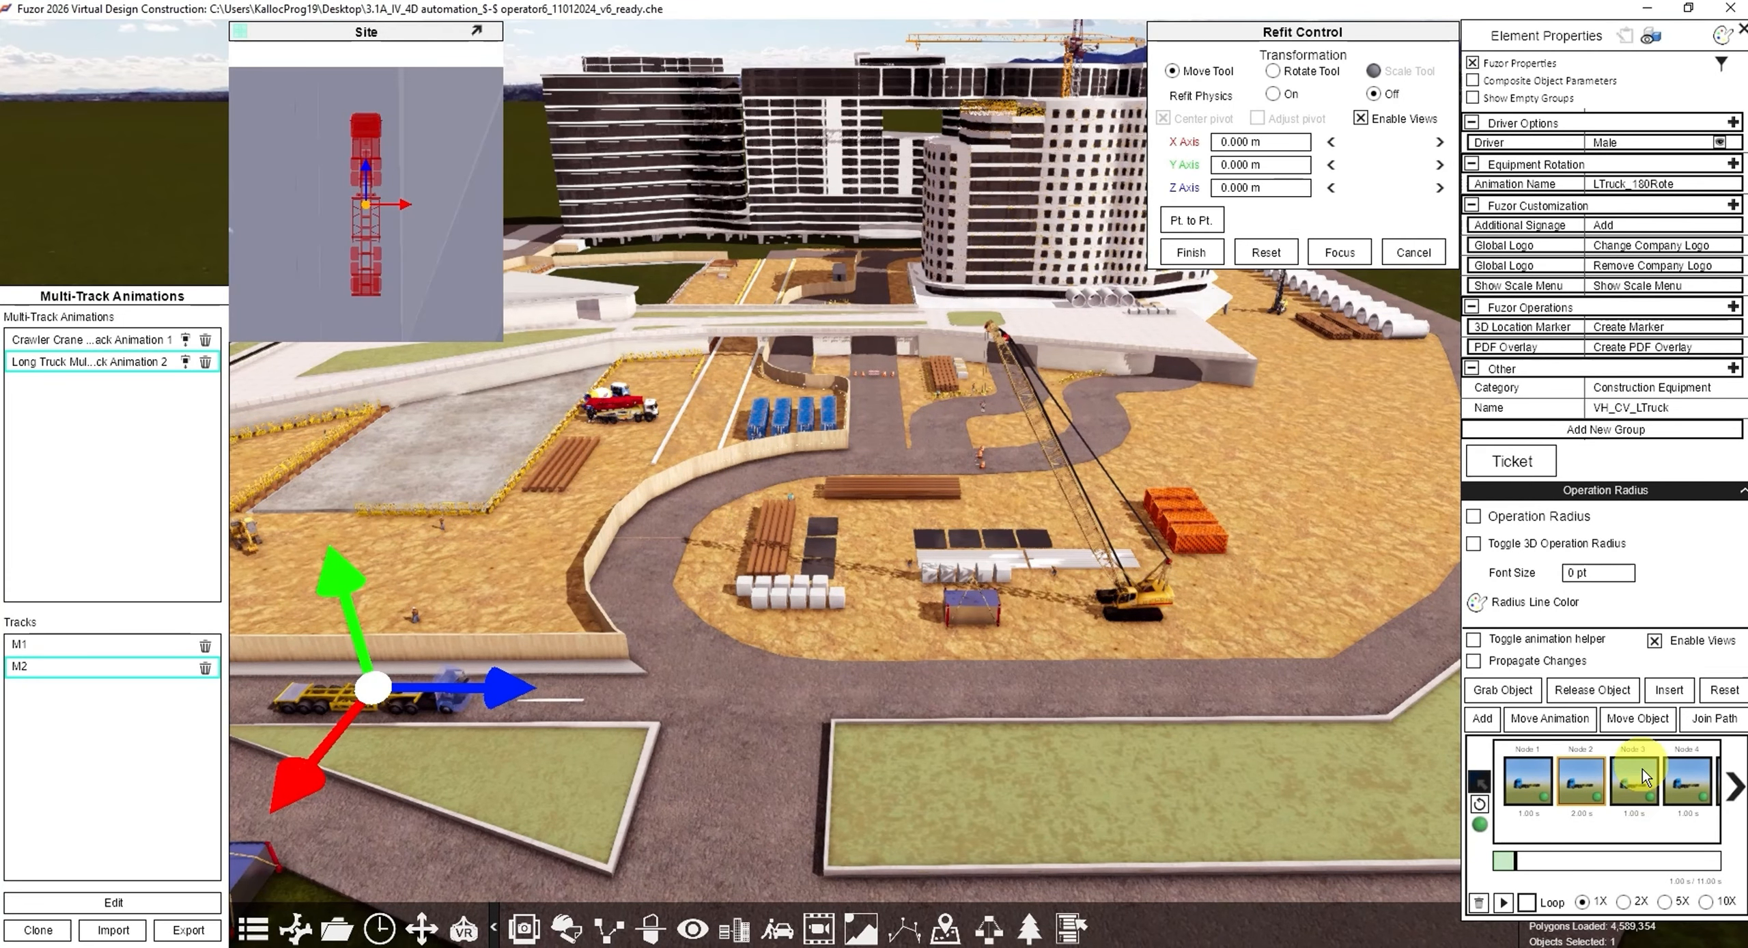
# Step: Make the truck grab the second container at Node 2 and align that container on the trailer
pyautogui.click(1502, 690)
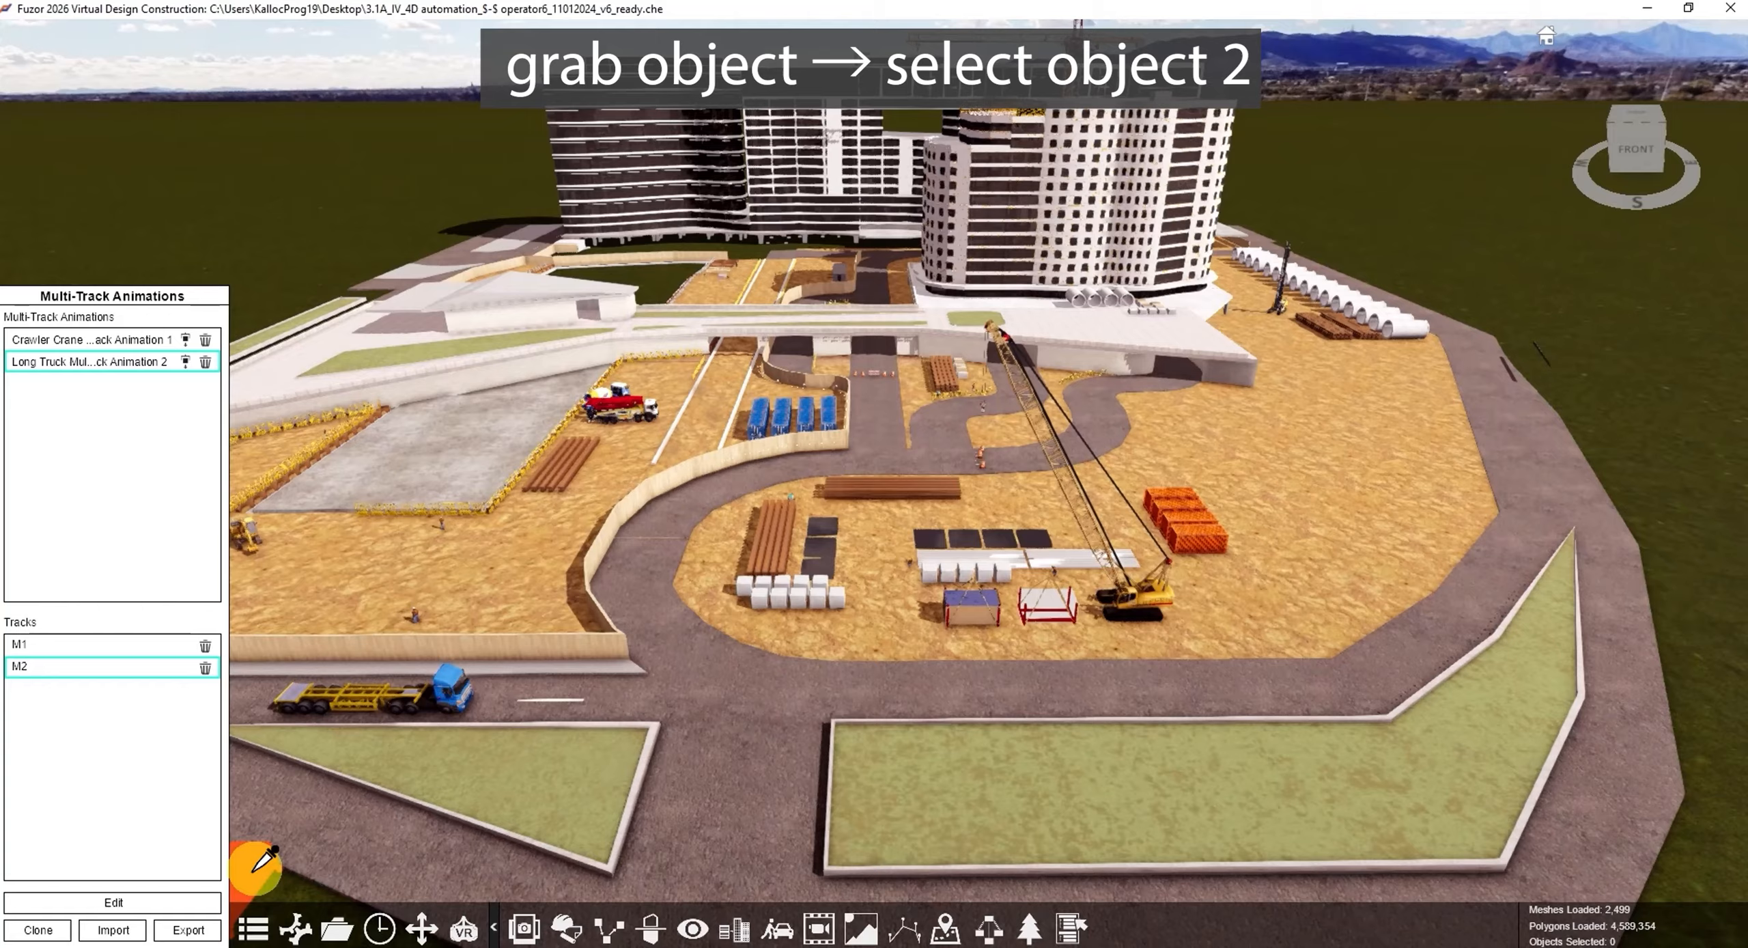
pyautogui.click(447, 691)
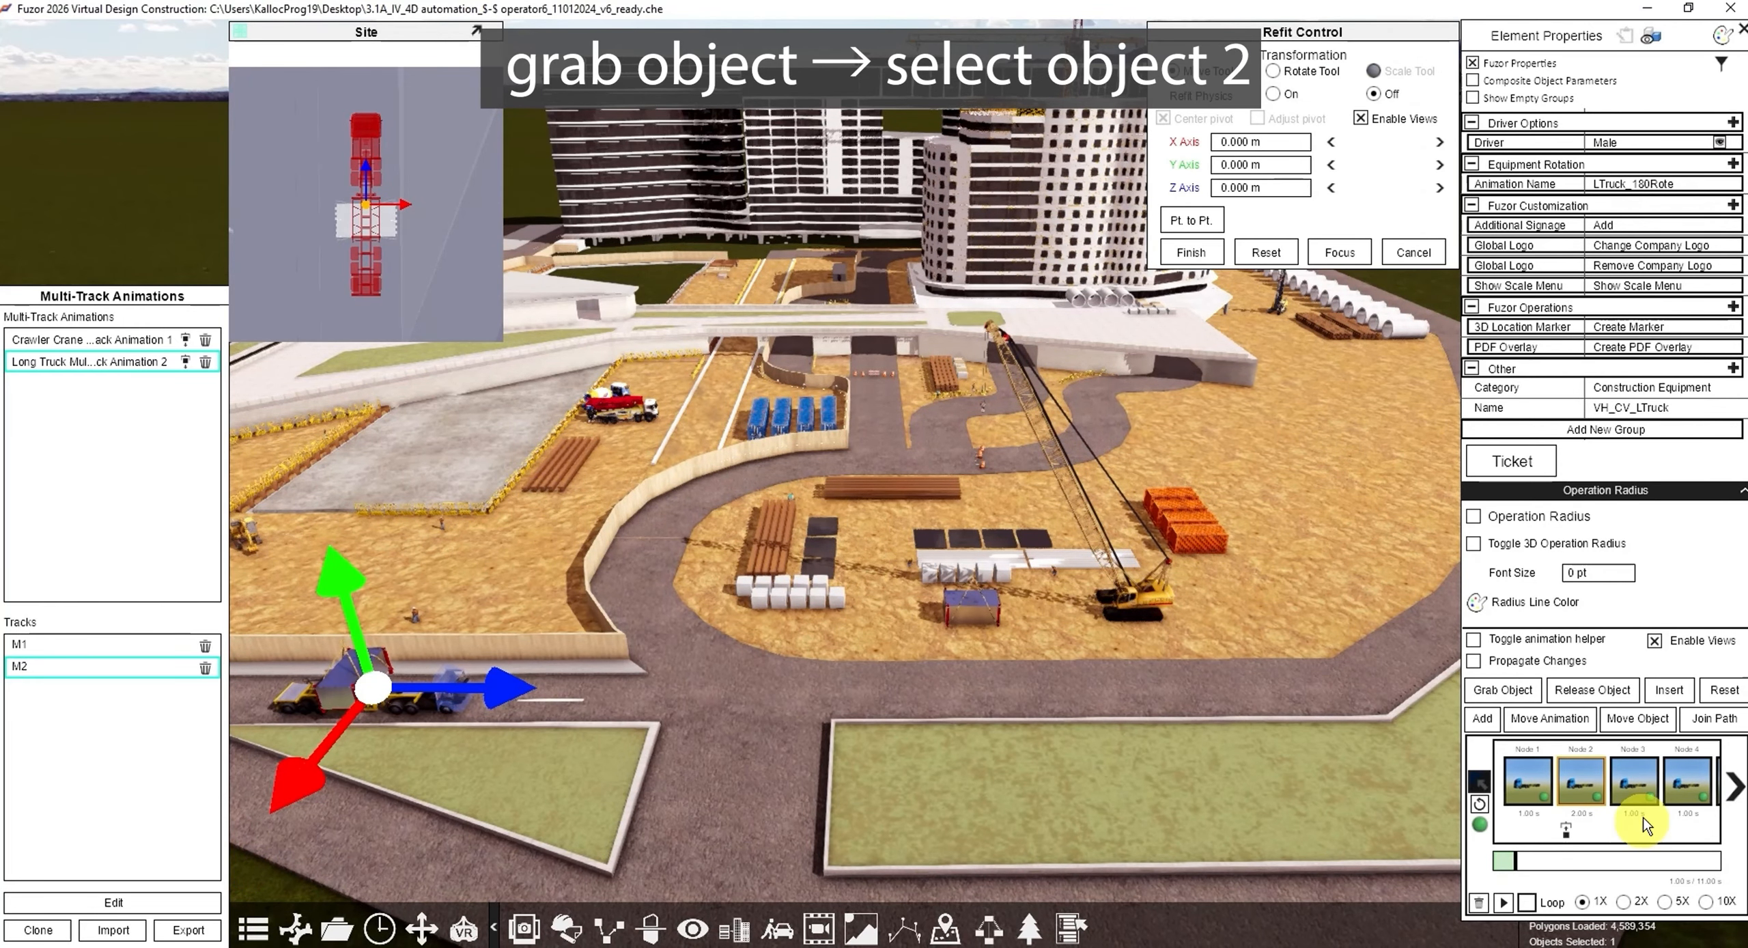
pyautogui.click(1637, 718)
pyautogui.moveTo(390, 210); pyautogui.dragTo(342, 219)
pyautogui.click(1191, 252)
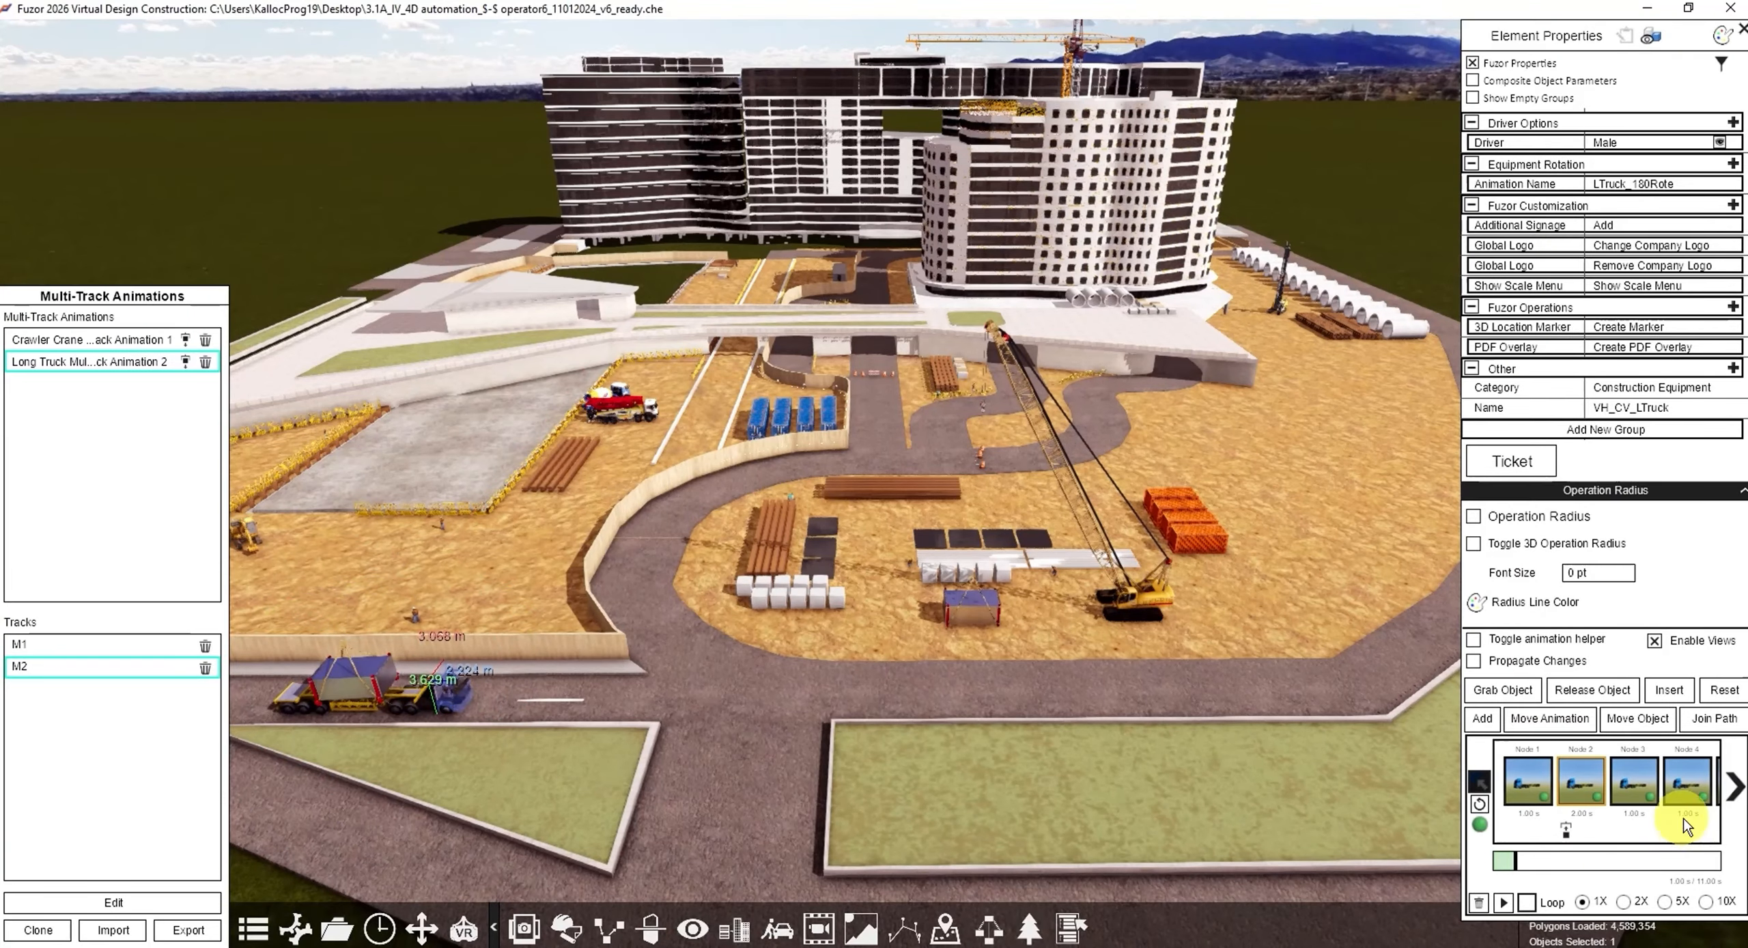
# Step: Release the second container at the truck's Node 4 with a custom drop at its current place on the trailer
pyautogui.click(1669, 804)
pyautogui.click(1666, 783)
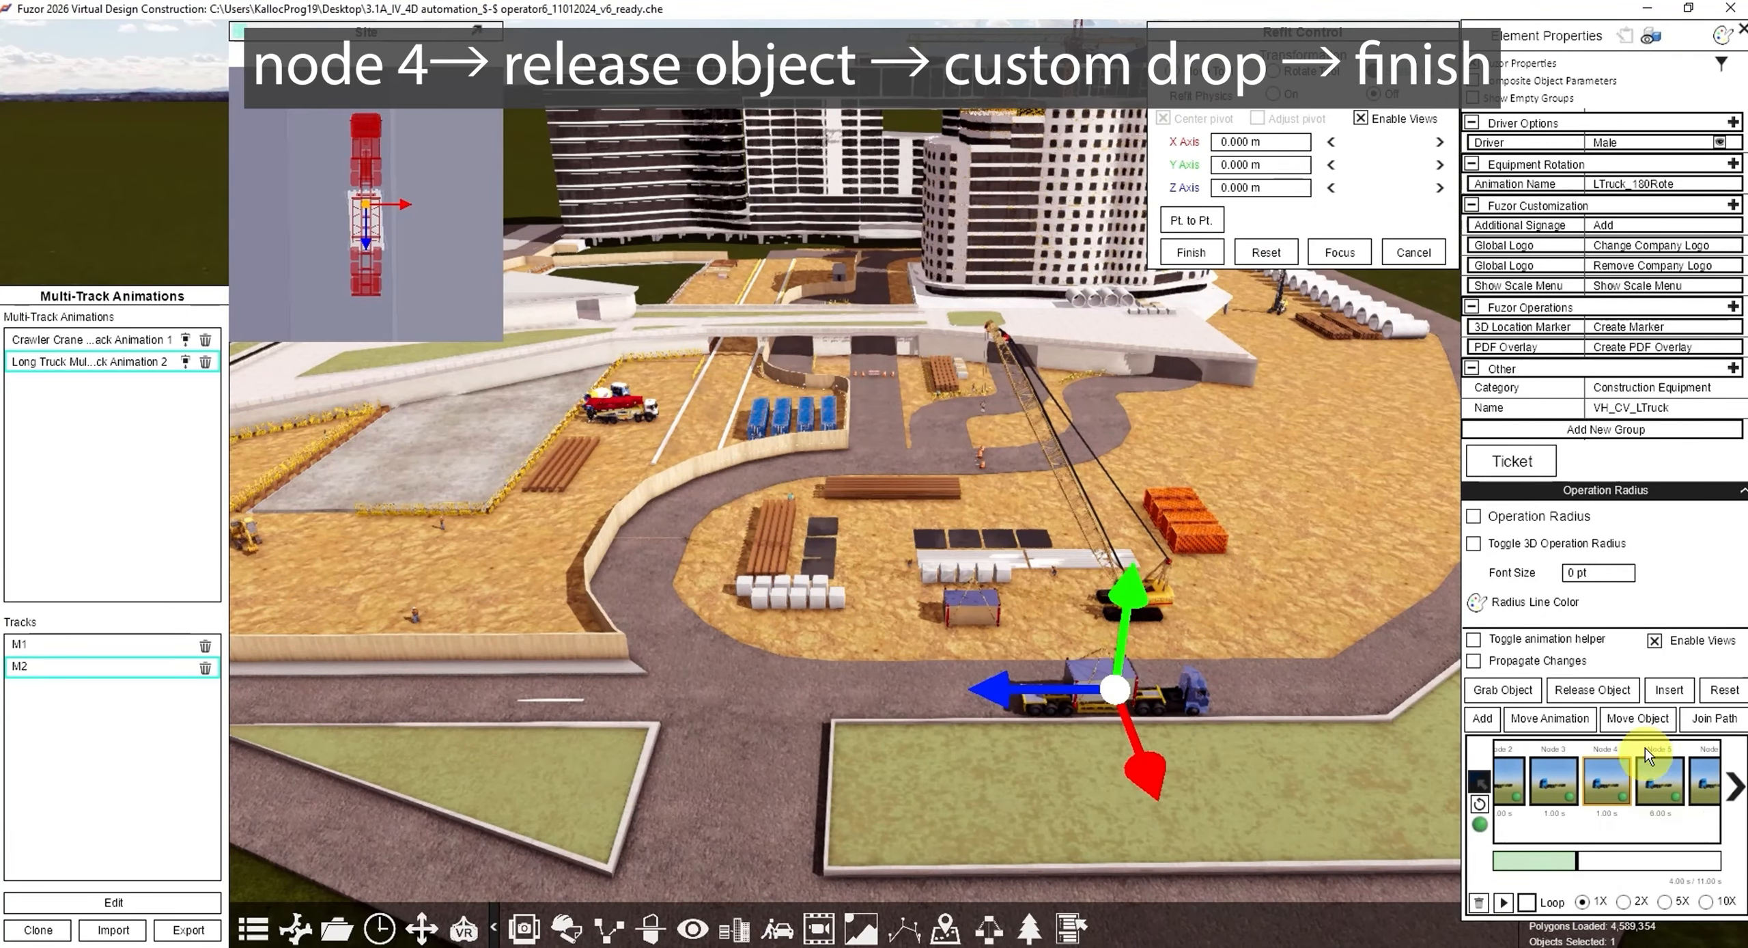
pyautogui.click(1592, 689)
pyautogui.click(941, 505)
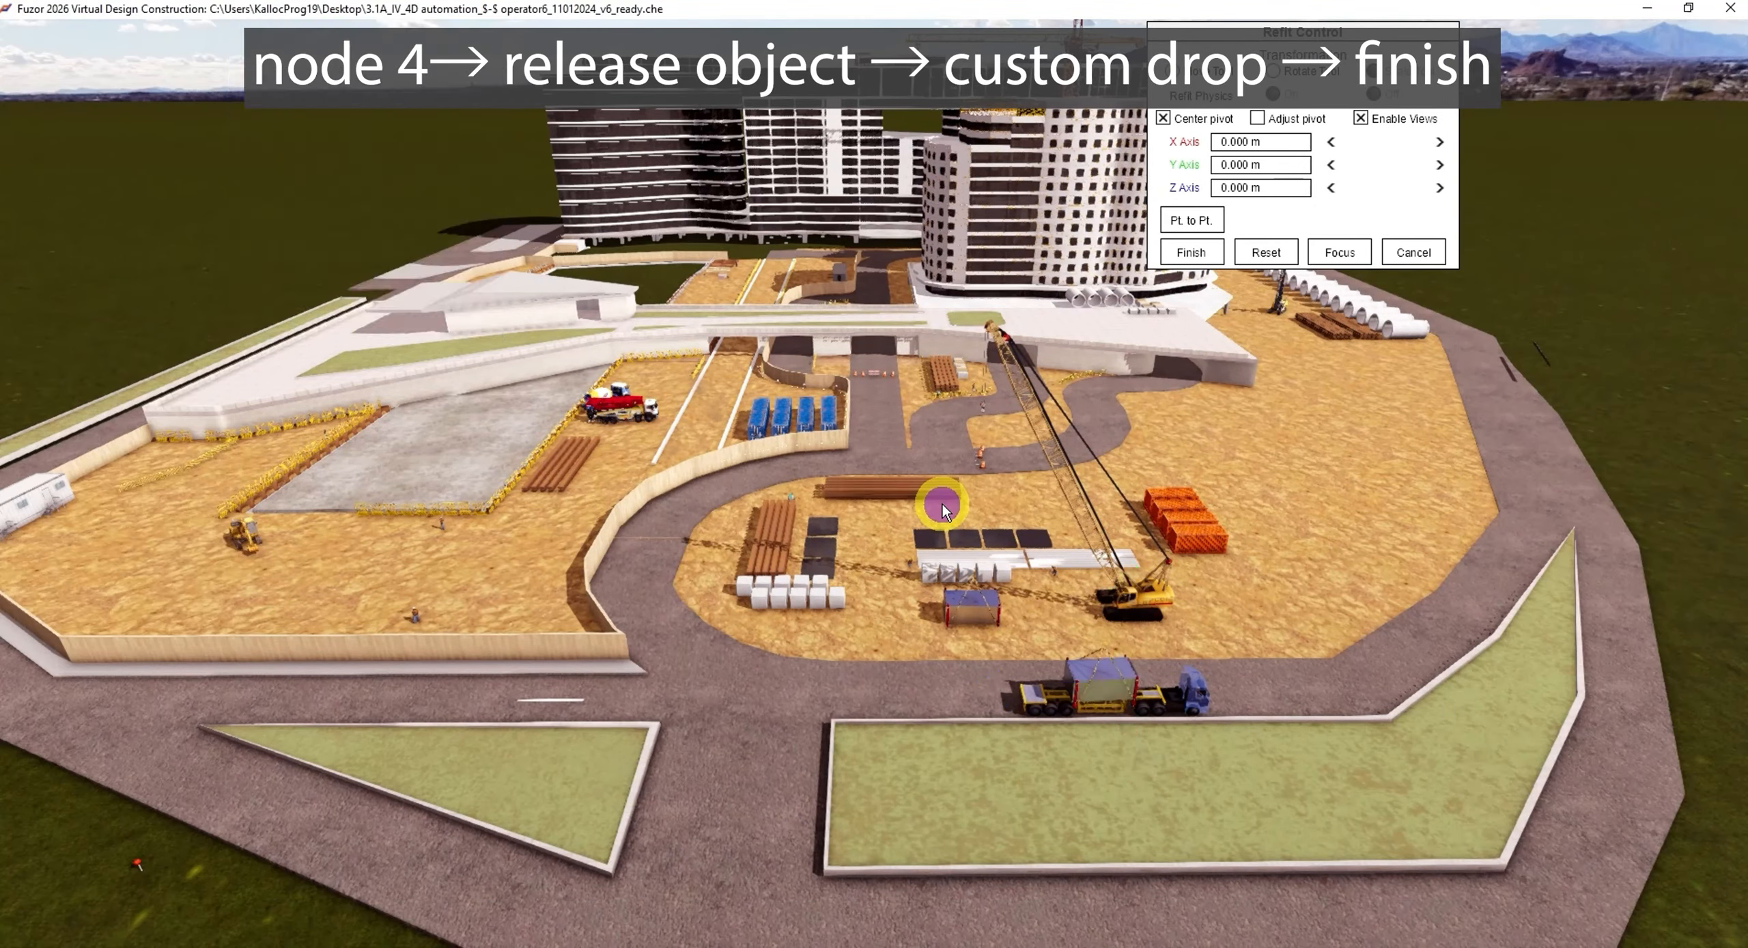
pyautogui.click(1181, 250)
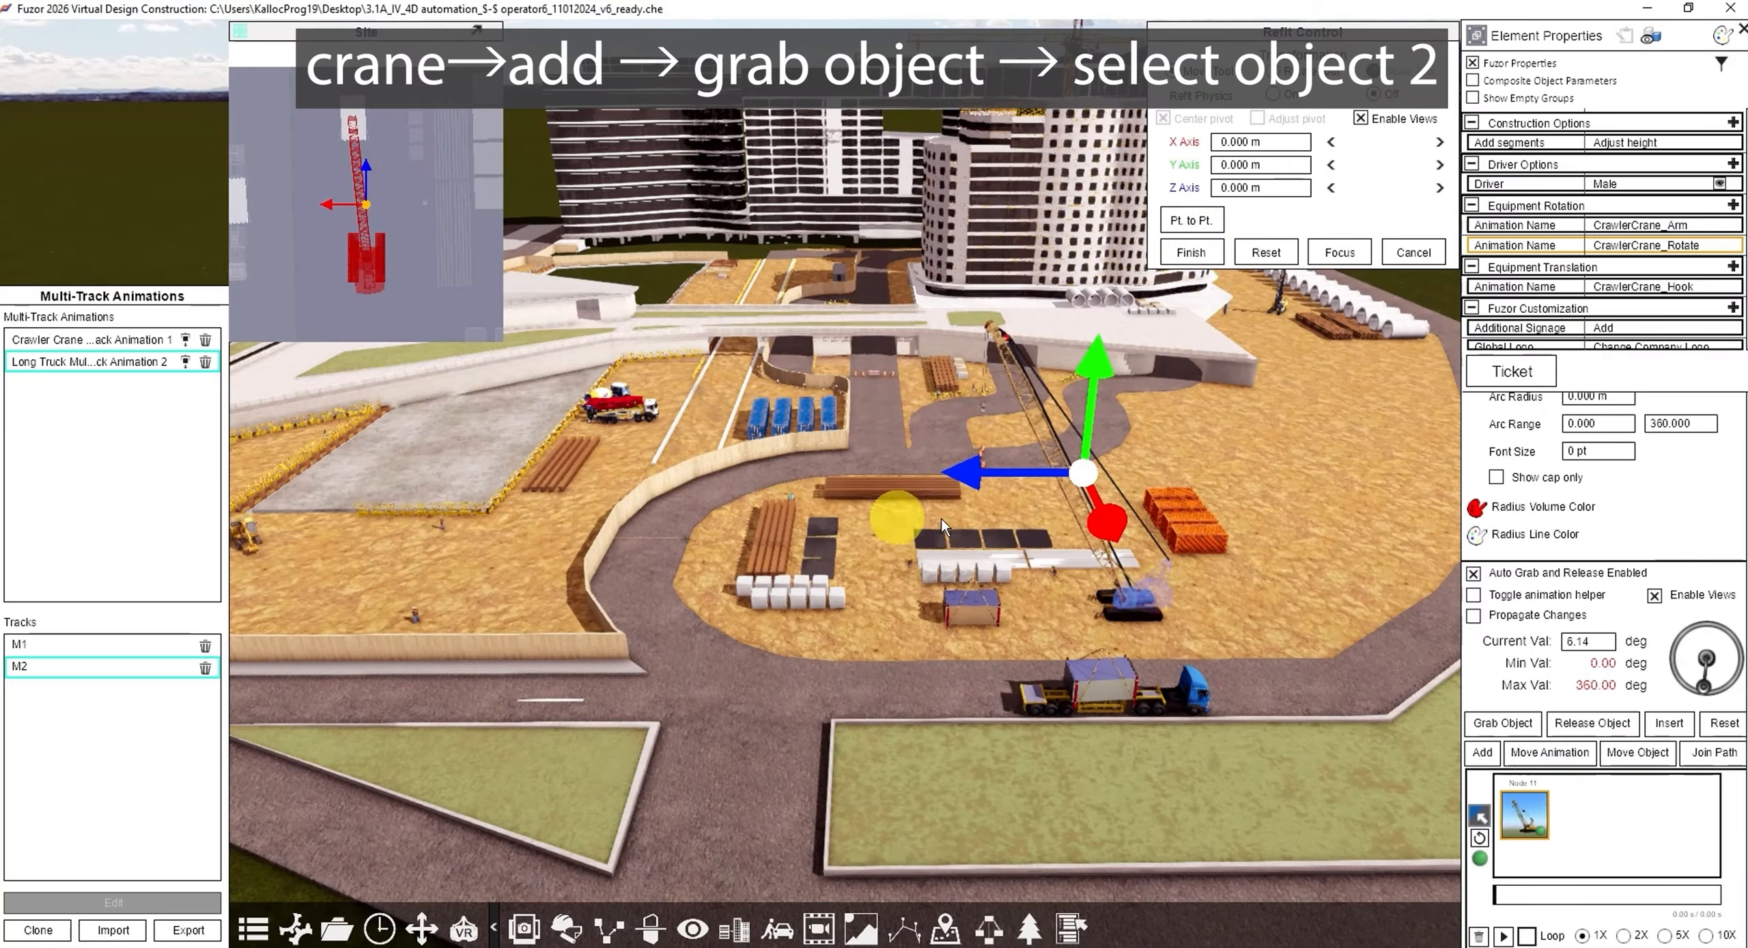
# Step: Add a crane animation node and grab the second container from the truck with Point Grab on and a 3-second duration
pyautogui.click(164, 340)
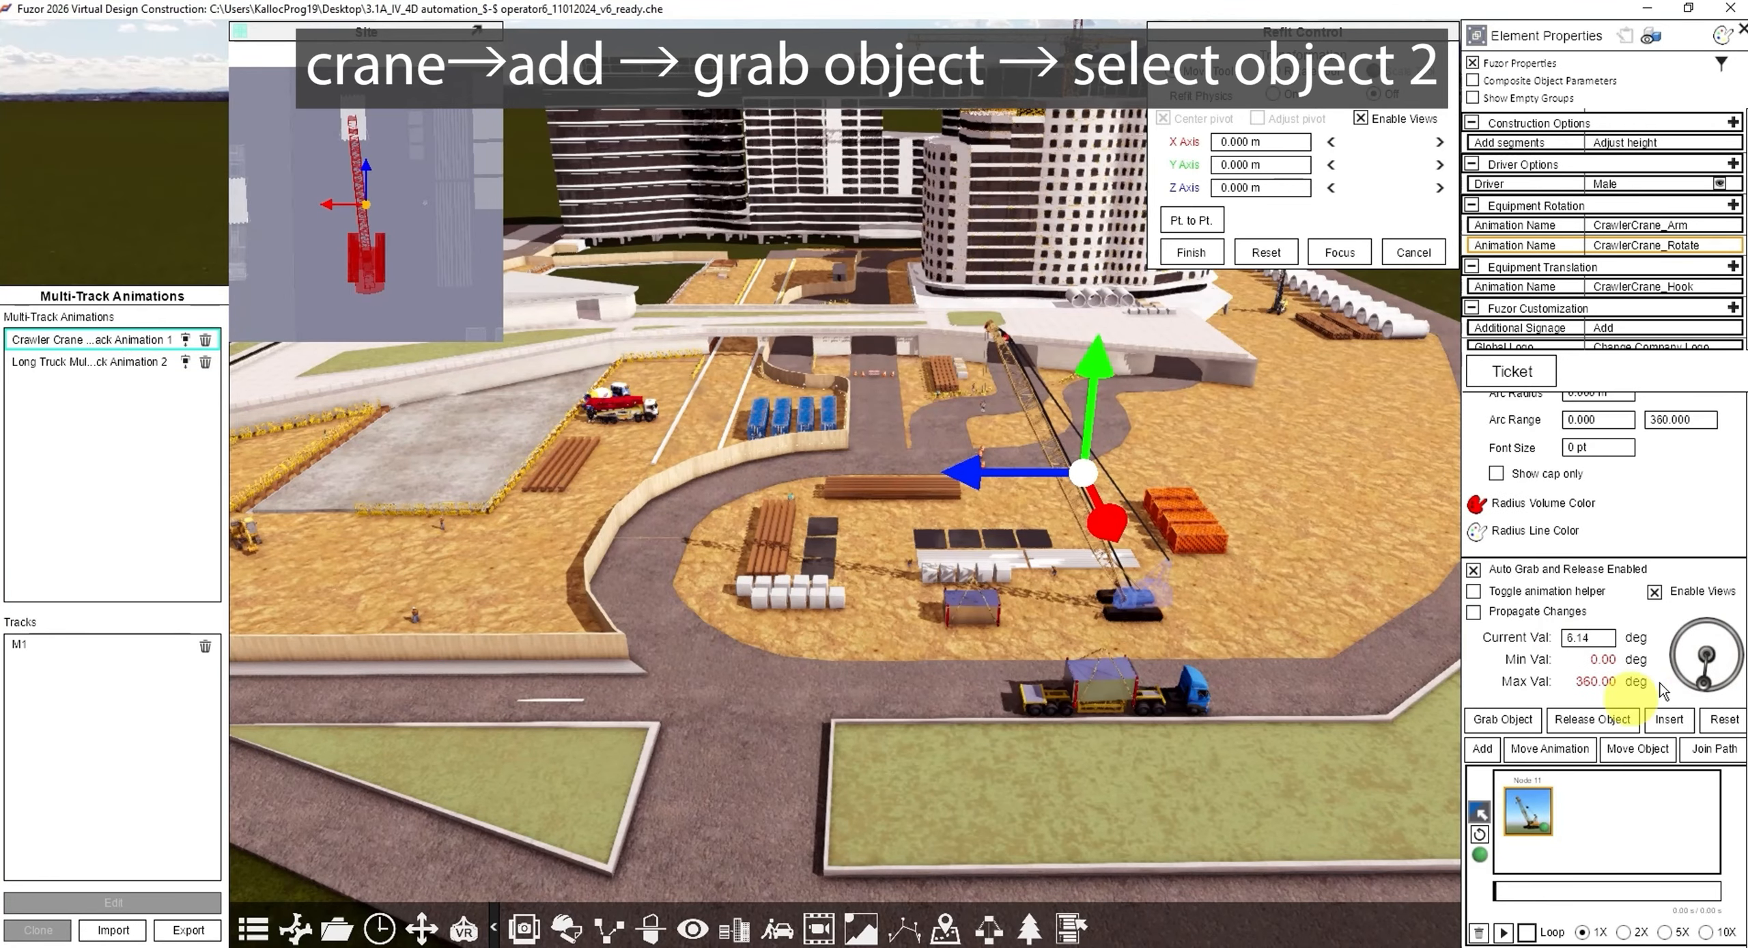
pyautogui.click(1482, 749)
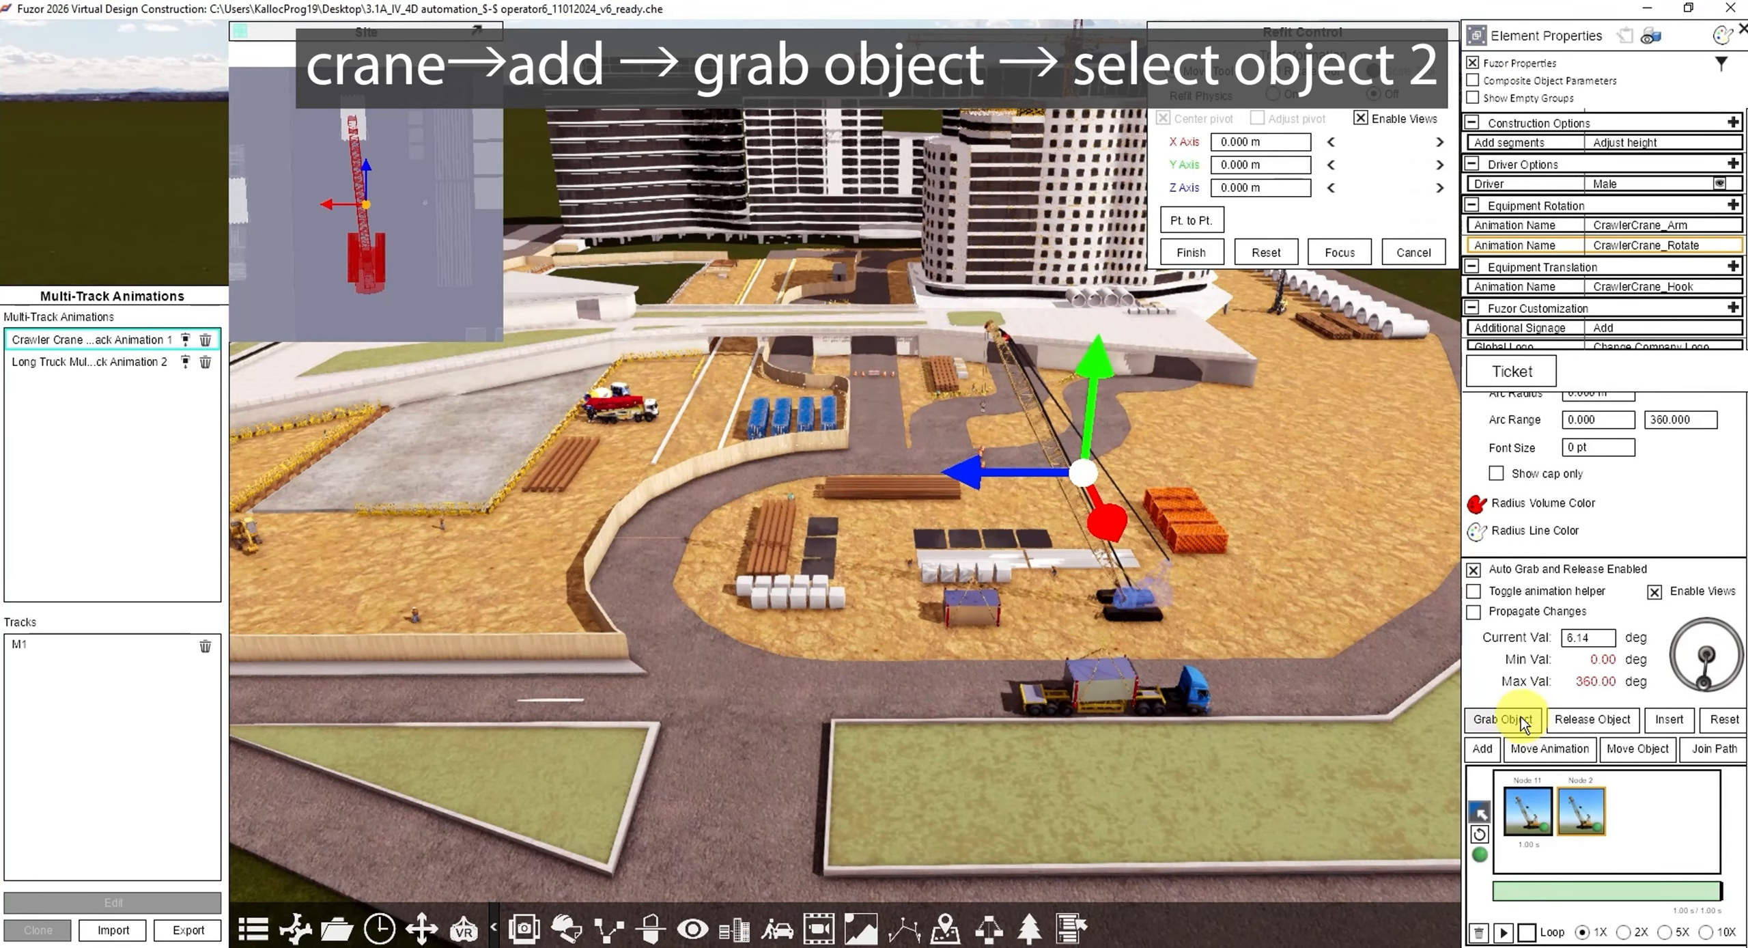
pyautogui.click(1520, 719)
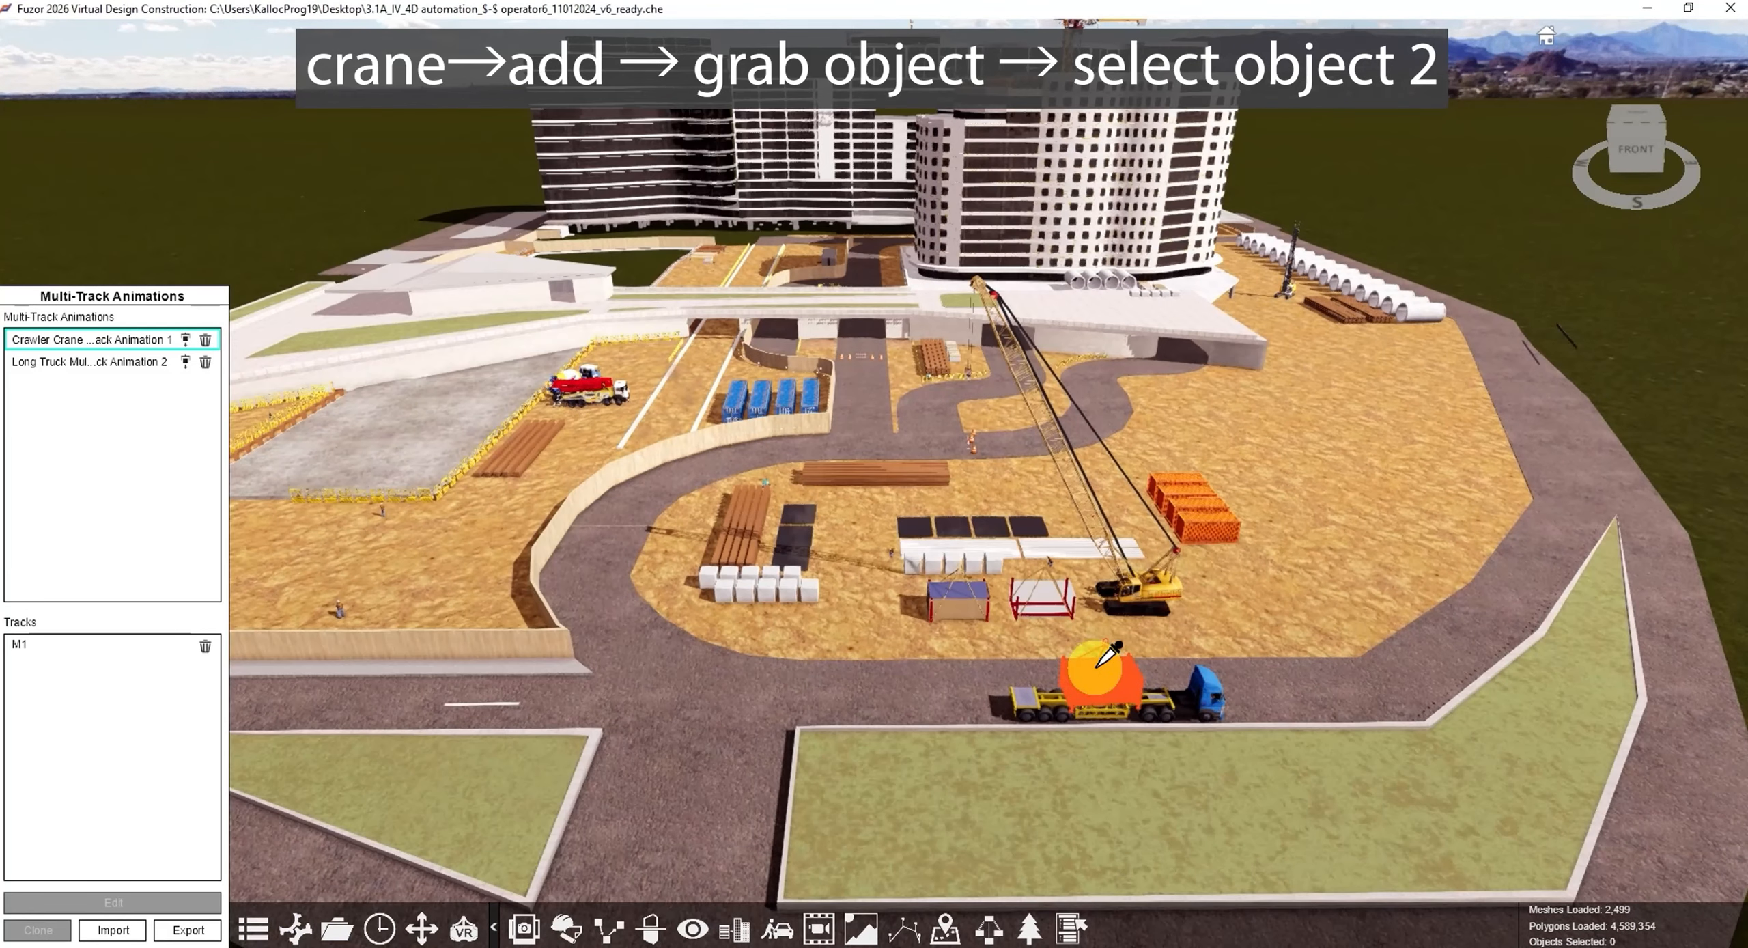
pyautogui.scroll(4, 1097, 668)
pyautogui.click(1111, 625)
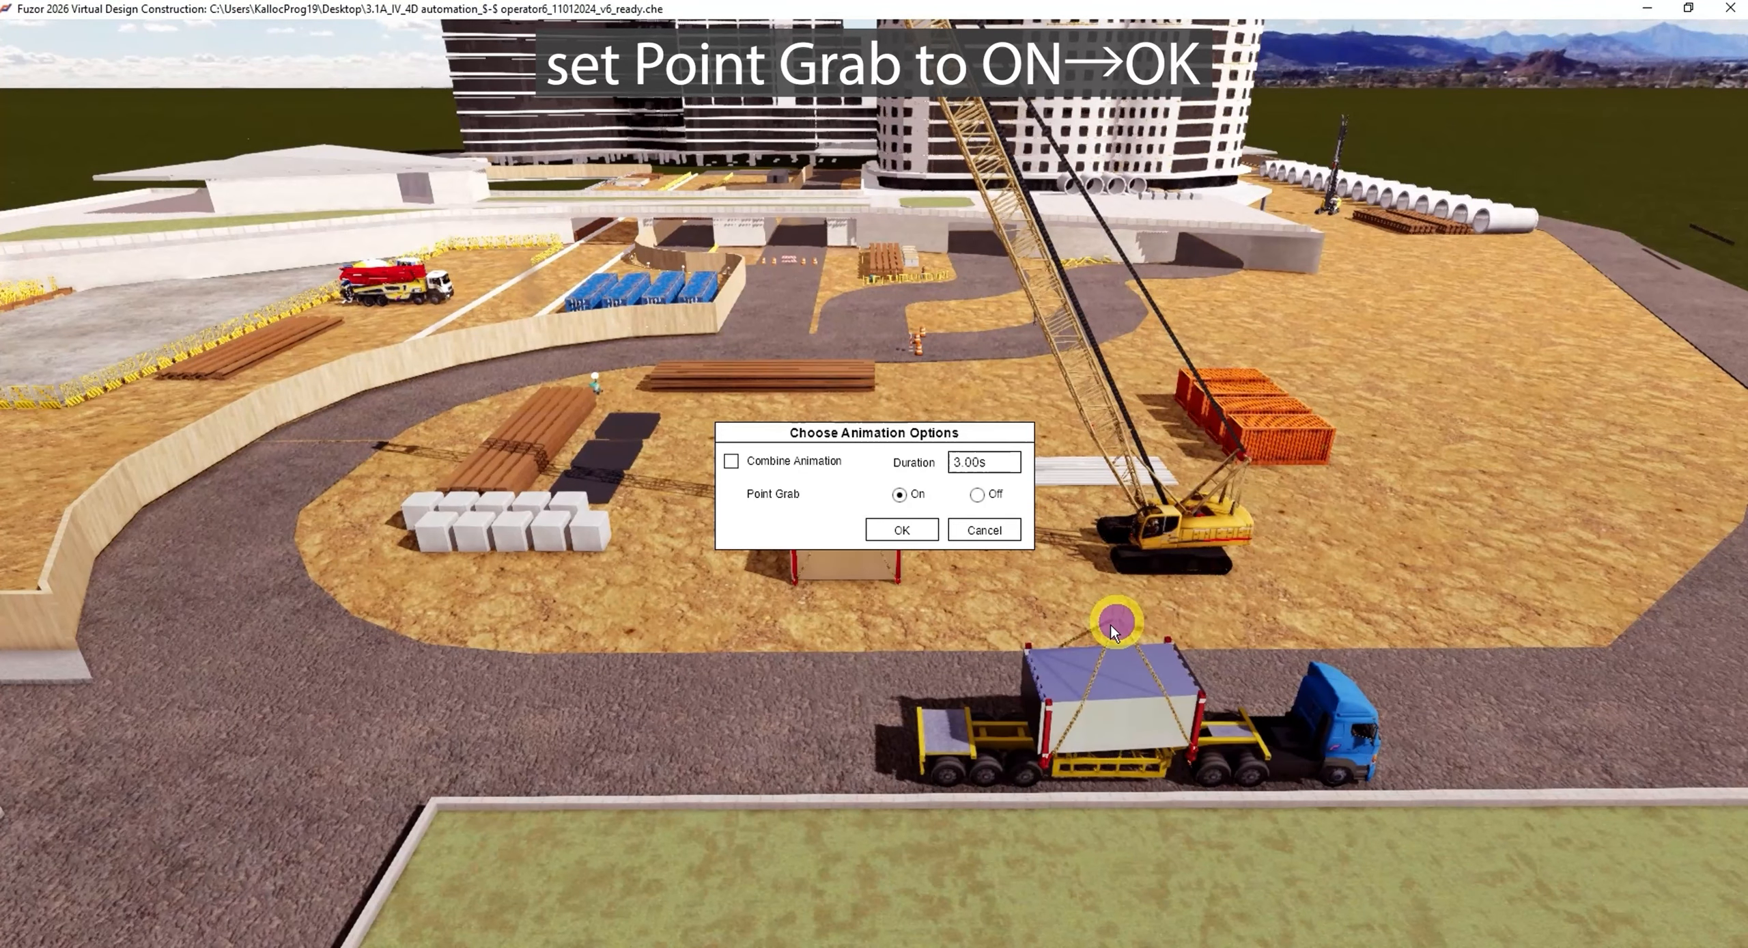
pyautogui.click(901, 527)
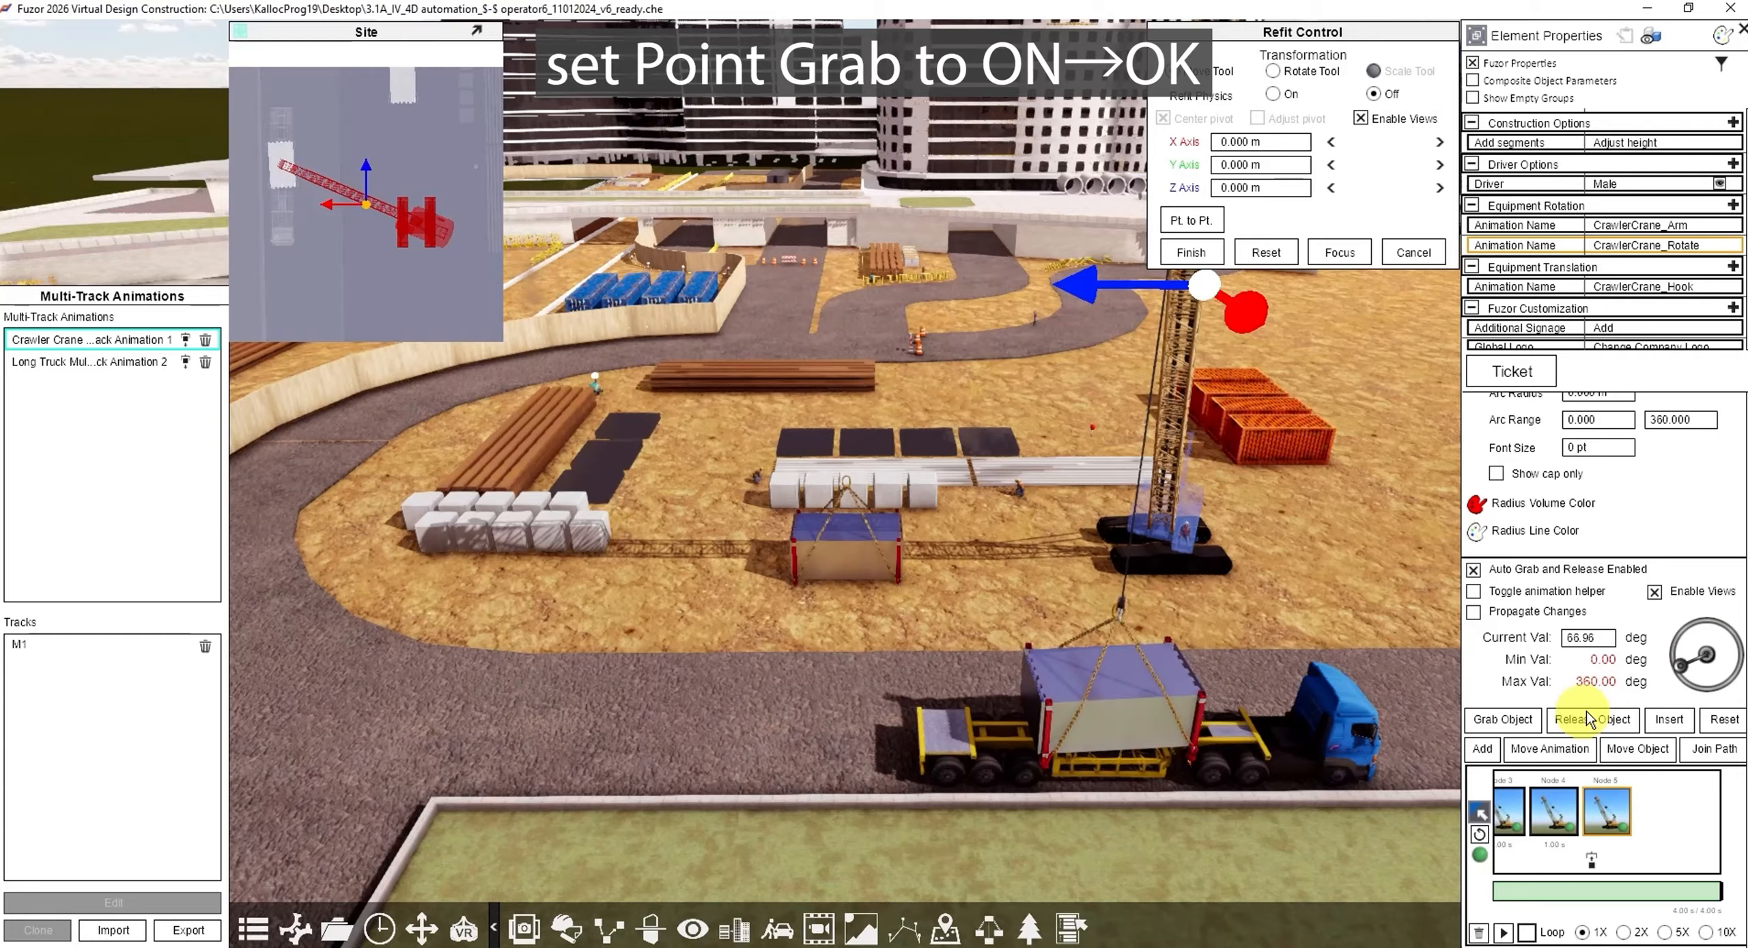
# Step: Add a node for the crane hook and lift the grabbed container by setting the hook value to about 8.02 m
pyautogui.click(1122, 607)
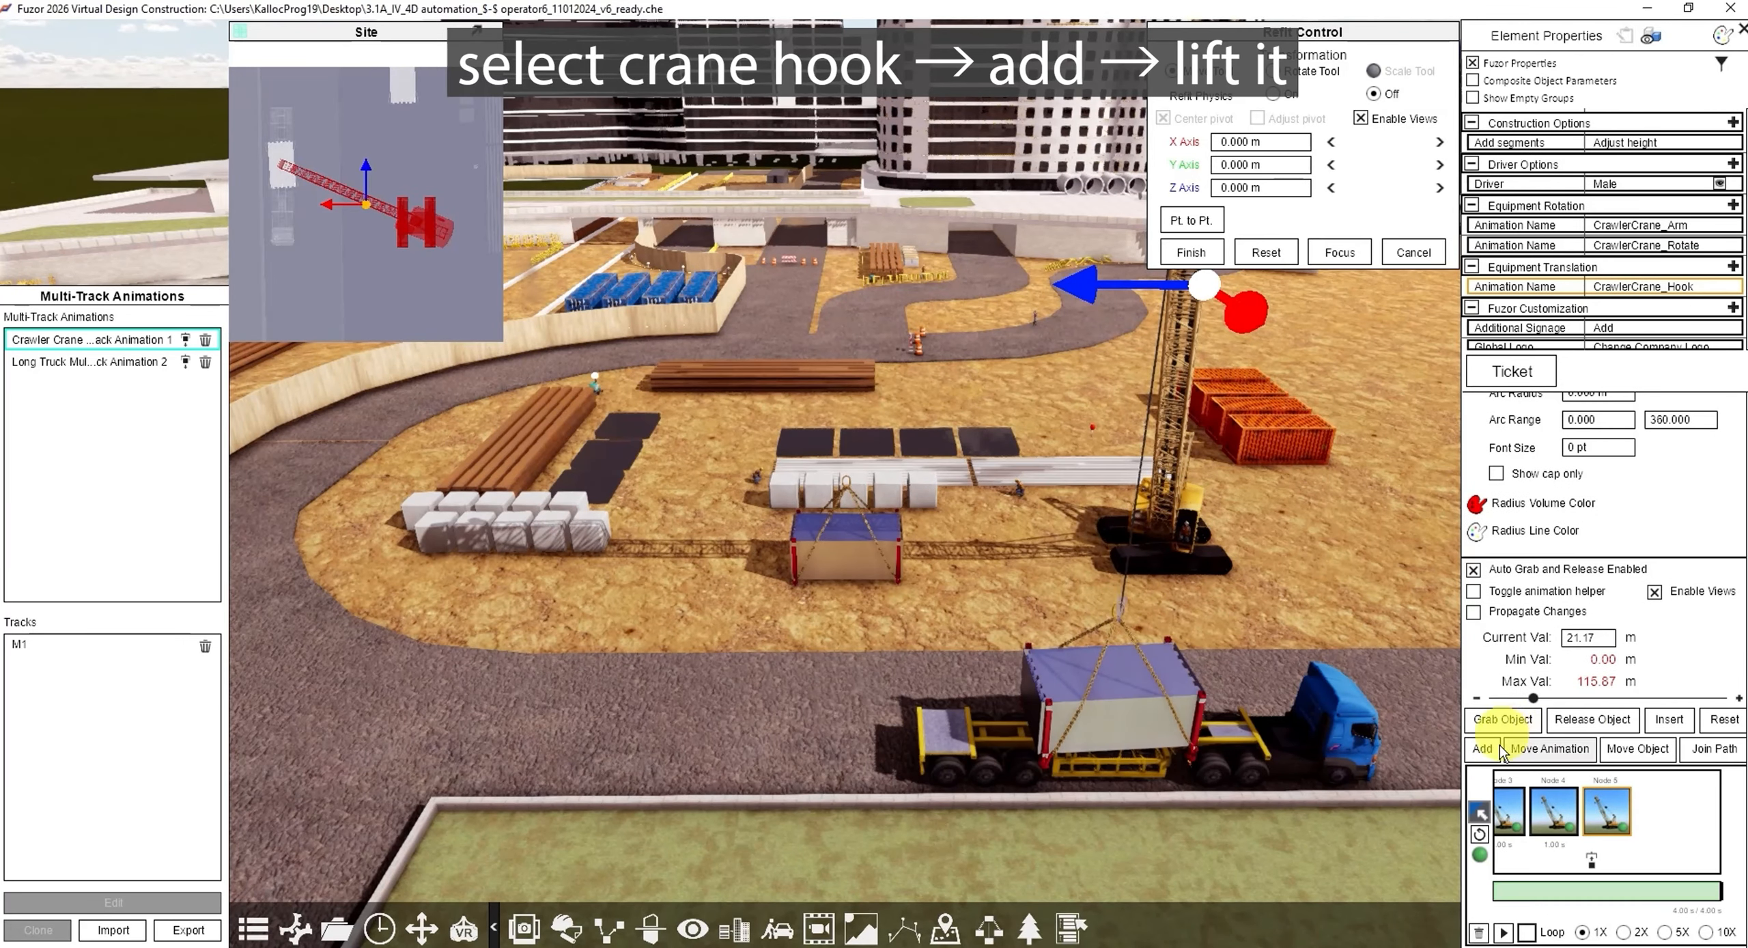
pyautogui.click(1482, 748)
pyautogui.moveTo(1529, 699); pyautogui.dragTo(1505, 698)
# Step: Add another crane node and release the second container at its original location with a 3-second duration
pyautogui.click(1483, 750)
pyautogui.click(1594, 720)
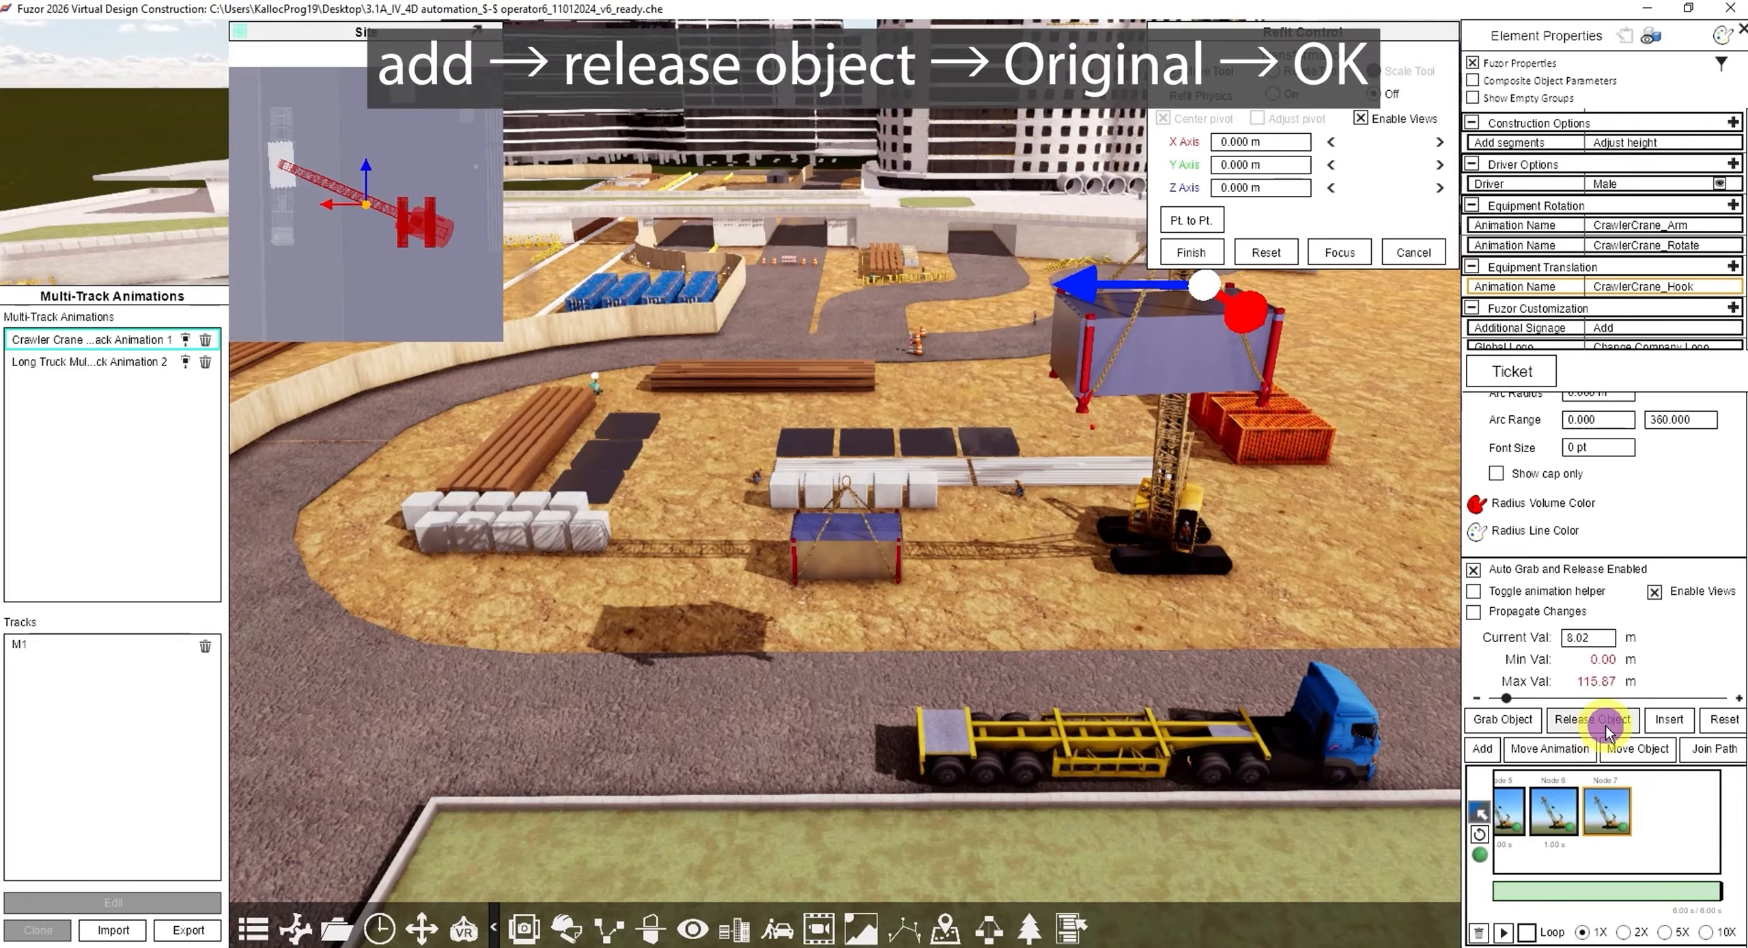
pyautogui.click(768, 501)
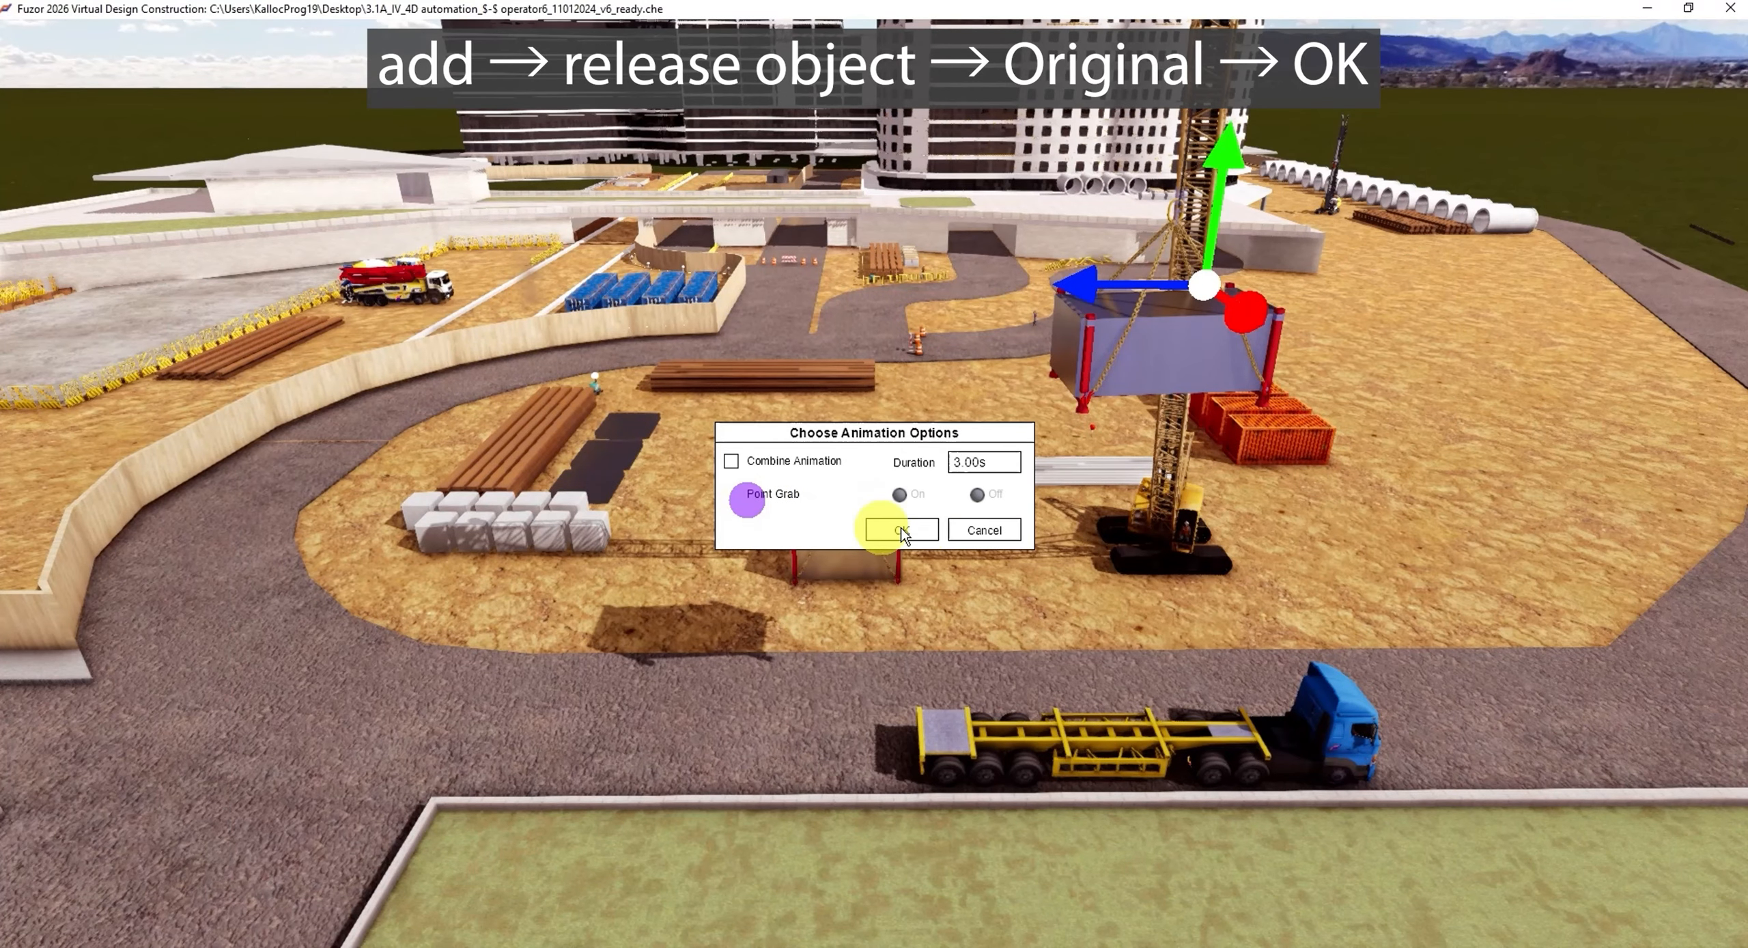
pyautogui.click(921, 527)
# Step: Add a final crane node and raise the empty hook to about 7.58 m
pyautogui.click(1483, 749)
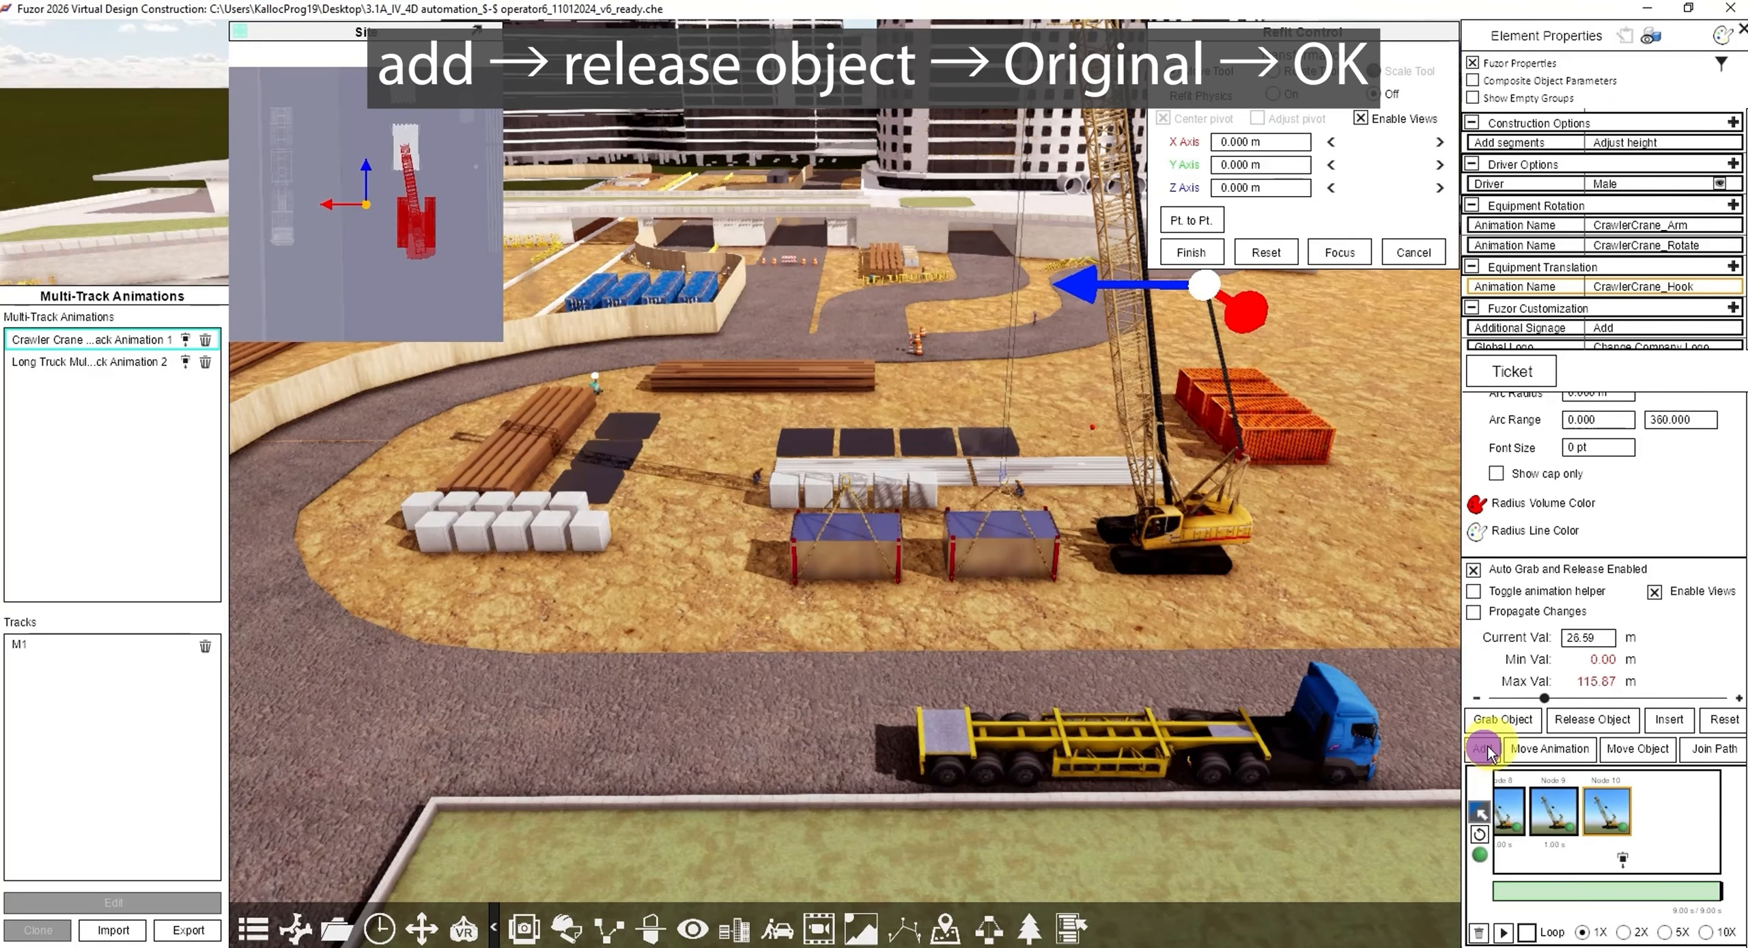
pyautogui.click(1545, 698)
pyautogui.moveTo(1522, 704); pyautogui.dragTo(1505, 696)
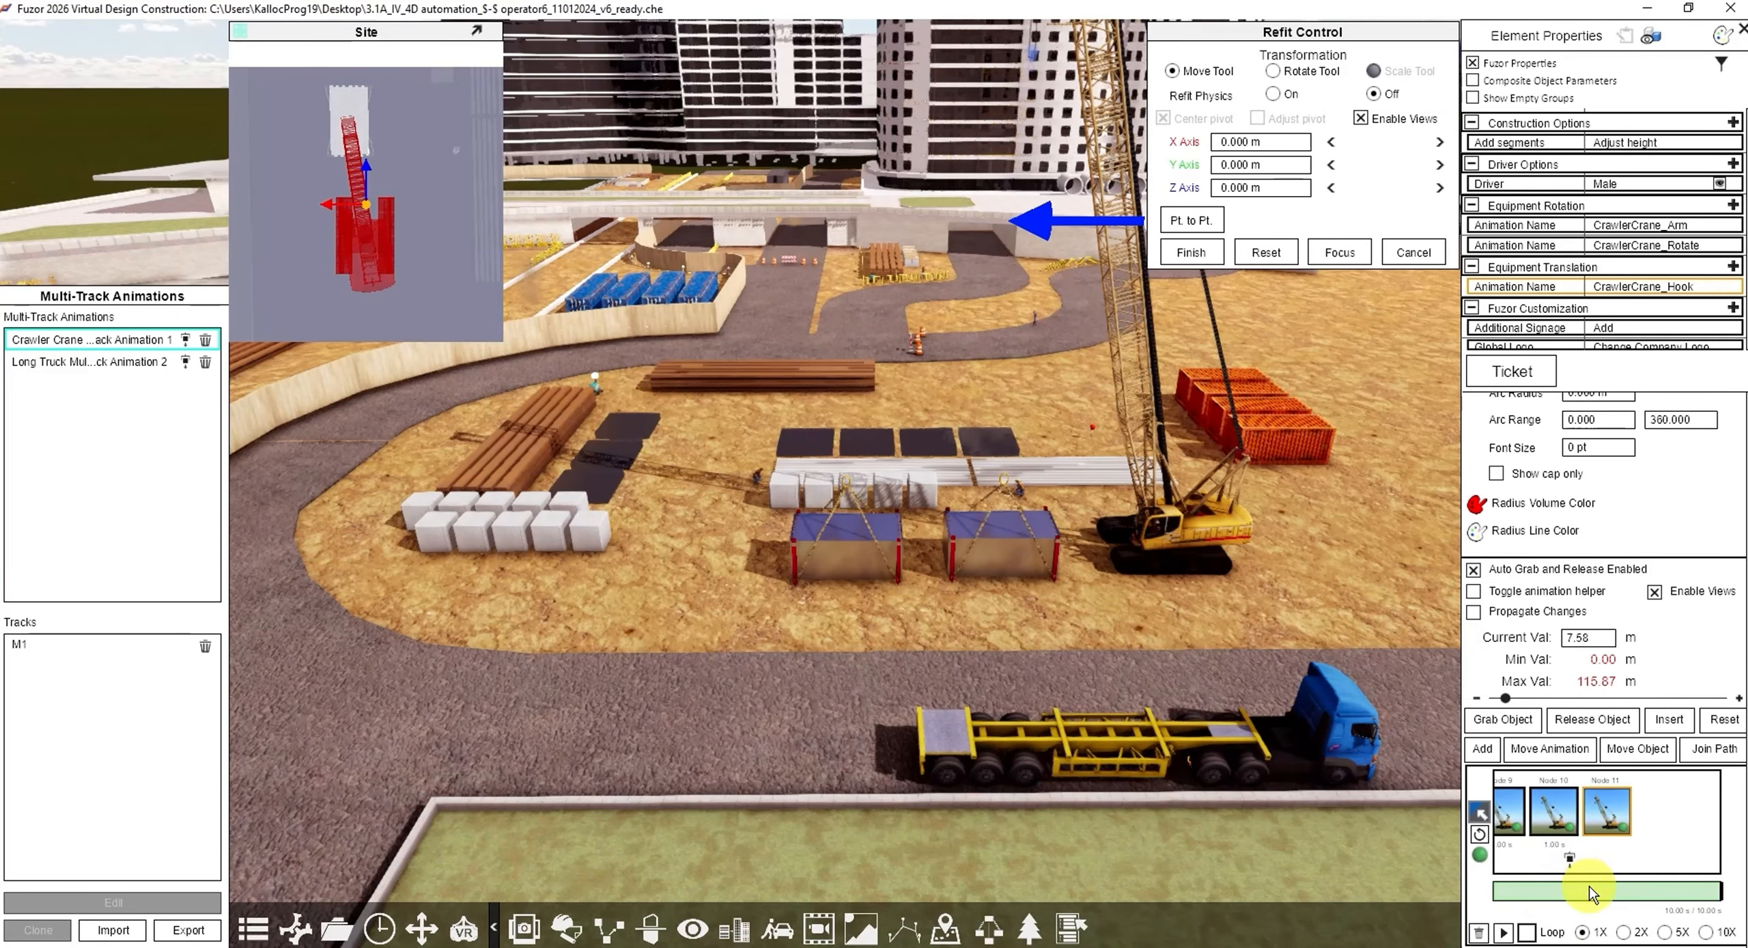
# Step: Open track M2 of the Long Truck multi-track animation for editing and examine its nodes and their durations
pyautogui.moveTo(1591, 887); pyautogui.dragTo(1727, 890)
pyautogui.click(89, 361)
pyautogui.click(109, 666)
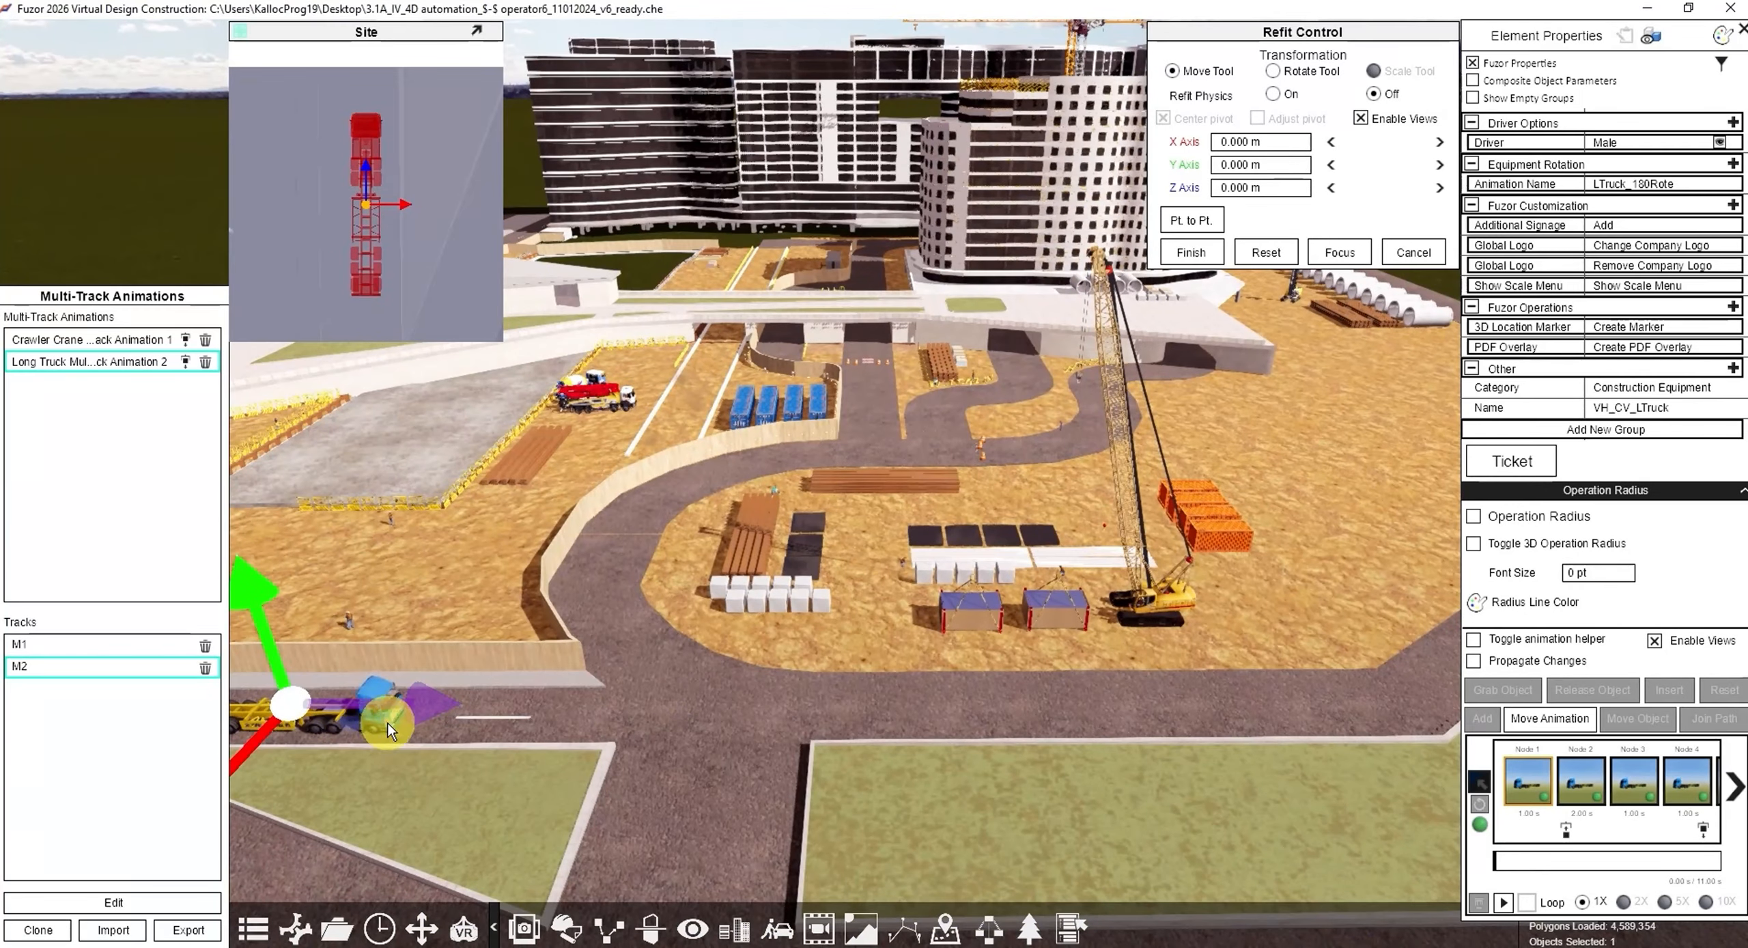
pyautogui.click(129, 902)
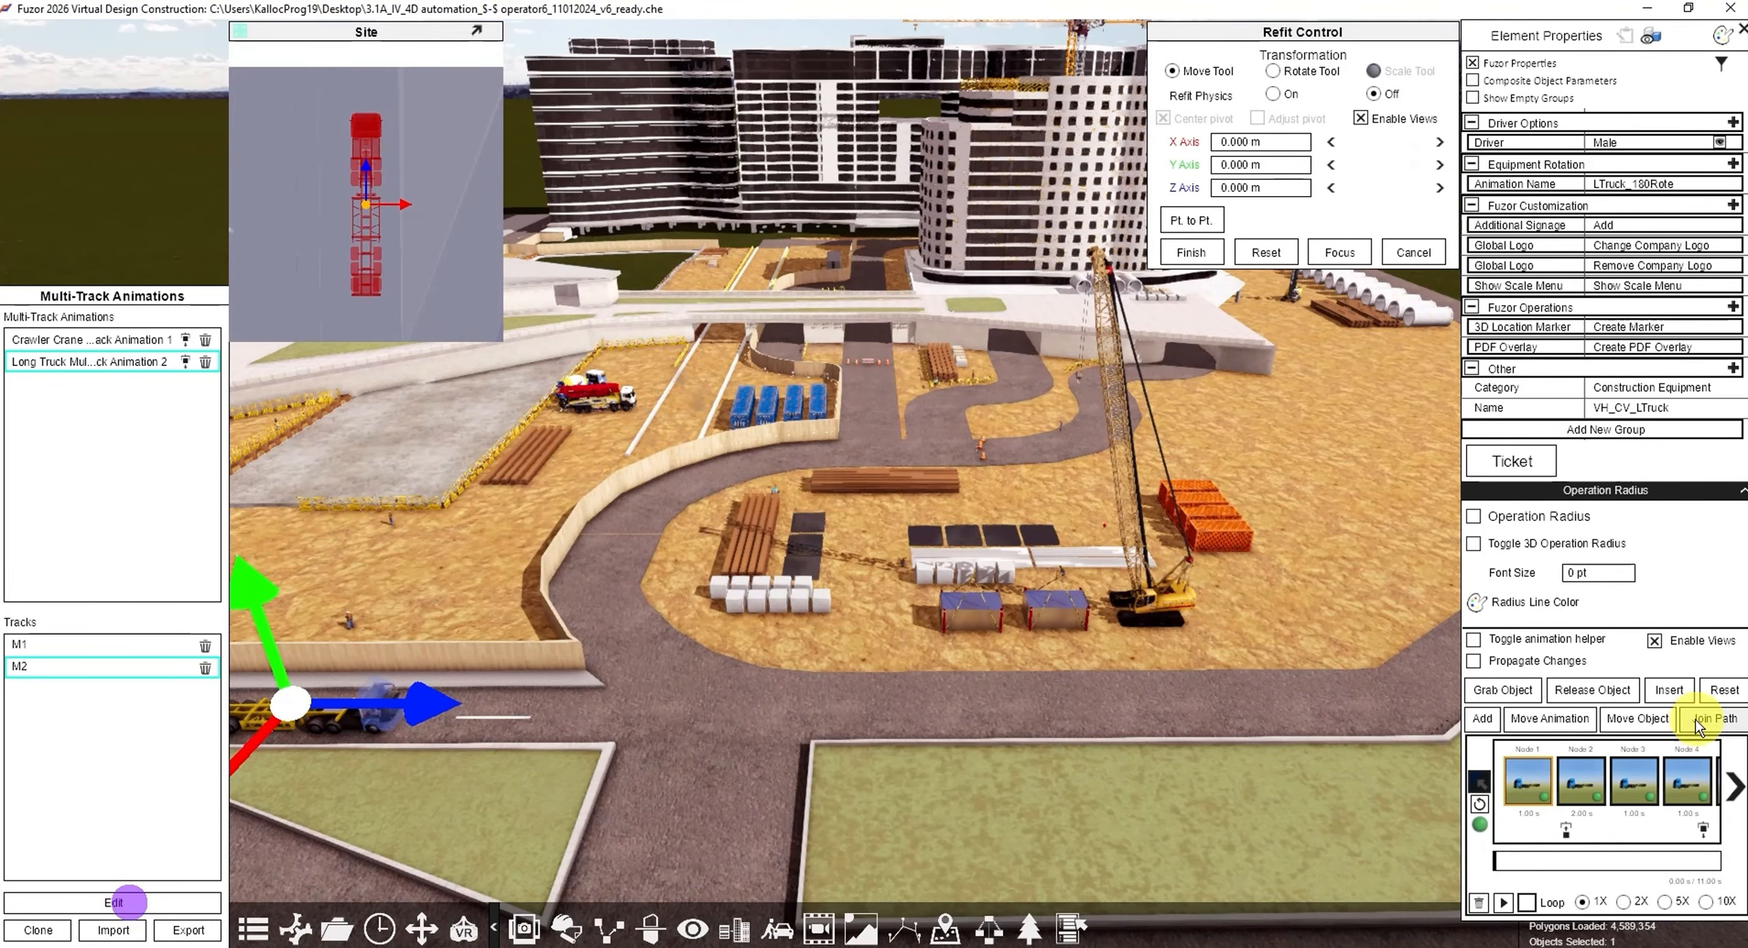
pyautogui.click(1683, 779)
pyautogui.click(1660, 781)
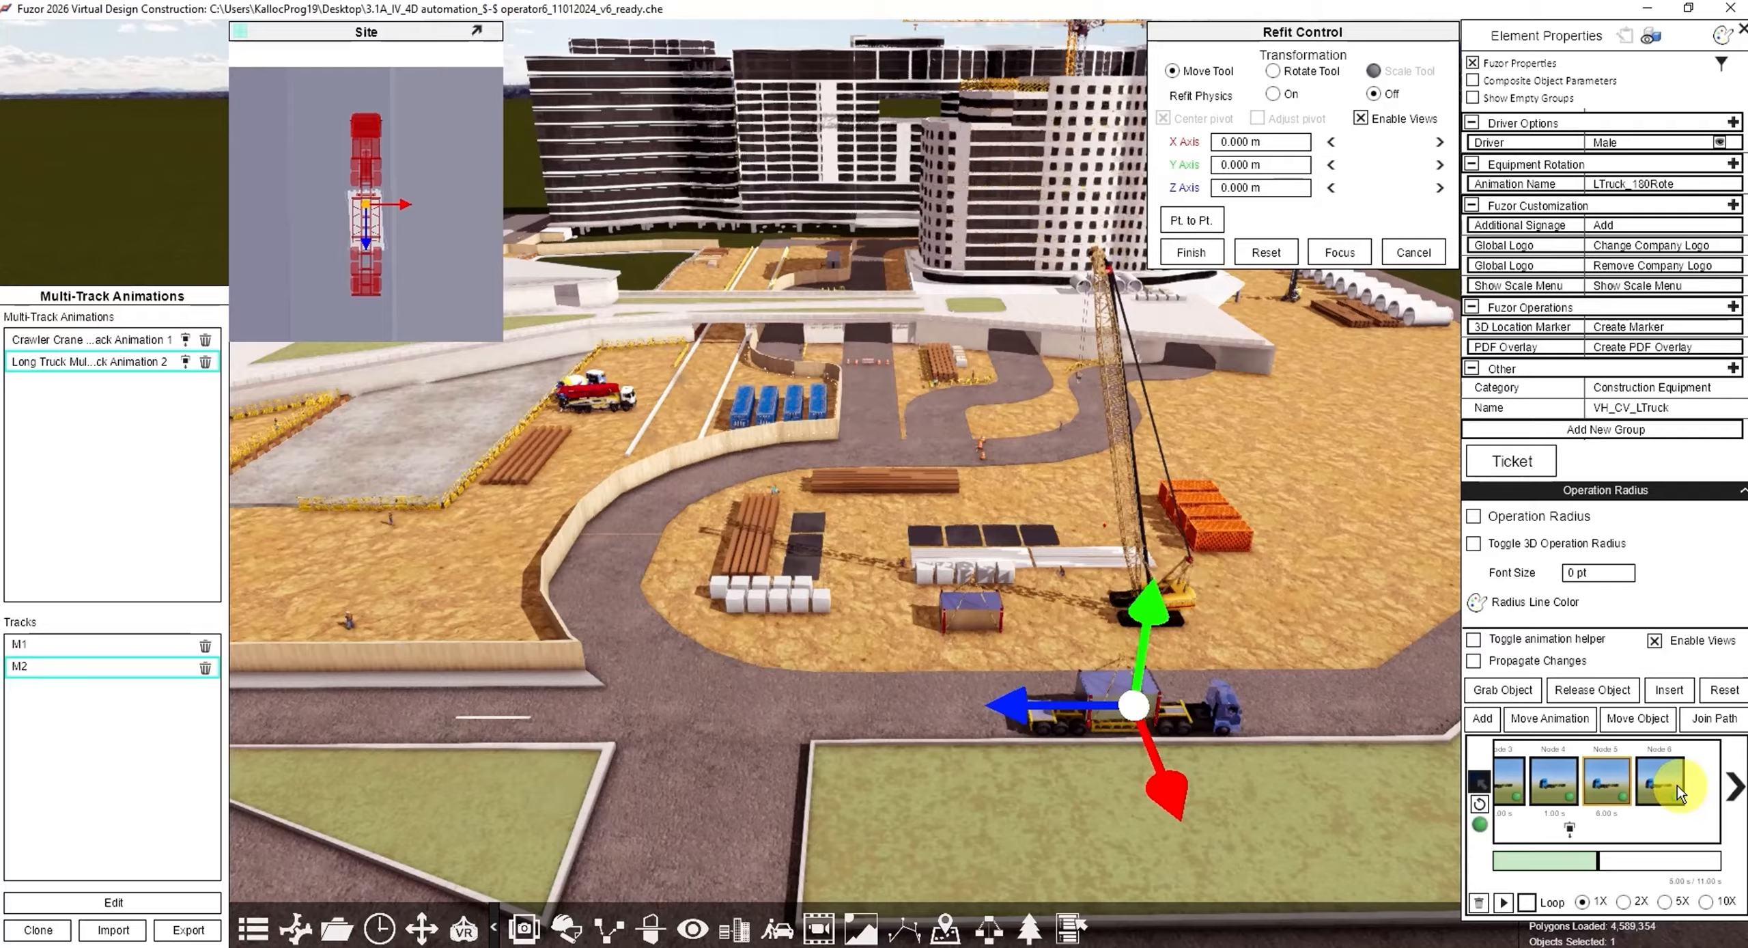
pyautogui.click(1704, 781)
pyautogui.click(1554, 776)
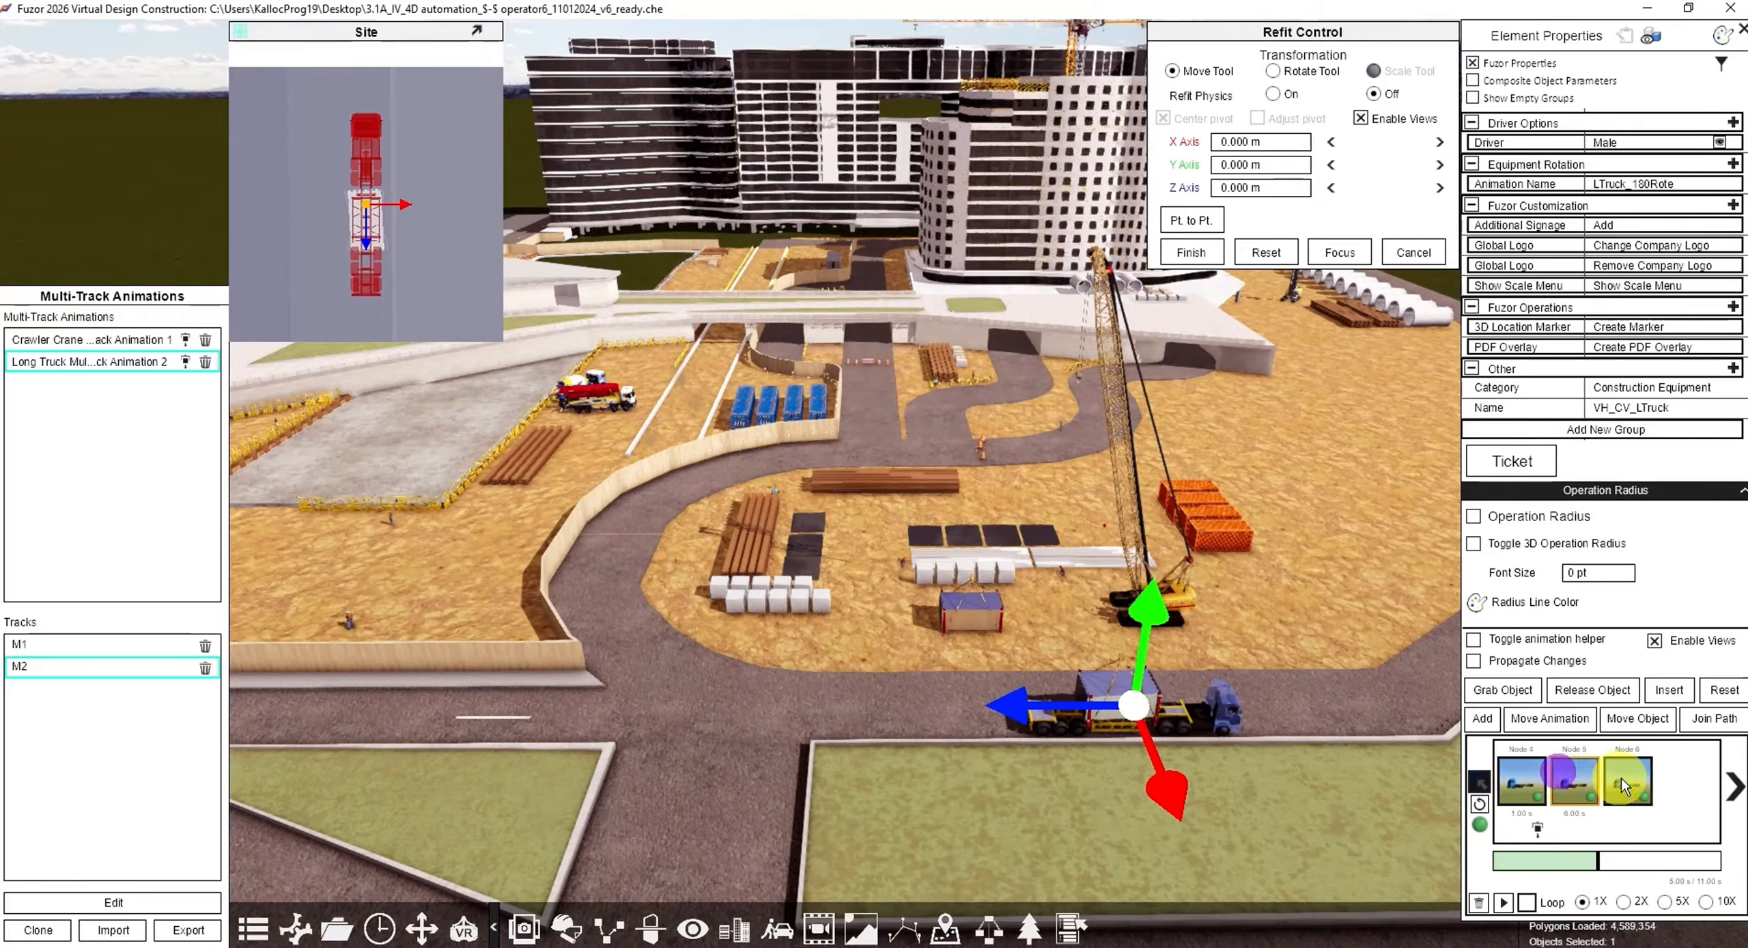
# Step: Check that the crane and truck animations match in grab time, release time and total duration
pyautogui.click(1192, 593)
pyautogui.click(1504, 931)
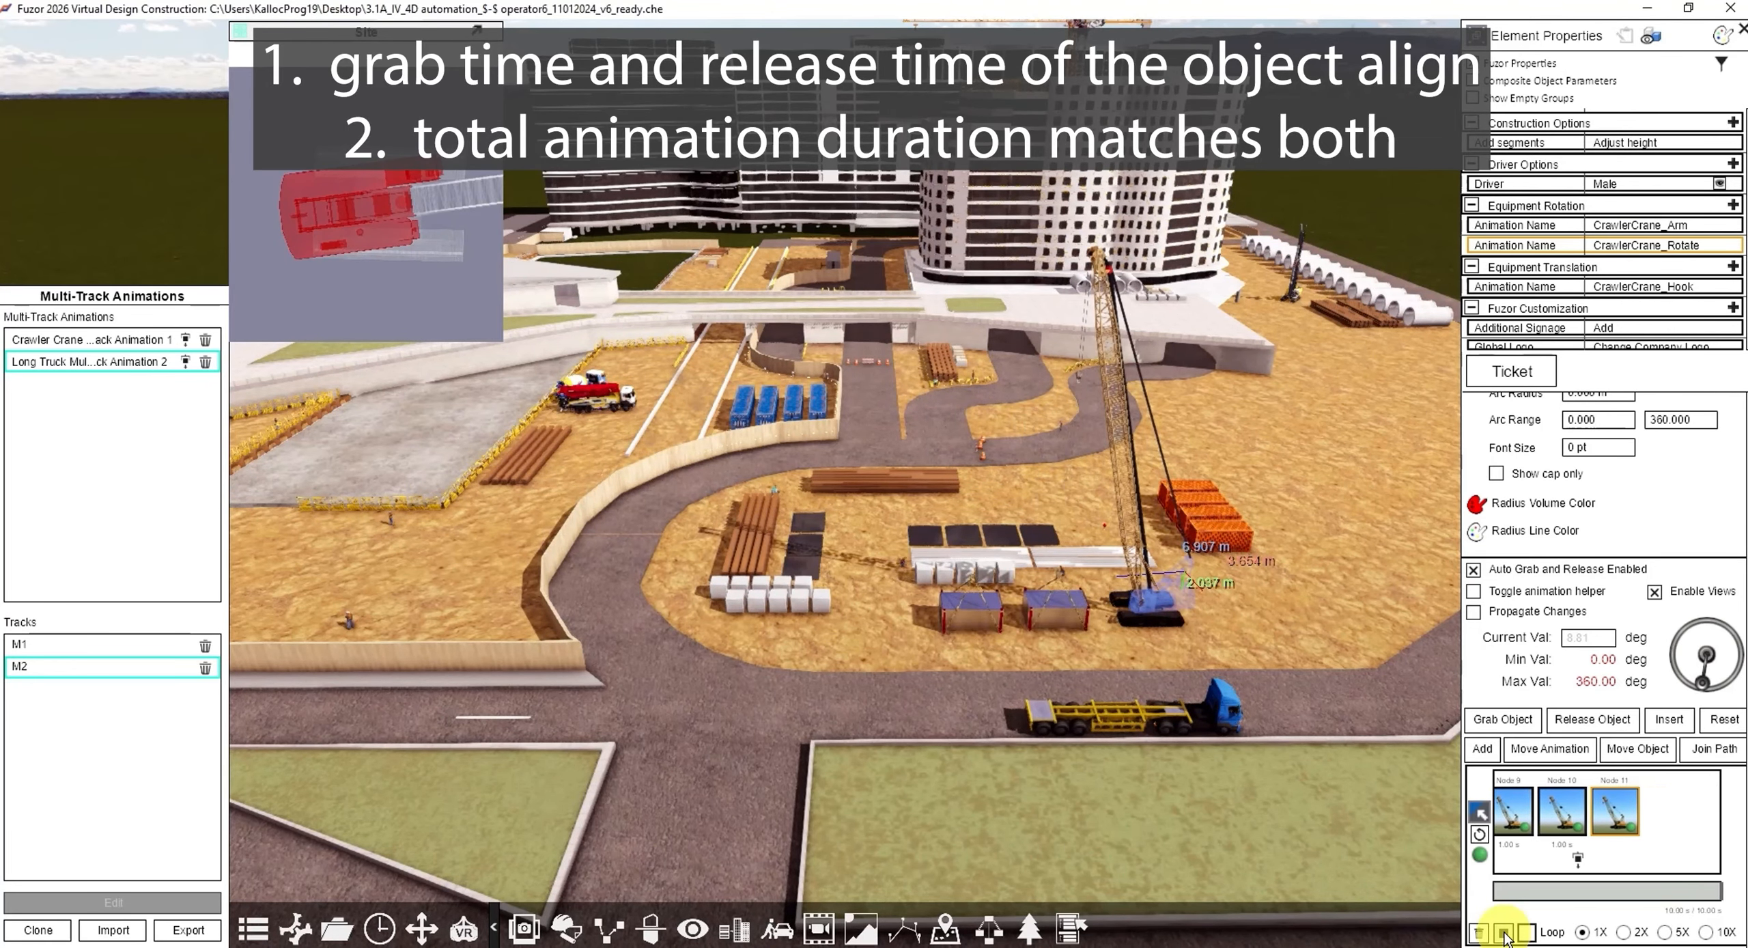
pyautogui.click(1209, 714)
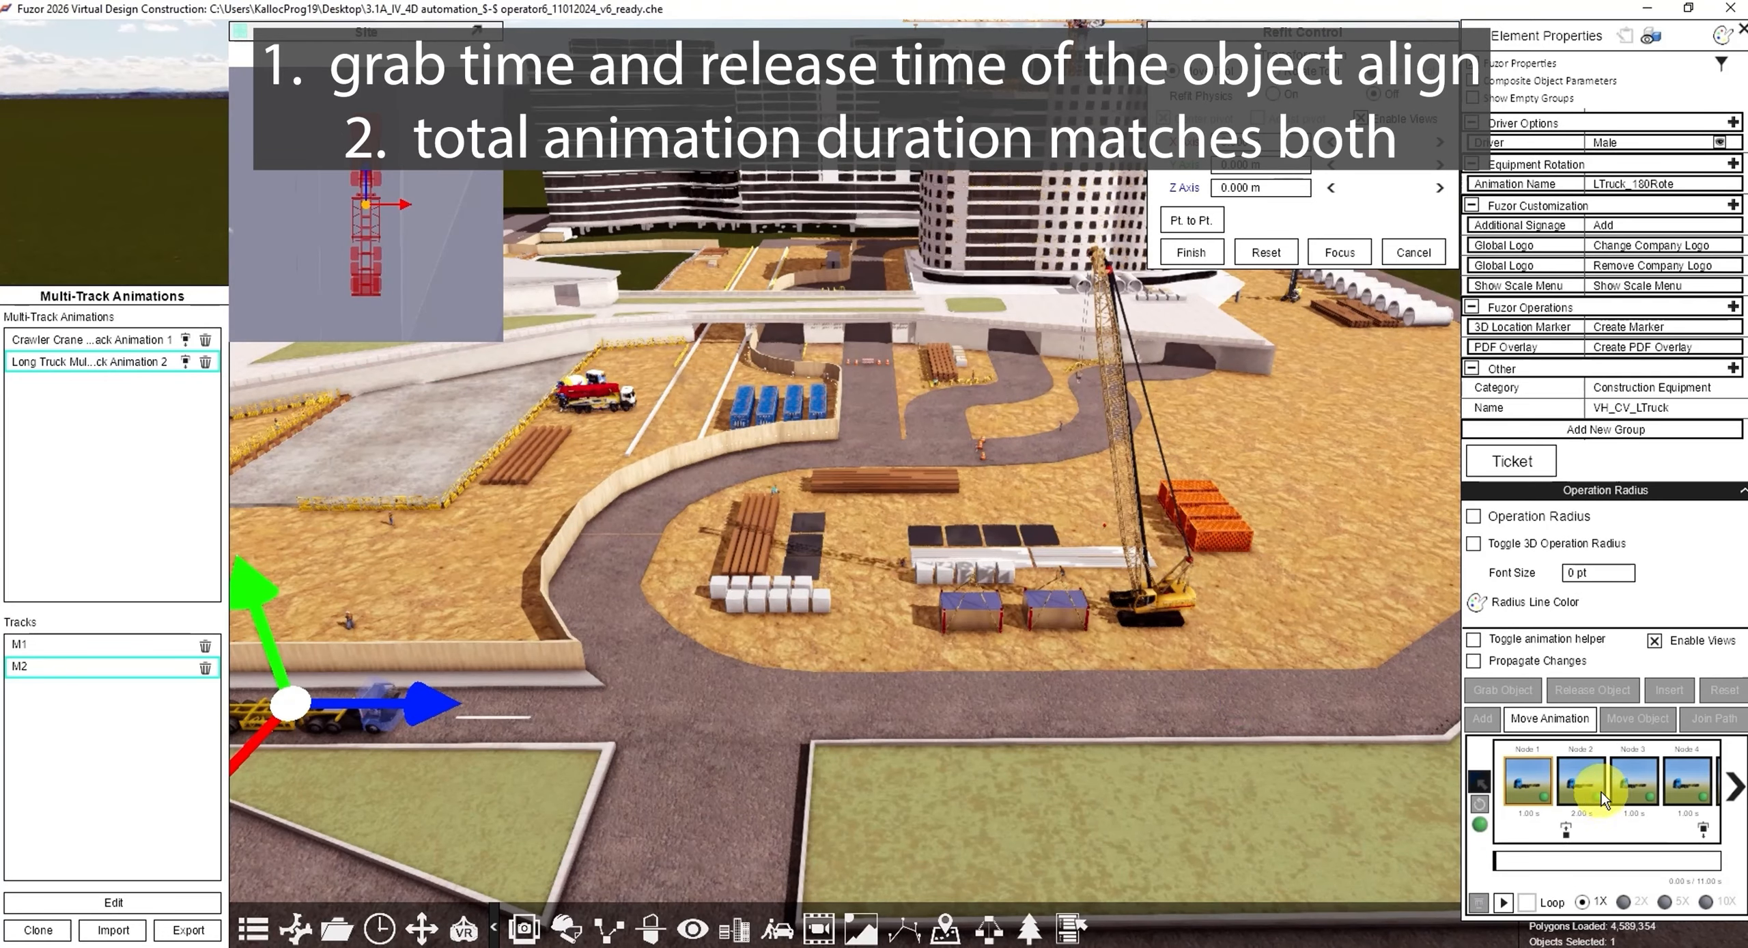
pyautogui.click(1580, 778)
pyautogui.click(1504, 902)
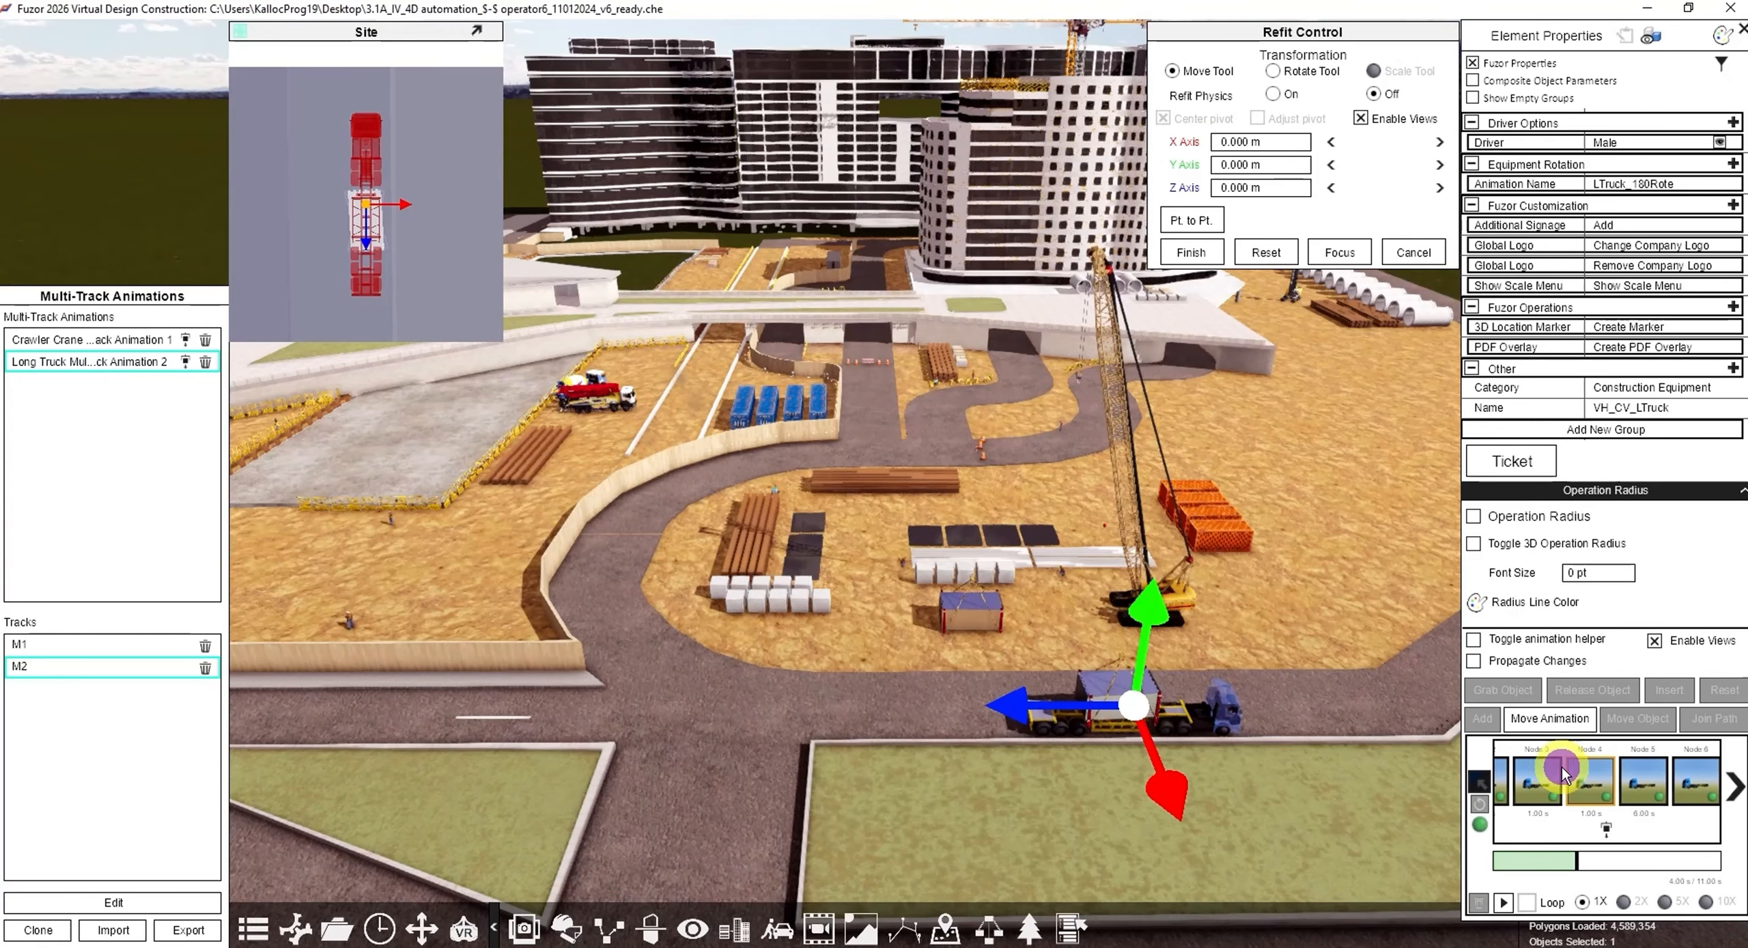
pyautogui.moveTo(1300, 628); pyautogui.dragTo(1096, 547, button='middle')
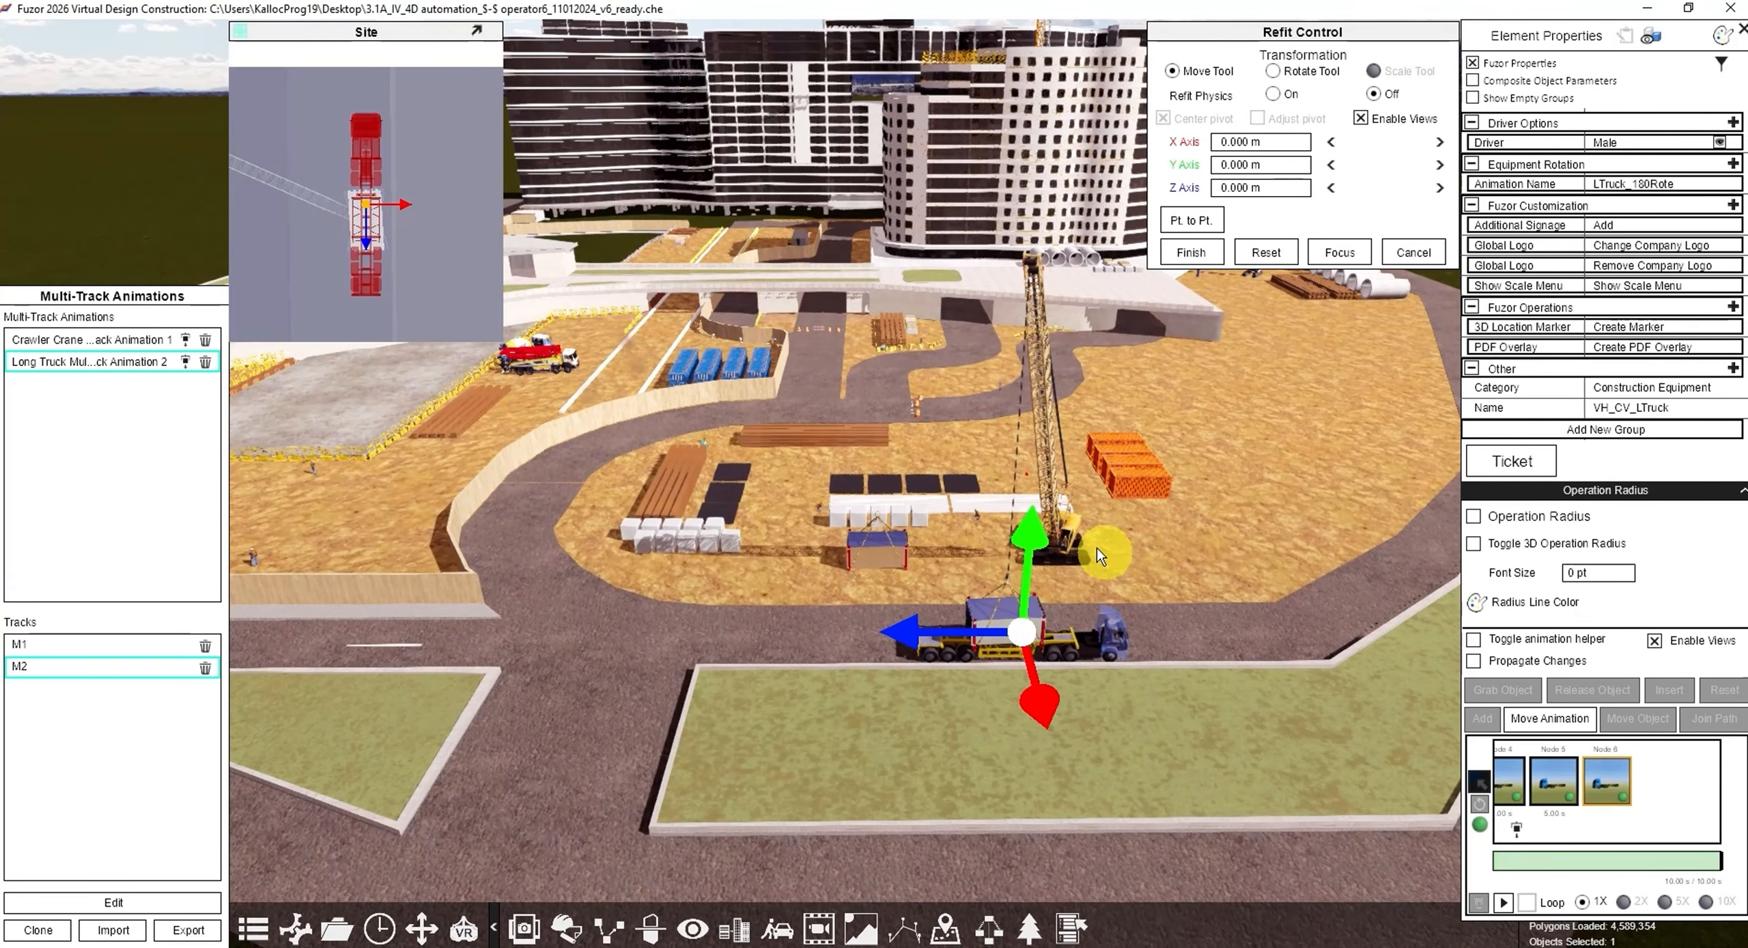
# Step: Save the crawler crane's current animation in the Animation Manager under the name M2
pyautogui.click(1071, 542)
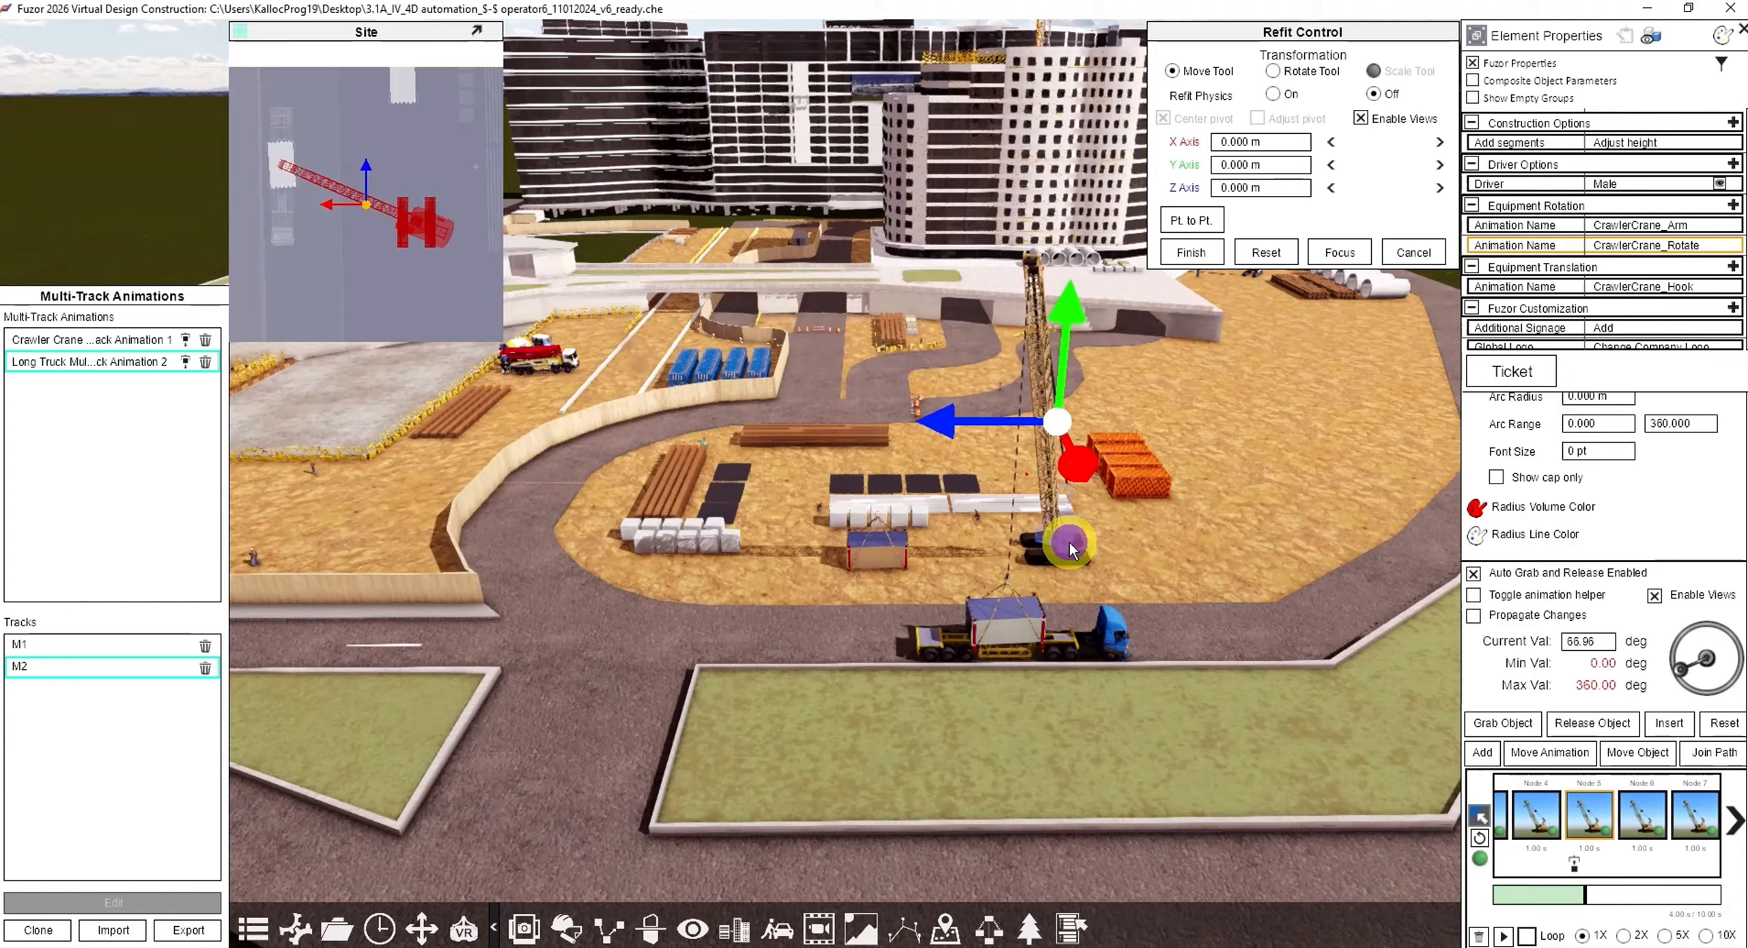
pyautogui.click(1481, 816)
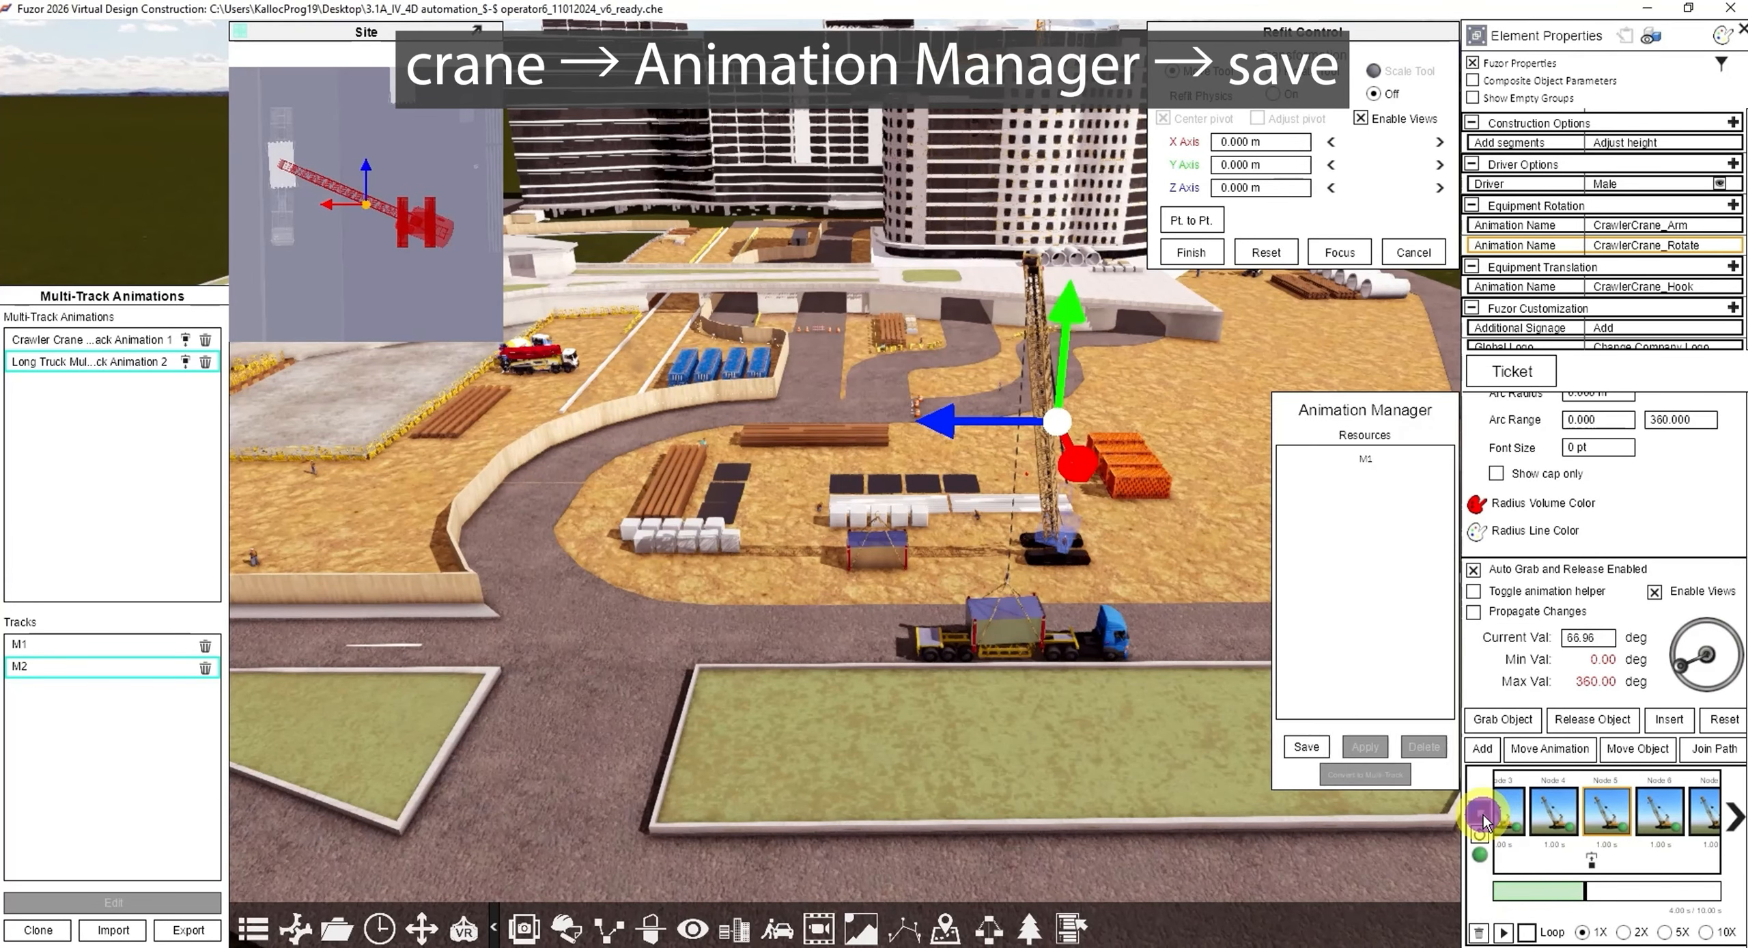
pyautogui.click(1306, 746)
pyautogui.doubleClick(1346, 483)
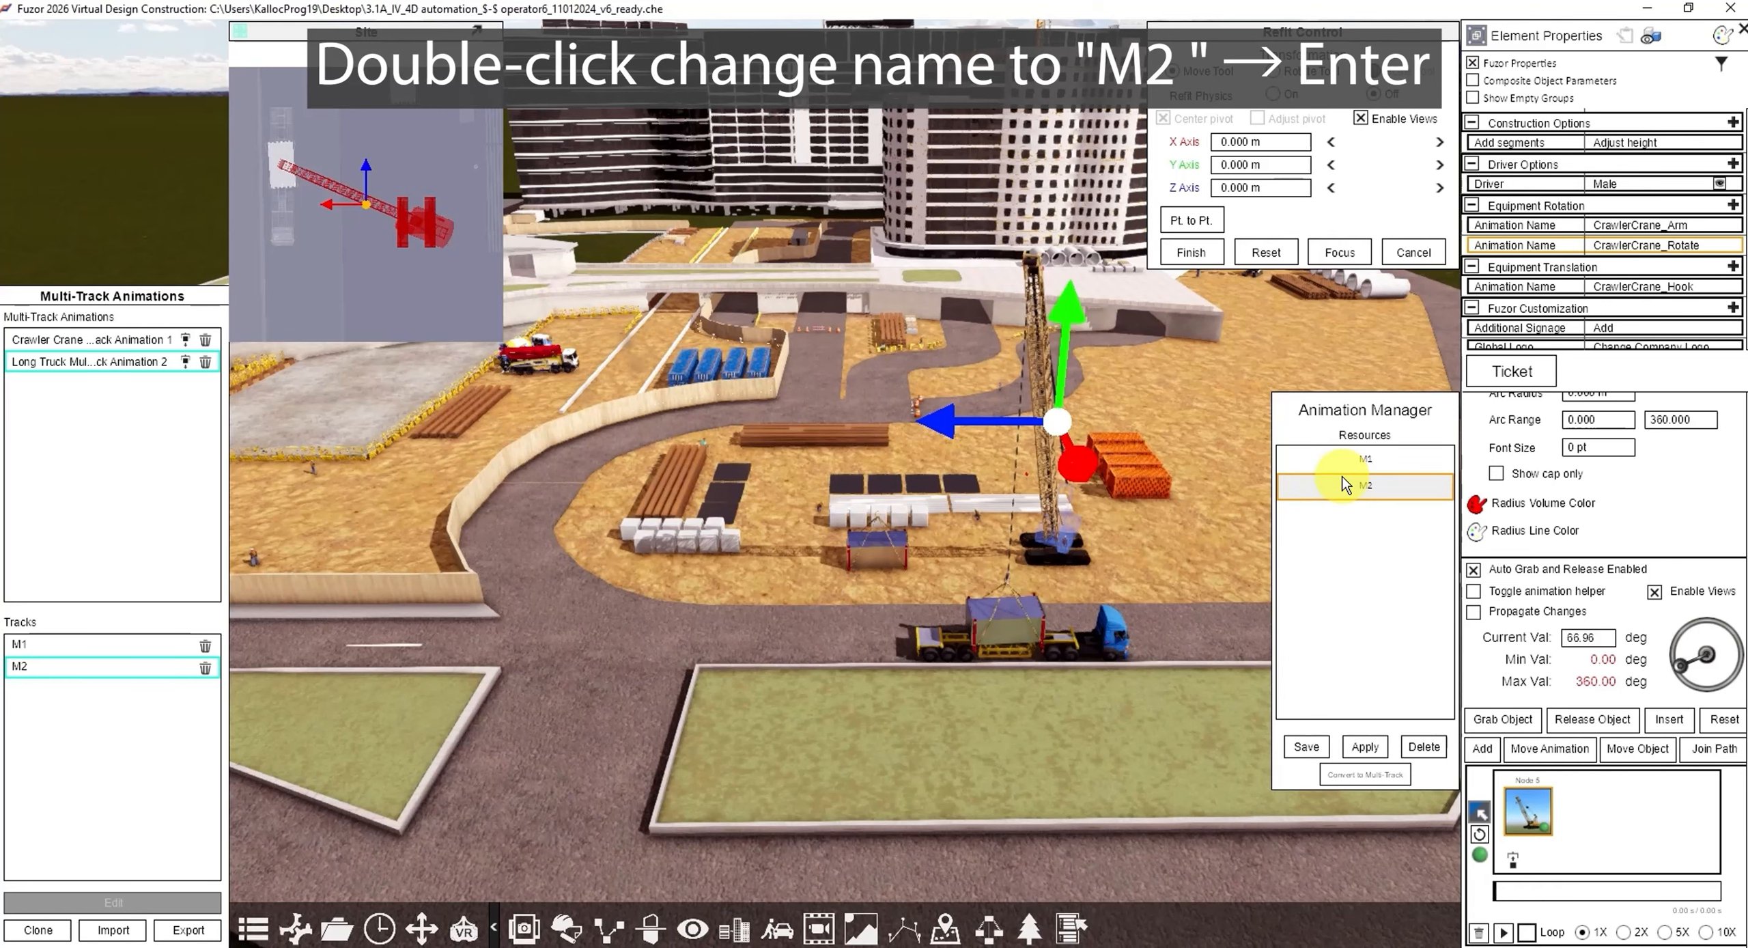
pyautogui.press('Return')
# Step: Convert the crane's M2 animation to multi-track, adding it to the existing Crawler Crane Multi-Track Animation 1
pyautogui.click(1379, 775)
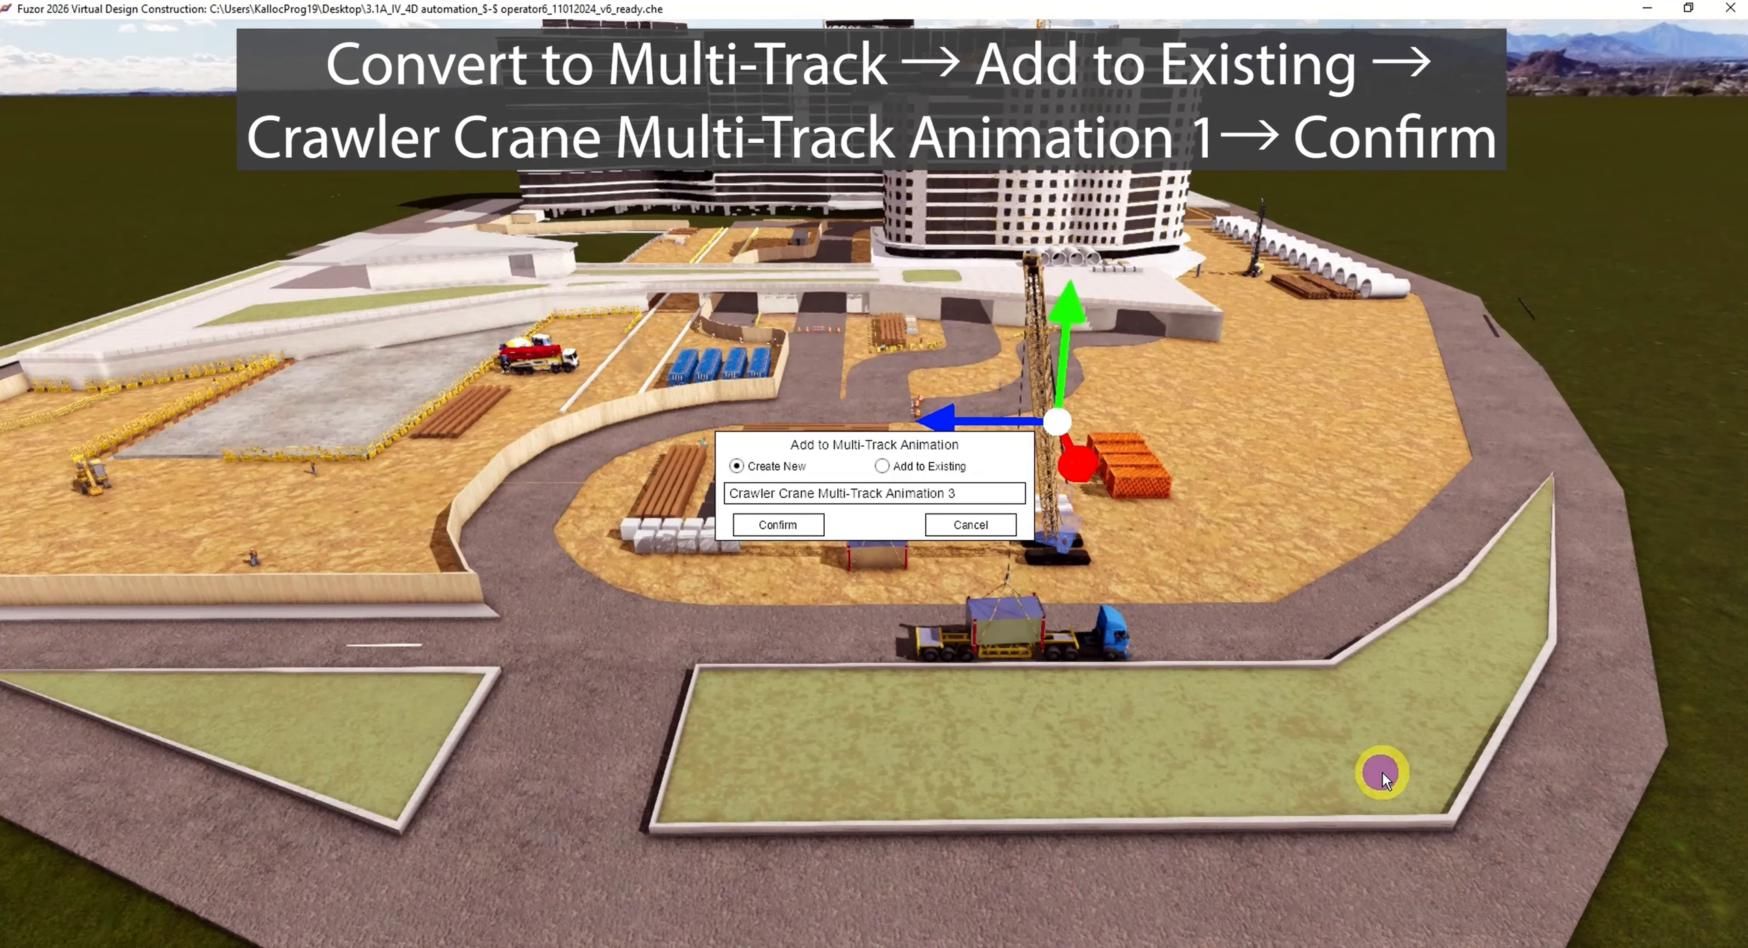
pyautogui.click(880, 467)
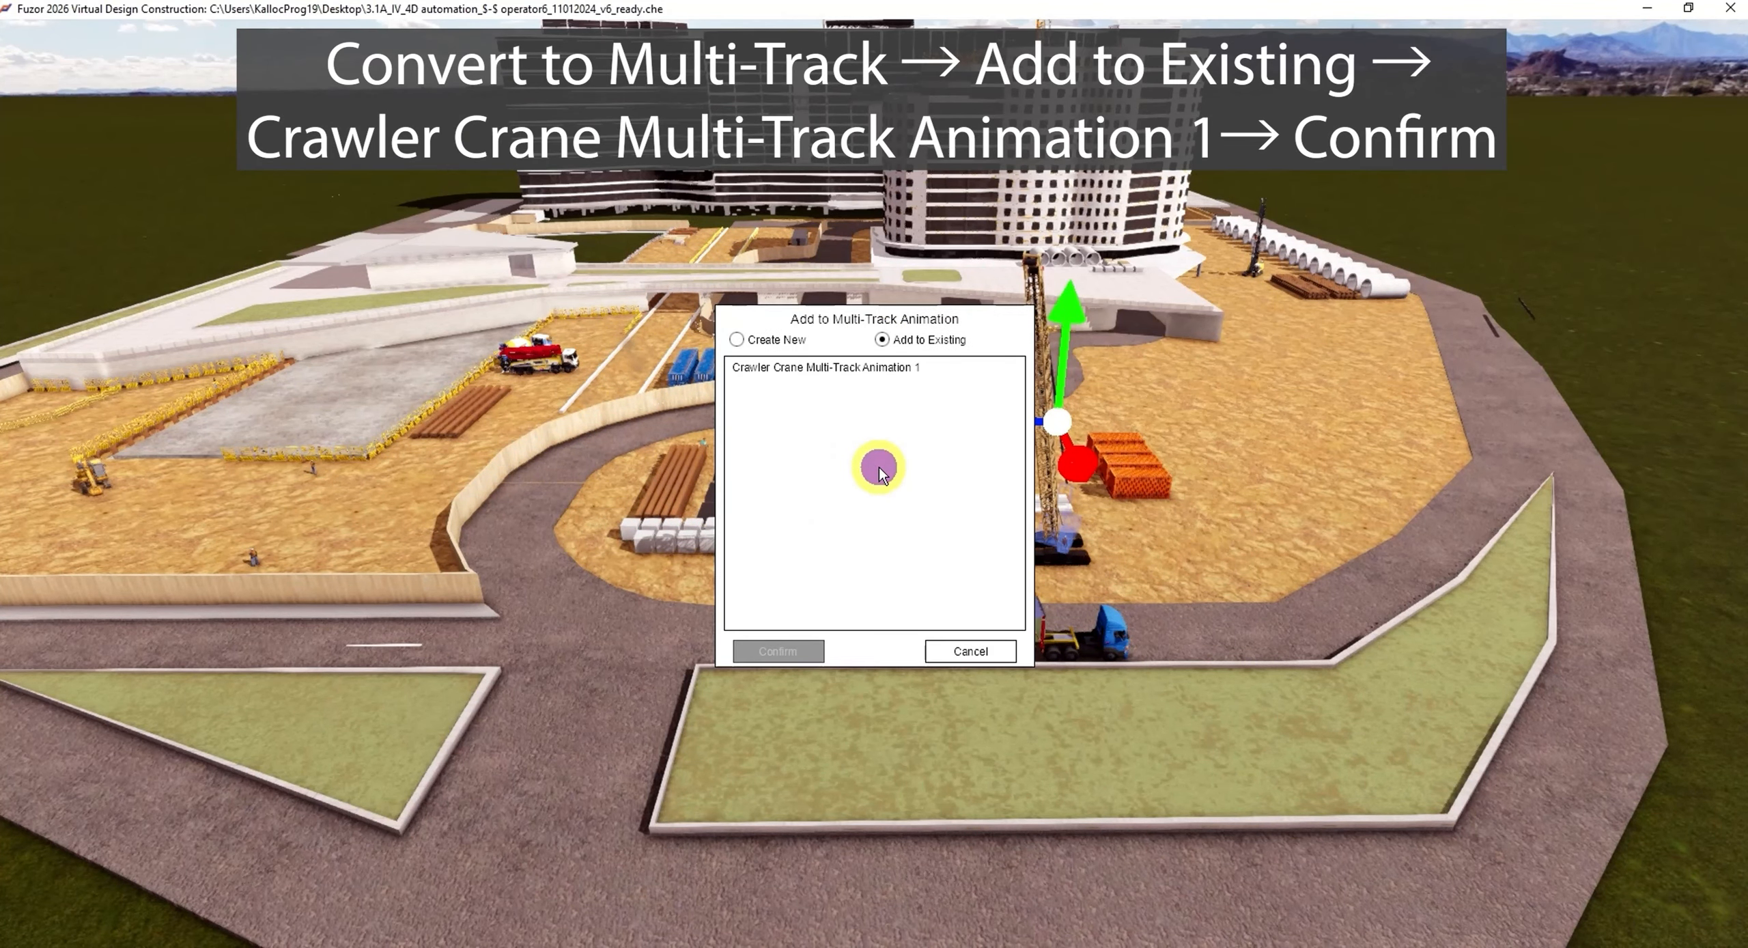
pyautogui.click(902, 369)
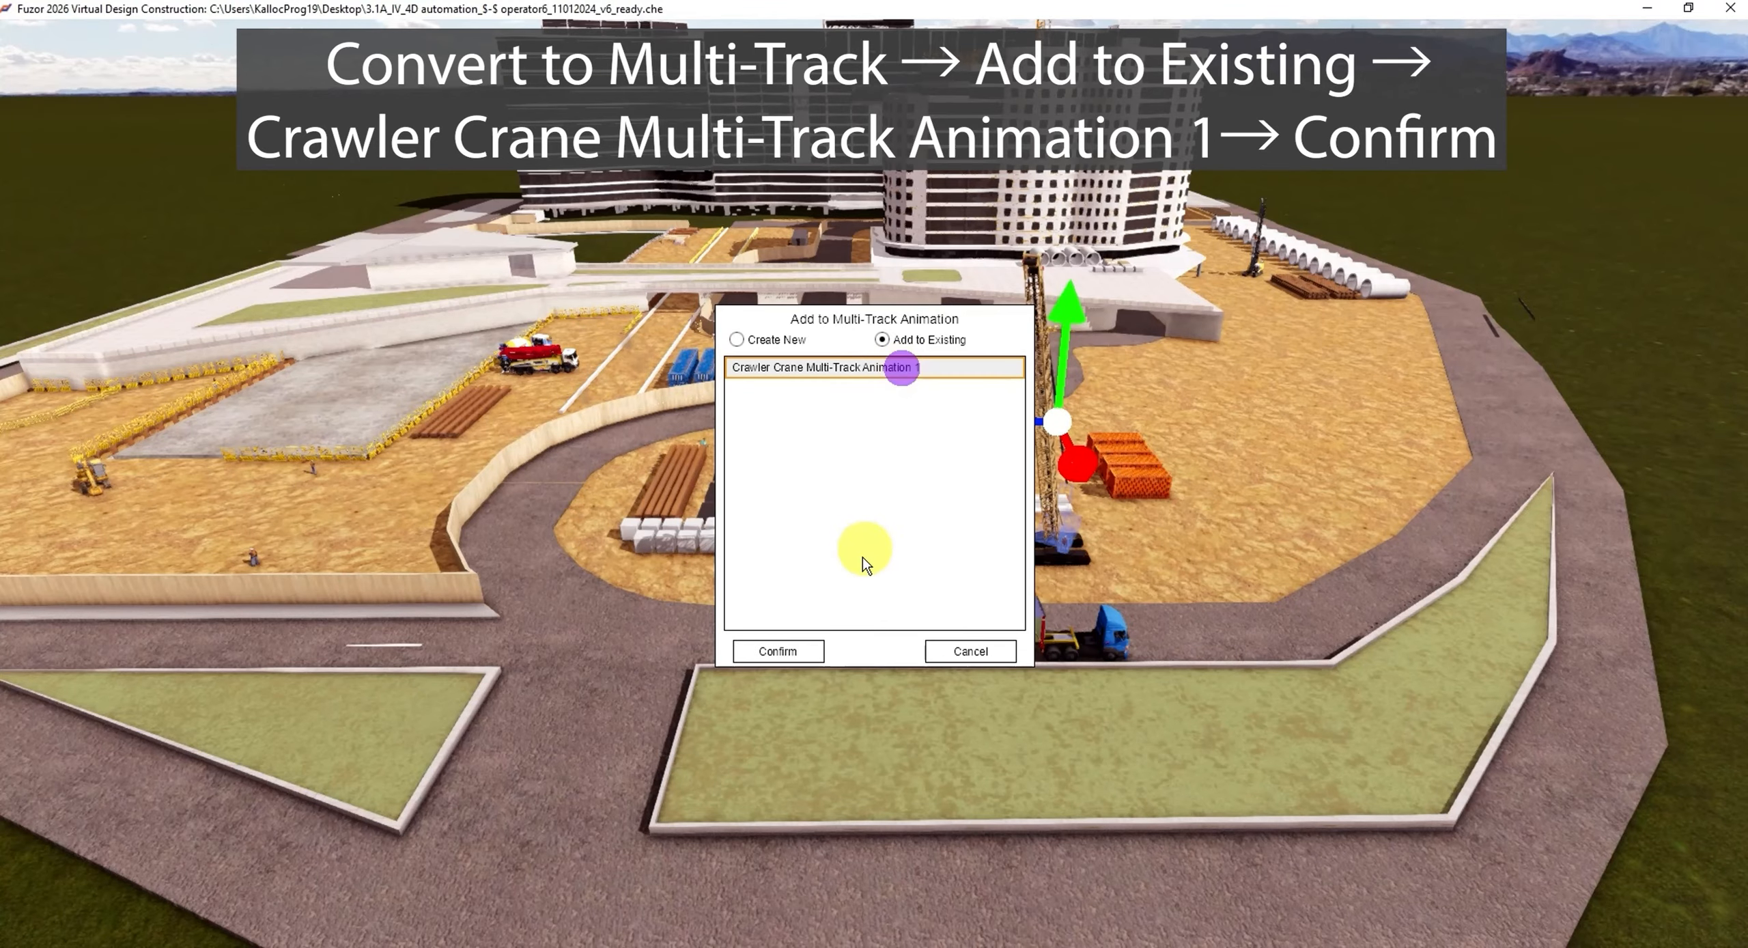
pyautogui.click(814, 654)
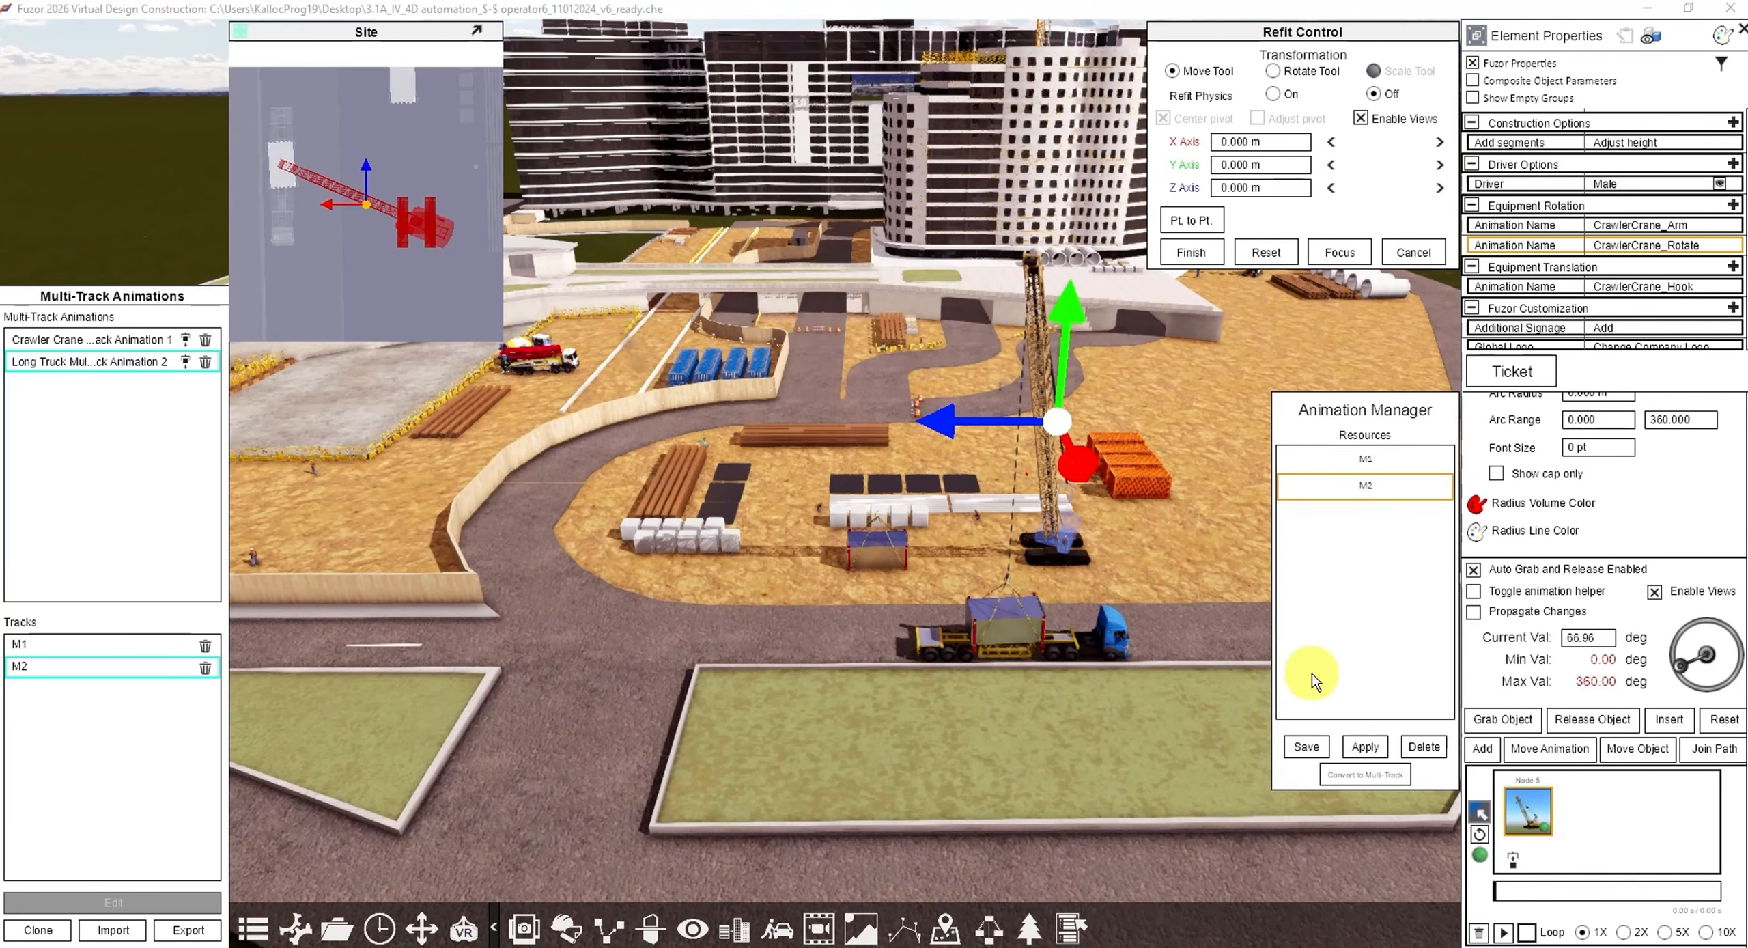
# Step: In the 4D simulation, add the crawler crane and long truck to the Material 1 task with the M1 animation for both
pyautogui.click(566, 937)
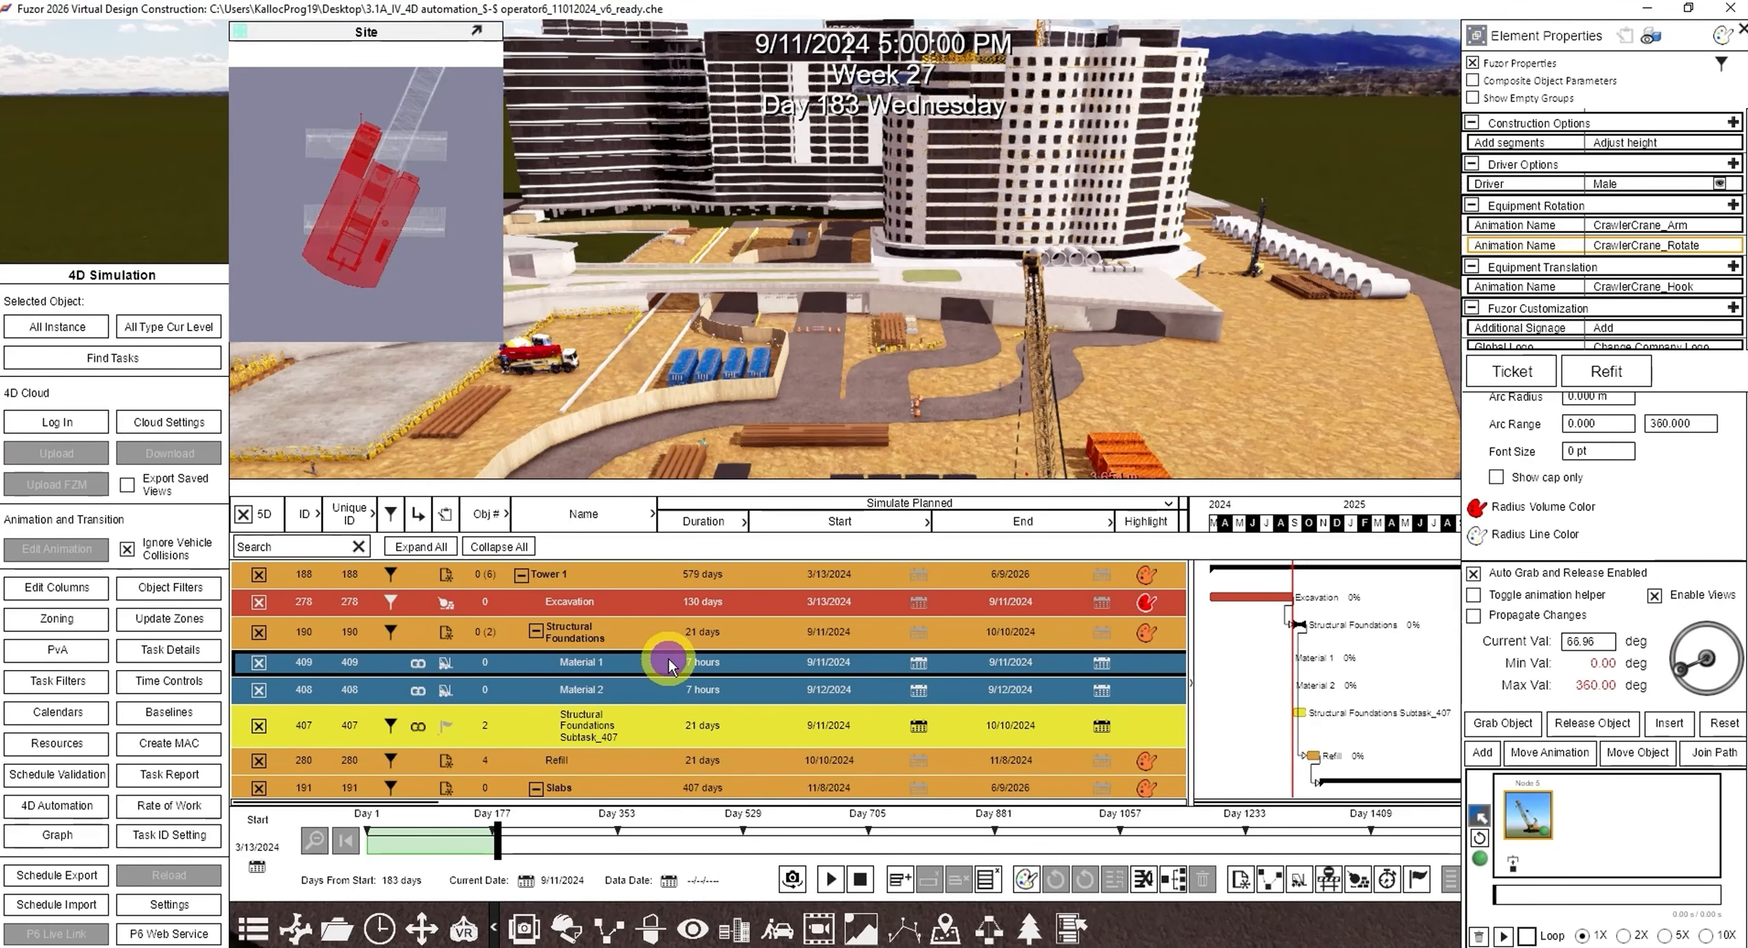
pyautogui.moveTo(899, 390); pyautogui.dragTo(902, 196, button='middle')
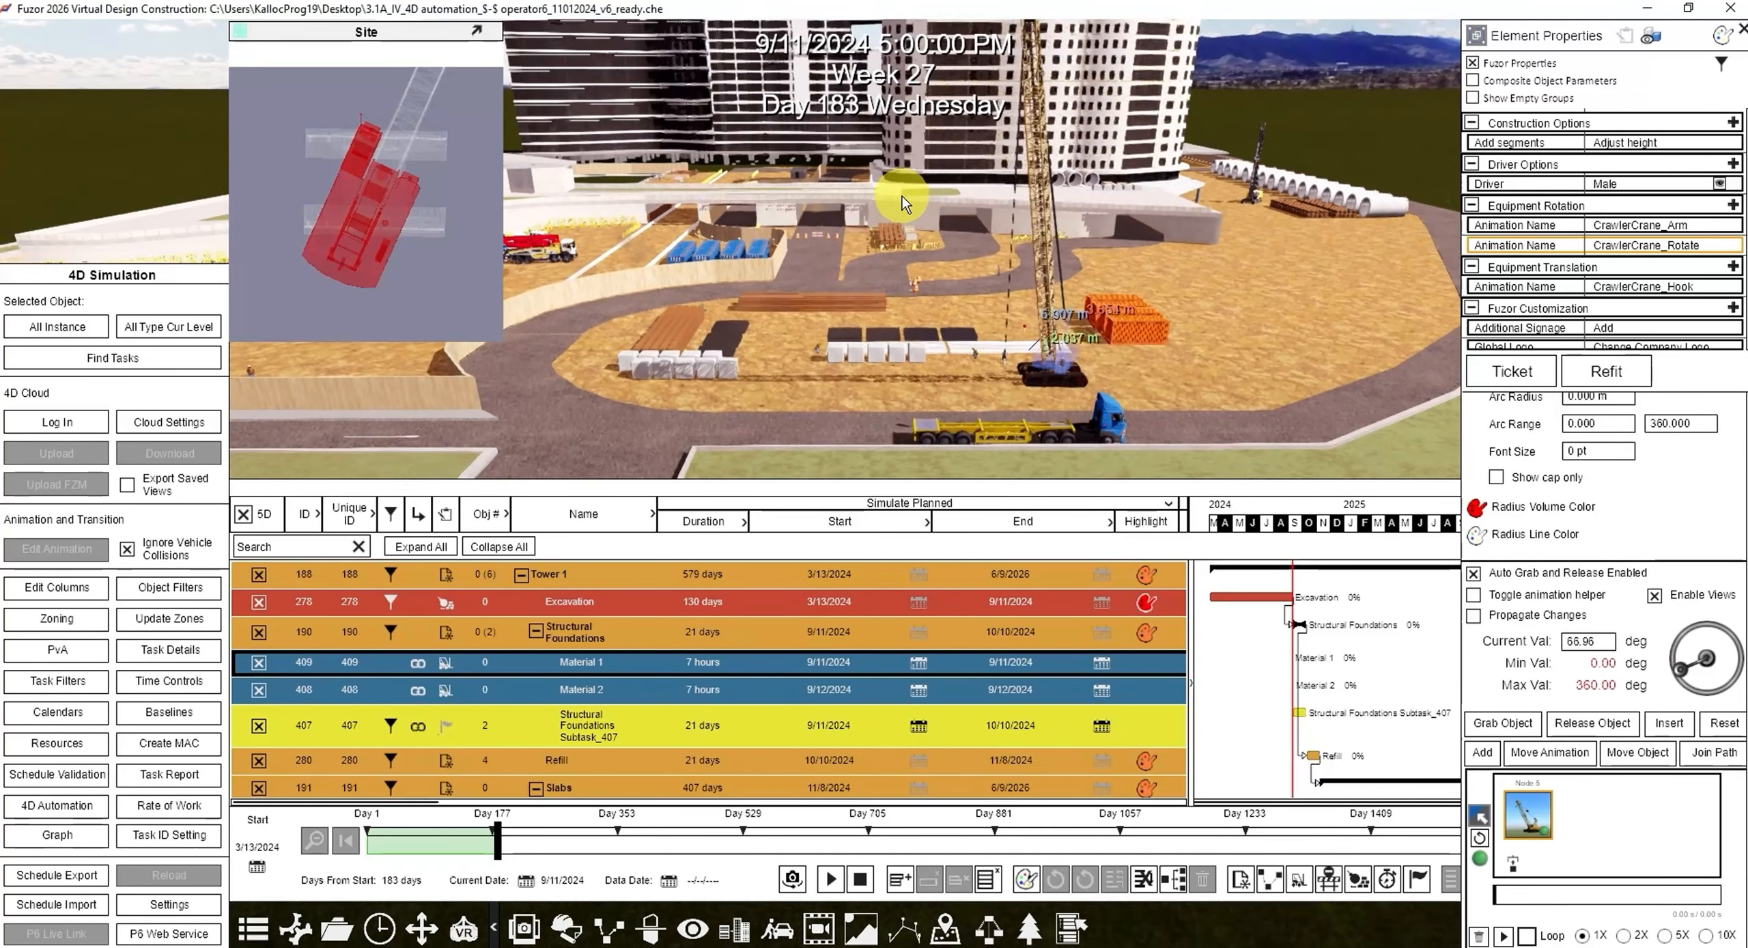
pyautogui.click(1107, 346)
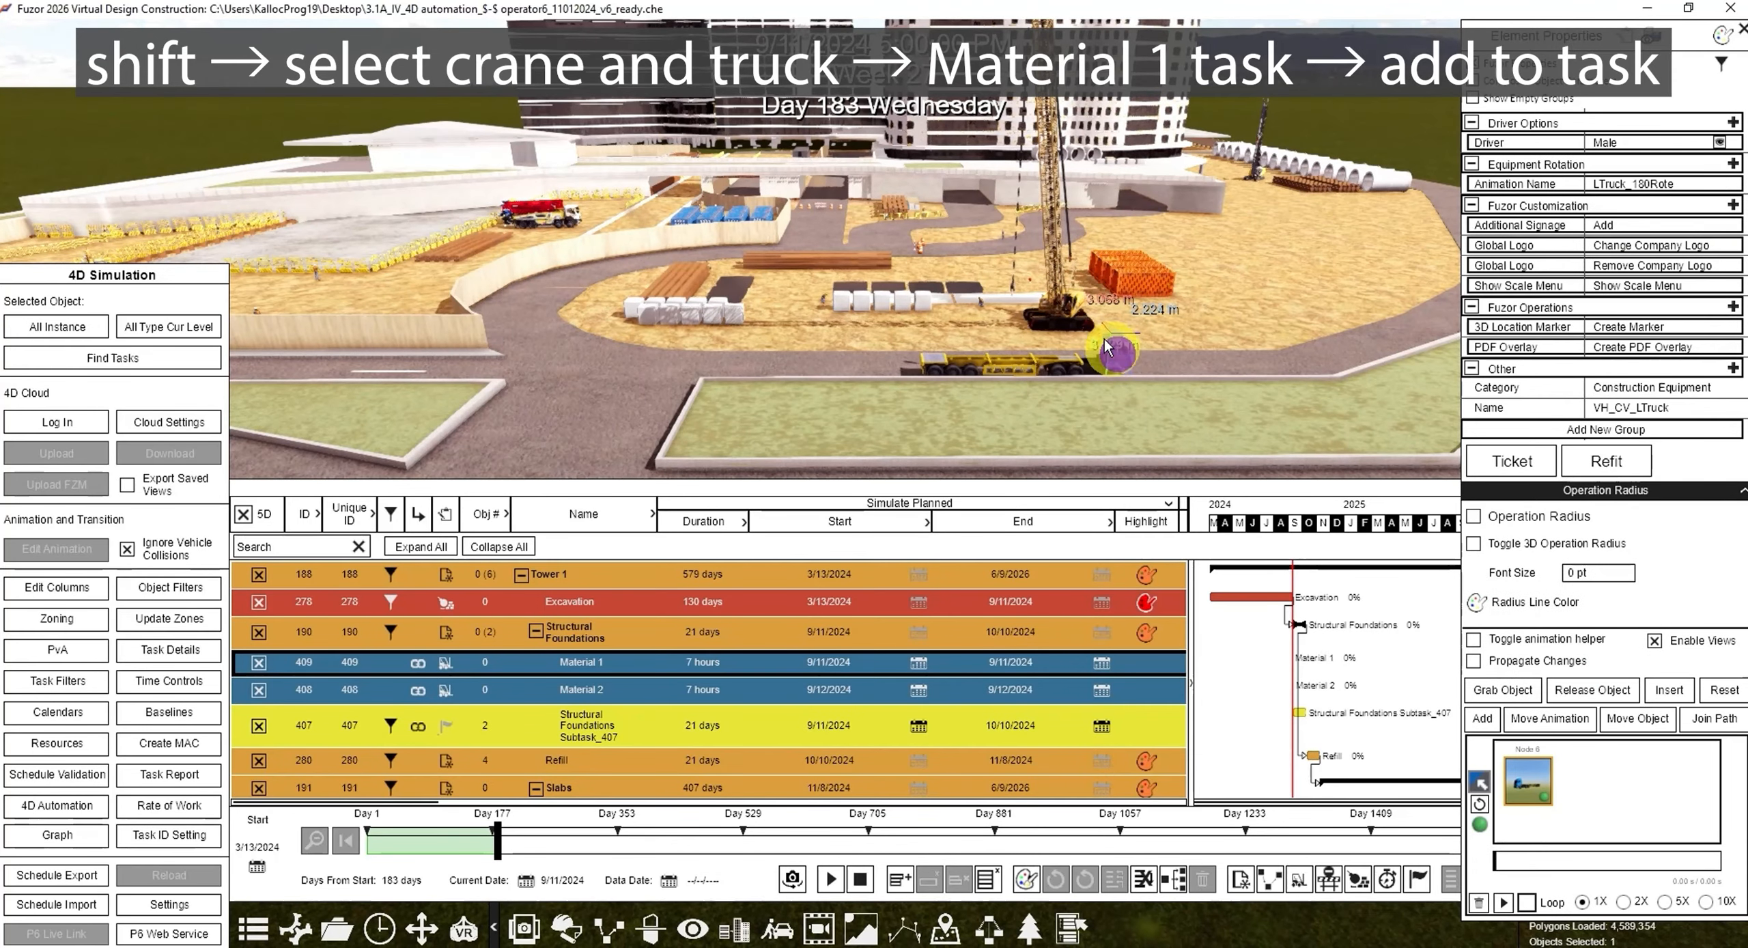
pyautogui.keyDown('shift'); pyautogui.click(1075, 318); pyautogui.keyUp('shift')
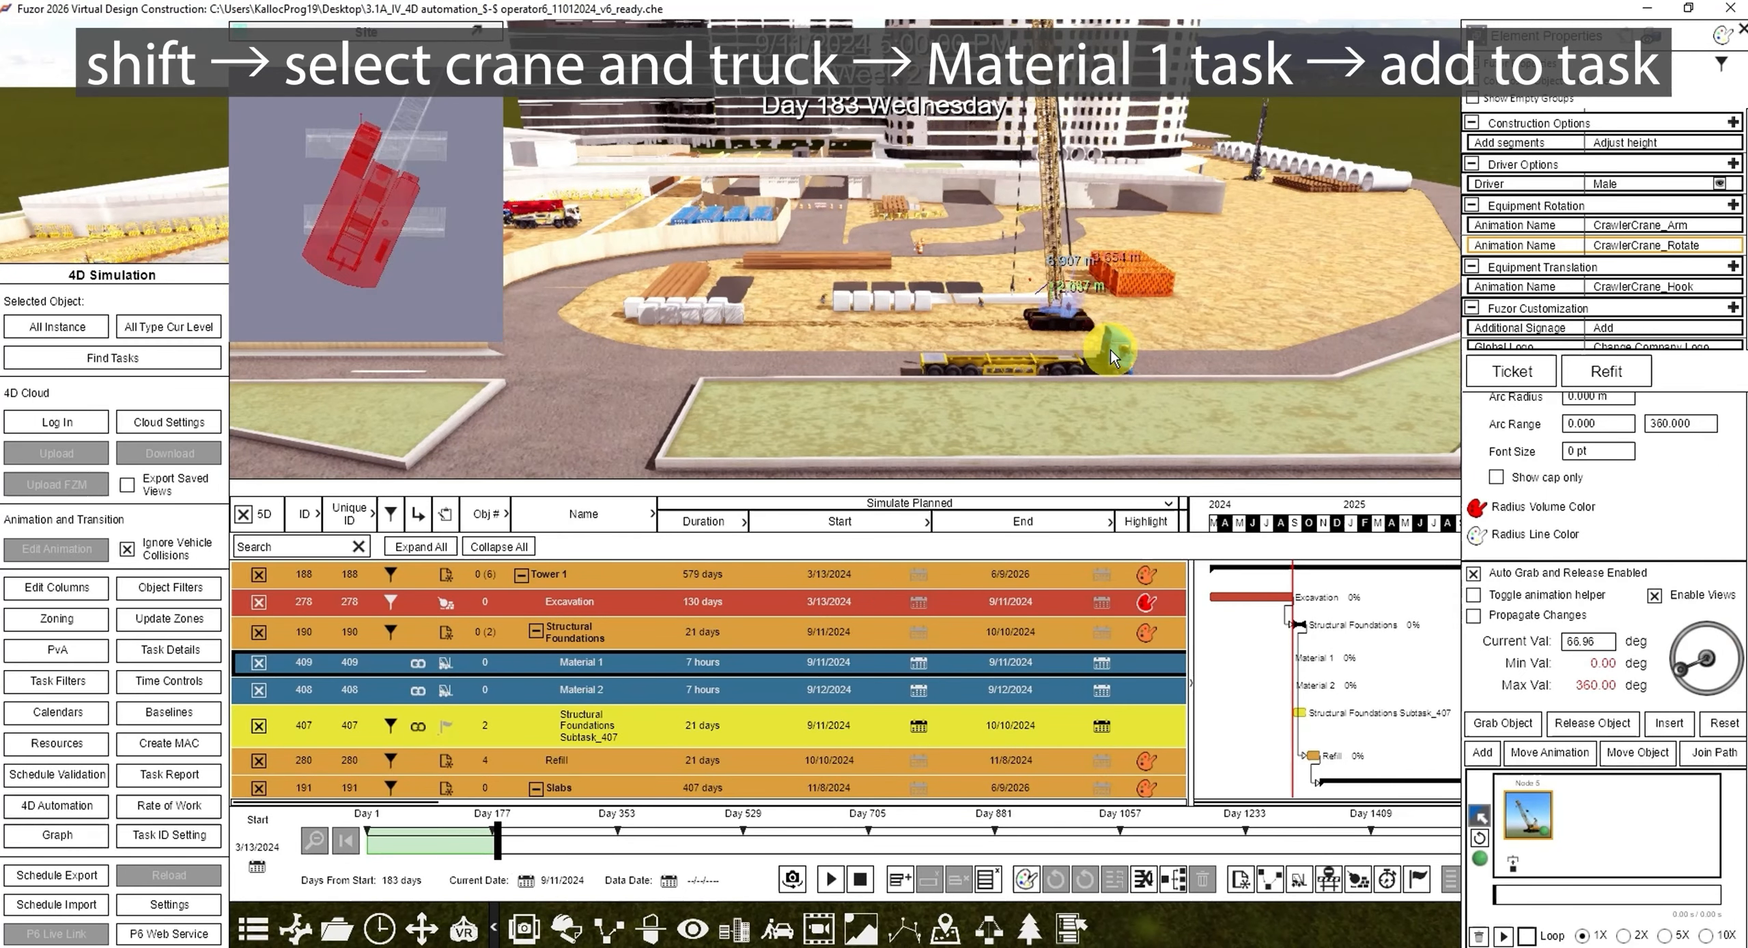
pyautogui.keyDown('shift'); pyautogui.click(1110, 348); pyautogui.keyUp('shift')
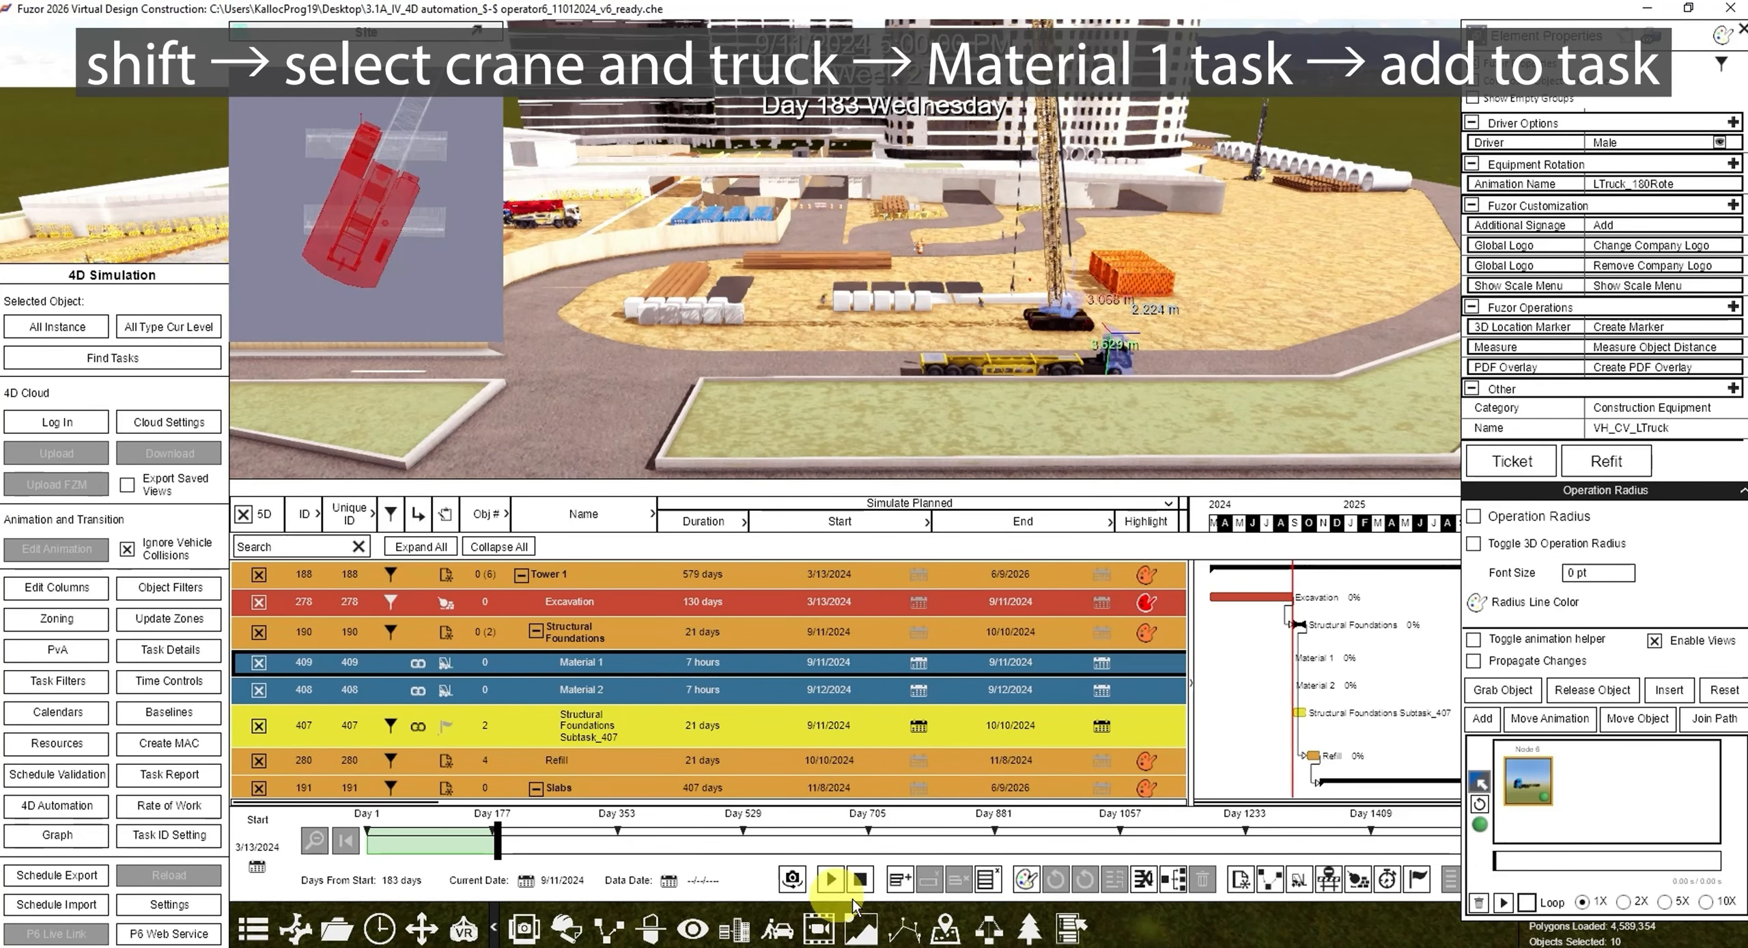
pyautogui.click(900, 880)
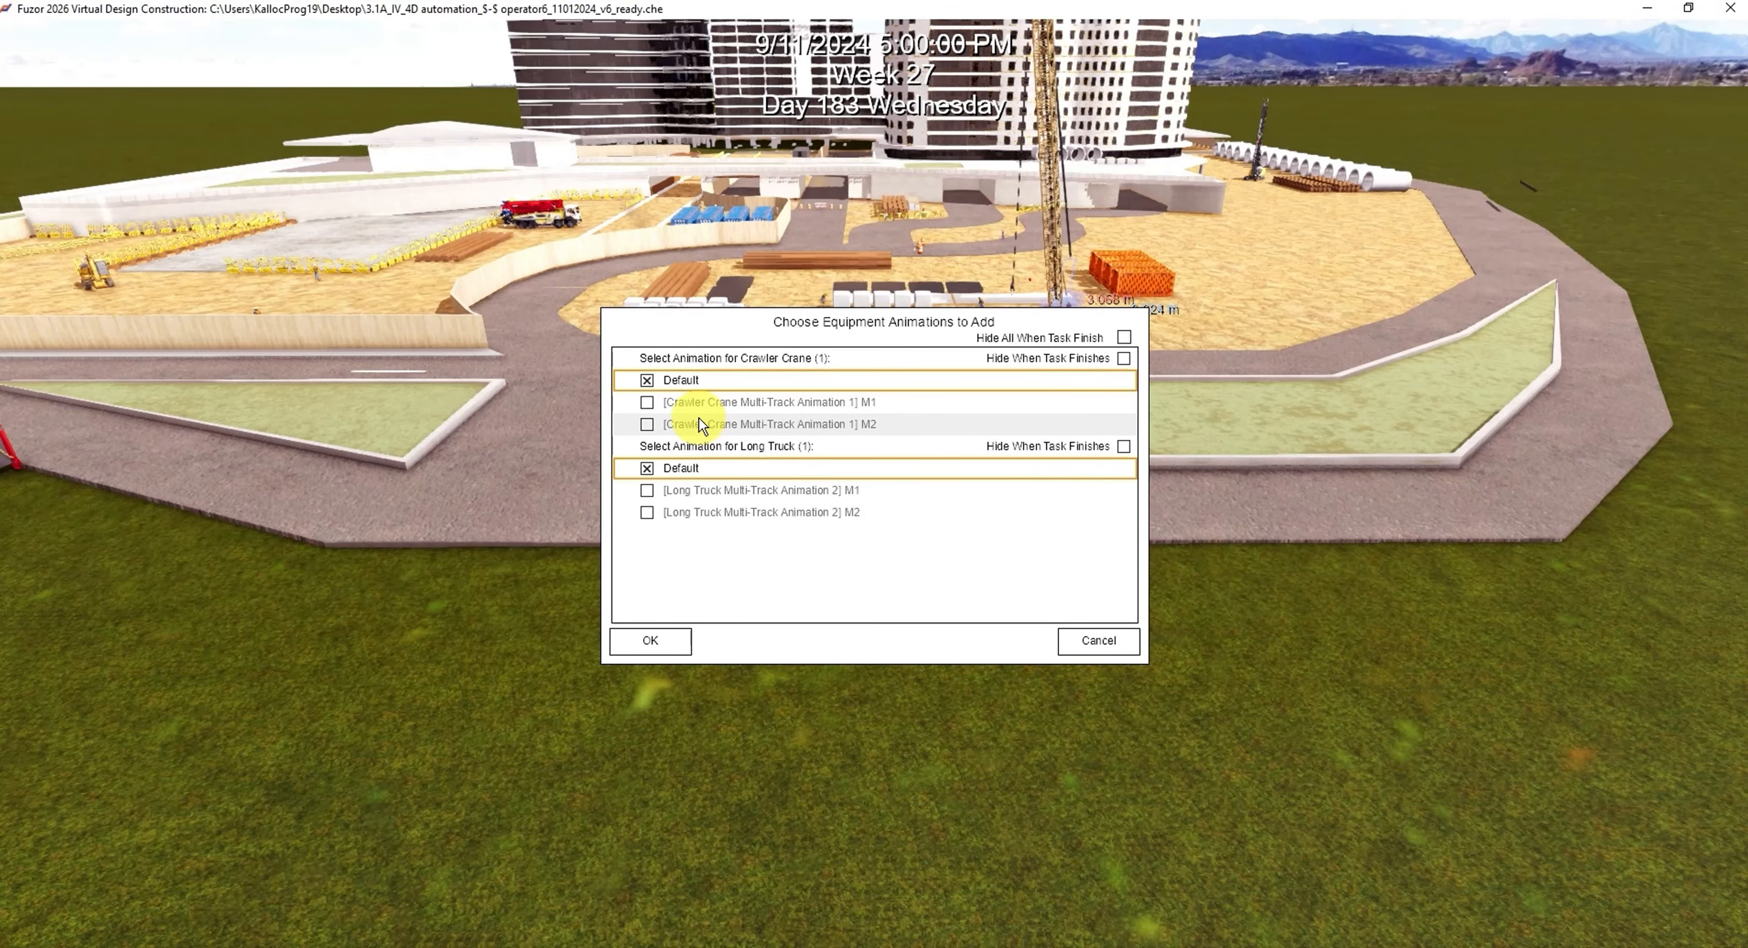
pyautogui.click(648, 401)
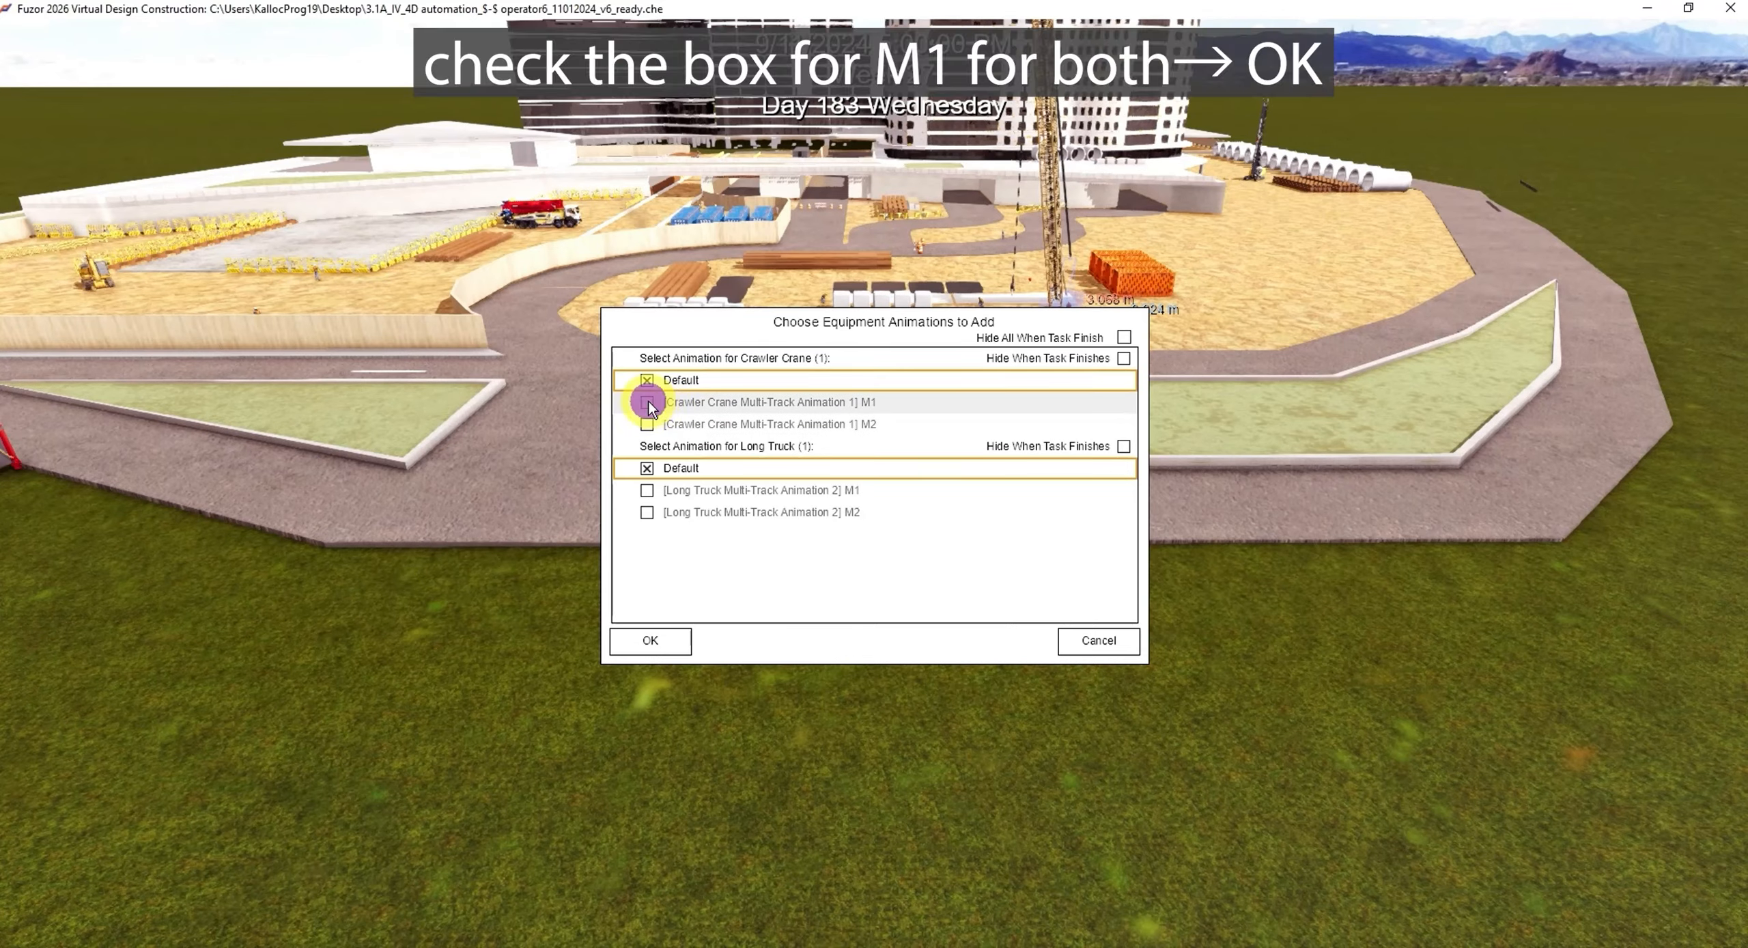
pyautogui.click(647, 490)
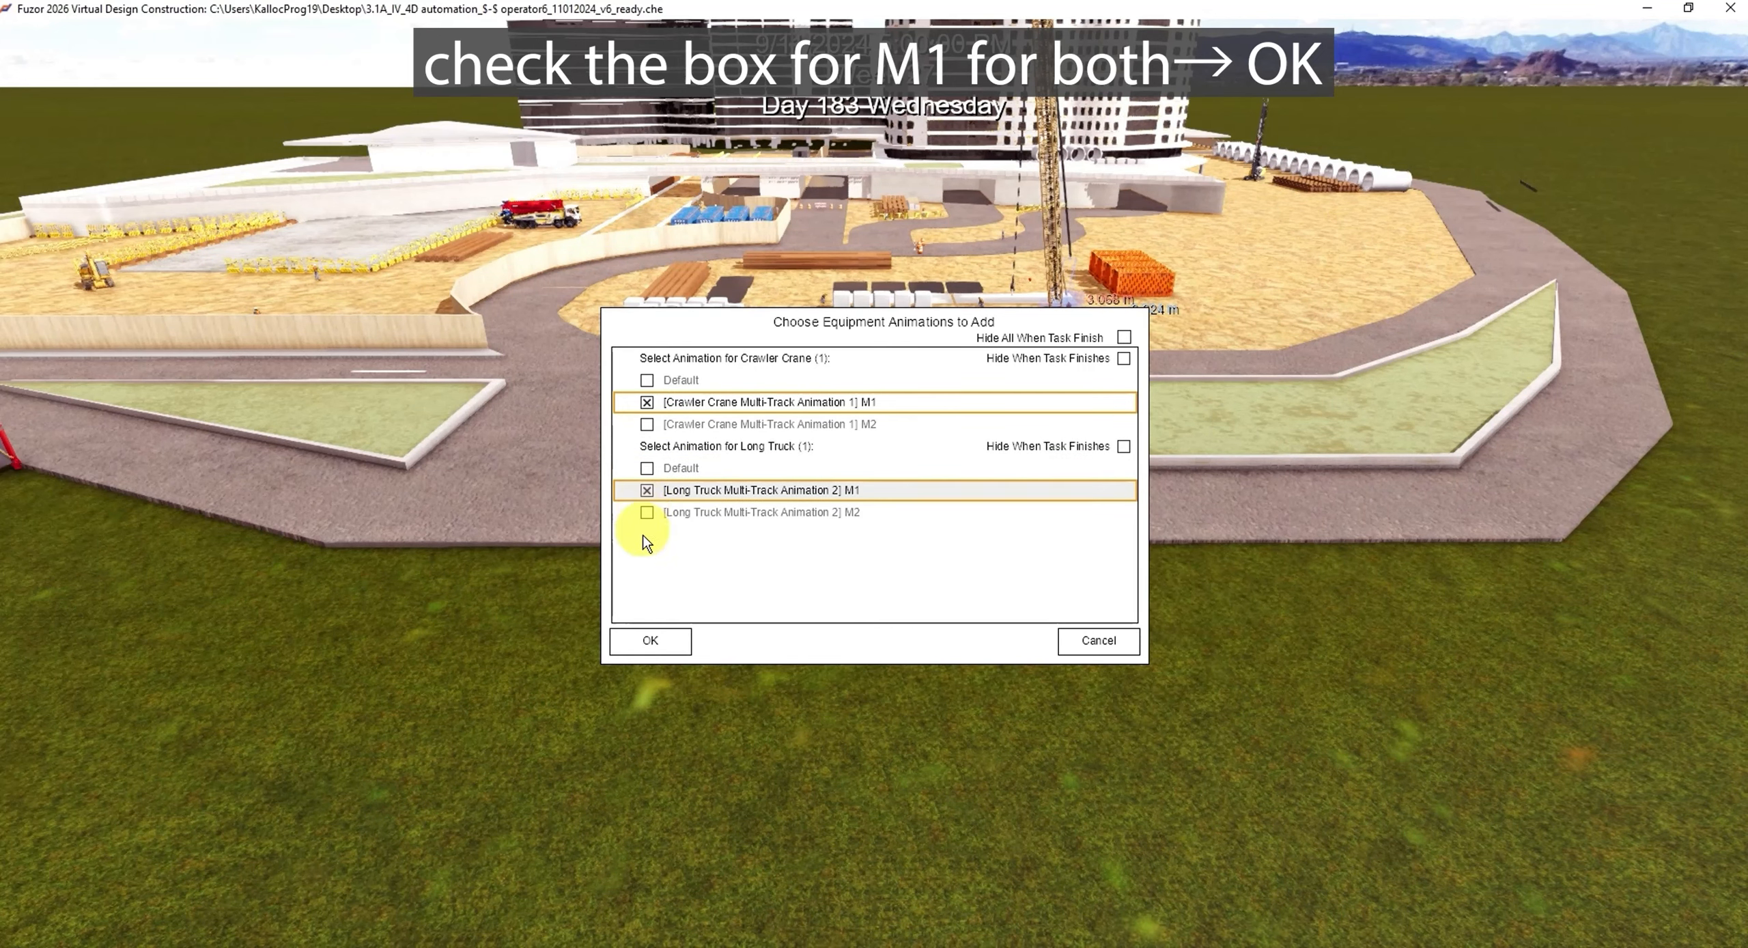
pyautogui.click(650, 640)
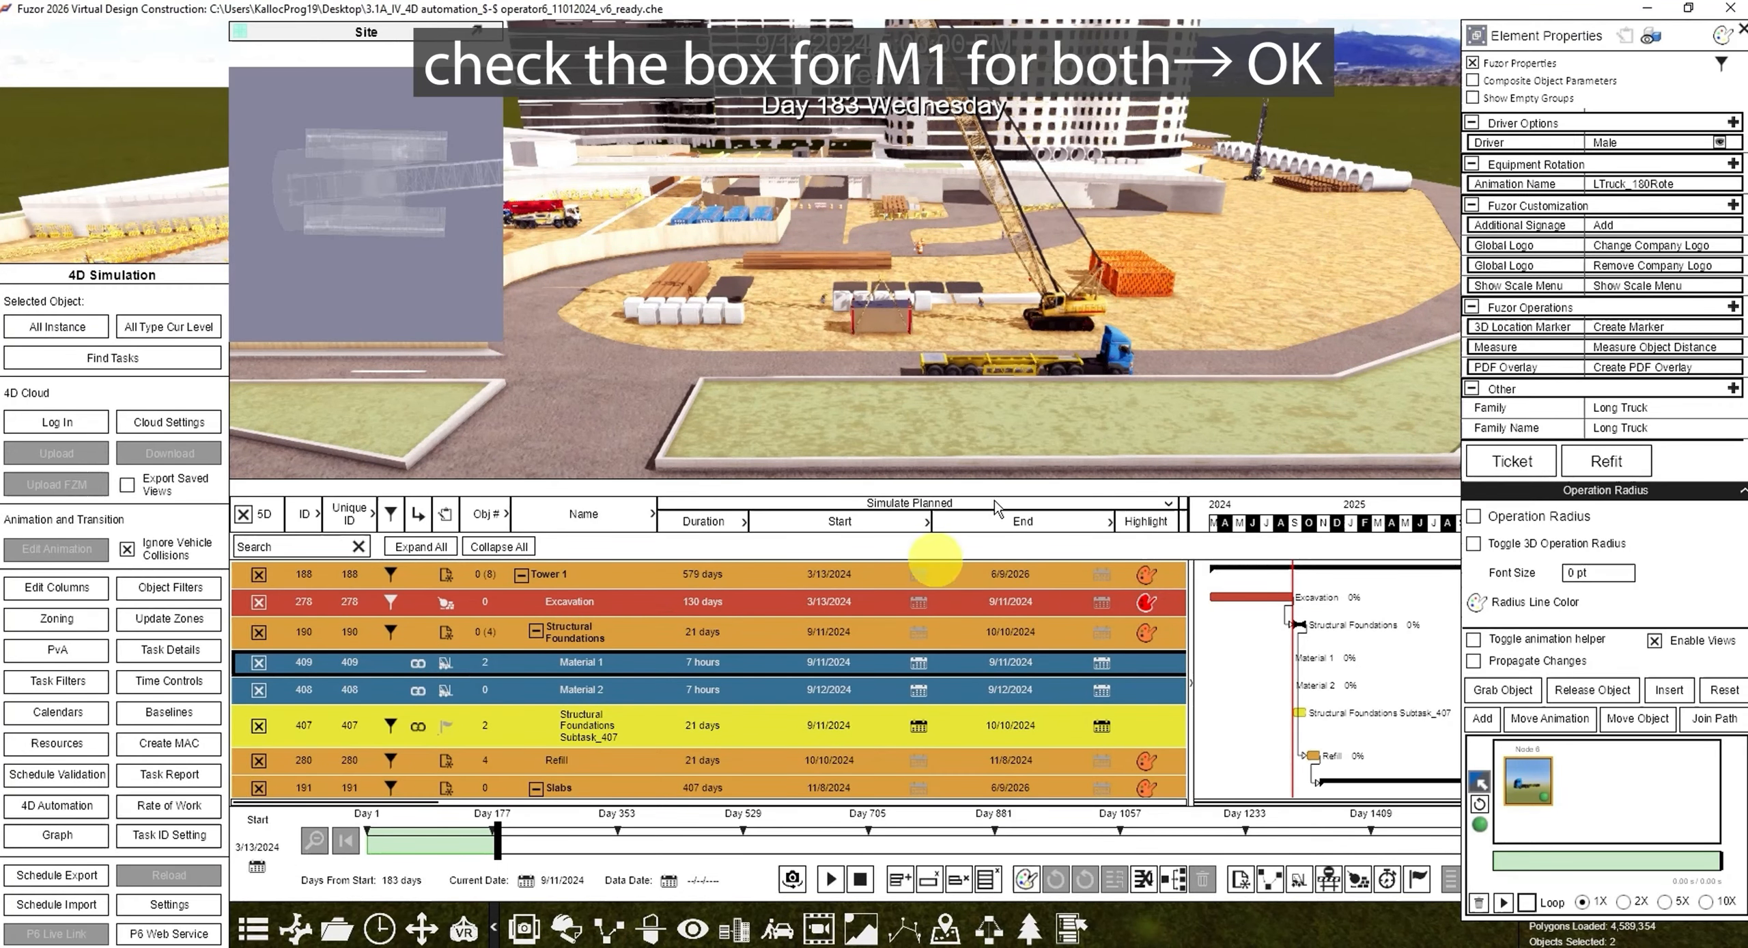
# Step: Add the crawler crane and long truck to the Material 2 task with the M2 animation for both
pyautogui.keyDown('shift'); pyautogui.click(1118, 355); pyautogui.keyUp('shift')
pyautogui.keyDown('shift'); pyautogui.click(1060, 310); pyautogui.keyUp('shift')
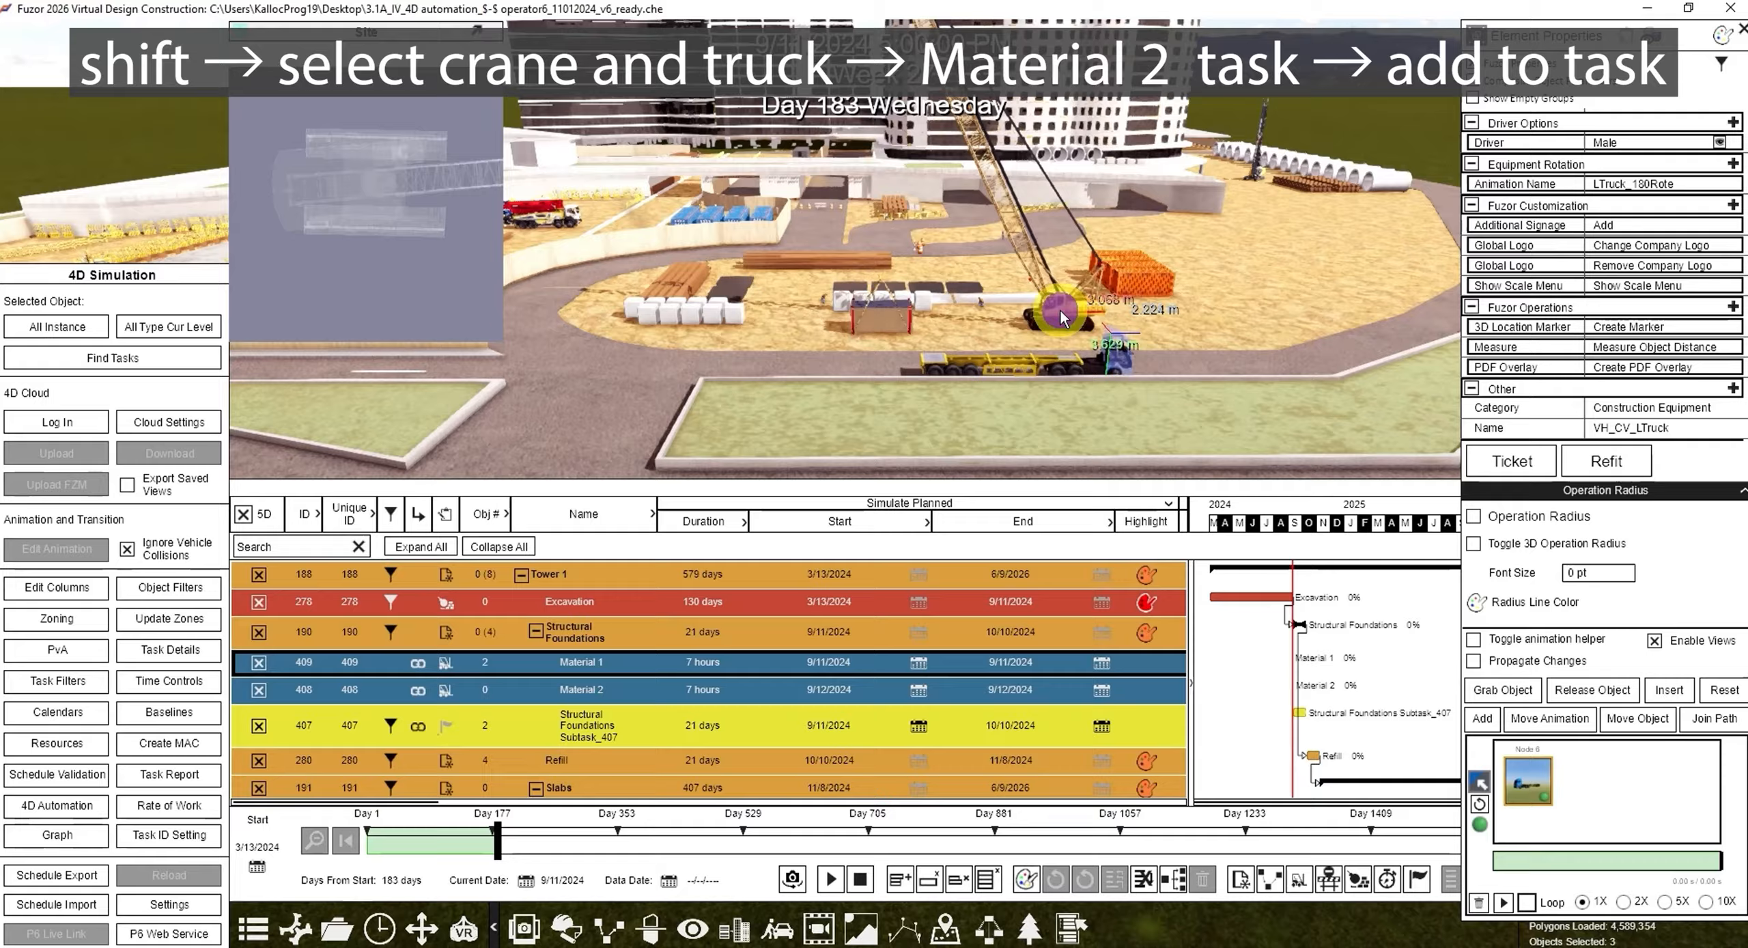
pyautogui.click(744, 691)
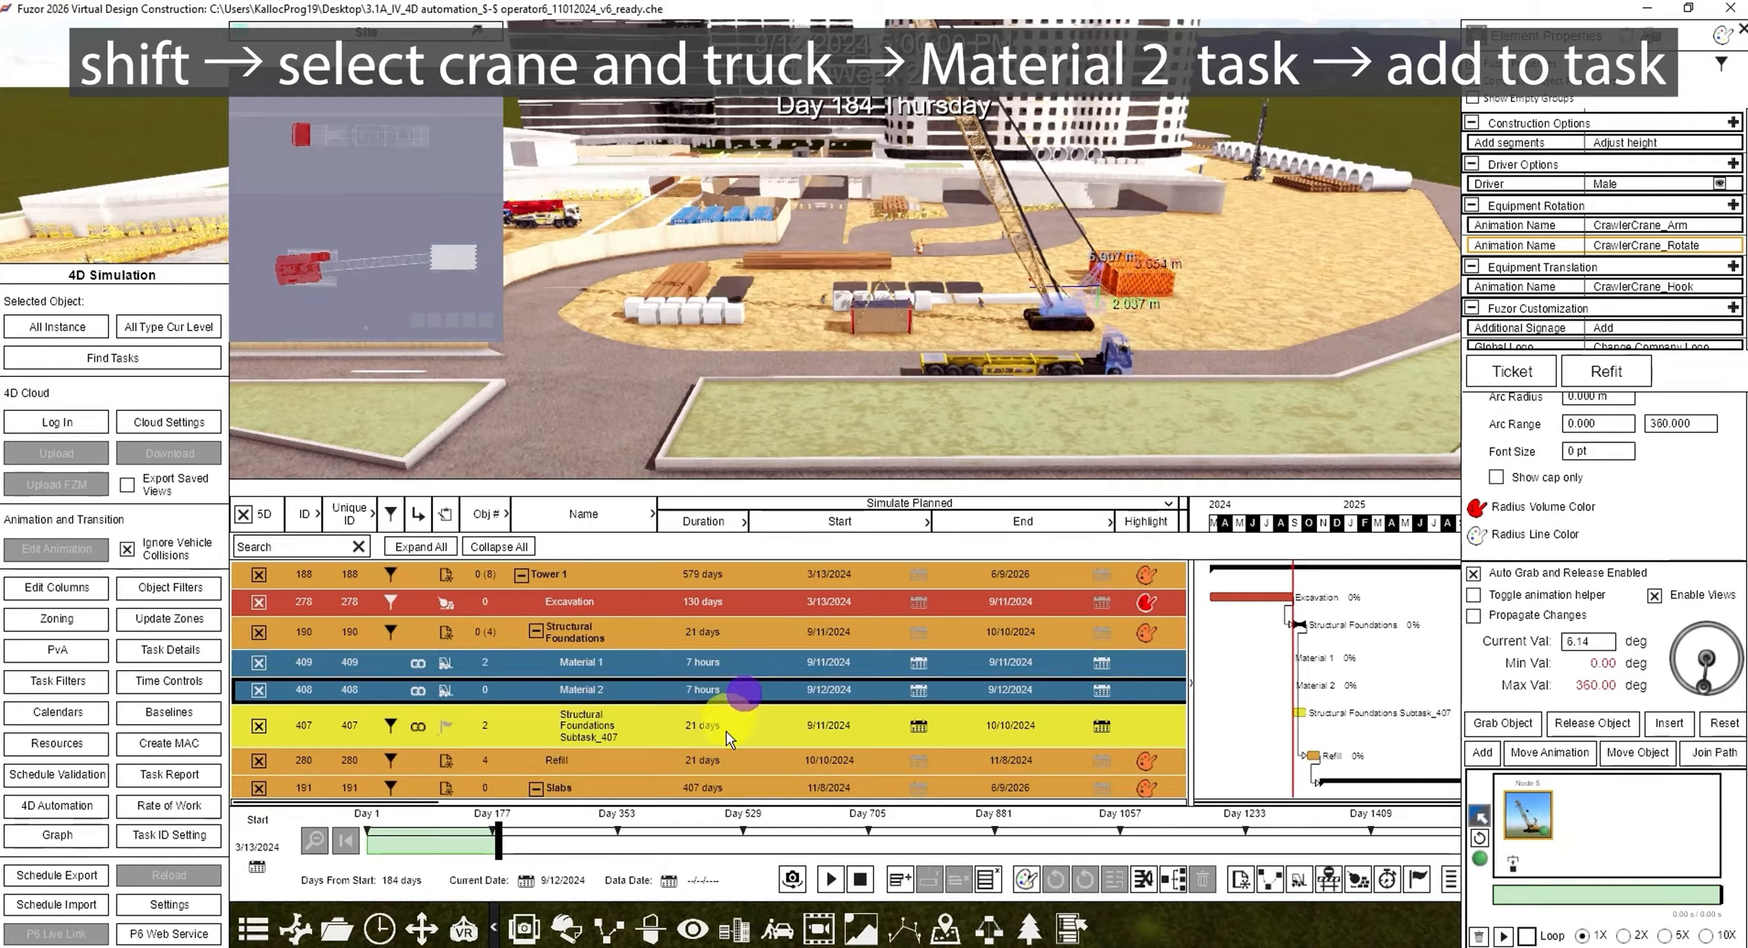
pyautogui.click(899, 879)
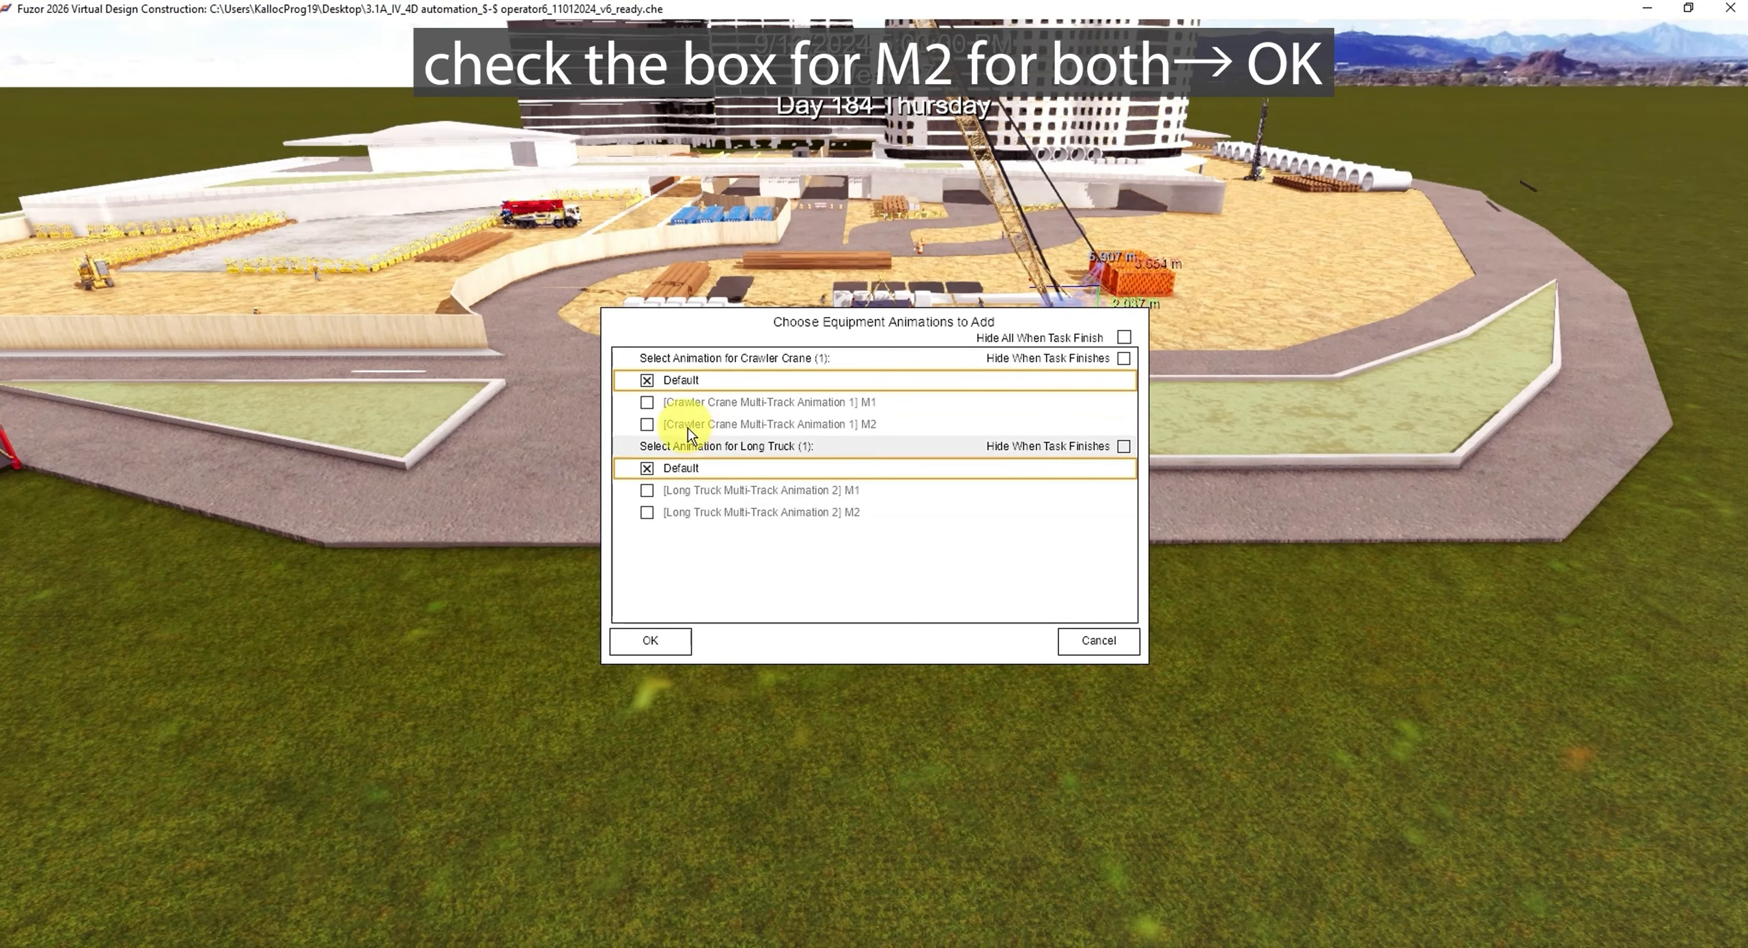
pyautogui.click(647, 424)
pyautogui.click(647, 512)
pyautogui.click(652, 640)
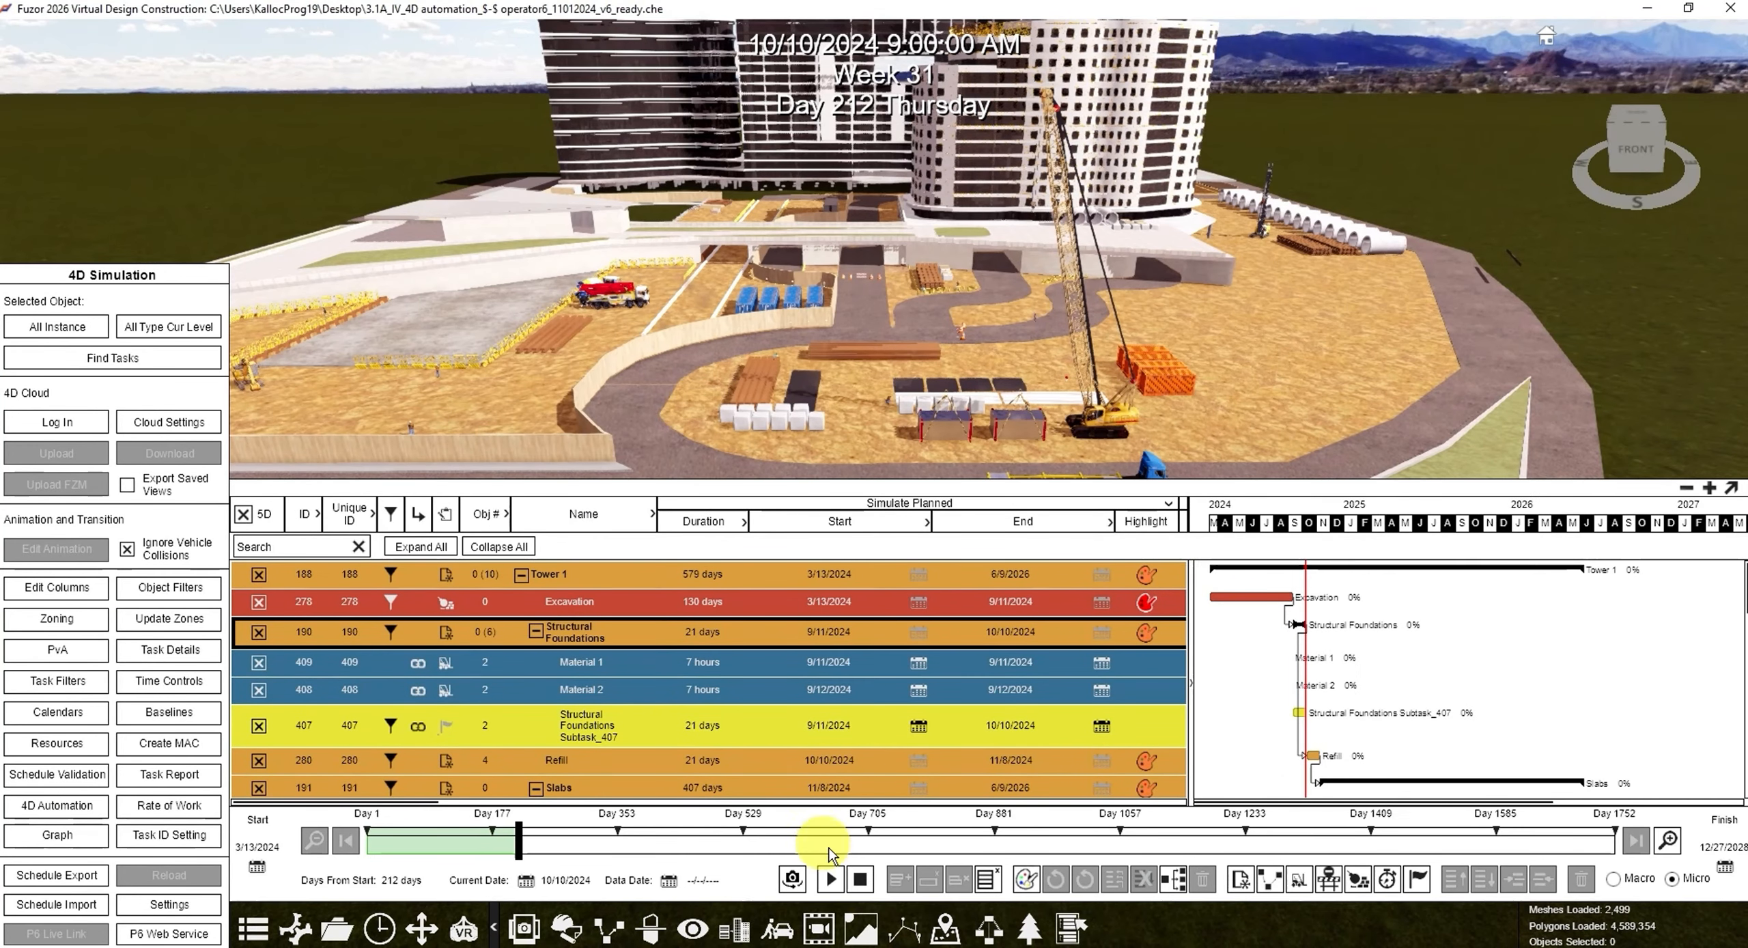
# Step: Play the 4D simulation from 9/11/2024 with the schedule hidden to watch both container deliveries
pyautogui.click(831, 879)
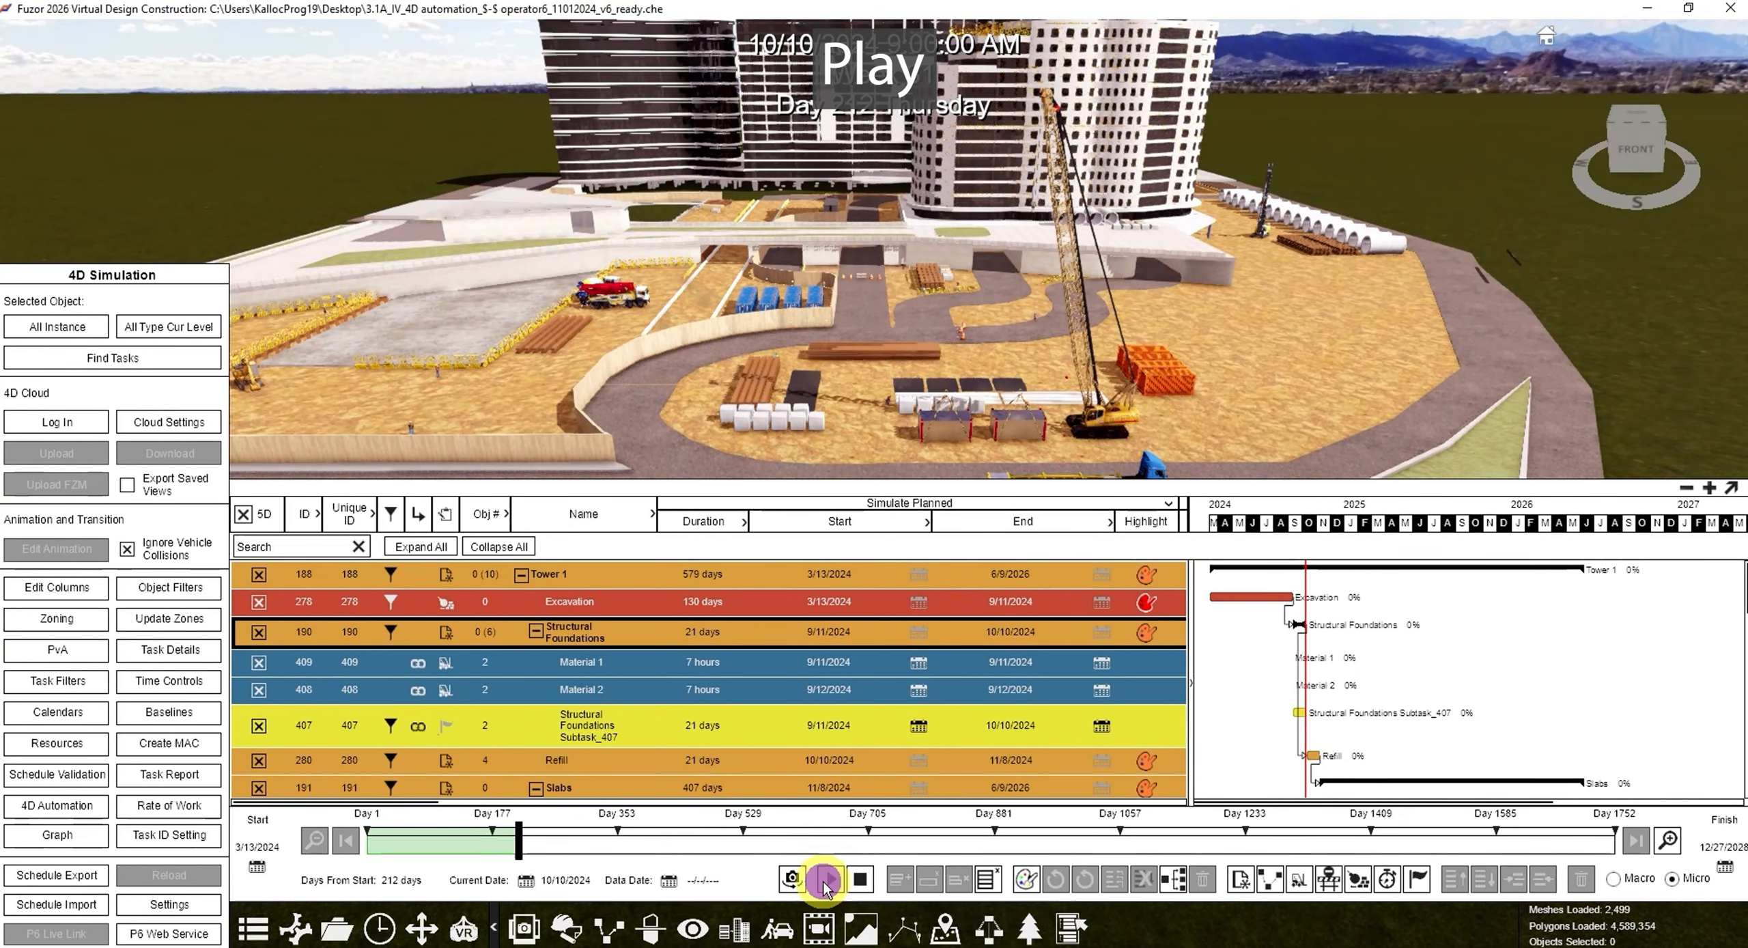
pyautogui.moveTo(535, 852)
pyautogui.mouseDown()
pyautogui.moveTo(484, 846)
pyautogui.moveTo(501, 847)
pyautogui.mouseUp()
pyautogui.click(828, 879)
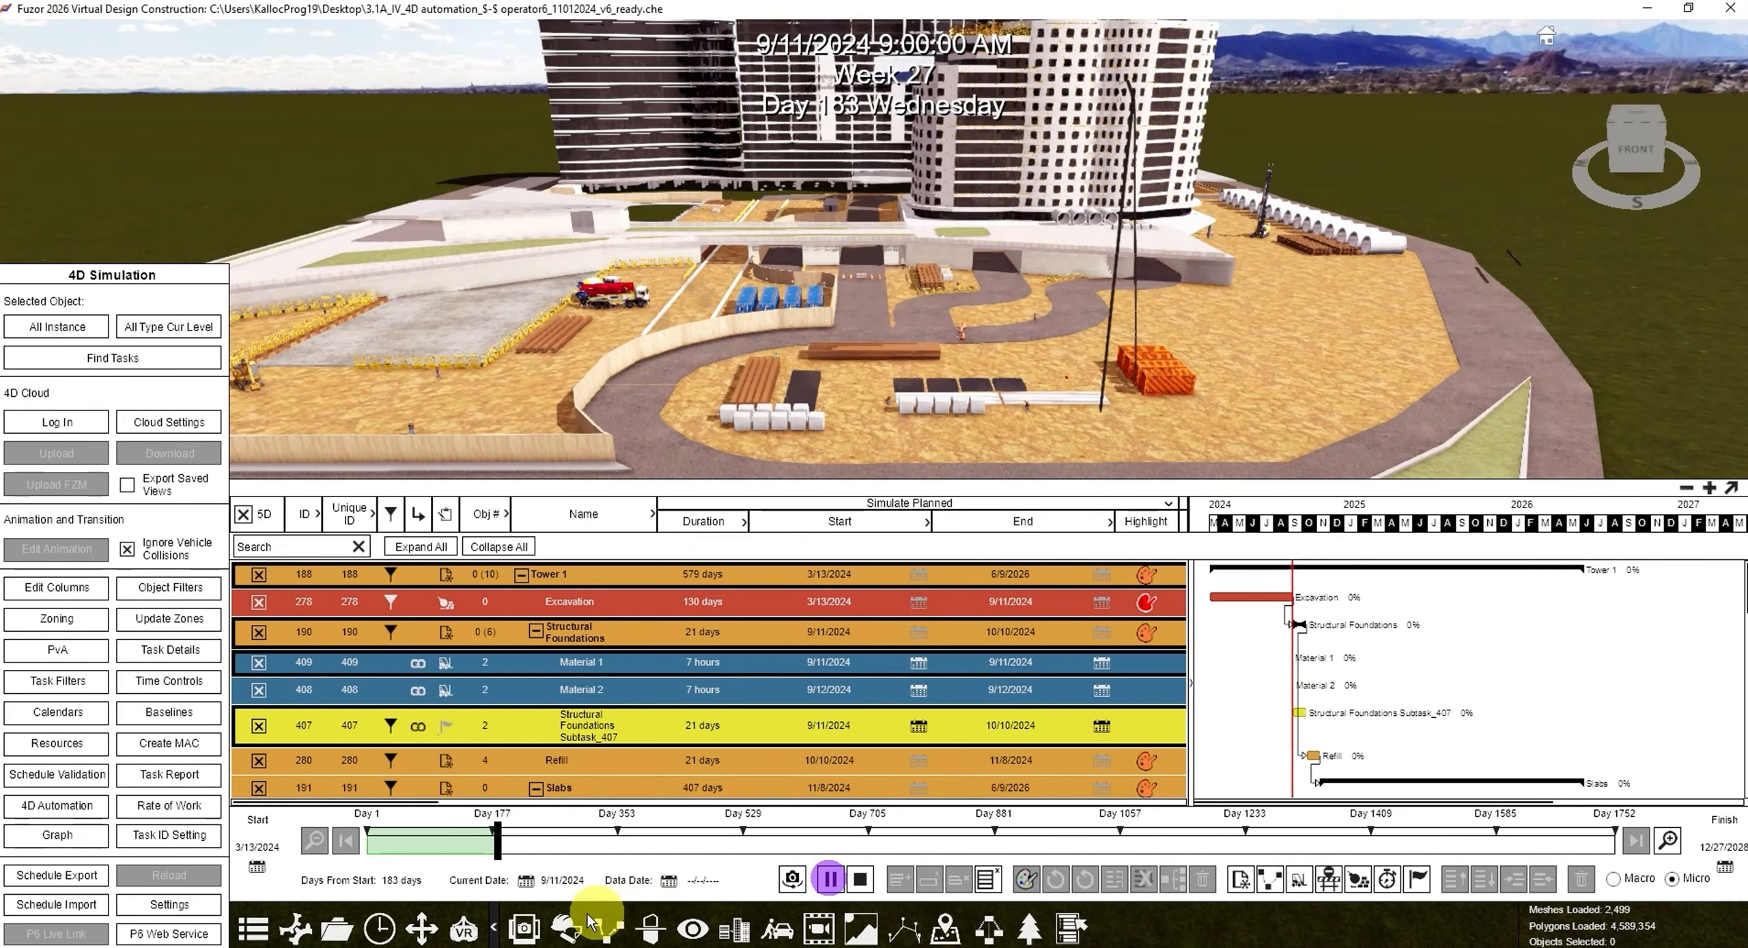
pyautogui.click(566, 927)
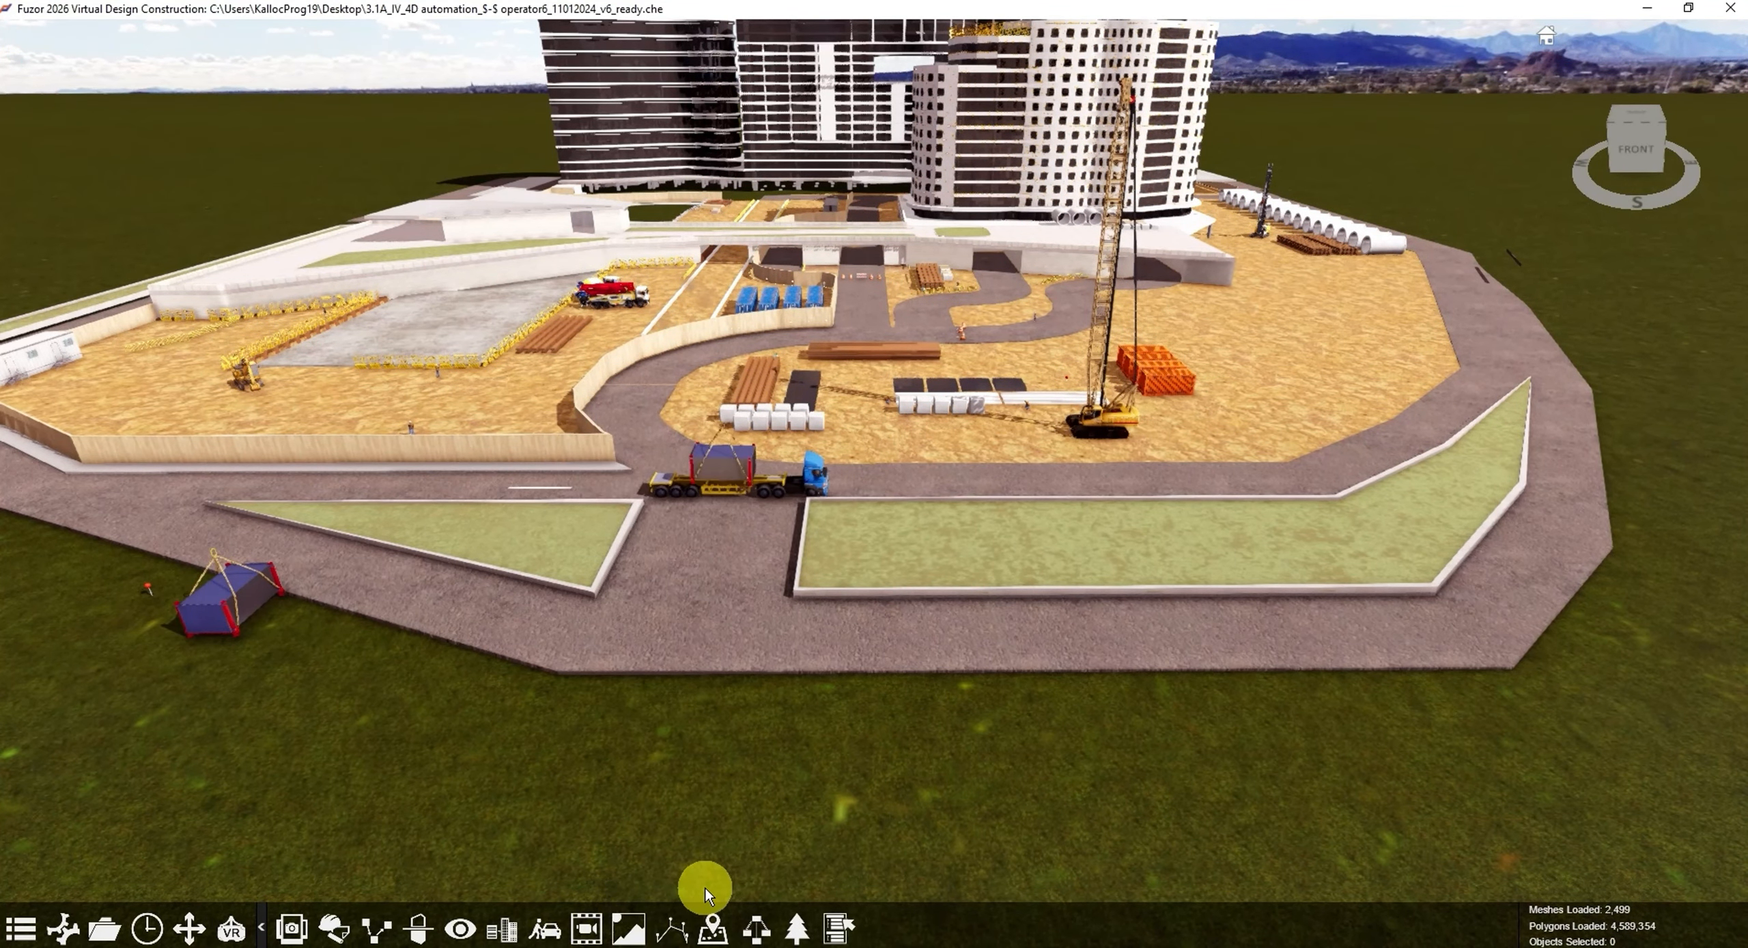